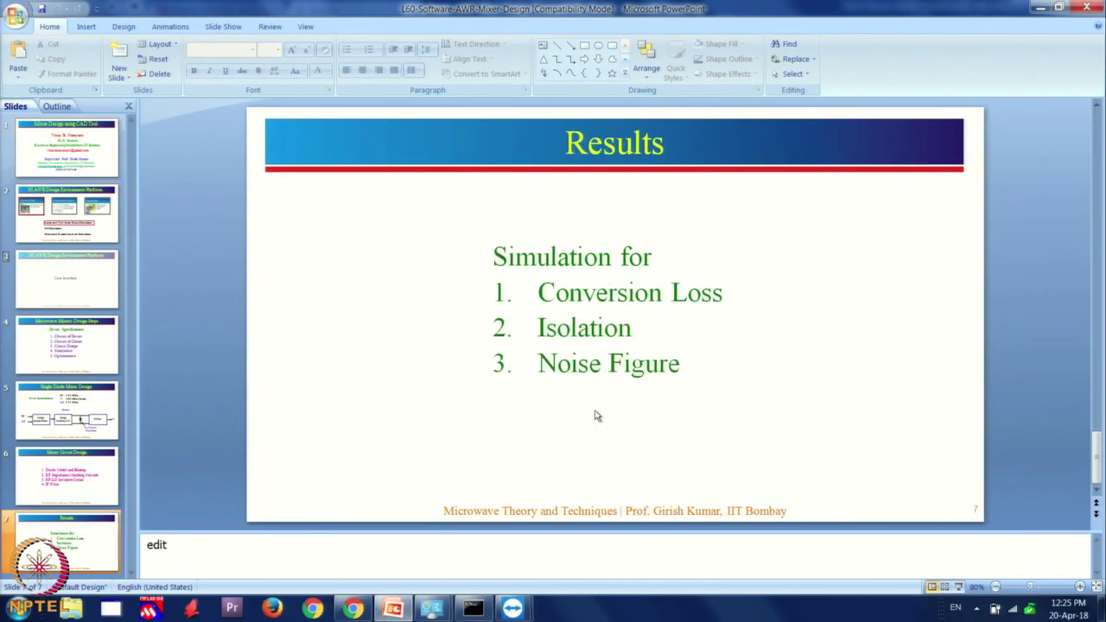
# - Switch to the remote NI AWR Design Environment session and look over the Design Notes, Project Options and Global Definitions entries of the project
pyautogui.click(512, 609)
pyautogui.click(409, 555)
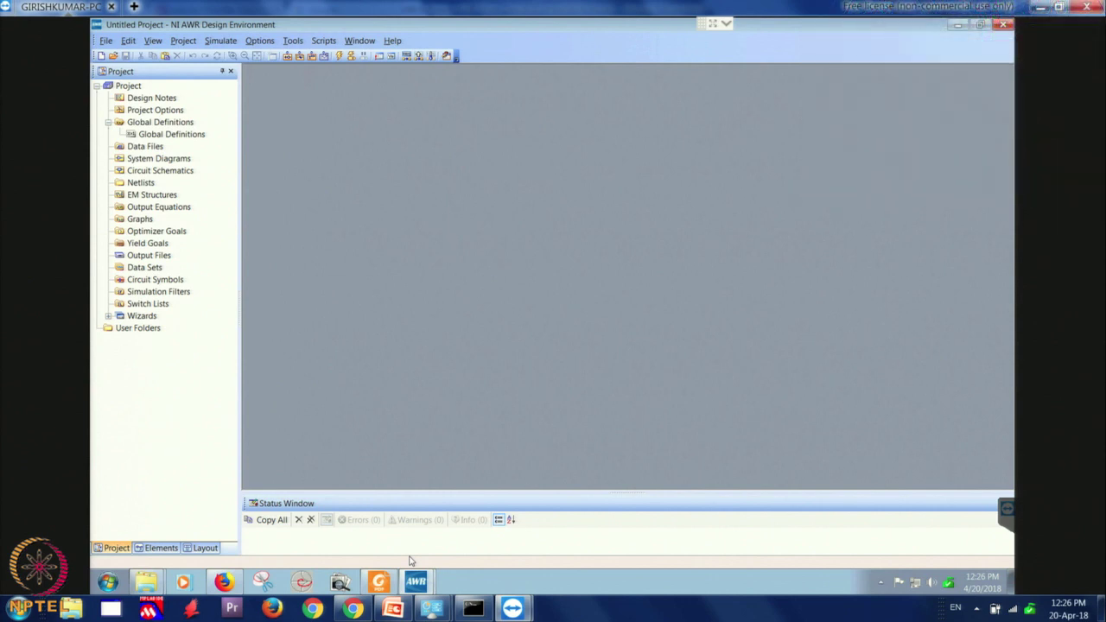
pyautogui.click(116, 548)
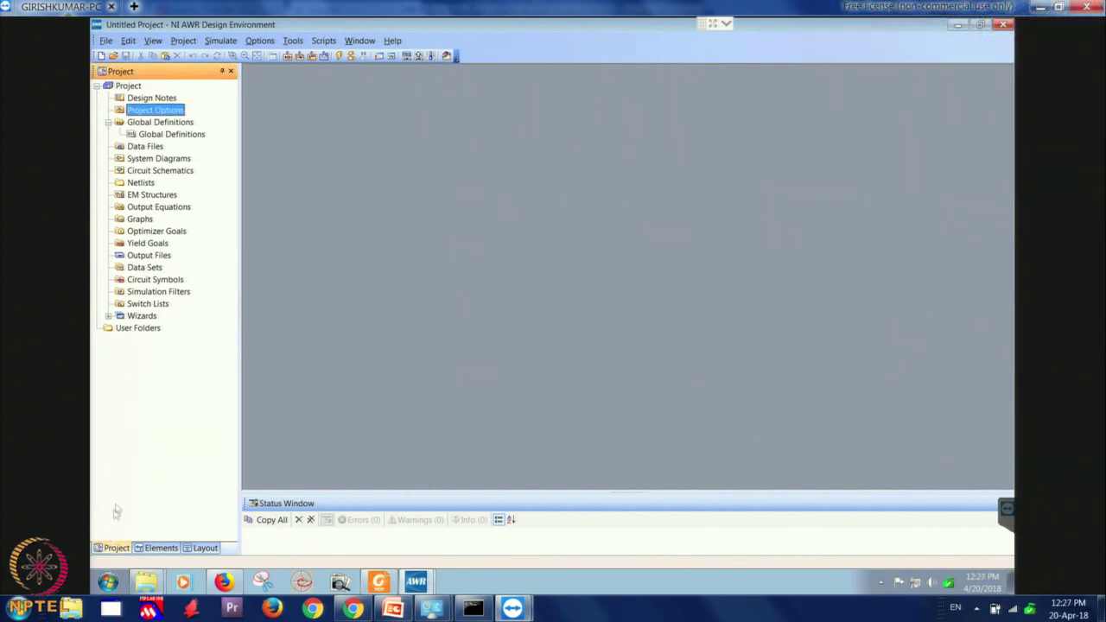
pyautogui.click(157, 99)
pyautogui.click(162, 112)
pyautogui.click(167, 125)
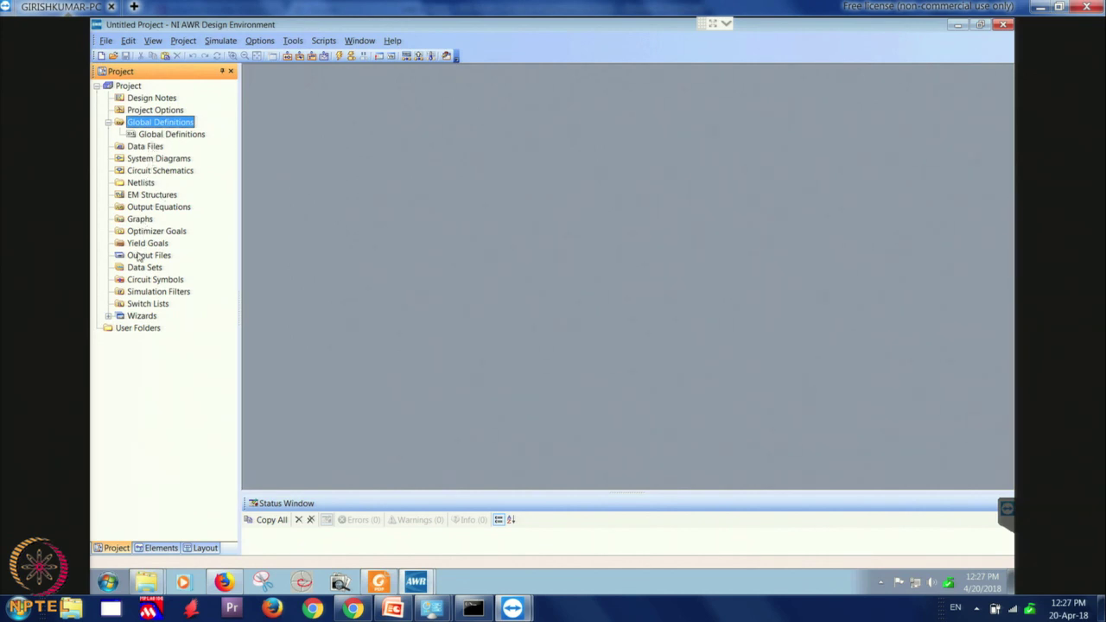
# - Open the project's Design Notes and maximize their window
pyautogui.click(143, 99)
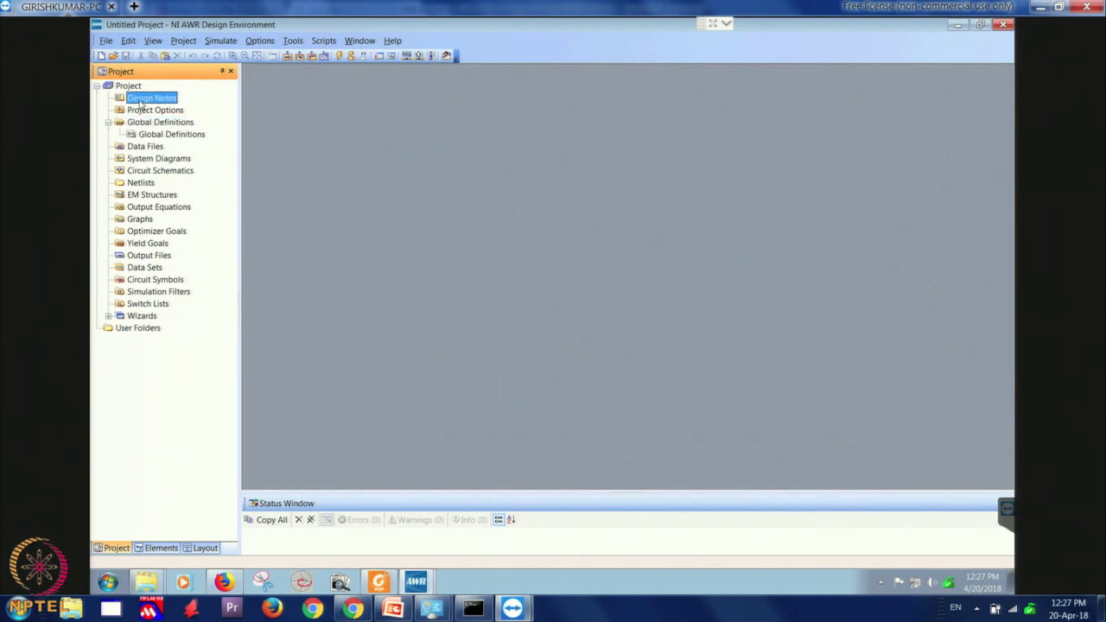
pyautogui.doubleClick(151, 100)
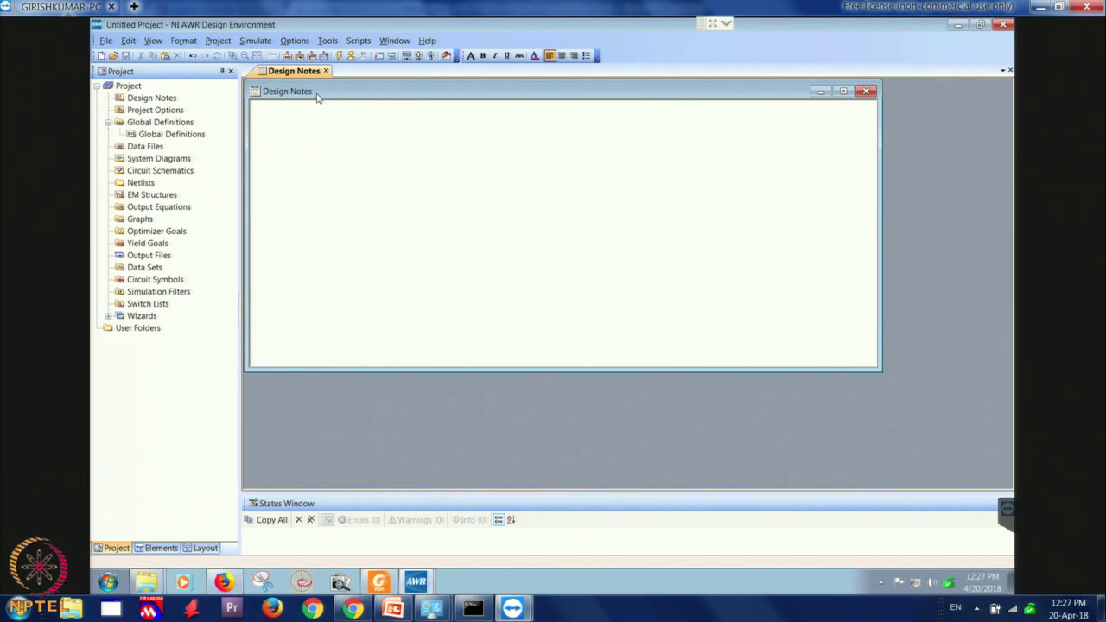
pyautogui.doubleClick(316, 92)
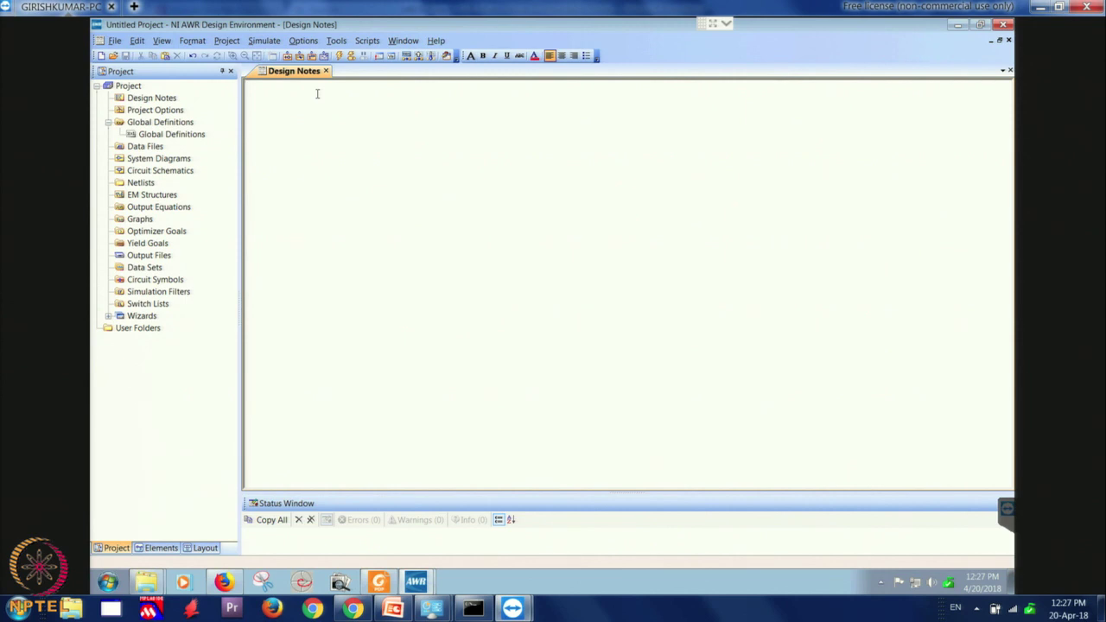
# - Write the title "Single Diode Mixer Design" in the design notes
pyautogui.write('Single Diode Mixer D')
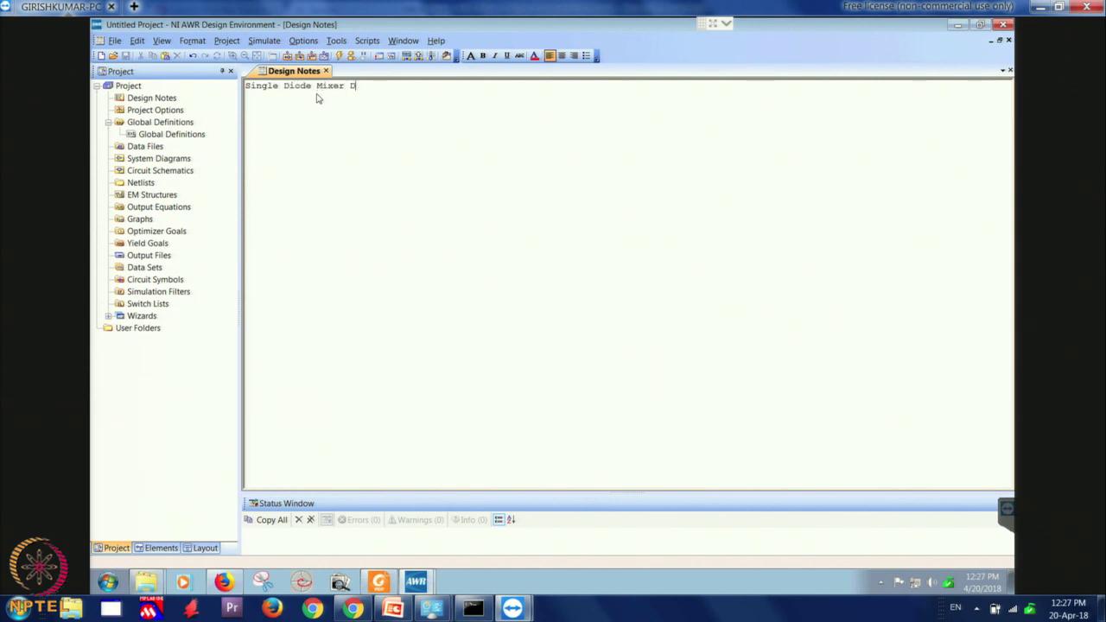
pyautogui.write('esign')
pyautogui.press('Return')
# - Add the lines f_RF = 4.25 GHz, f_IF = 0.5 GHZ, f_LO = 3.75 GHz and BAT15-03W Diode below the title
pyautogui.write('f_RF = 4.25 GHz')
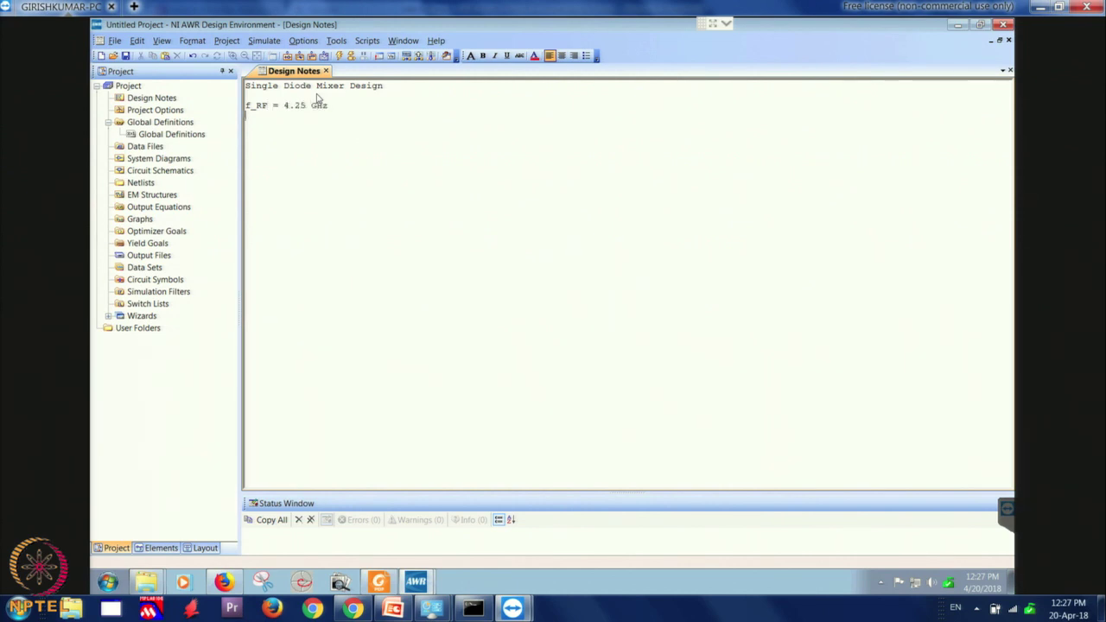
pyautogui.write(' f_IF')
pyautogui.write(' = 0.5 GHz ')
pyautogui.write('f')
pyautogui.write('_LO = 3.75')
pyautogui.write(' GH')
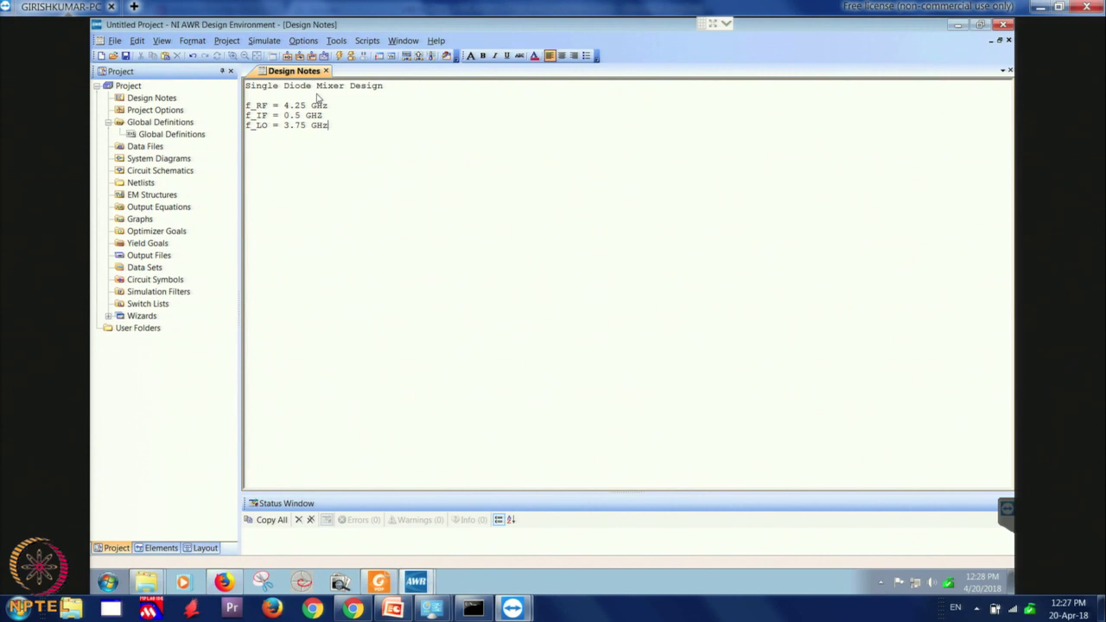
pyautogui.write('z')
pyautogui.write('BAT15-03W Diode')
# - Save the project as Single-Diode-Mixer-4 in the SoftwareDemo-NI-AWR-MixerDesign folder on drive E
pyautogui.hotkey('ctrl', 's')
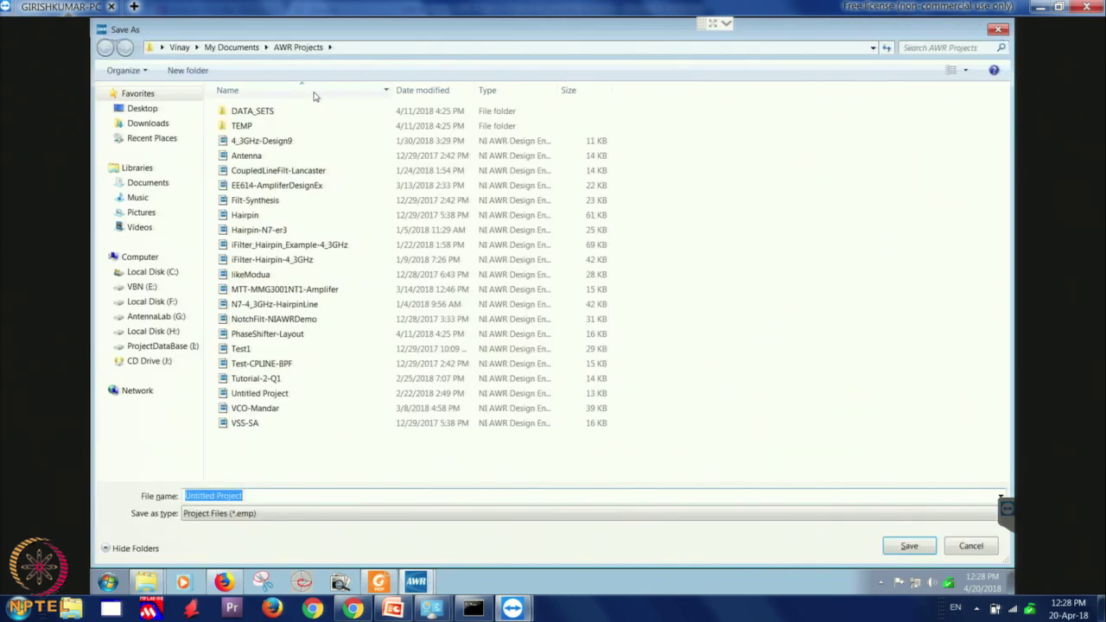
pyautogui.write('Singl')
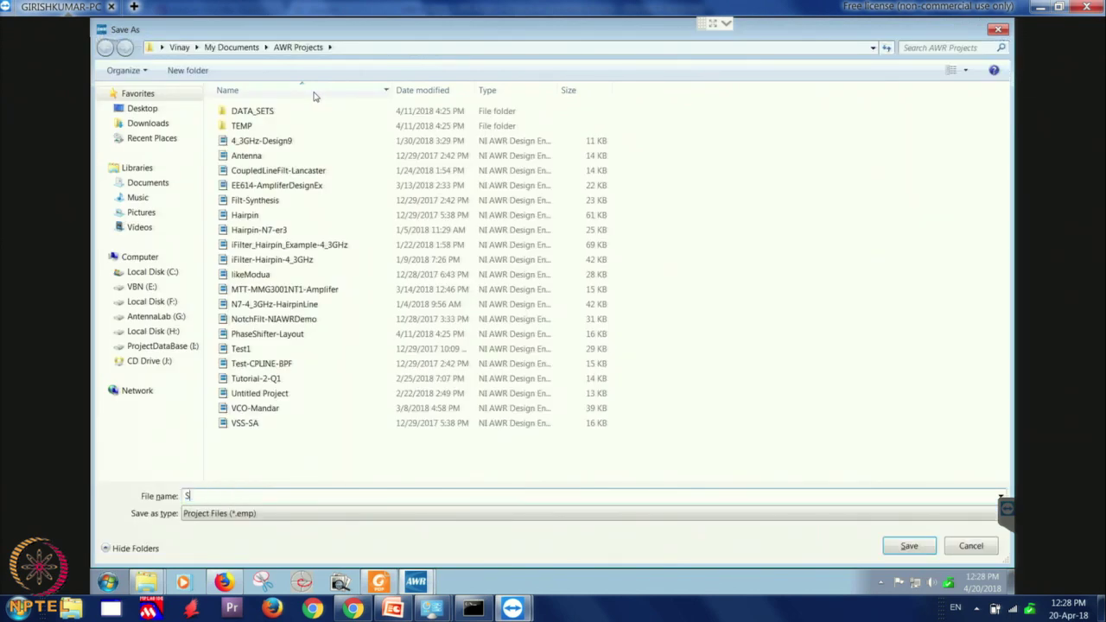
pyautogui.write('e-Diode-Mixer-4')
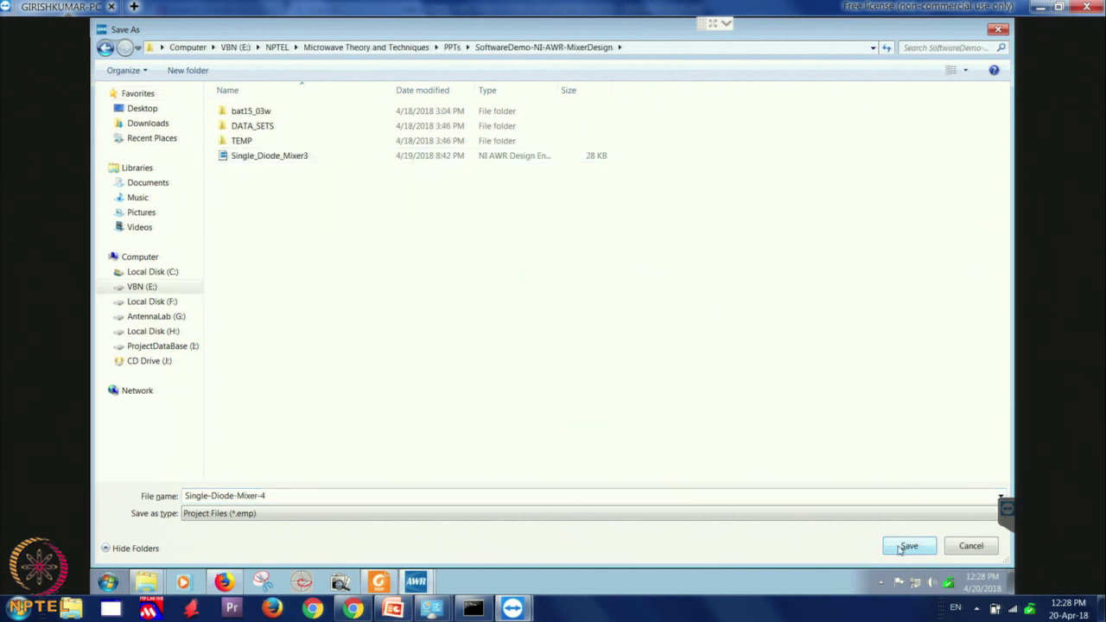
pyautogui.click(902, 547)
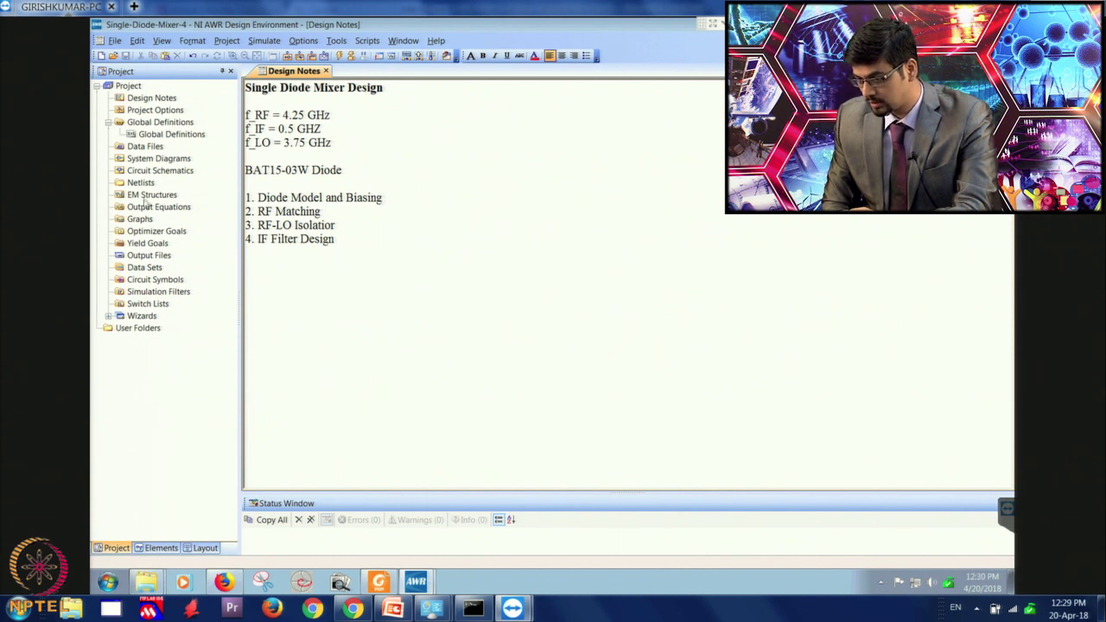
# - Create a new circuit schematic named Diode_Model
pyautogui.click(149, 172)
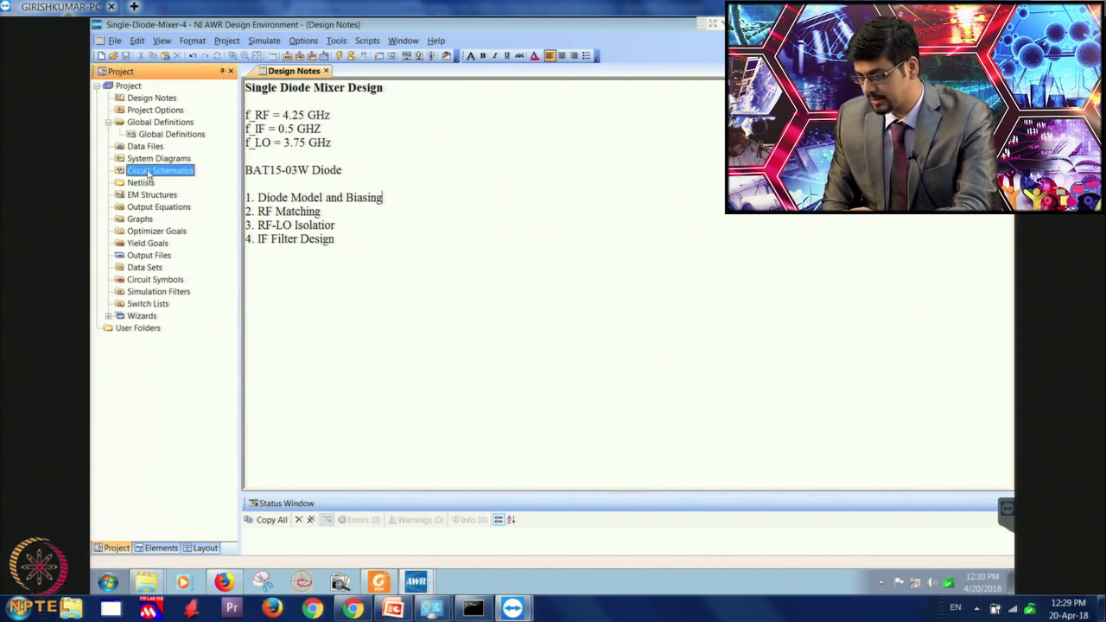
pyautogui.rightClick(148, 176)
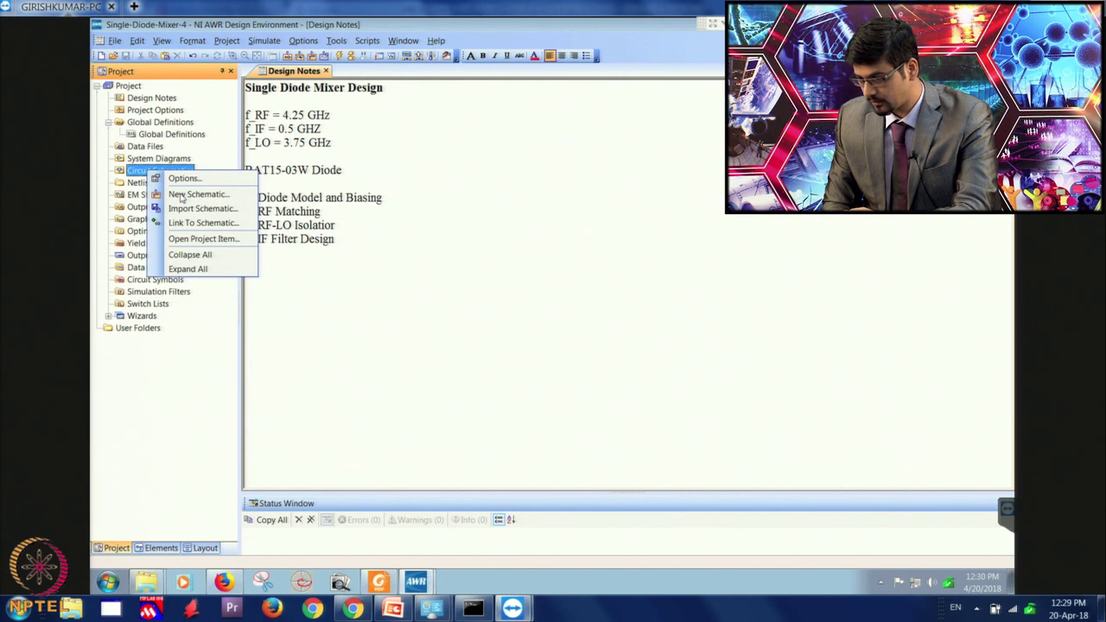
pyautogui.click(180, 196)
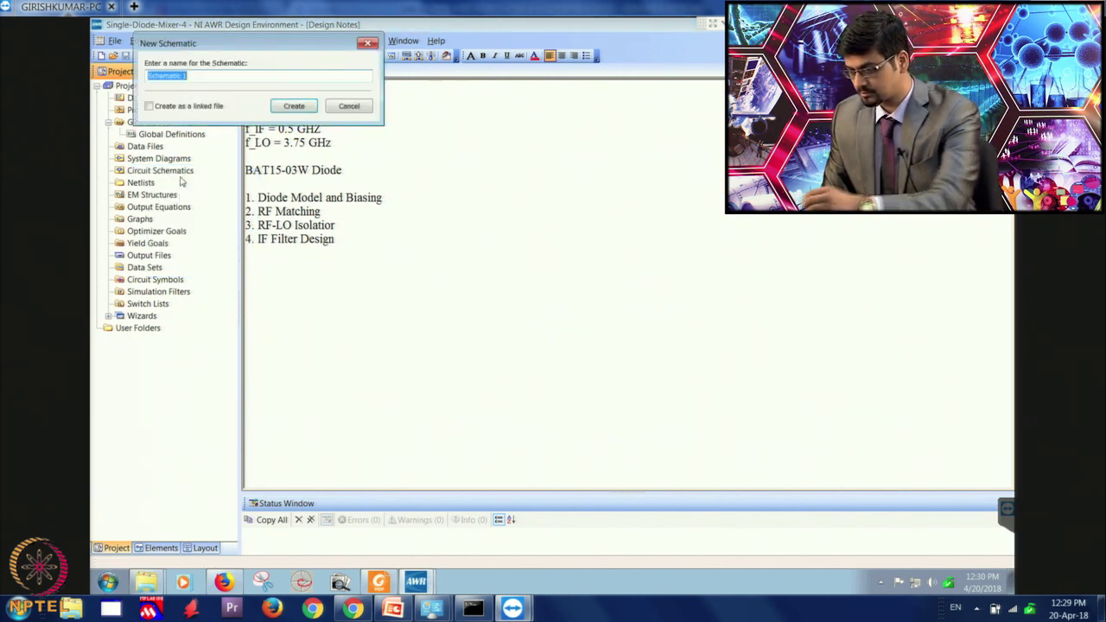
pyautogui.write('Diode')
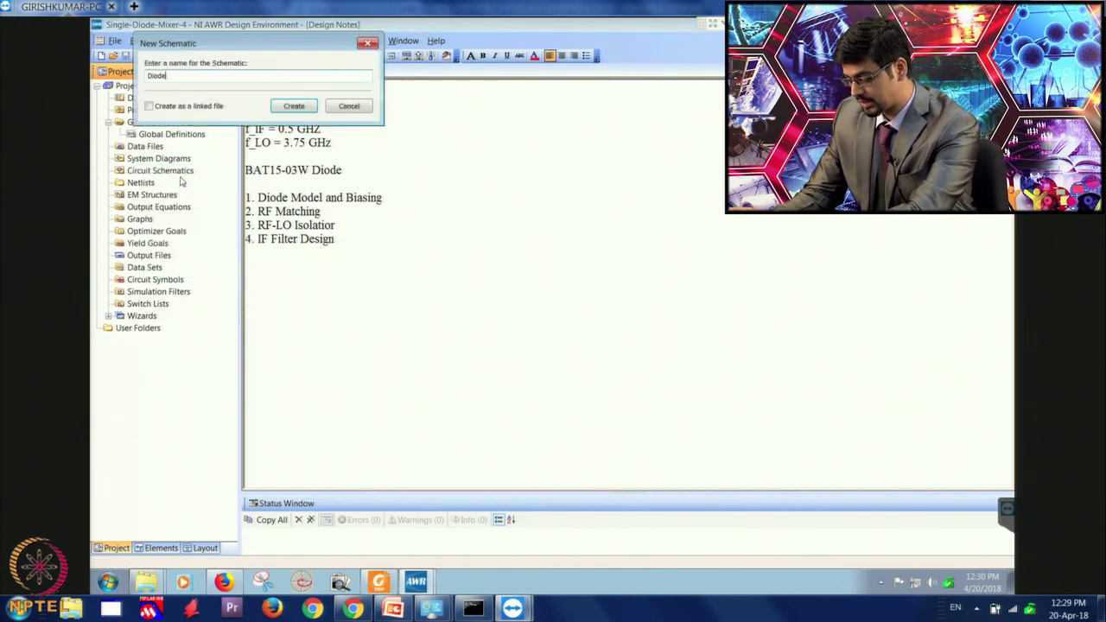
pyautogui.write('_Model')
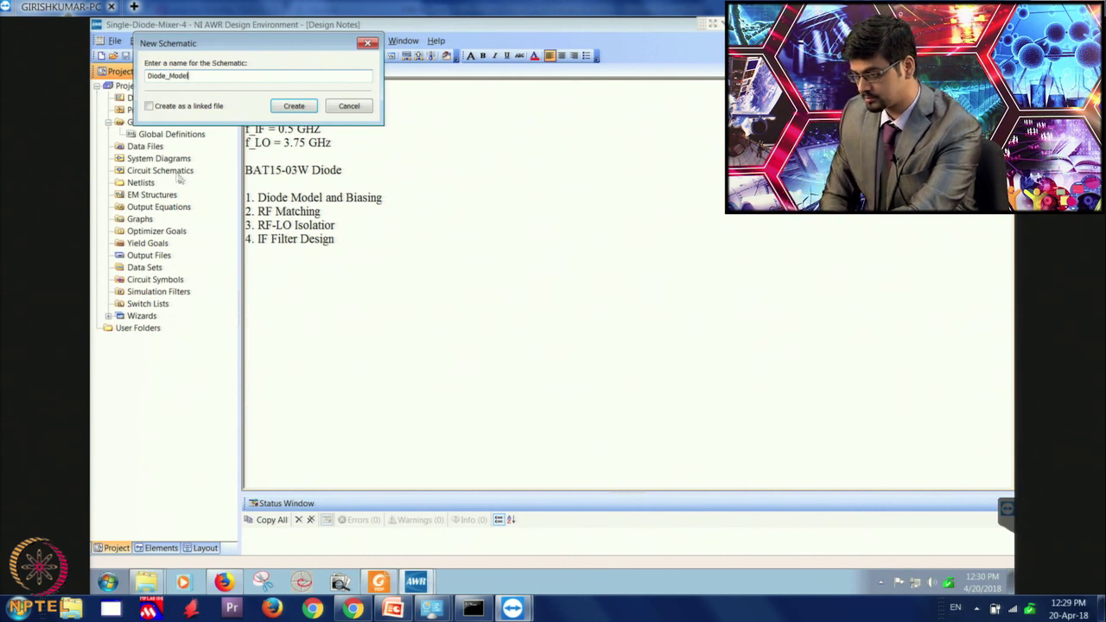
pyautogui.click(312, 109)
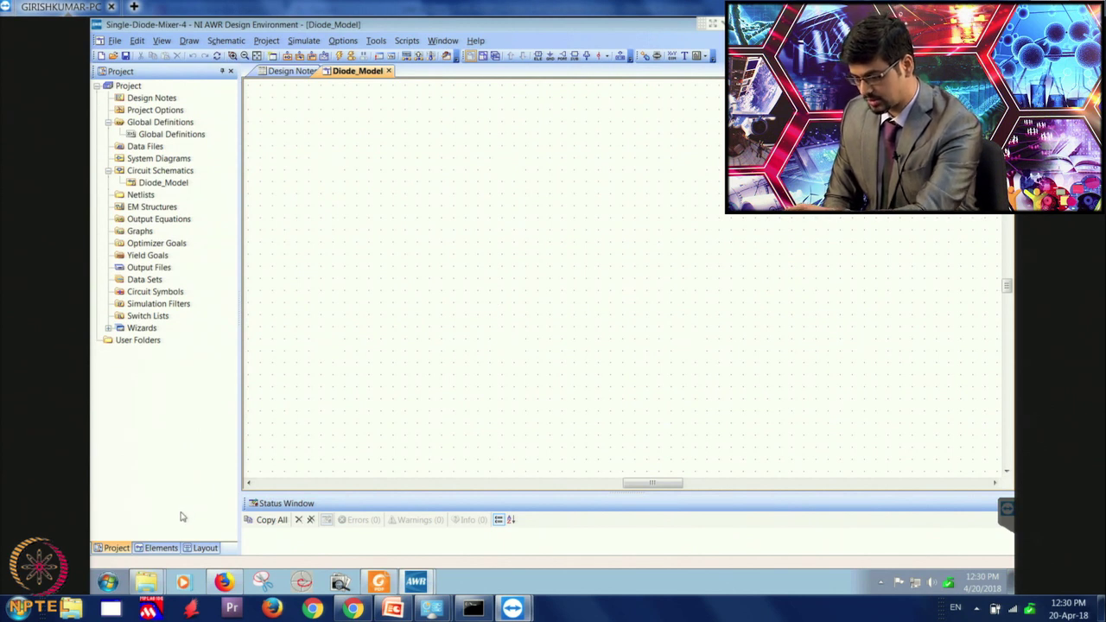
# - Place the nonlinear SDIODE element (SPICE Non-Geometric Junction Diode Model) near the middle of the Diode_Model schematic
pyautogui.click(162, 548)
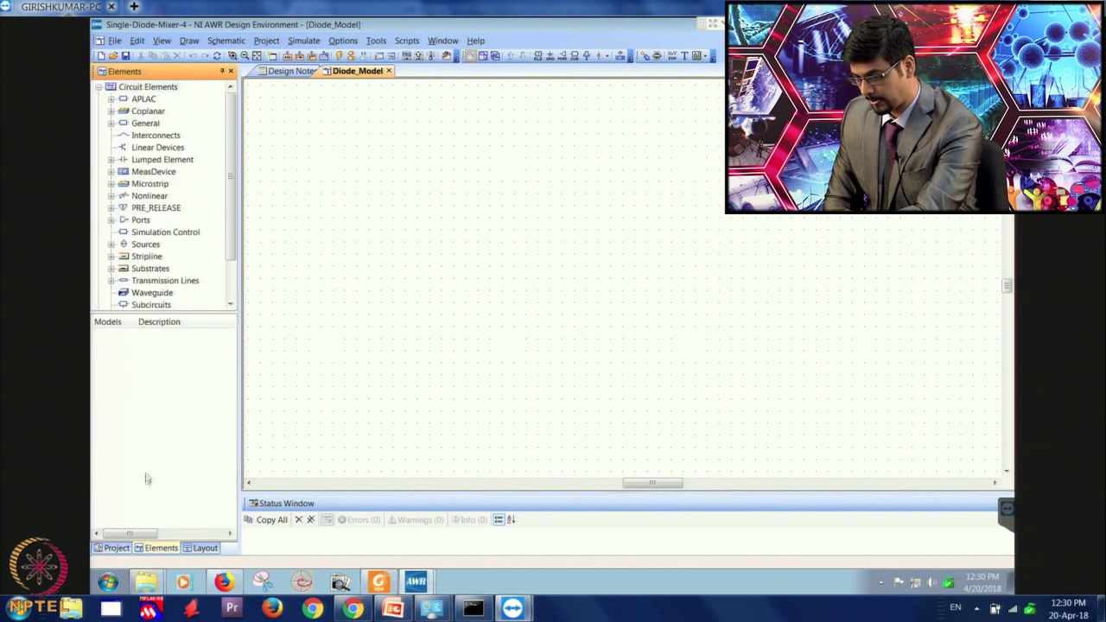
pyautogui.click(110, 196)
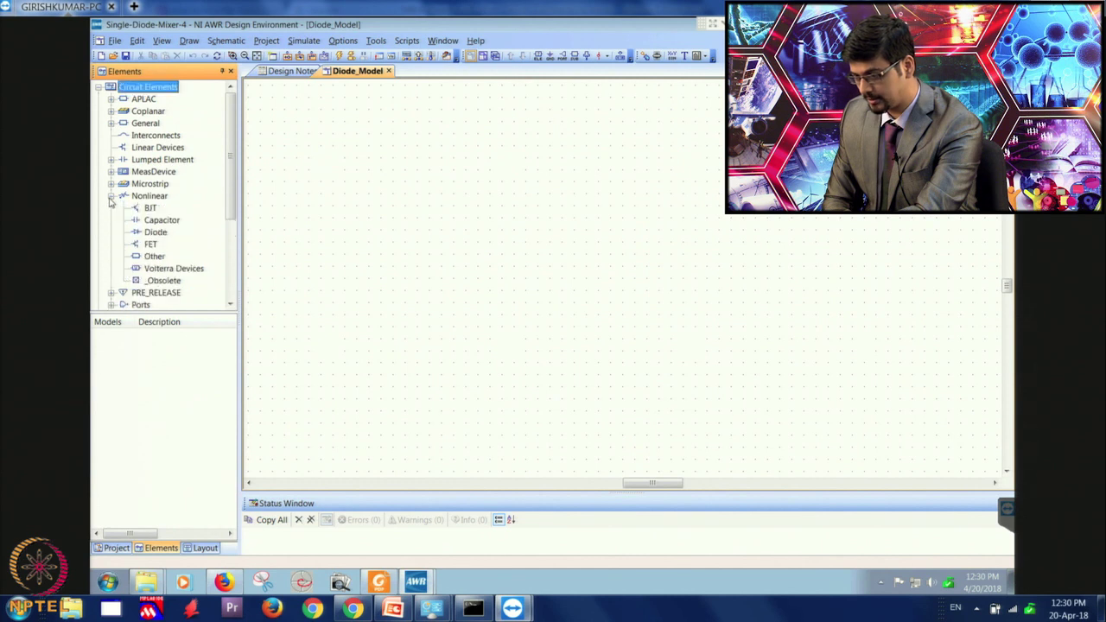
pyautogui.click(158, 232)
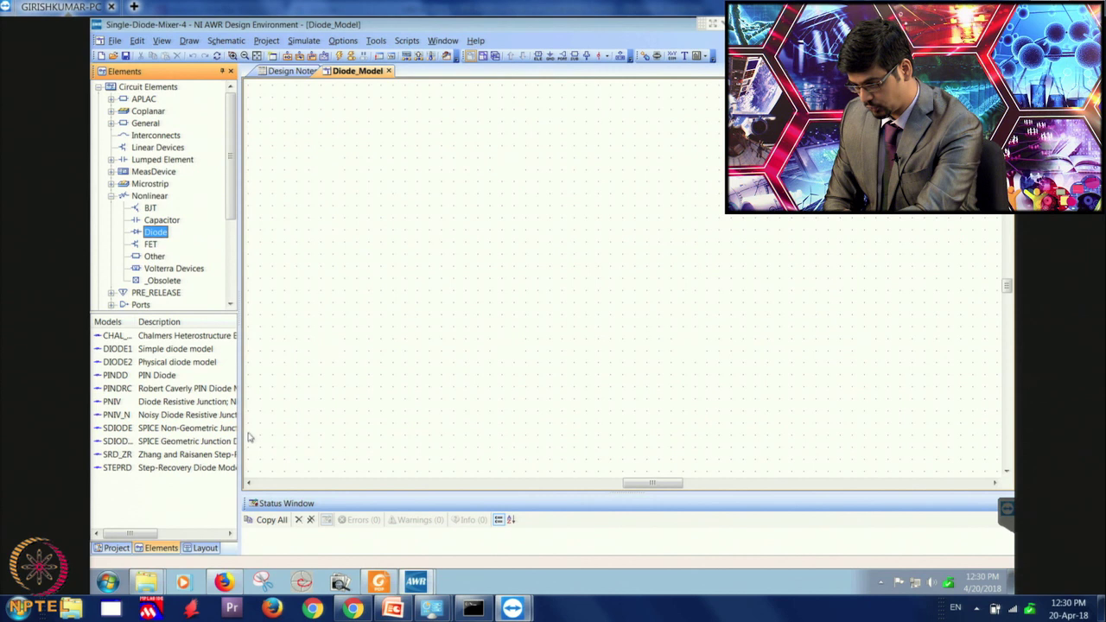
pyautogui.moveTo(240, 422); pyautogui.dragTo(277, 432)
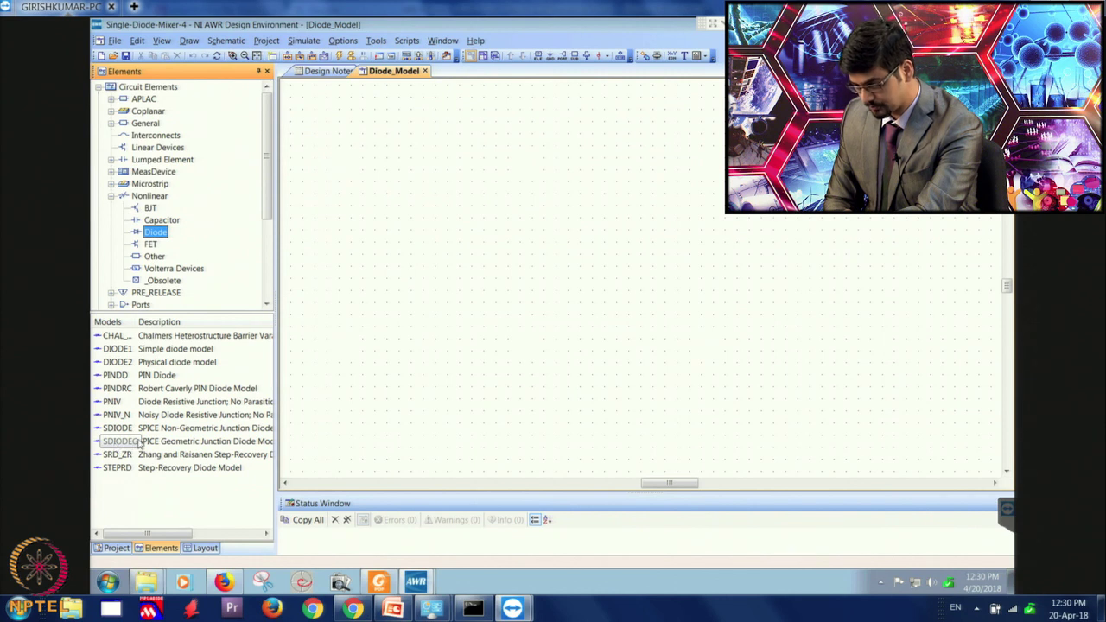
pyautogui.click(144, 432)
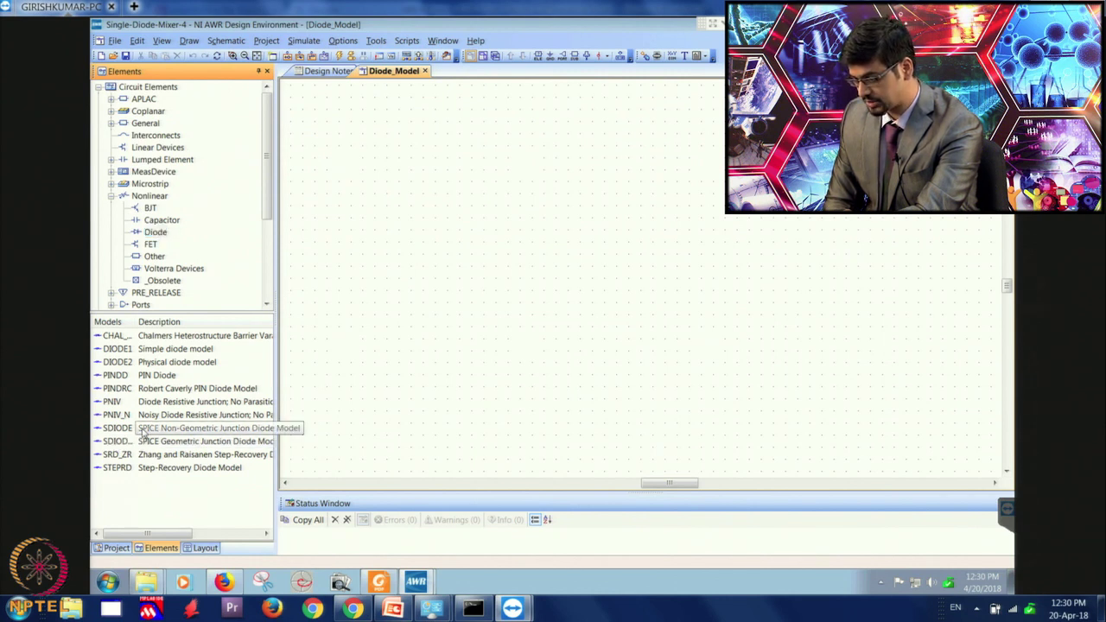
pyautogui.click(123, 430)
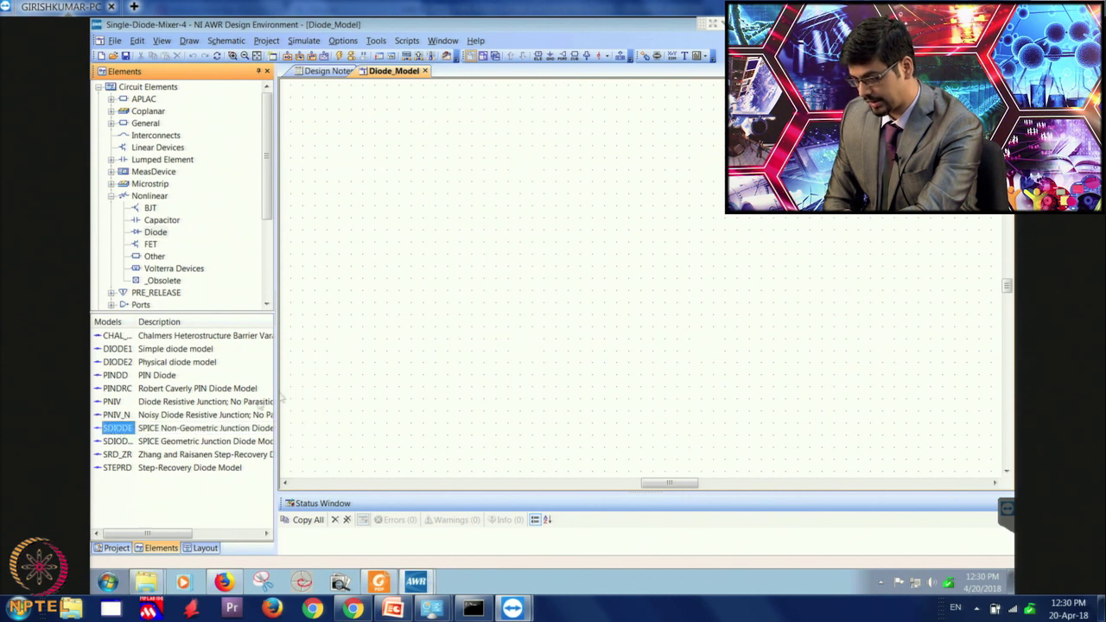
pyautogui.moveTo(282, 397); pyautogui.dragTo(629, 294)
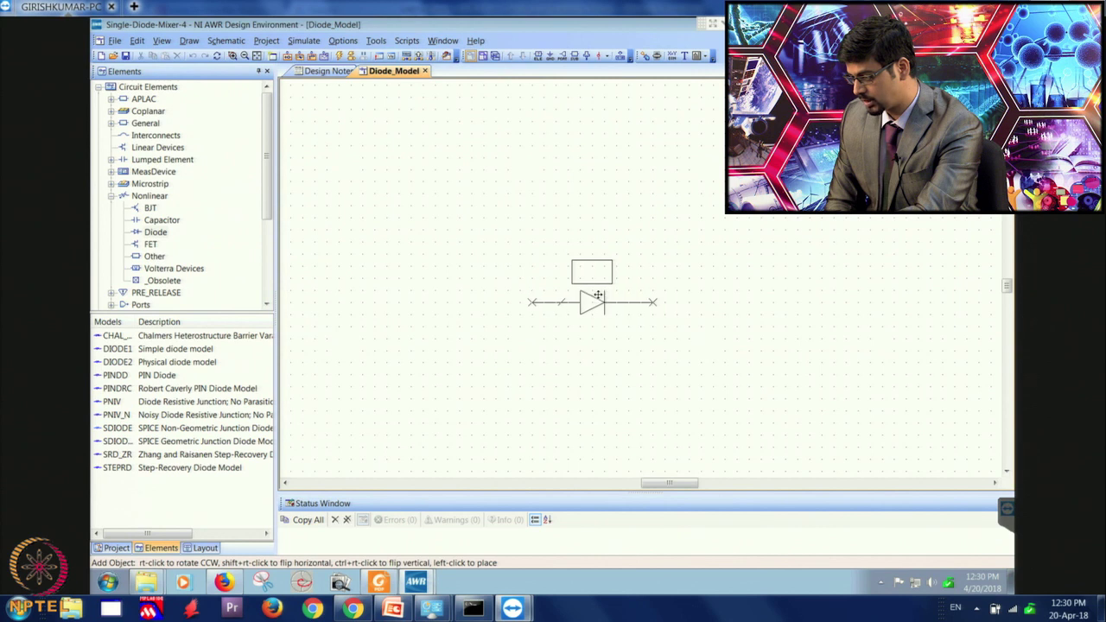
pyautogui.click(598, 295)
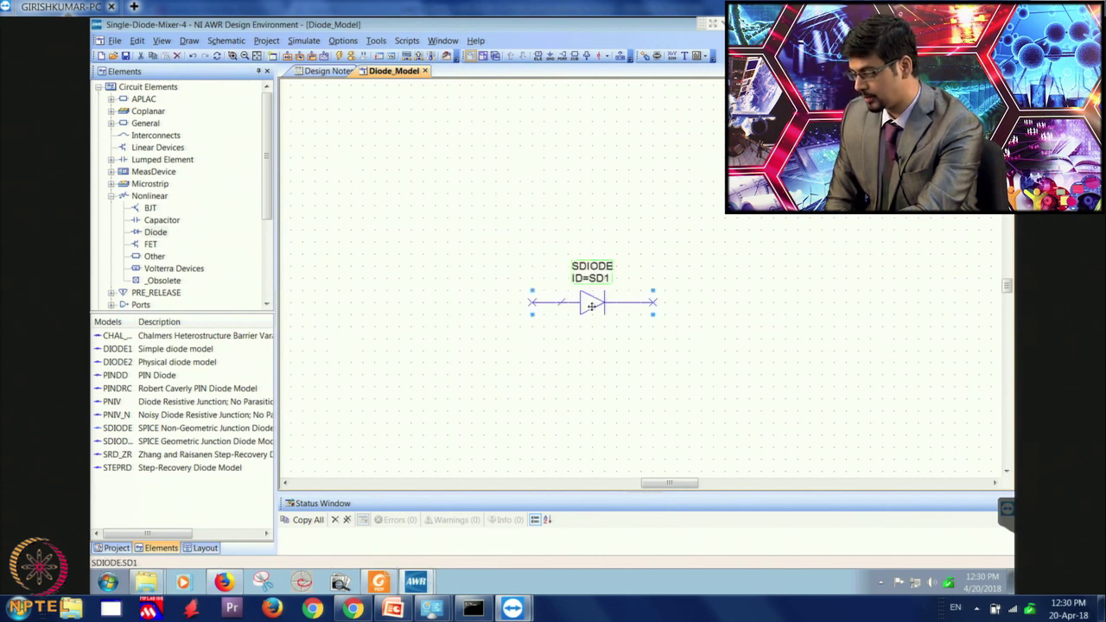
# - Open the SDIODE element's properties and show its secondary parameters
pyautogui.doubleClick(591, 305)
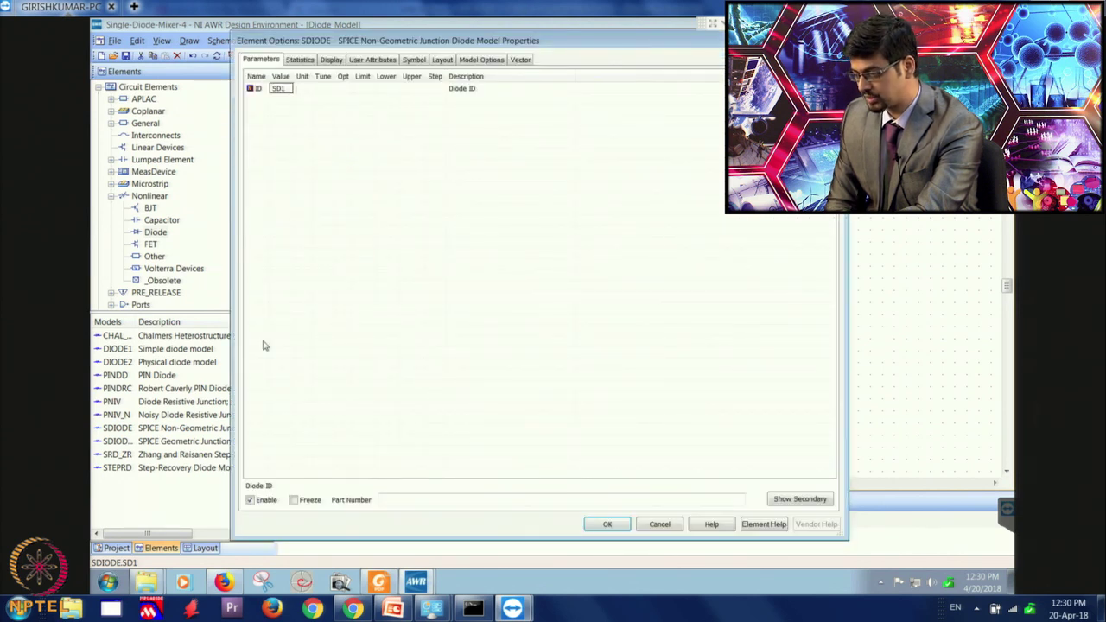
pyautogui.click(798, 499)
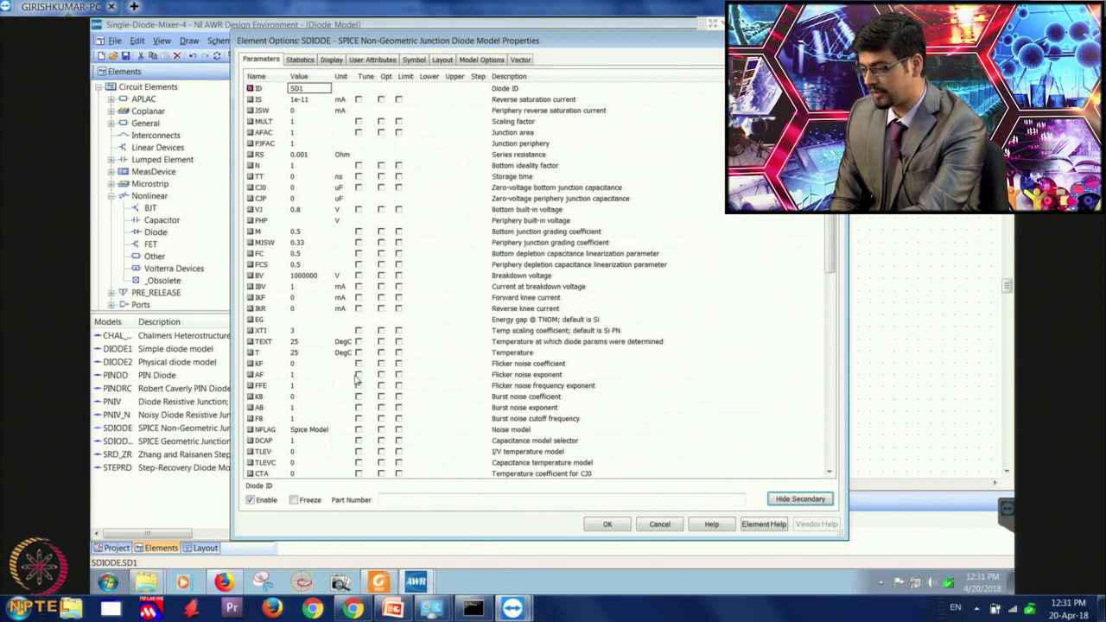
# - Open the D315_v7 text file from the bat15_03w SPICE folder and examine the .MODEL parameters of the BAT15 diode
pyautogui.click(146, 581)
pyautogui.click(162, 532)
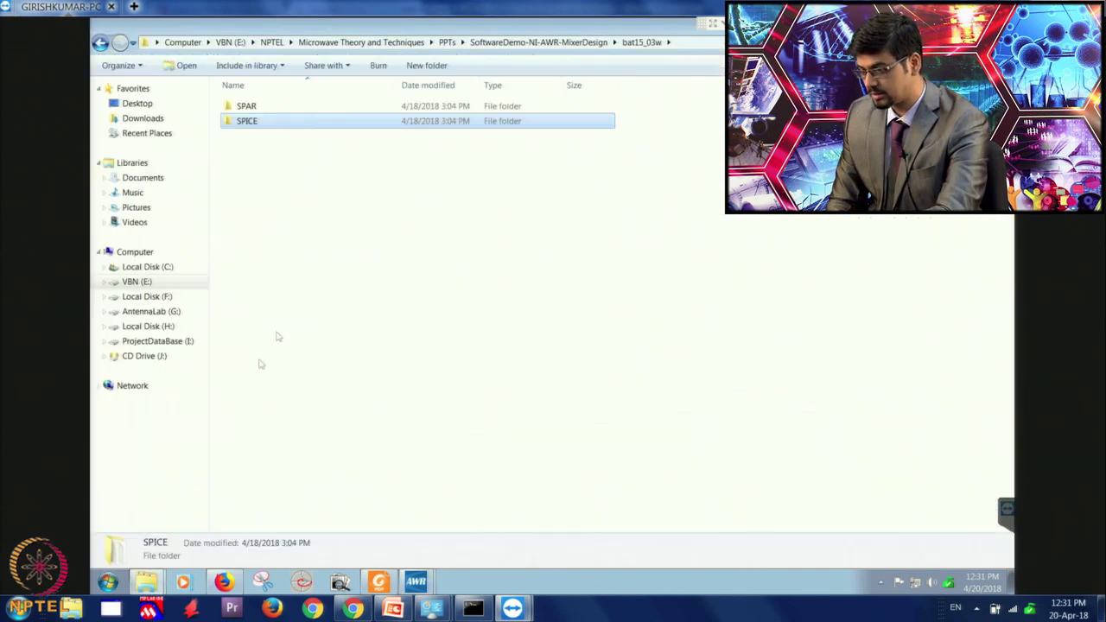
pyautogui.doubleClick(255, 124)
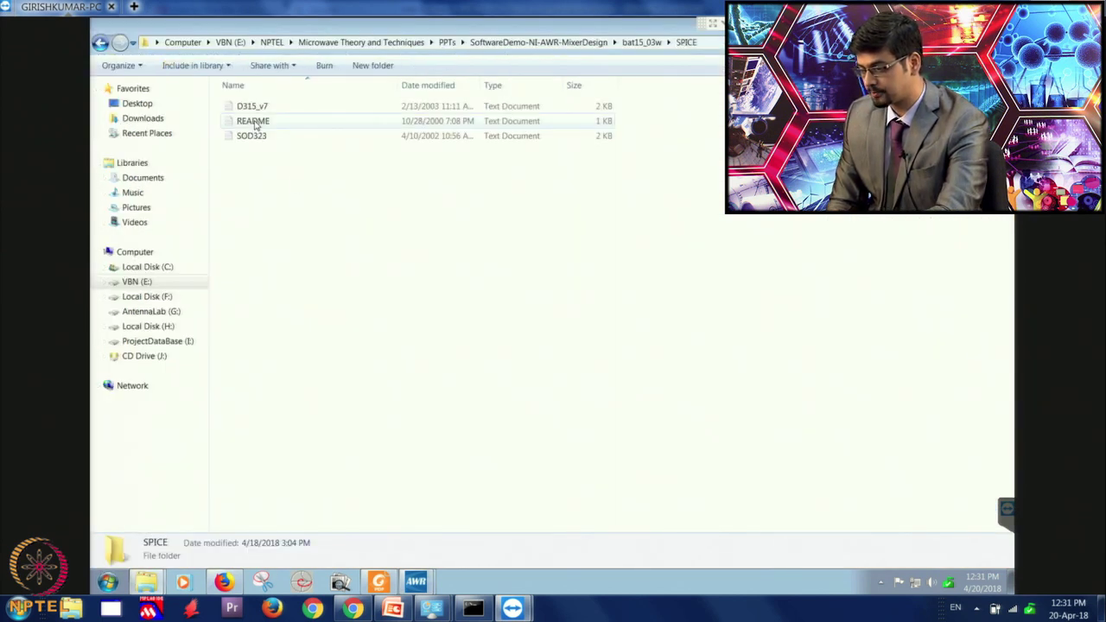
pyautogui.click(270, 108)
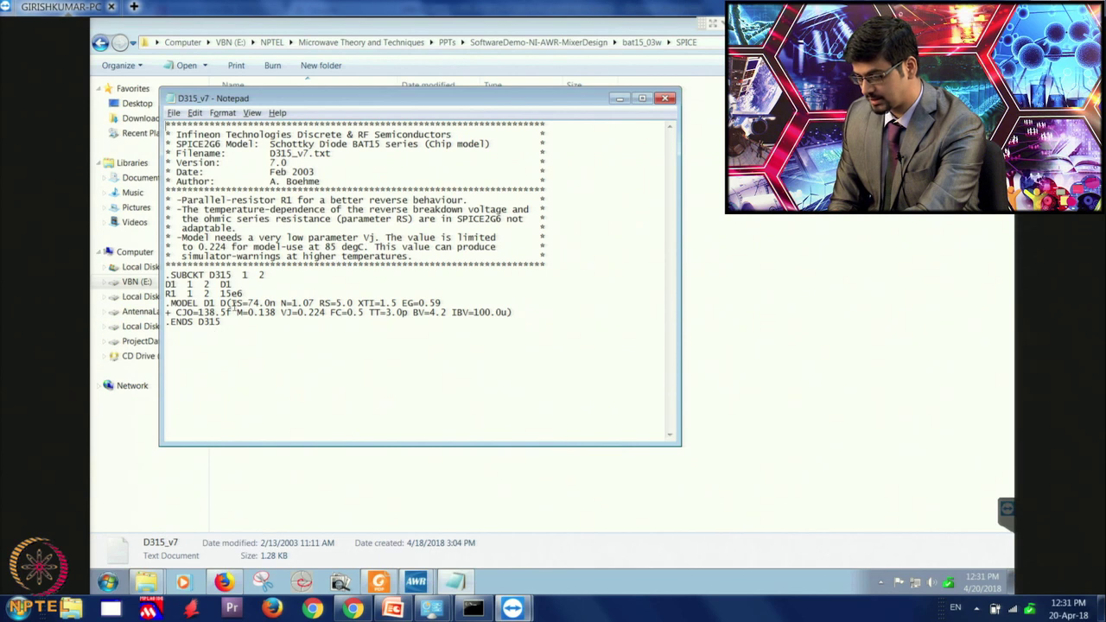
pyautogui.moveTo(231, 305); pyautogui.dragTo(486, 312)
pyautogui.click(444, 329)
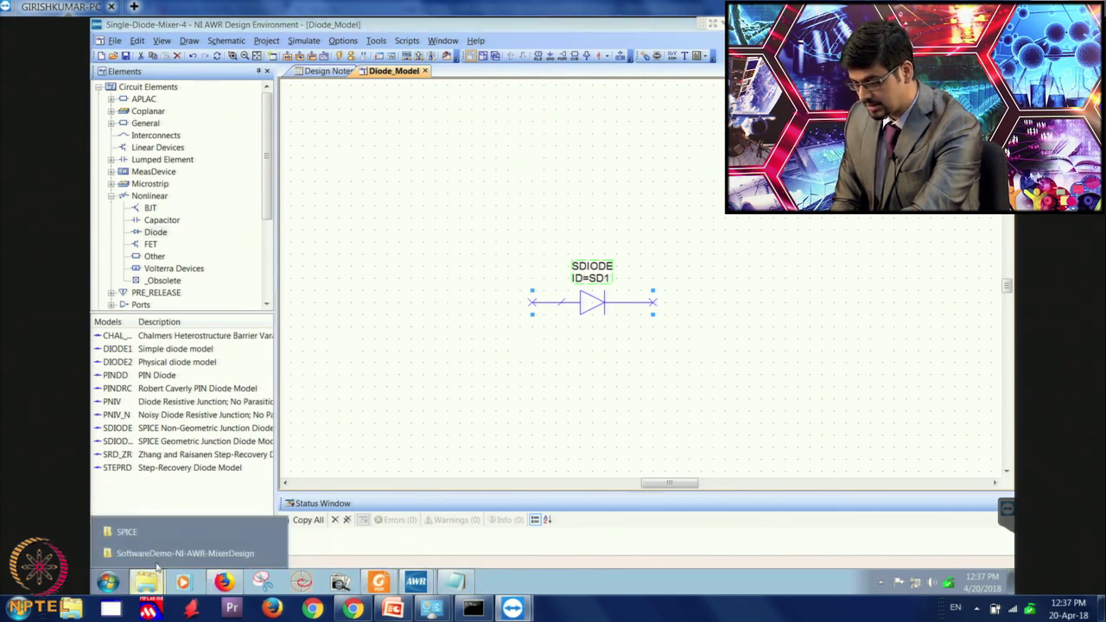
# - Open the SOD323 text file from the bat15_03w SPICE folder and examine the diode package's equivalent circuit and element values
pyautogui.moveTo(147, 581)
pyautogui.click(173, 544)
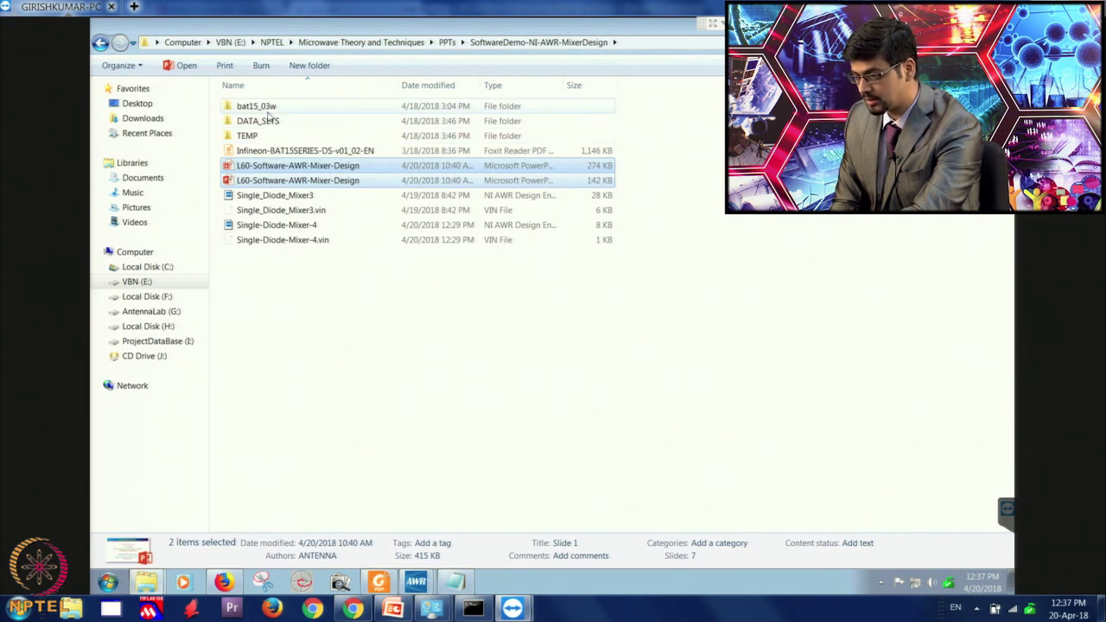
pyautogui.doubleClick(273, 109)
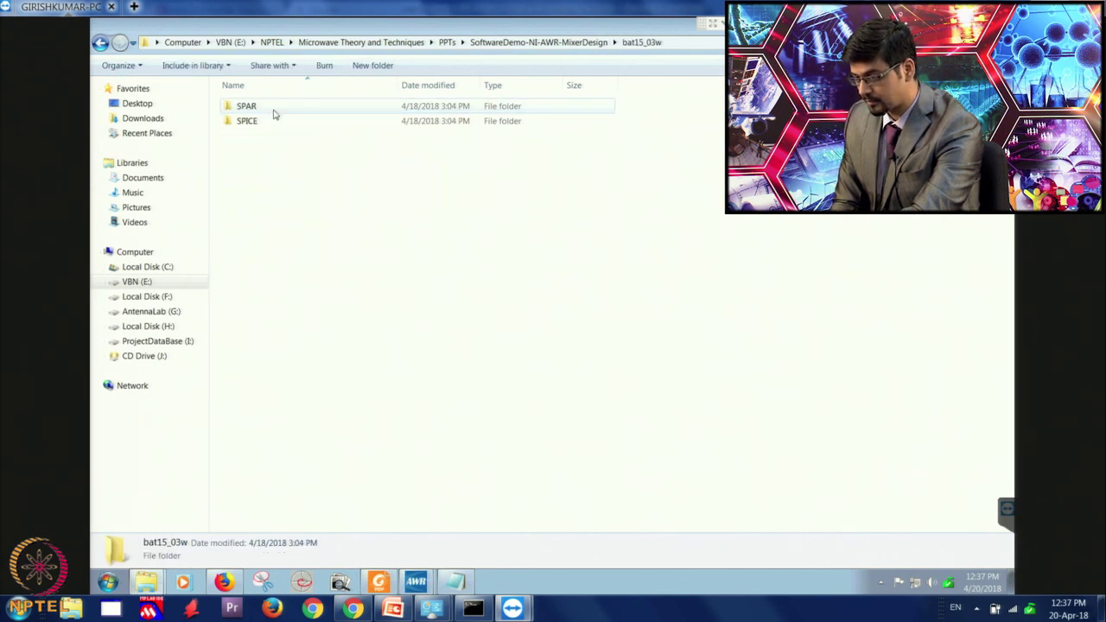
pyautogui.doubleClick(273, 121)
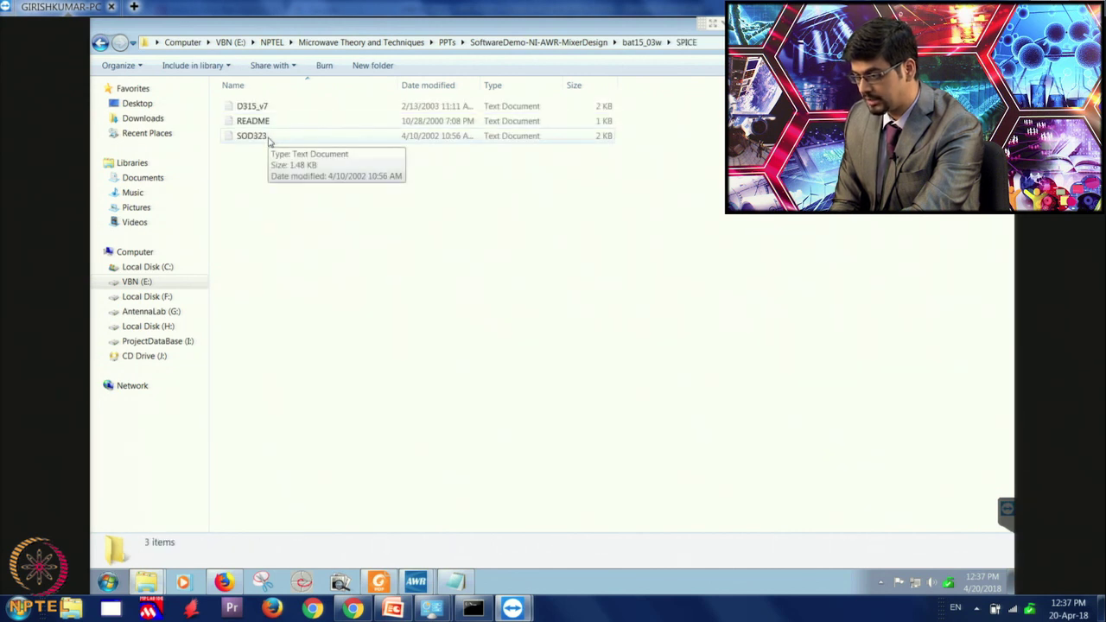
pyautogui.doubleClick(268, 137)
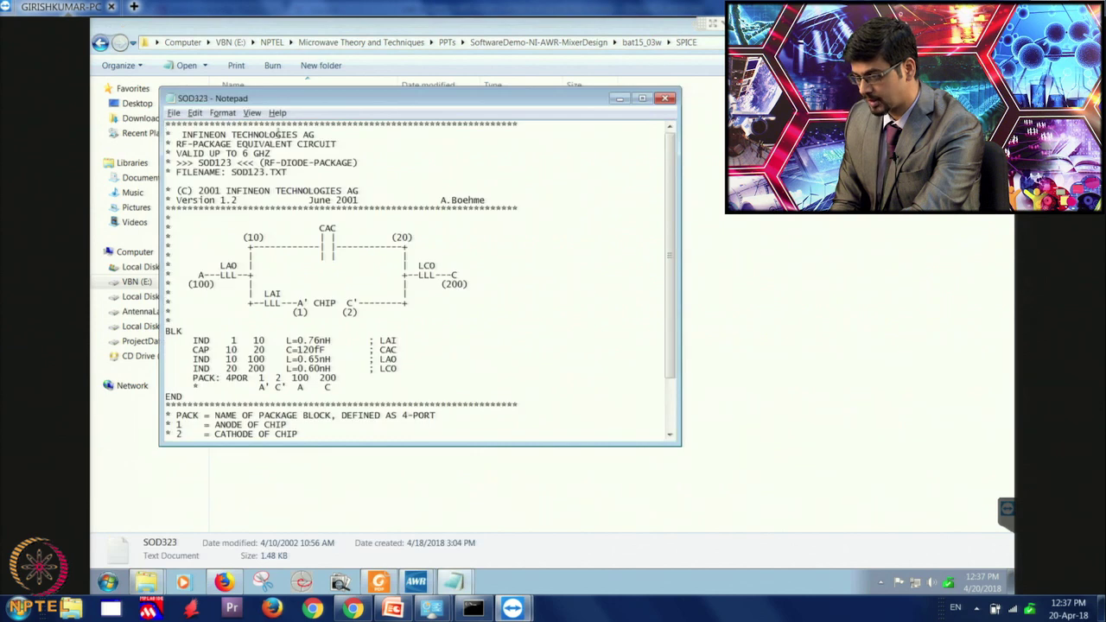
pyautogui.doubleClick(282, 103)
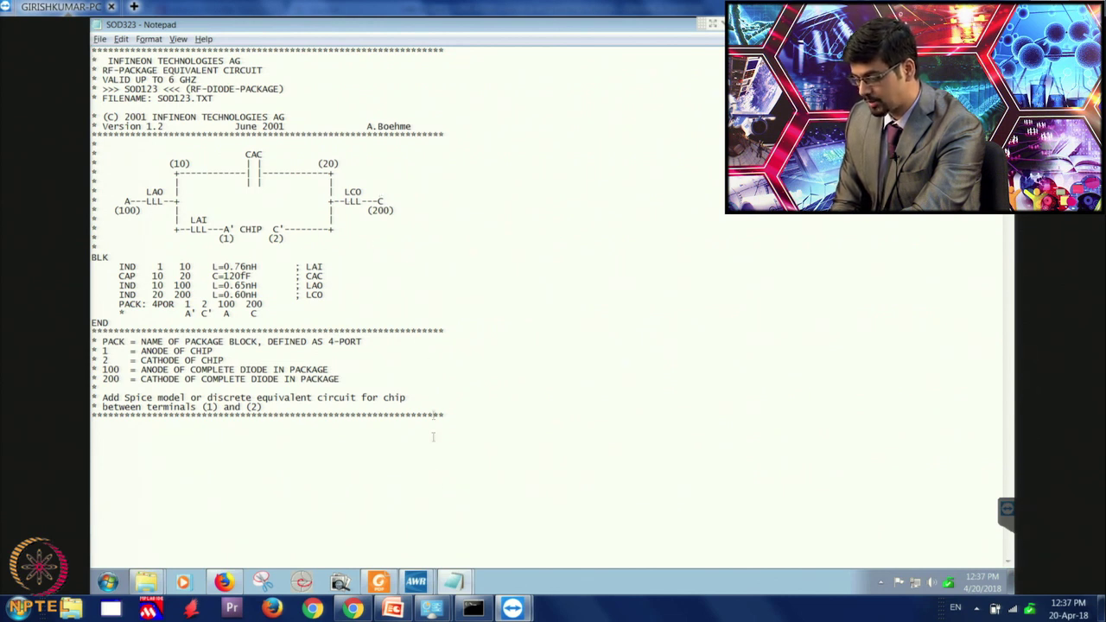
# - Switch to NI AWR and place a closed-form IND inductor in series with the SDIODE, joined to its anode
pyautogui.click(415, 582)
pyautogui.click(421, 554)
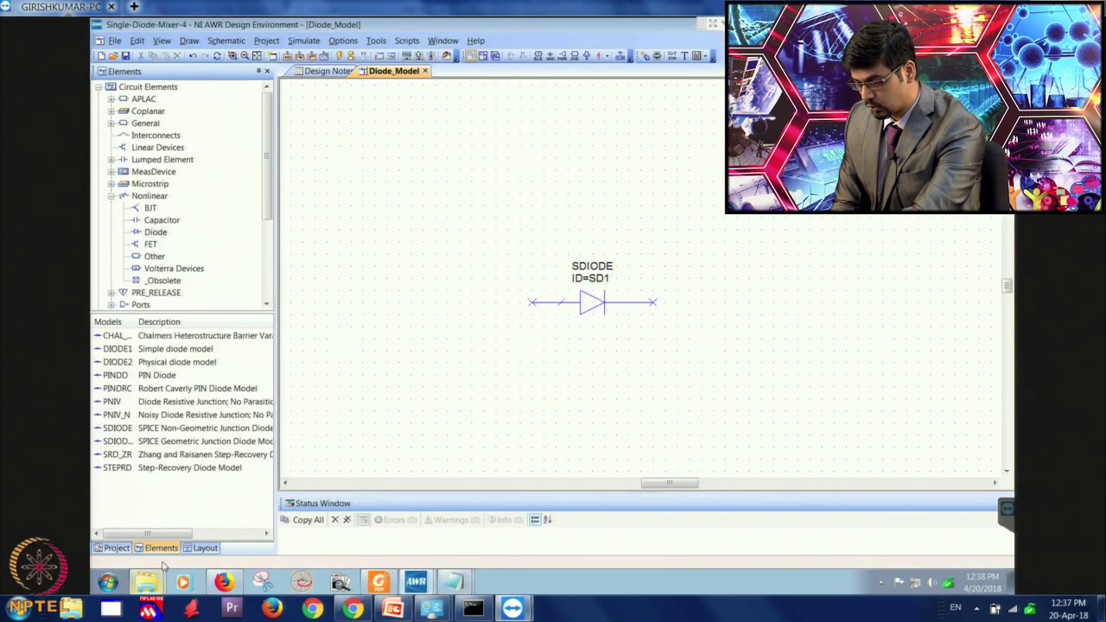
pyautogui.click(111, 196)
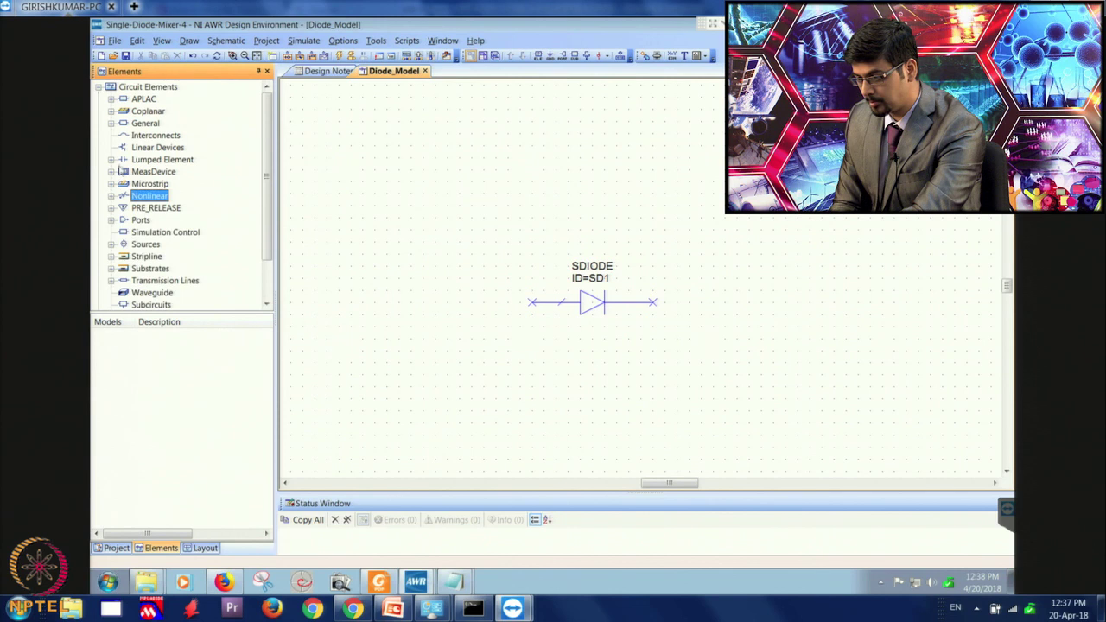
pyautogui.click(112, 161)
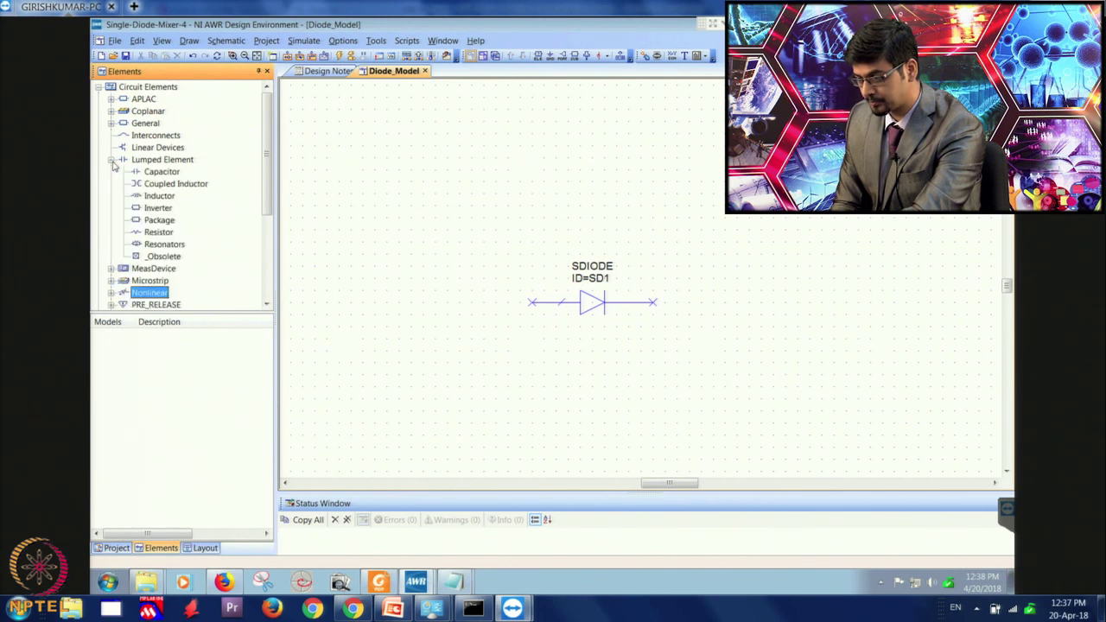
pyautogui.click(161, 197)
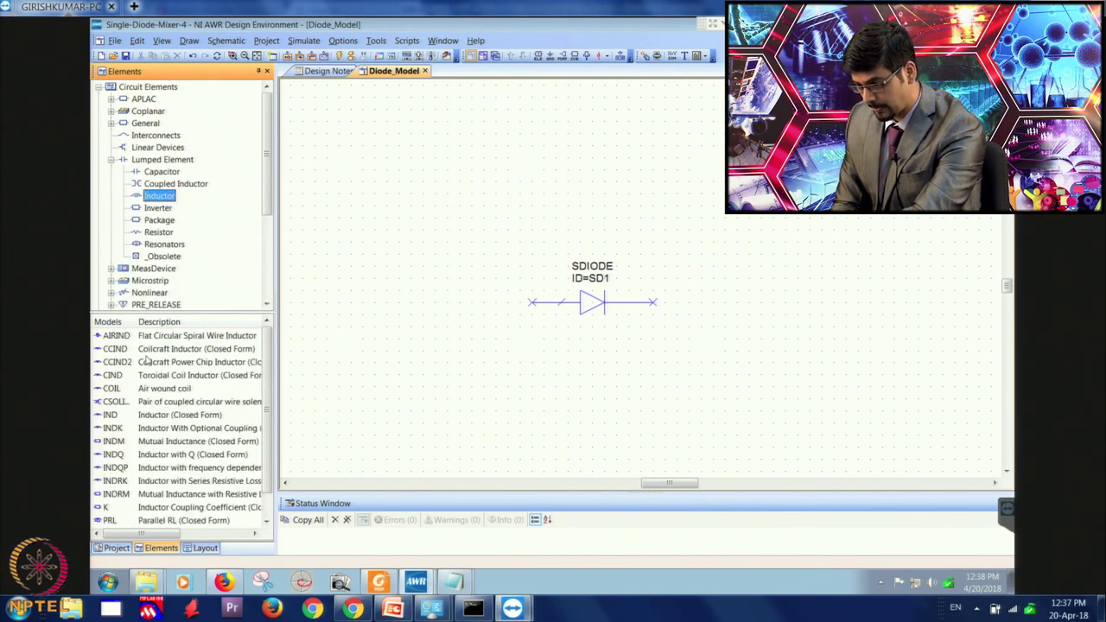
pyautogui.click(110, 415)
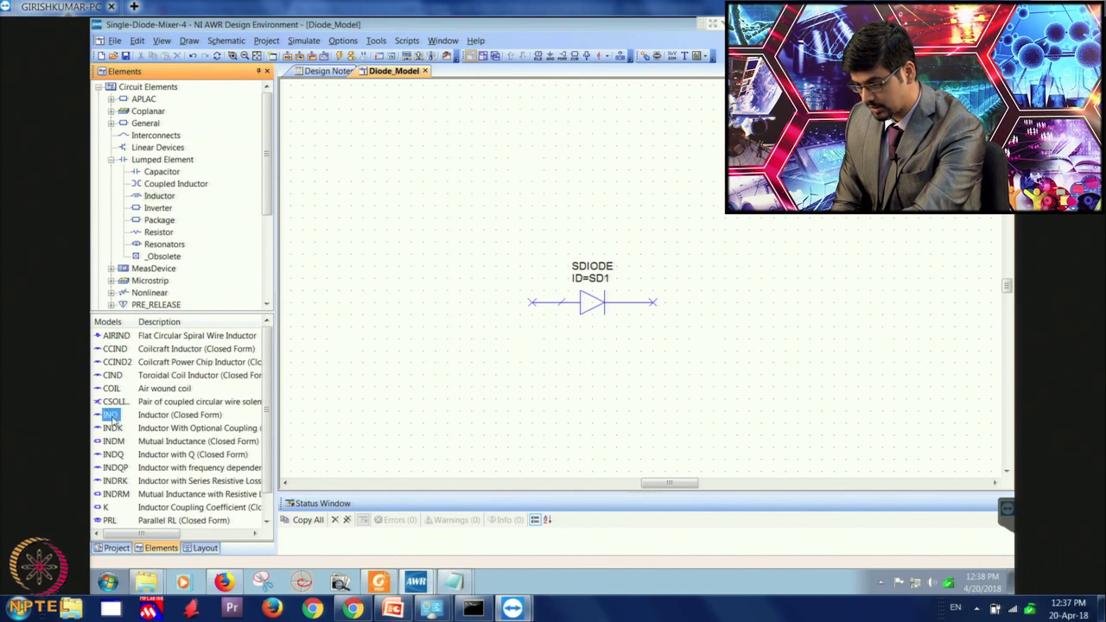
pyautogui.moveTo(112, 418); pyautogui.dragTo(406, 289)
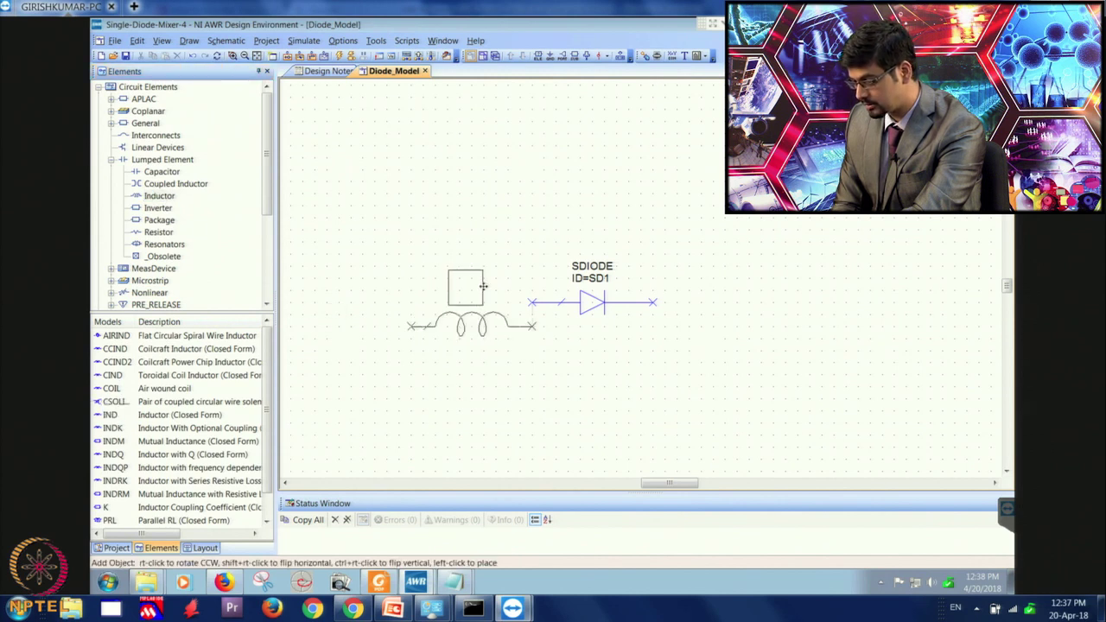
pyautogui.click(471, 281)
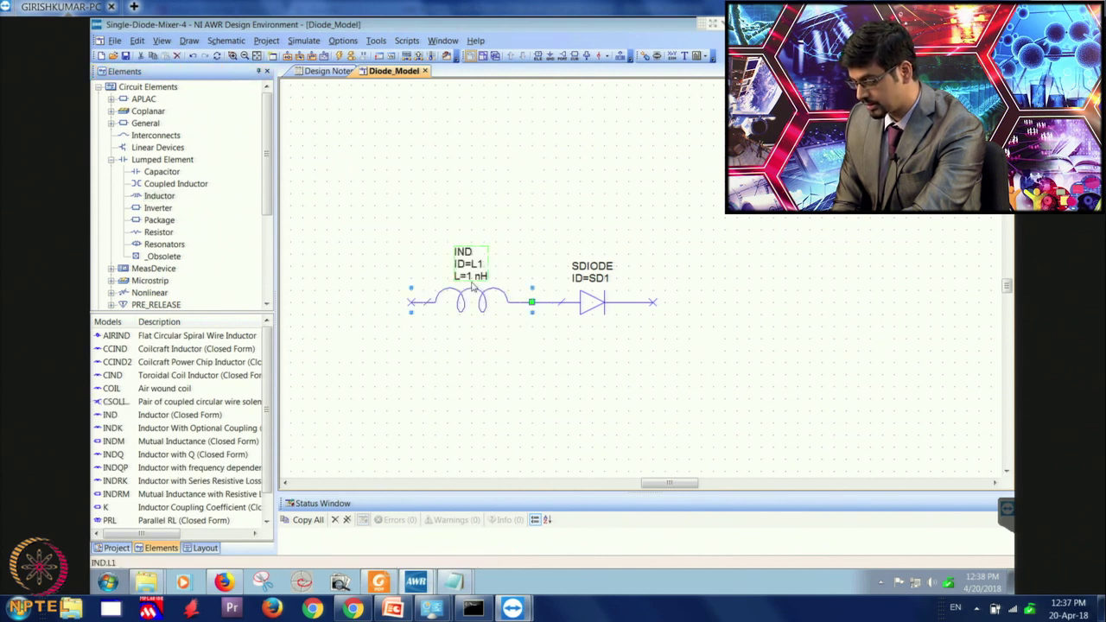
# - Place a closed-form CAP capacitor above the inductor and diode in the Diode_Model schematic
pyautogui.click(168, 174)
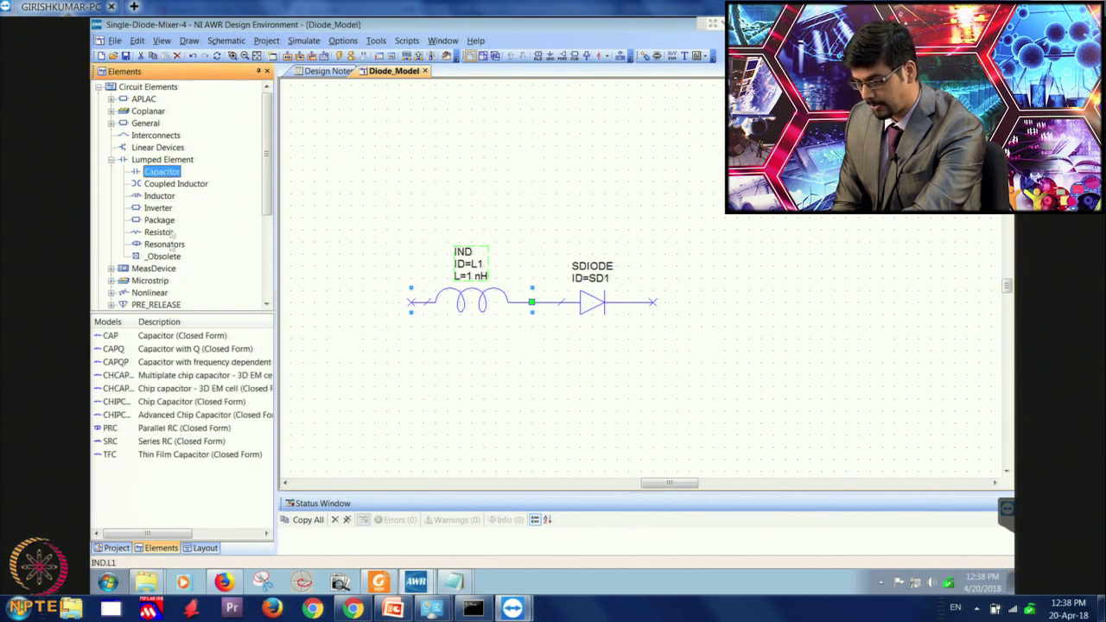
pyautogui.click(106, 336)
pyautogui.moveTo(105, 336); pyautogui.dragTo(548, 187)
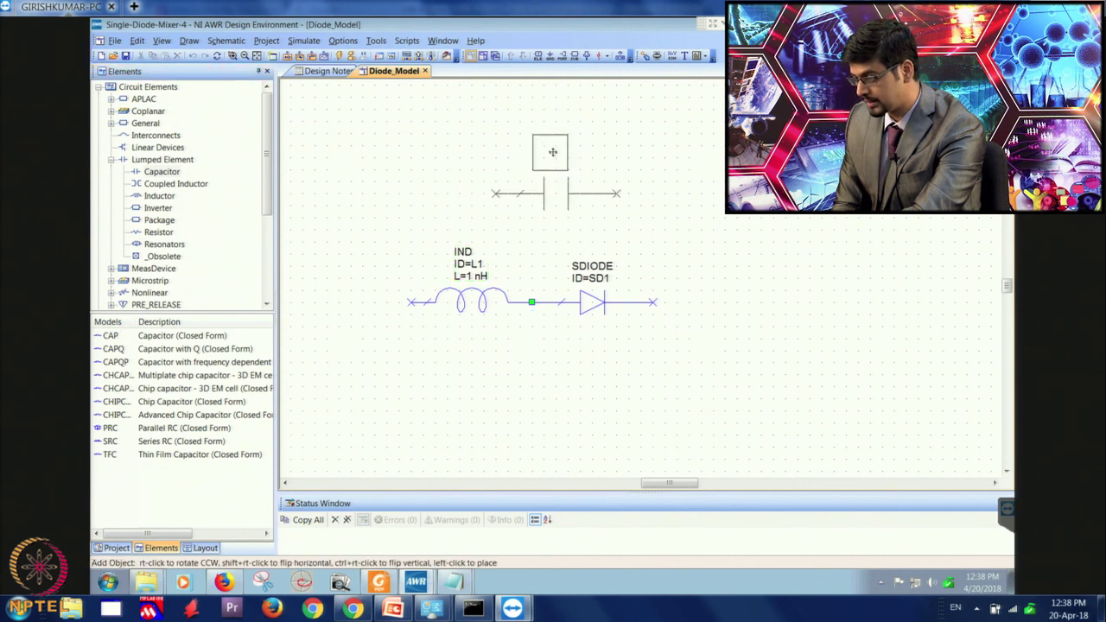
pyautogui.click(545, 148)
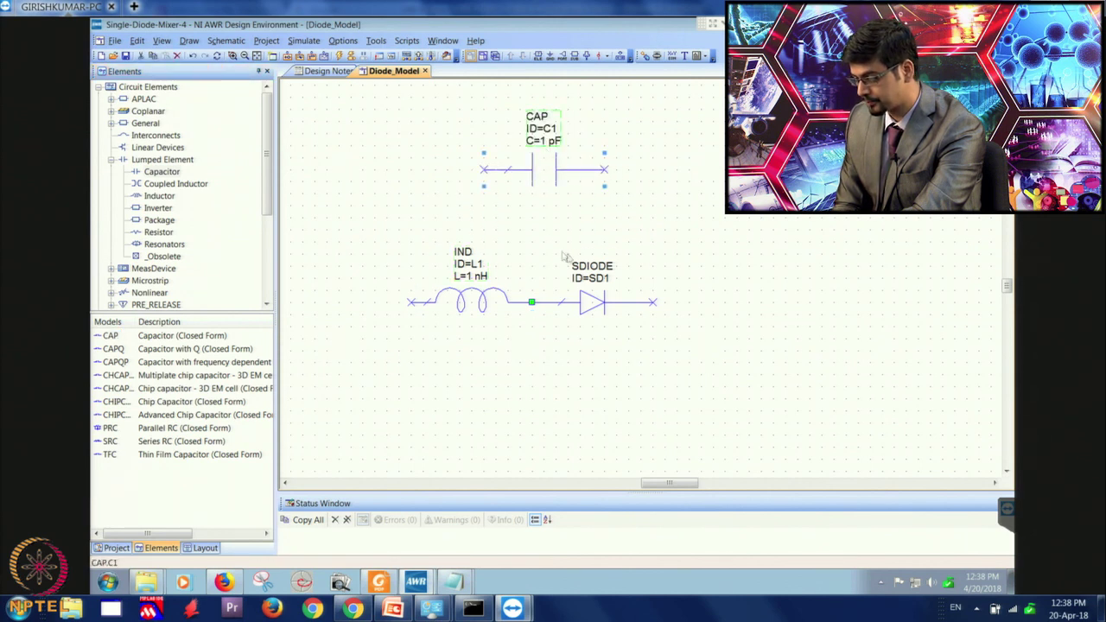
pyautogui.scroll(-1, 685, 267)
pyautogui.scroll(-1, 685, 267)
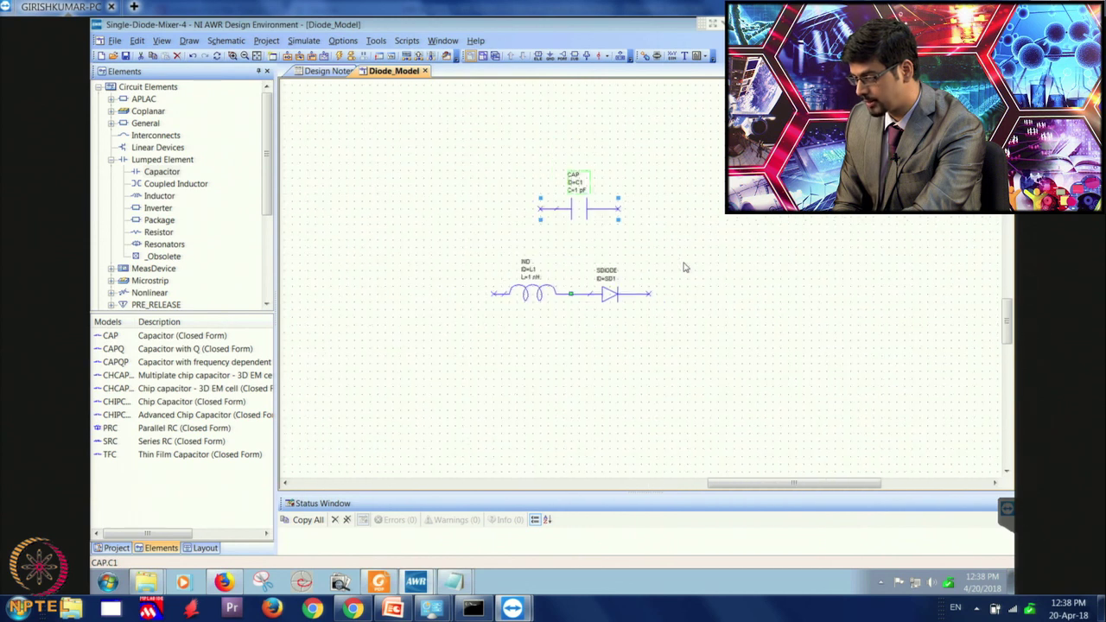
pyautogui.click(599, 337)
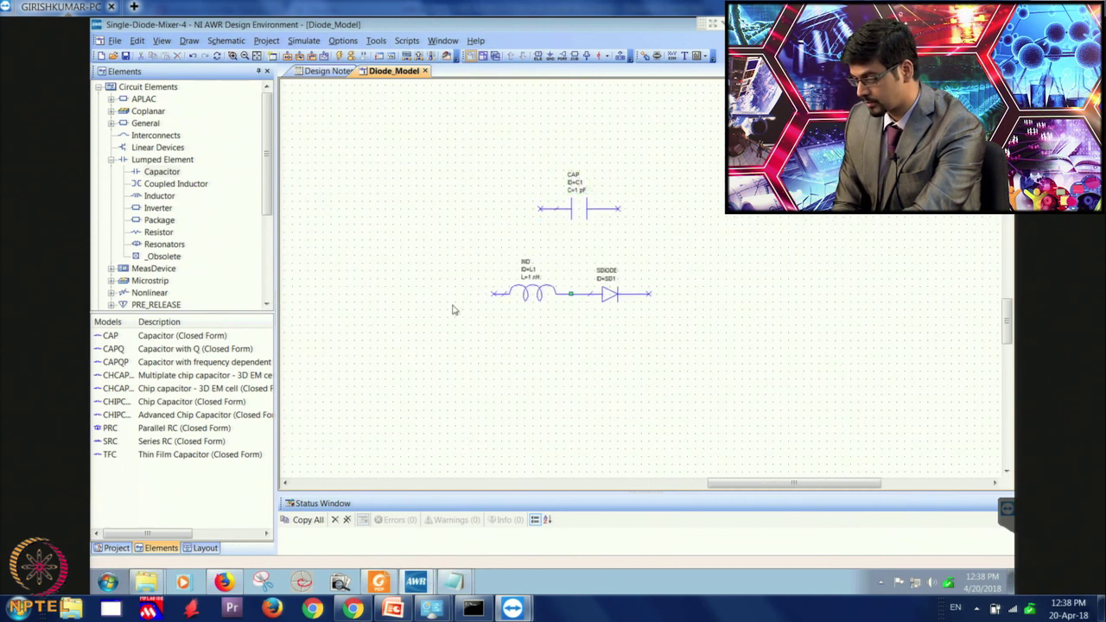
# - Duplicate the inductor twice, placing one copy on the anode side and the other on the cathode side of the circuit
pyautogui.click(536, 298)
pyautogui.hotkey('ctrl', 'c')
pyautogui.hotkey('ctrl', 'v')
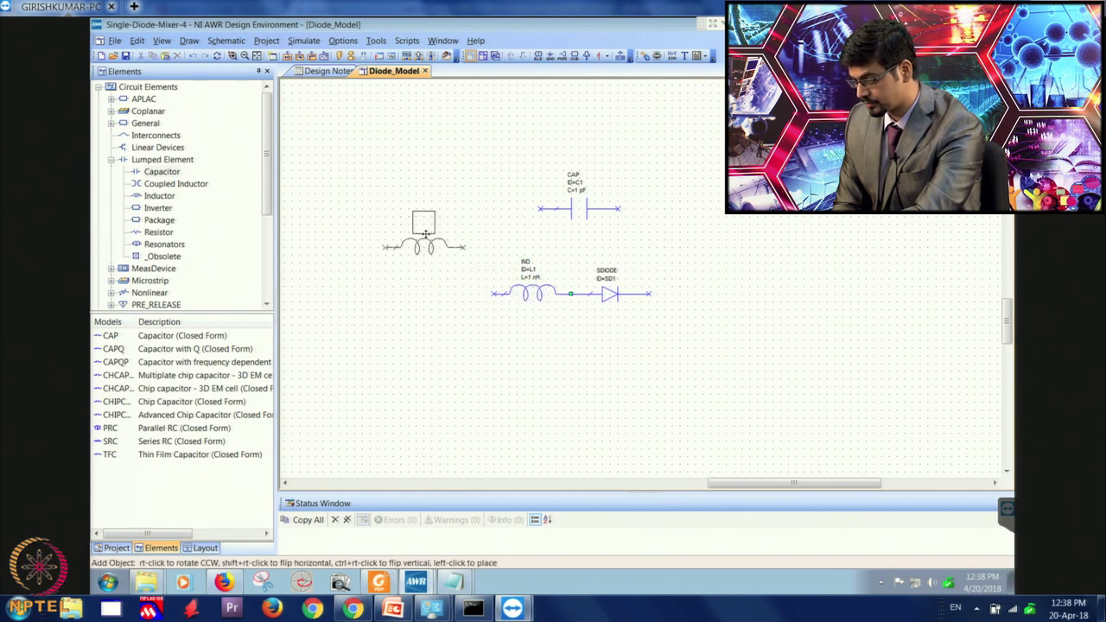
pyautogui.click(425, 233)
pyautogui.hotkey('ctrl', 'v')
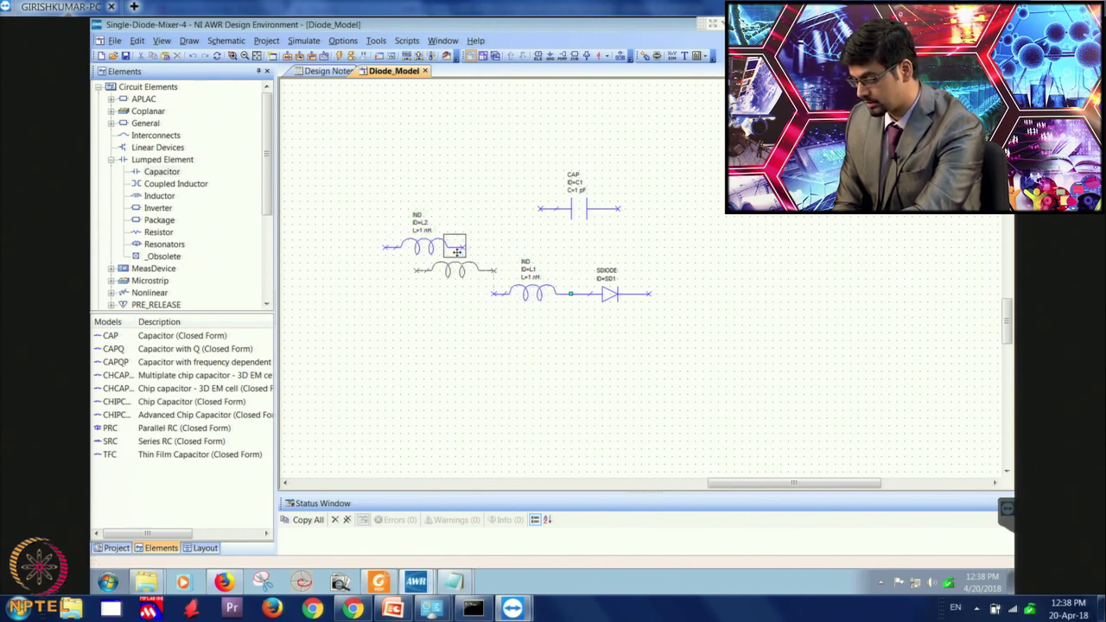
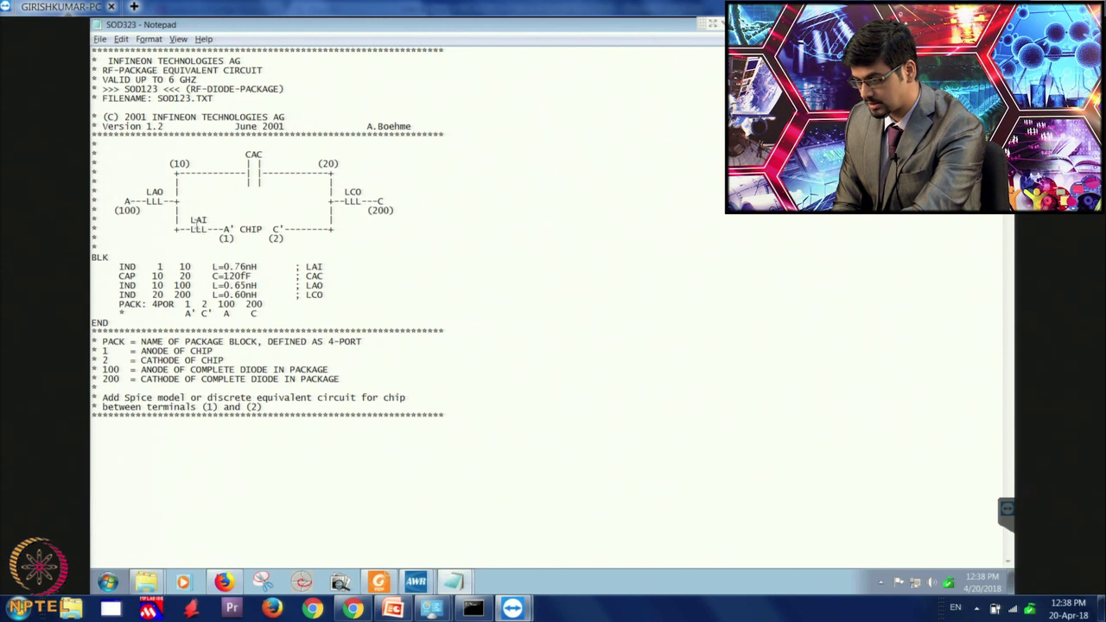
# - Following the SOD323 file, set the inductances of L1, L2 and L3 to LAI, LAO and LCO, and the capacitance to CAC
pyautogui.hotkey('alt', 'Tab')
pyautogui.doubleClick(568, 282)
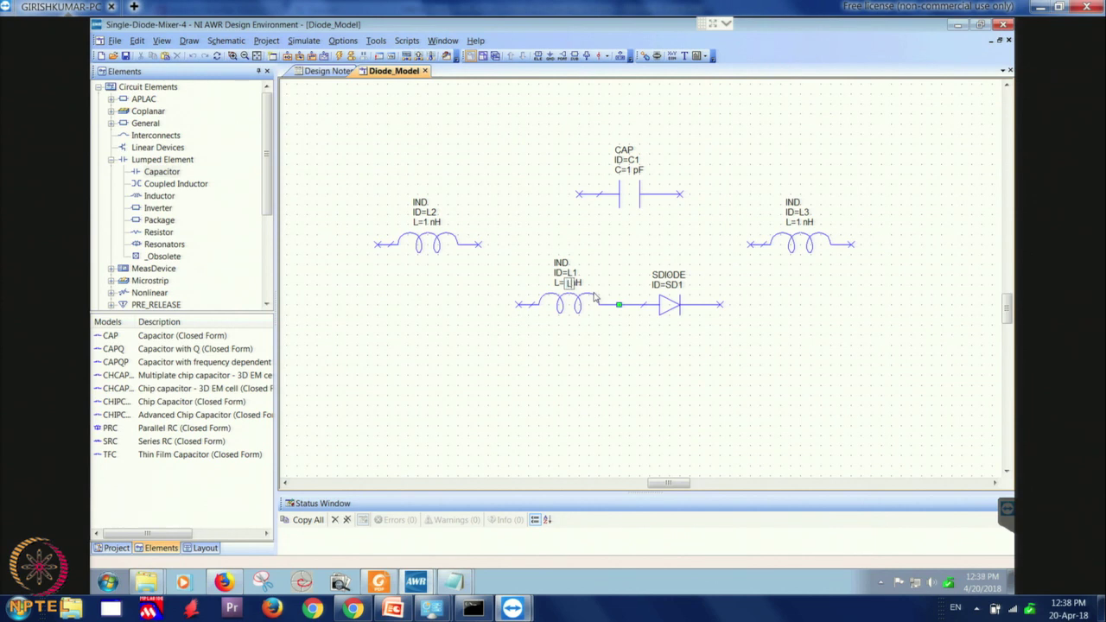
pyautogui.click(567, 381)
pyautogui.hotkey('alt', 'Tab')
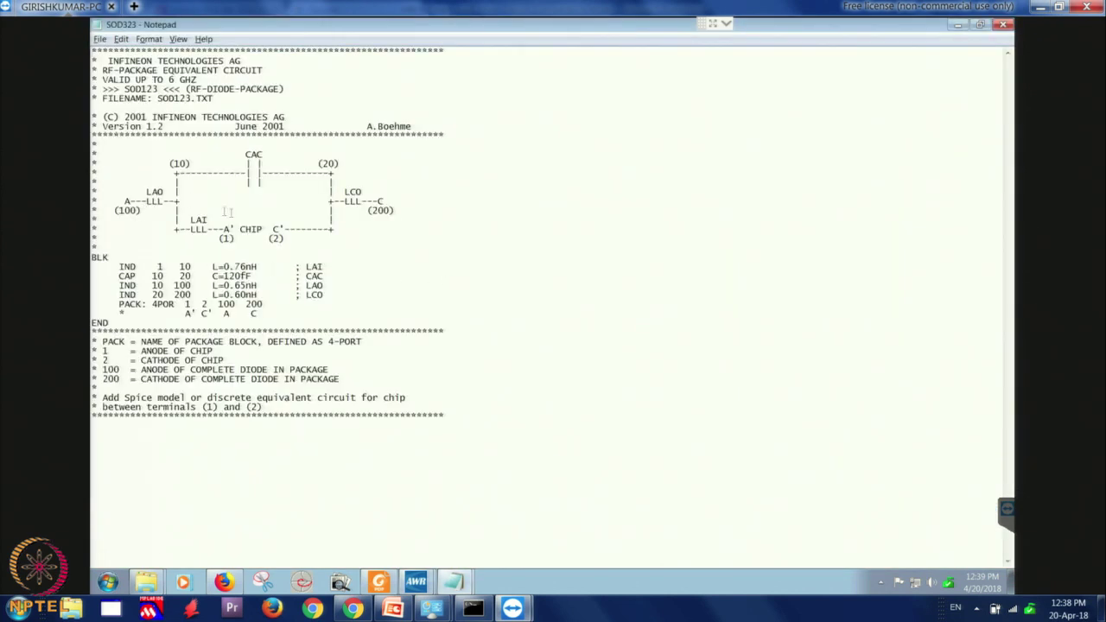
pyautogui.hotkey('alt', 'Tab')
pyautogui.doubleClick(427, 222)
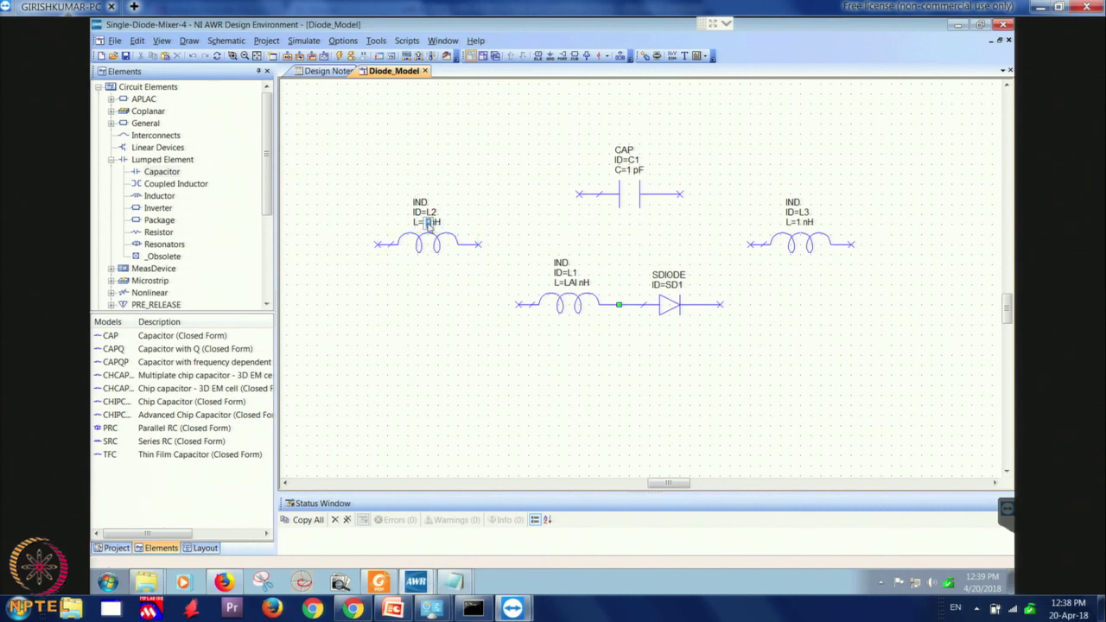
pyautogui.write('LAO')
pyautogui.press('Return')
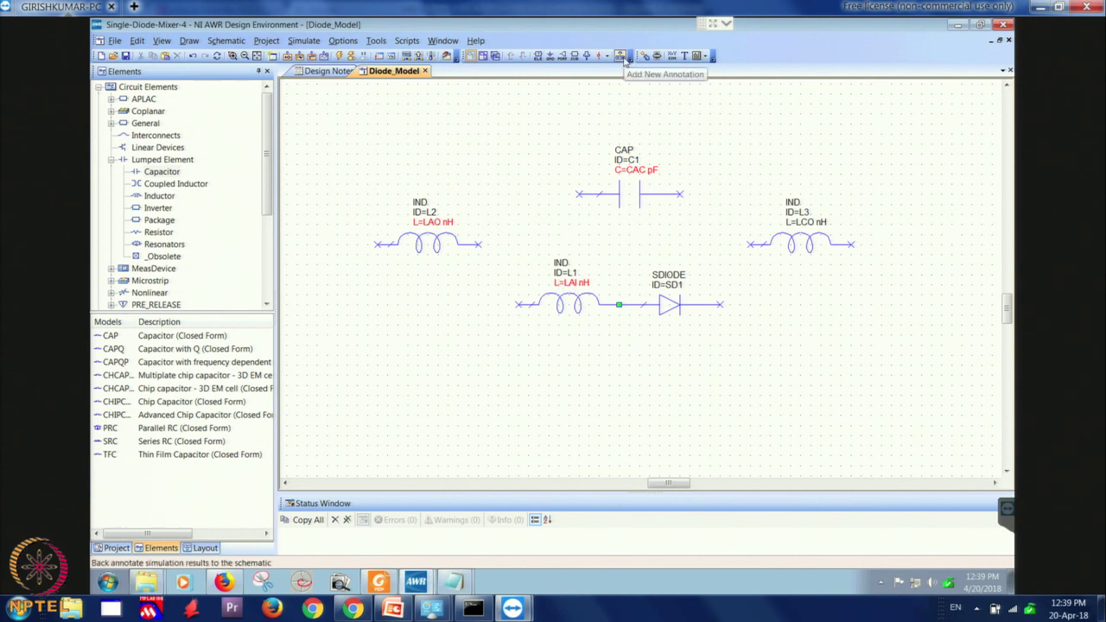
# - Add the equations LAO = 0.65, LAI = 0.76, LCO = 0.6 and CAC = 0.12 above the circuit, using the SOD323 file values
pyautogui.click(671, 57)
pyautogui.click(443, 119)
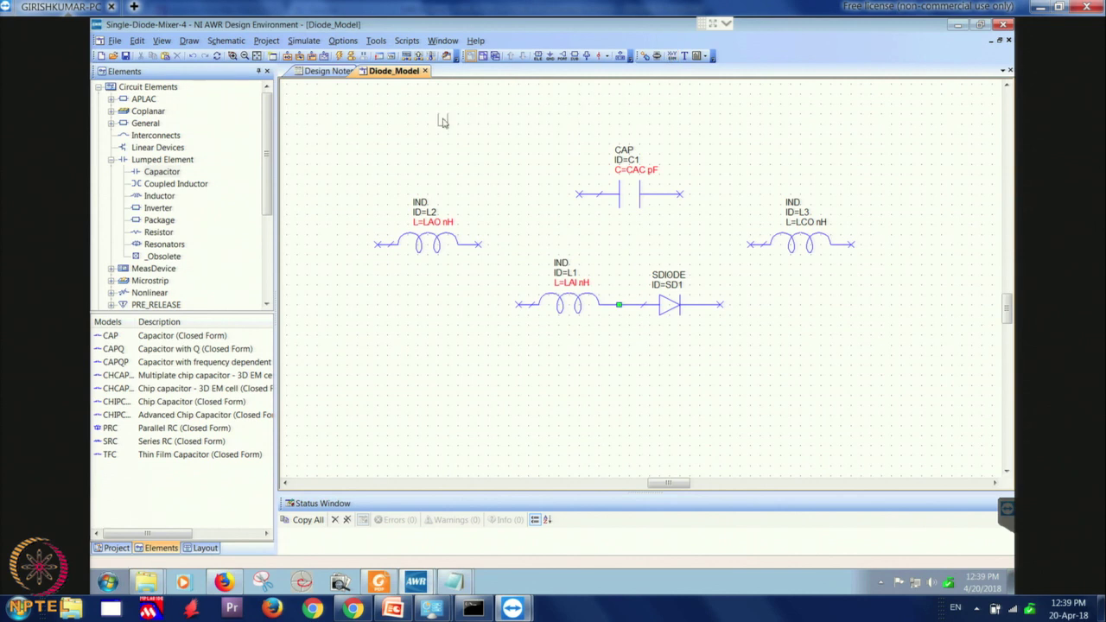
pyautogui.write('LAO =')
pyautogui.hotkey('alt', 'Tab')
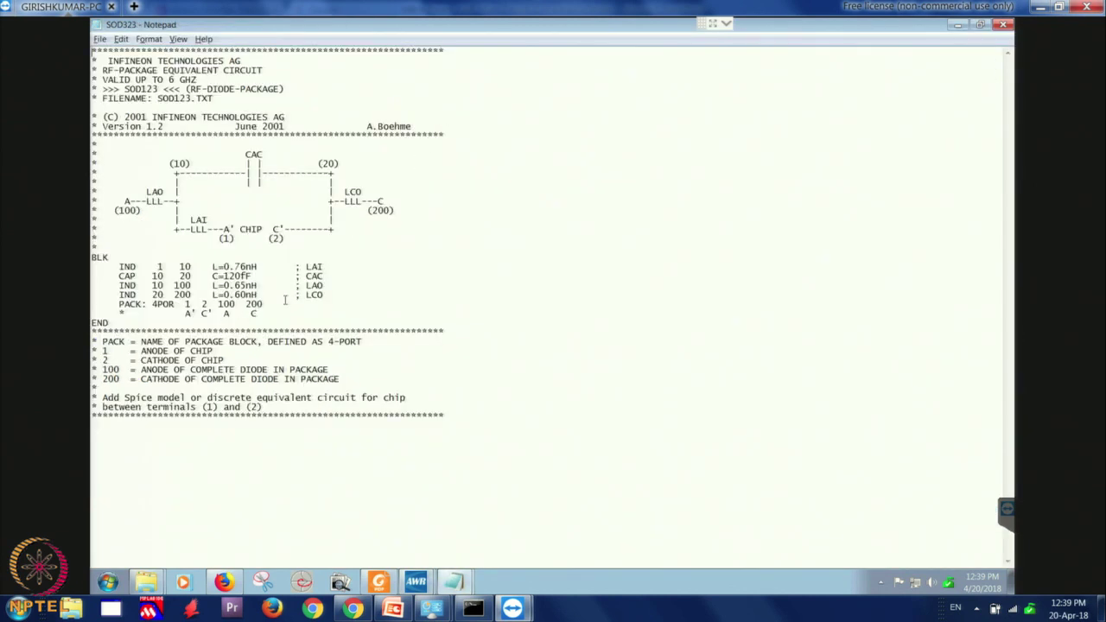
pyautogui.hotkey('alt', 'Tab')
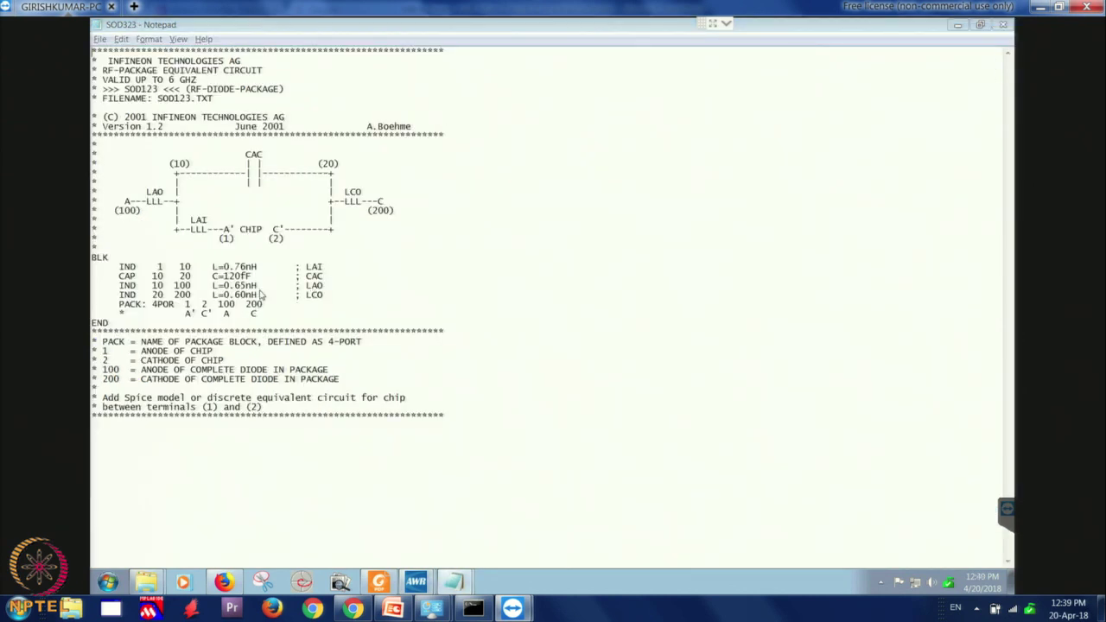
pyautogui.write('O = 0.65')
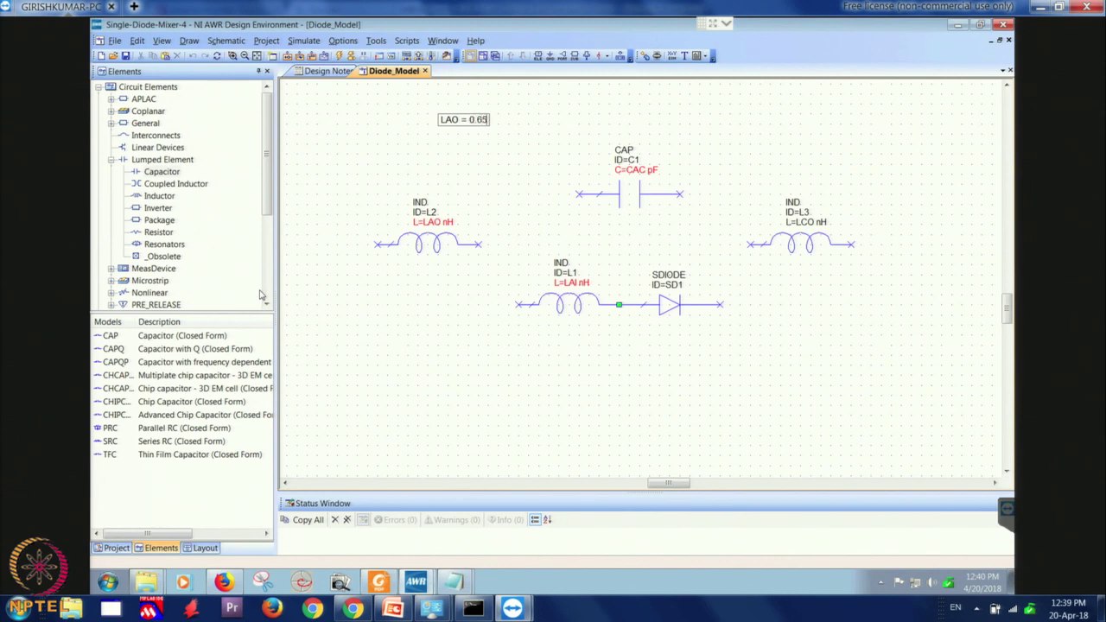
pyautogui.press('Return')
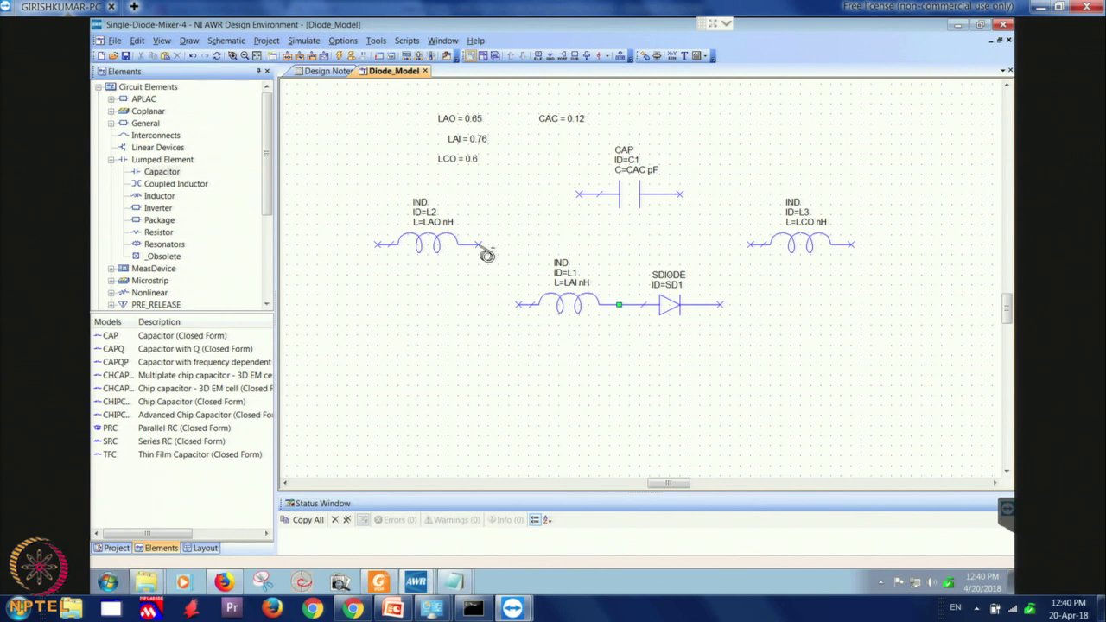
# - Wire the inner end of the LAO inductor to the free ends of the LAI inductor and the capacitor's anode side
pyautogui.click(481, 246)
pyautogui.click(519, 305)
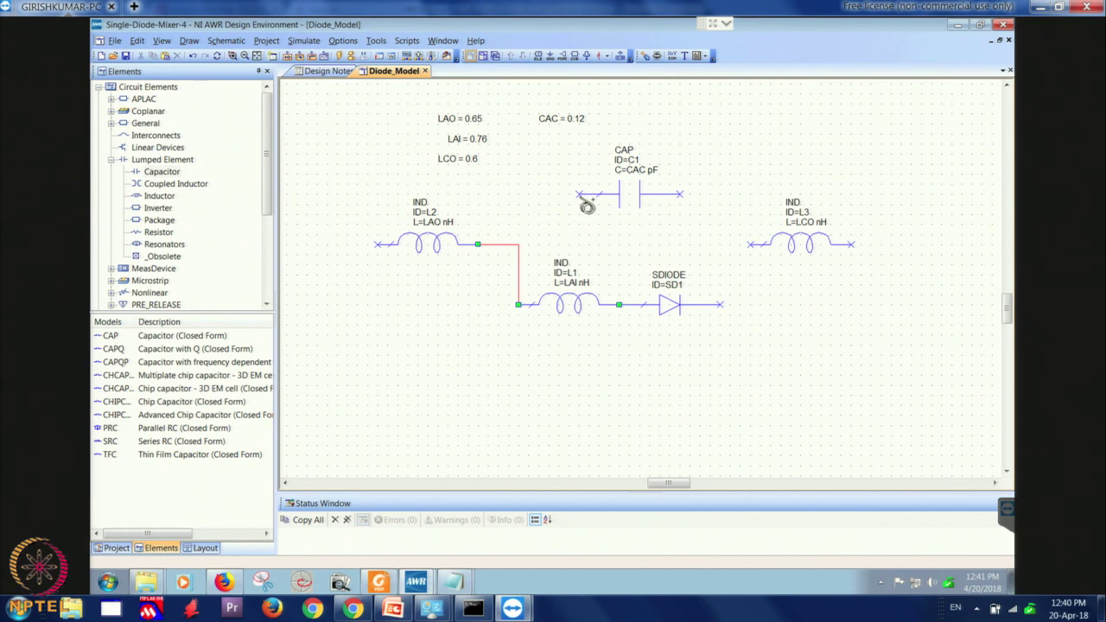
pyautogui.click(518, 244)
# - Wire the capacitor's other terminal and the diode's cathode to the inner end of the LCO inductor
pyautogui.click(682, 195)
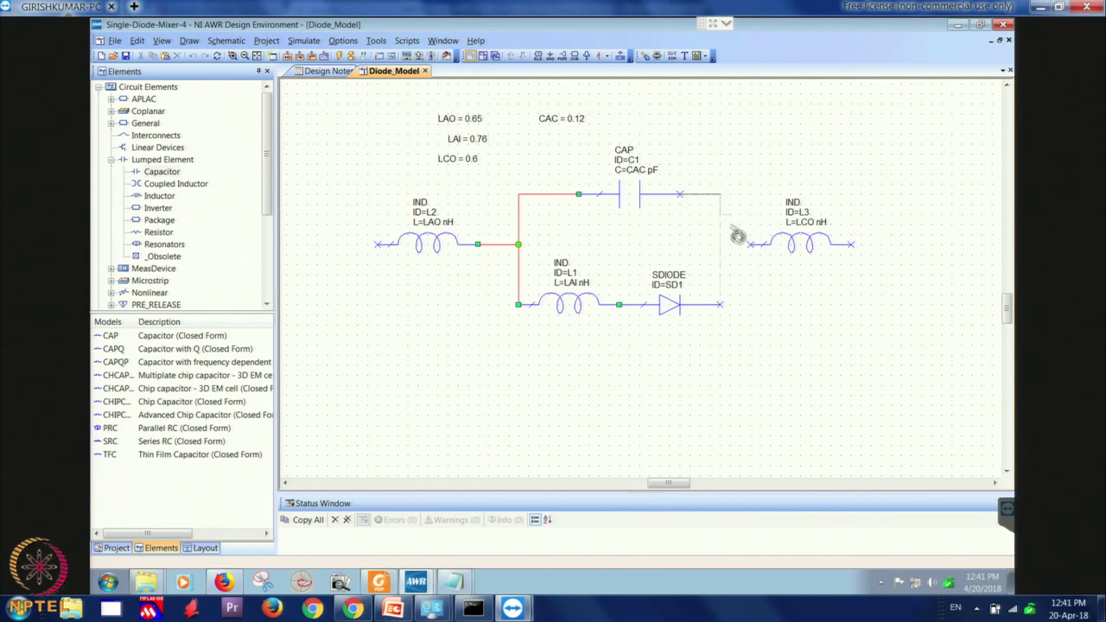
pyautogui.click(751, 248)
pyautogui.click(723, 306)
pyautogui.click(720, 245)
# - Attach port 1 to the outer end of the LAO inductor and a flipped port 2 to the outer end of the LCO inductor
pyautogui.click(563, 55)
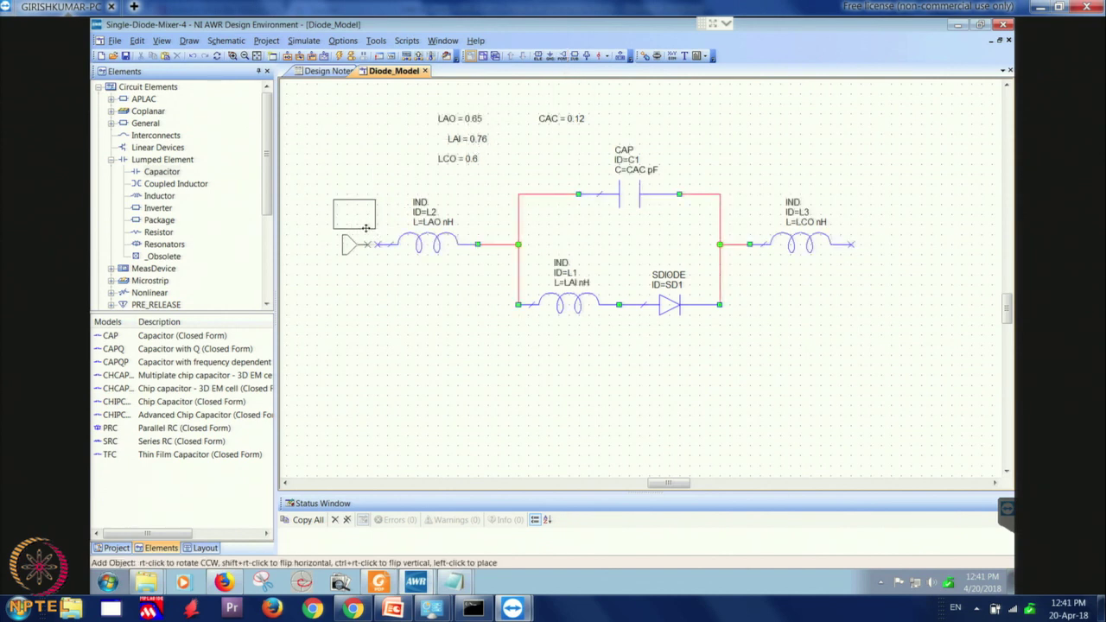
pyautogui.click(374, 227)
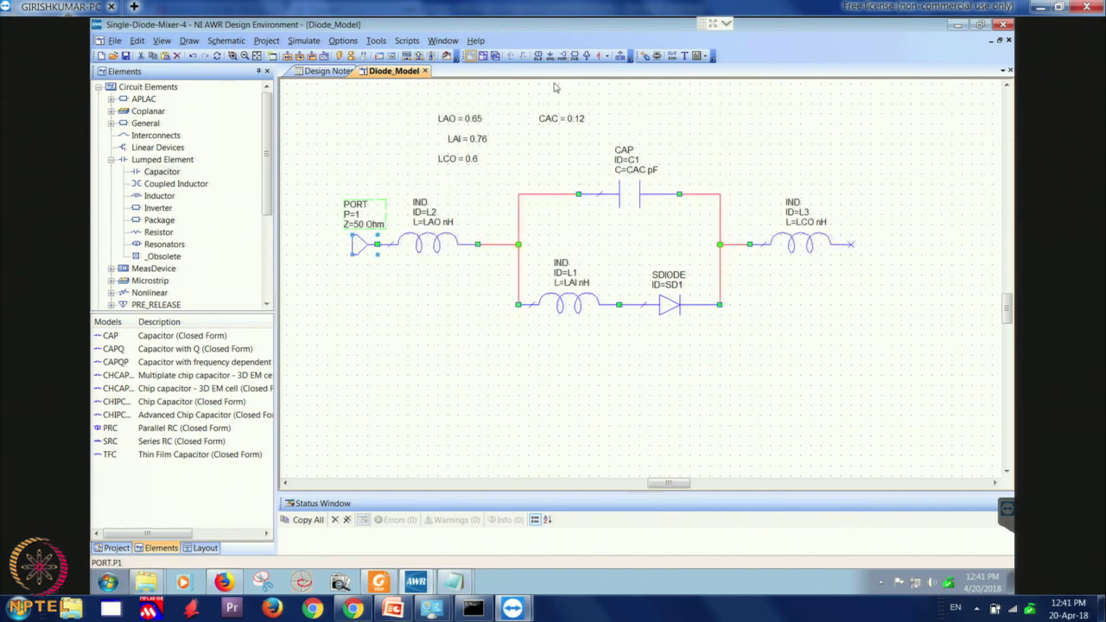
pyautogui.click(563, 55)
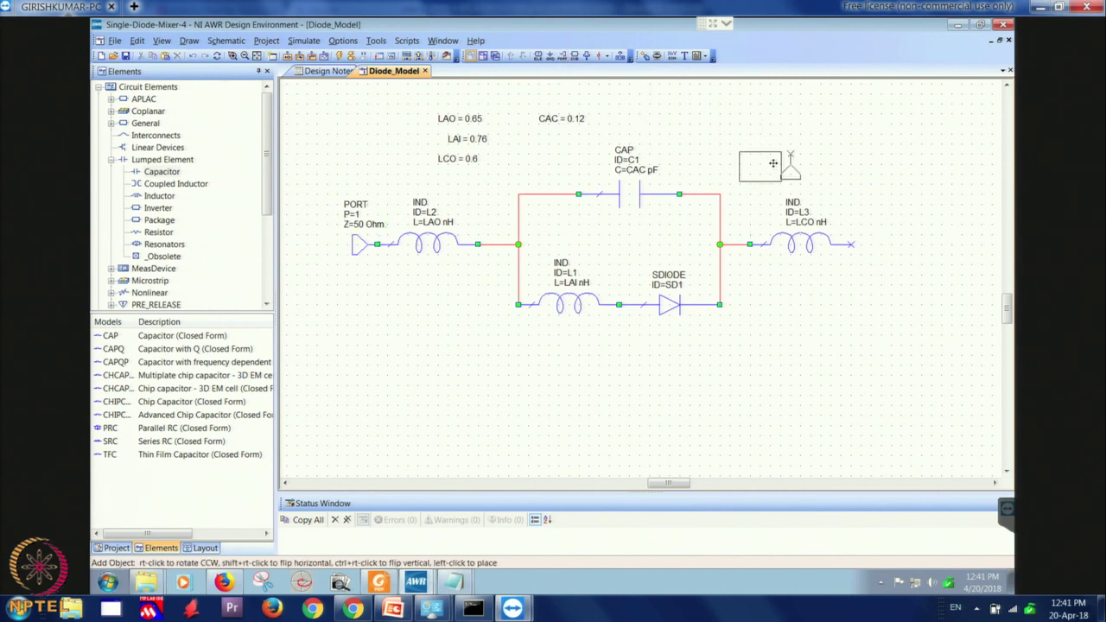
pyautogui.rightClick(773, 162)
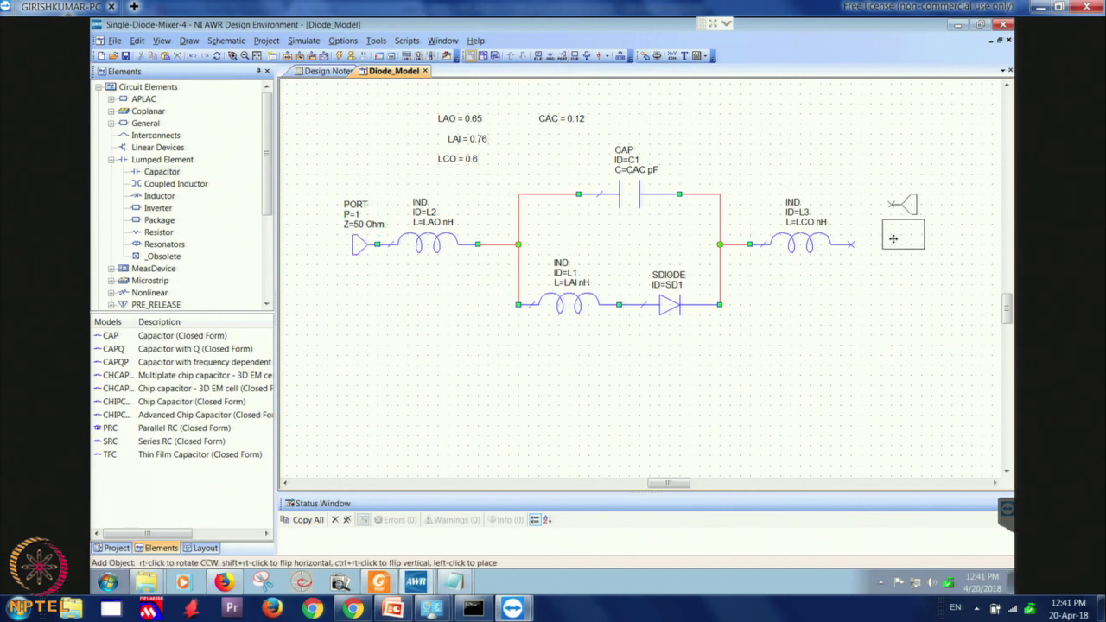
pyautogui.click(862, 258)
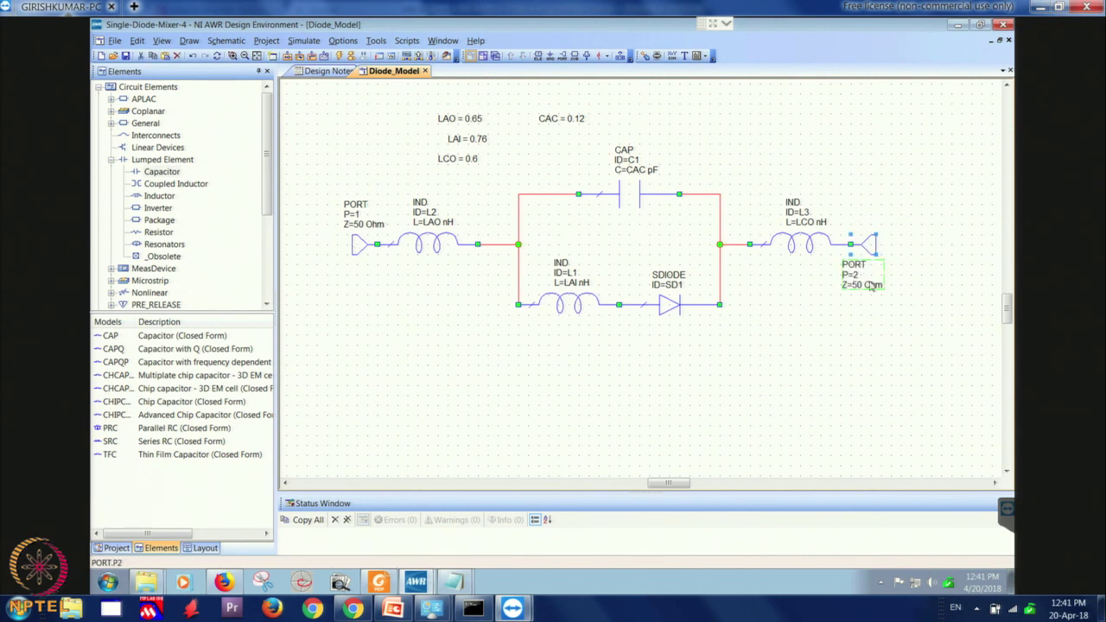
# - Move port 2's parameter text above its symbol
pyautogui.click(861, 309)
pyautogui.click(851, 275)
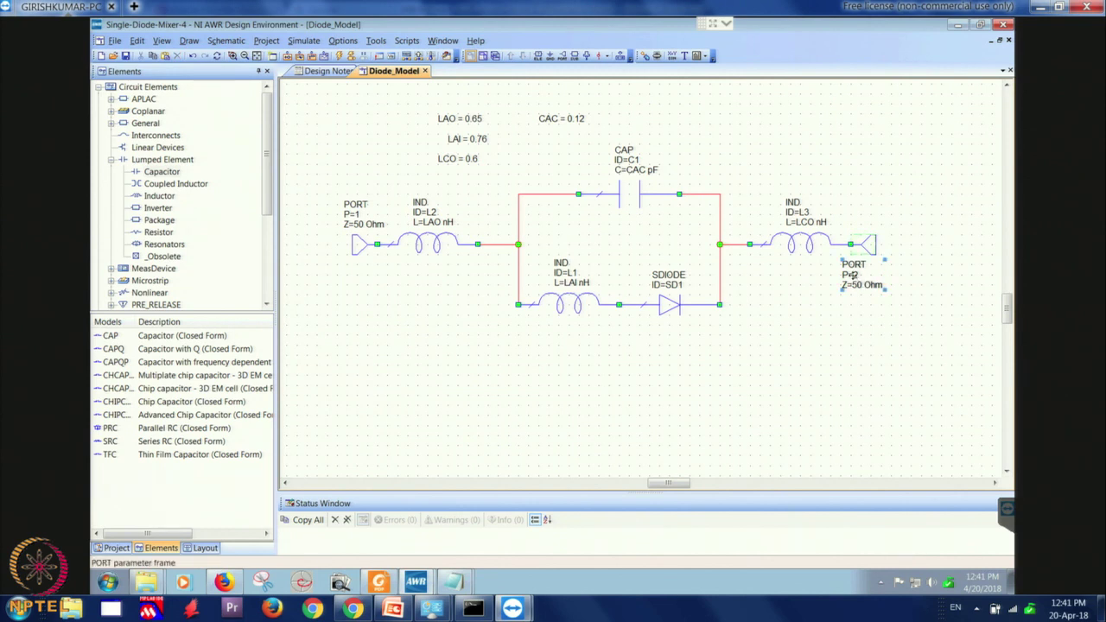
pyautogui.moveTo(851, 275); pyautogui.dragTo(865, 210)
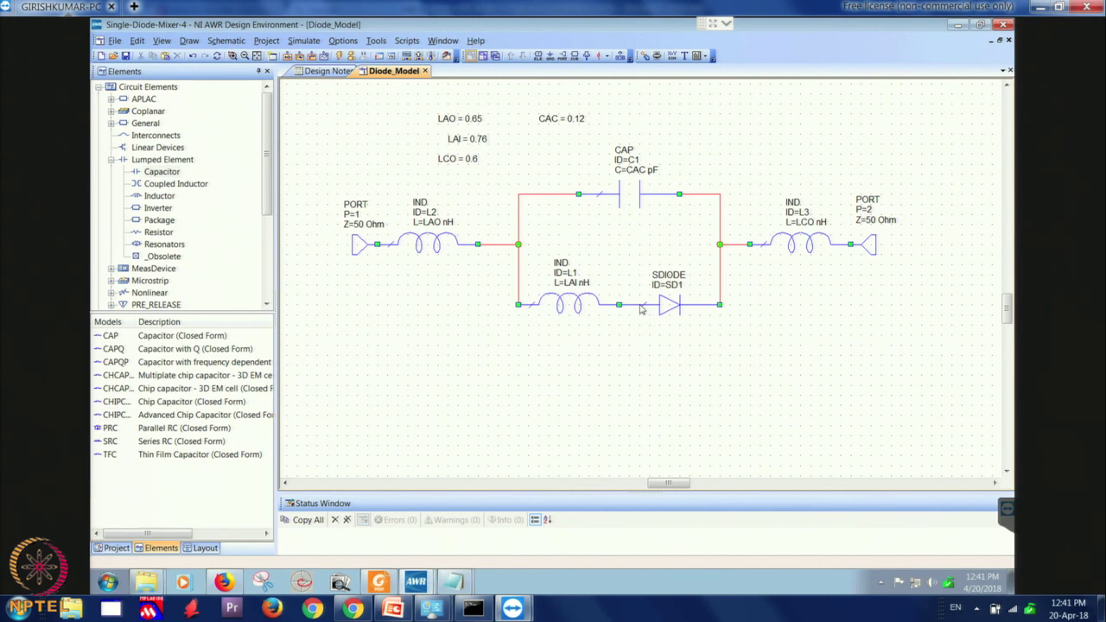
# - Set the pin name identifier of port 1 to A
pyautogui.doubleClick(360, 246)
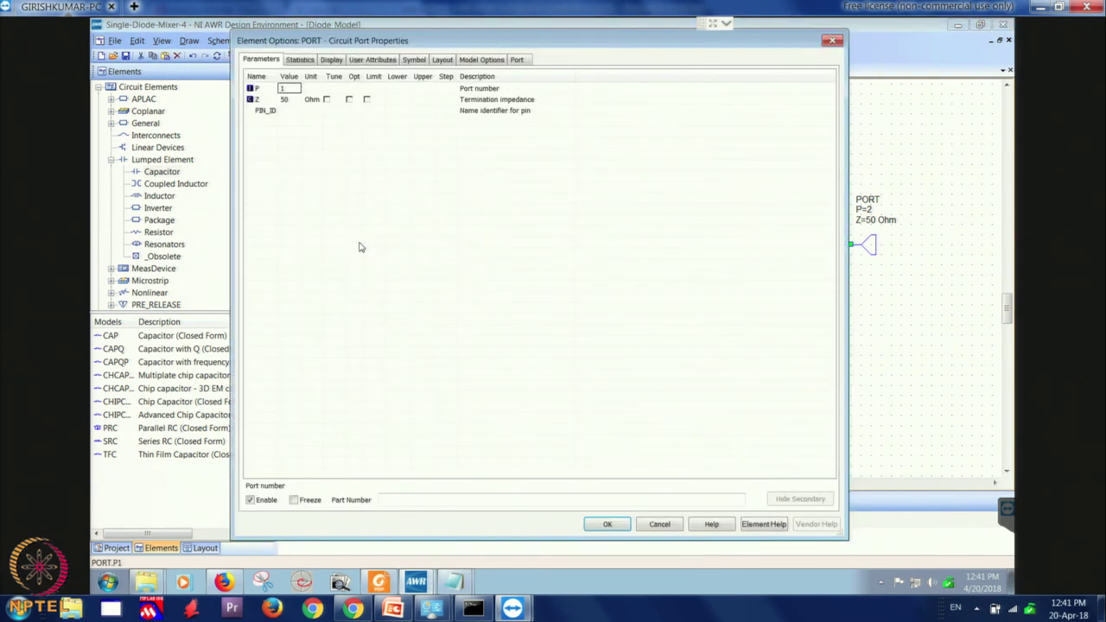
pyautogui.click(286, 111)
pyautogui.write('A')
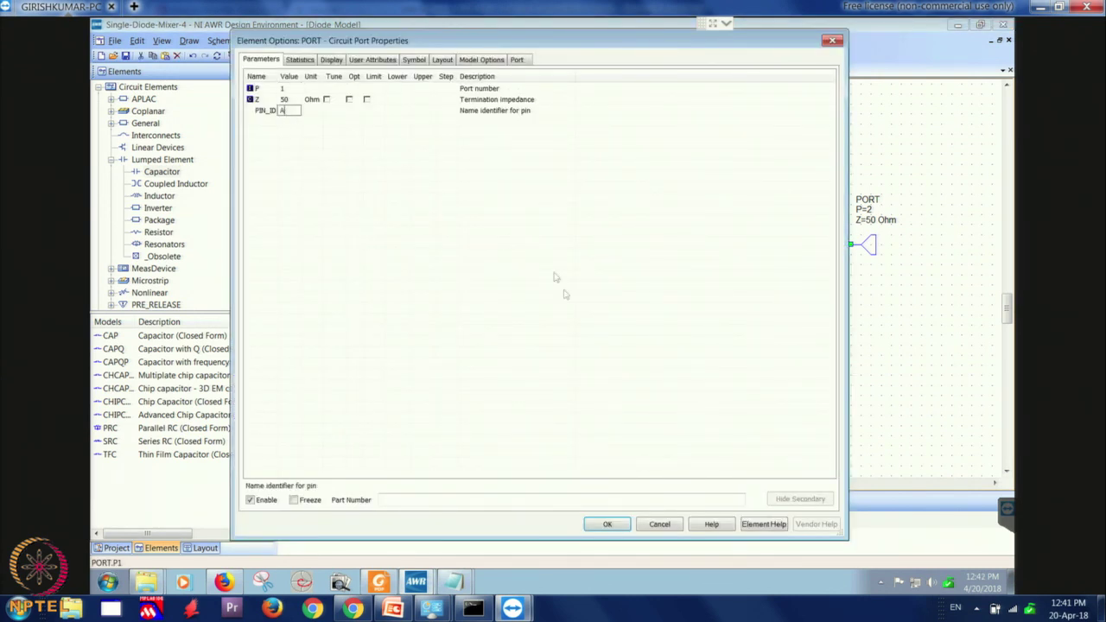
pyautogui.click(608, 524)
# - Set the pin name identifier of port 2 to C
pyautogui.click(867, 245)
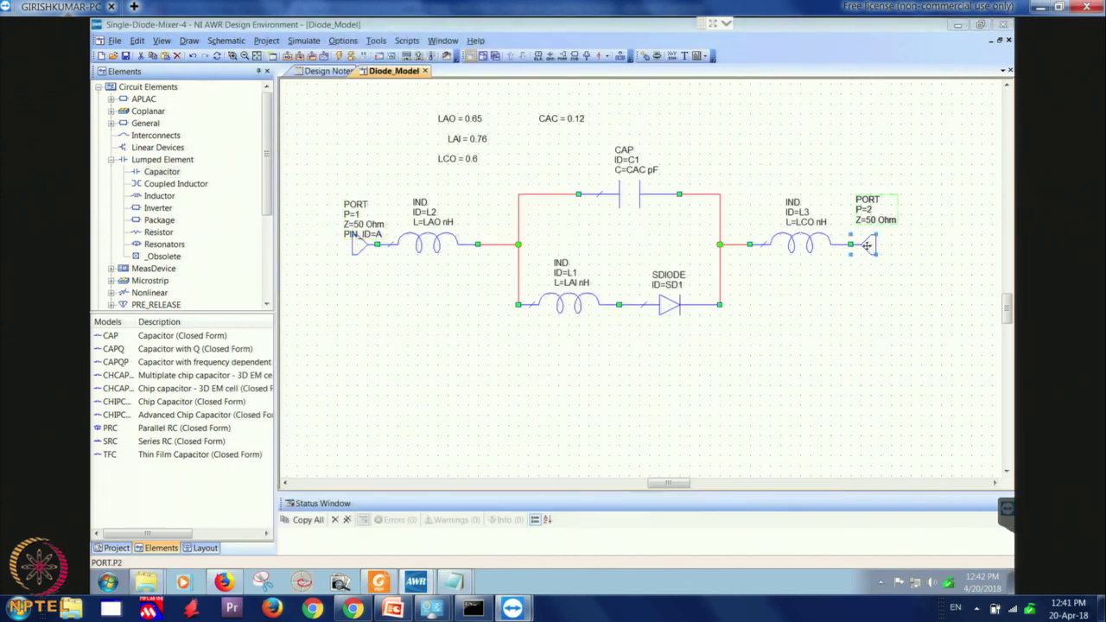
pyautogui.doubleClick(866, 245)
pyautogui.click(291, 110)
pyautogui.write('C')
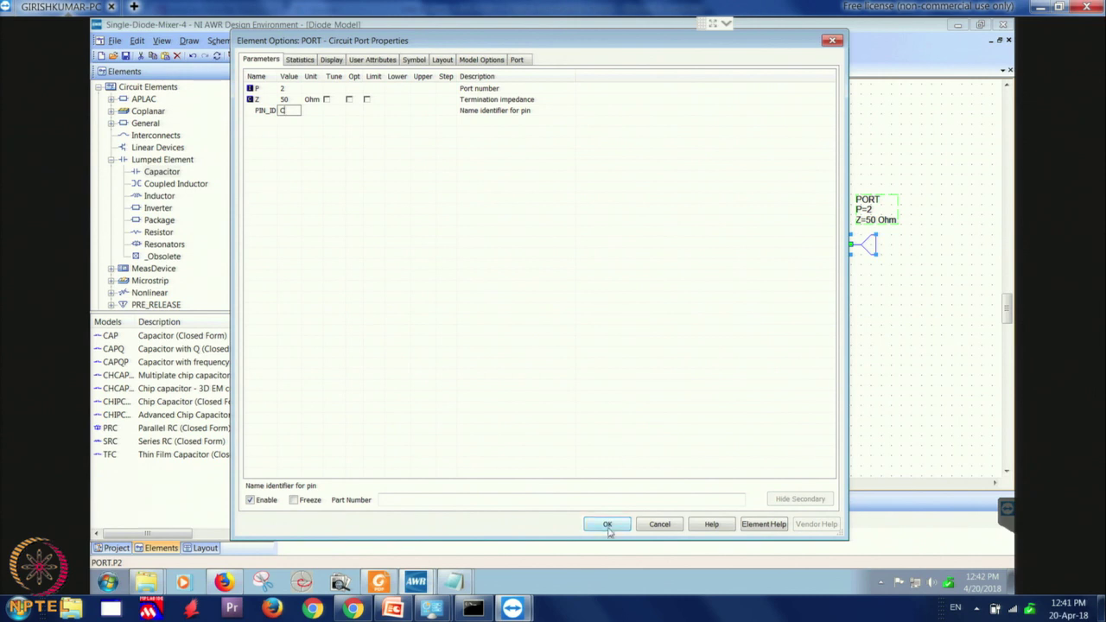
pyautogui.click(607, 524)
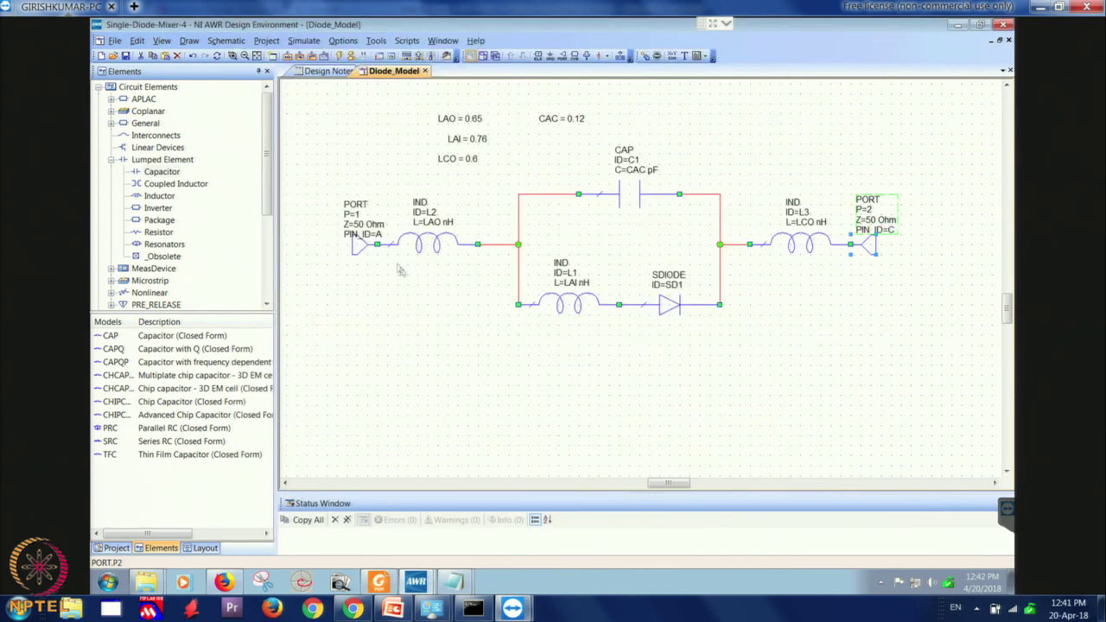
pyautogui.click(543, 407)
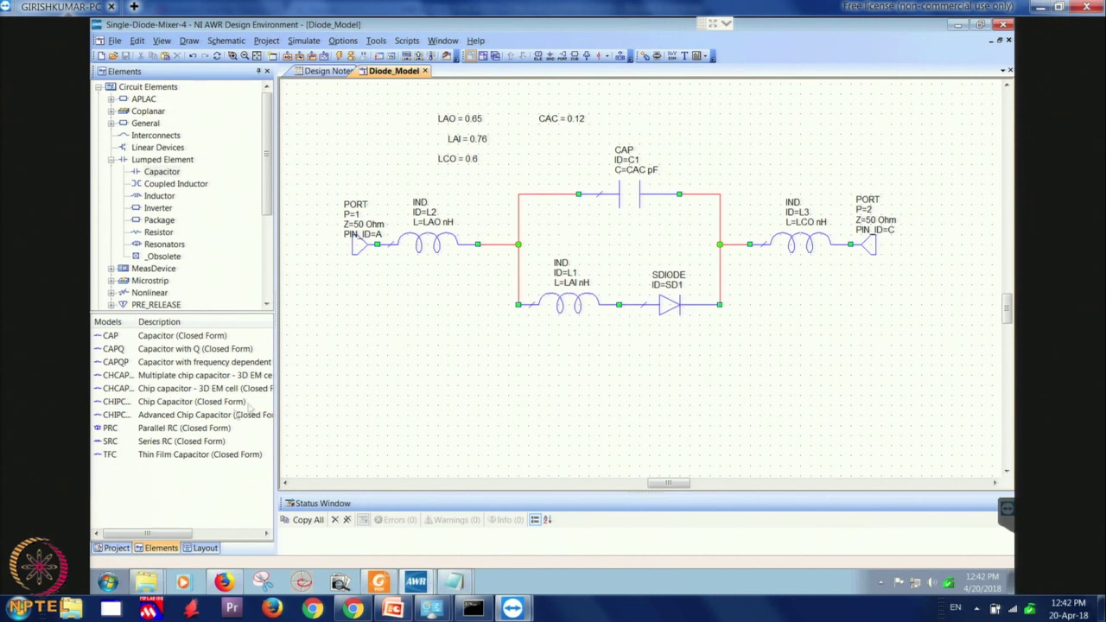
# - Create a new circuit schematic named Diode_IV_TestBench in the project
pyautogui.click(114, 548)
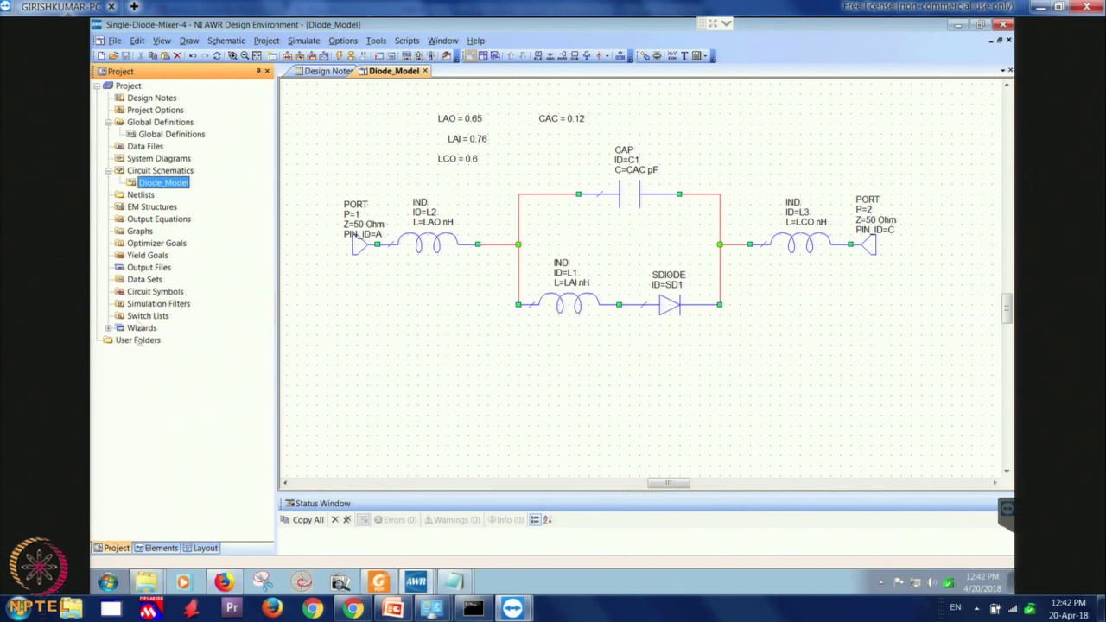
pyautogui.rightClick(154, 173)
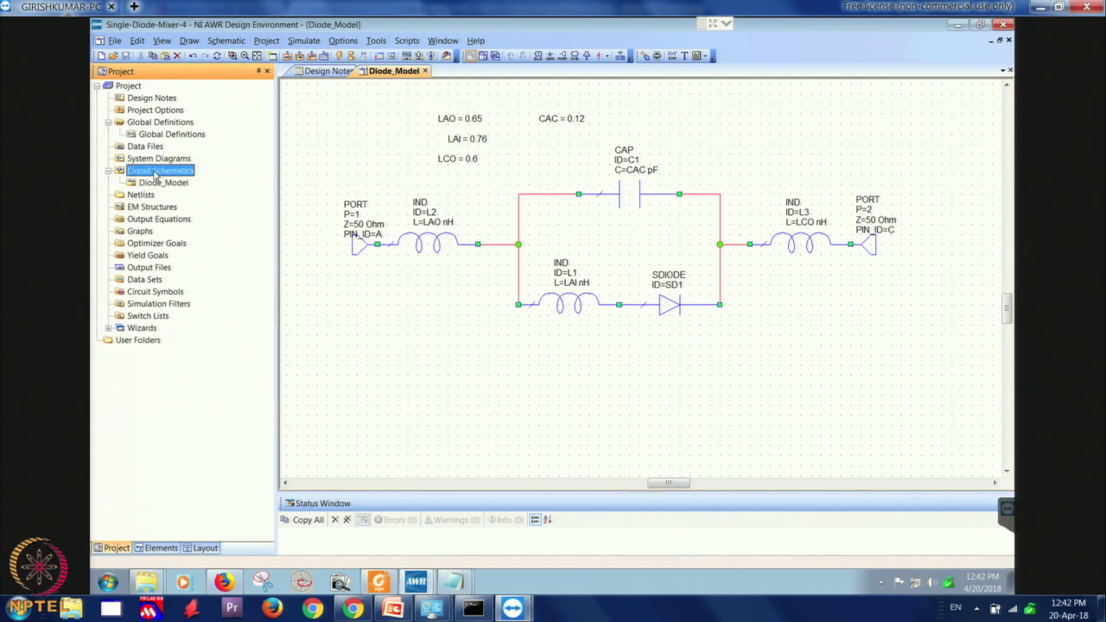
pyautogui.click(181, 197)
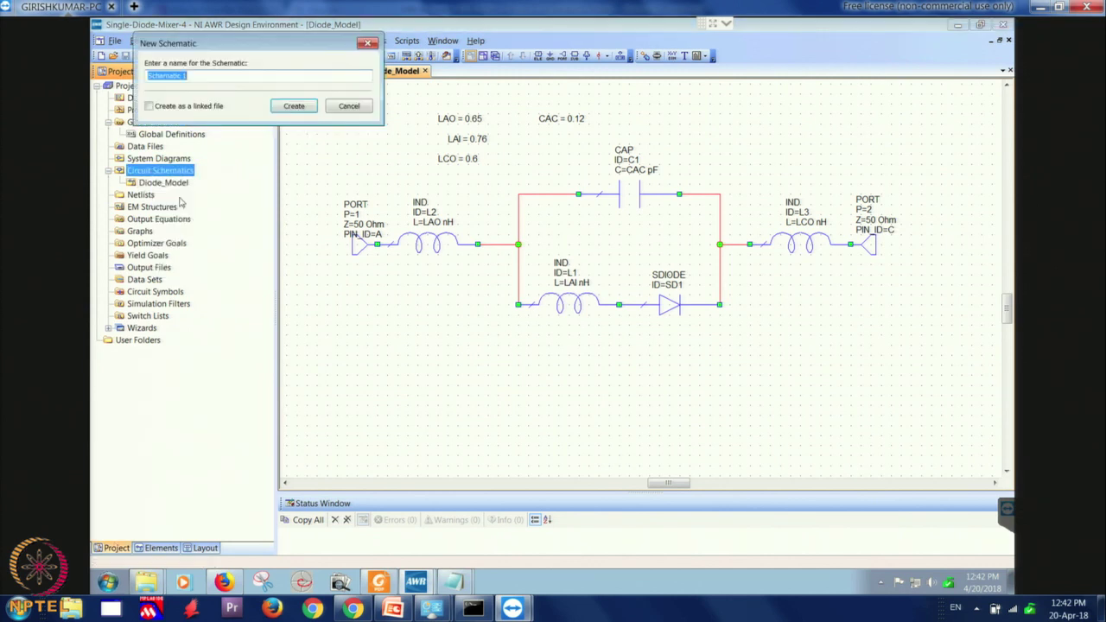
pyautogui.write('Diode_IV_TestBench')
pyautogui.click(294, 106)
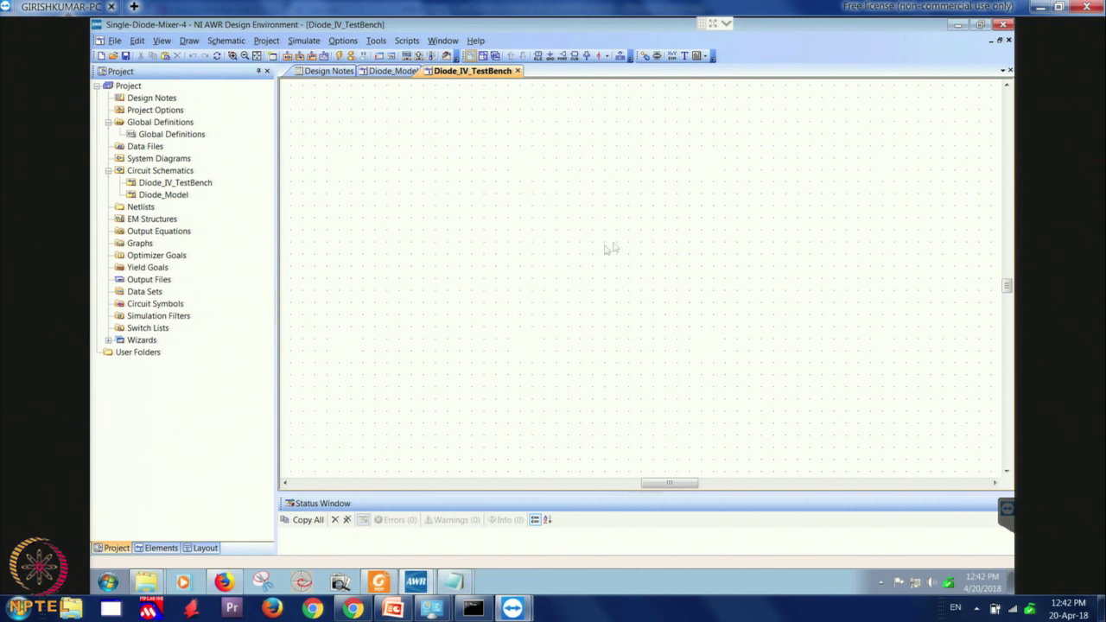
# - Place Diode_Model as a subcircuit with Normal grounding in the Diode_IV_TestBench schematic and compare it with its source circuit
pyautogui.doubleClick(164, 195)
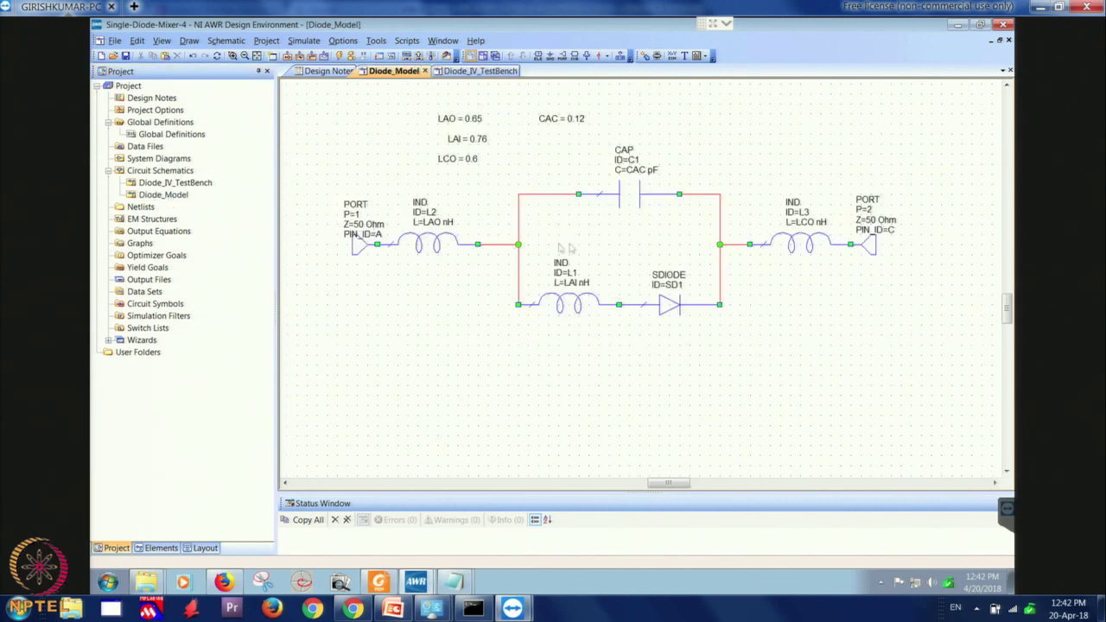
pyautogui.click(480, 71)
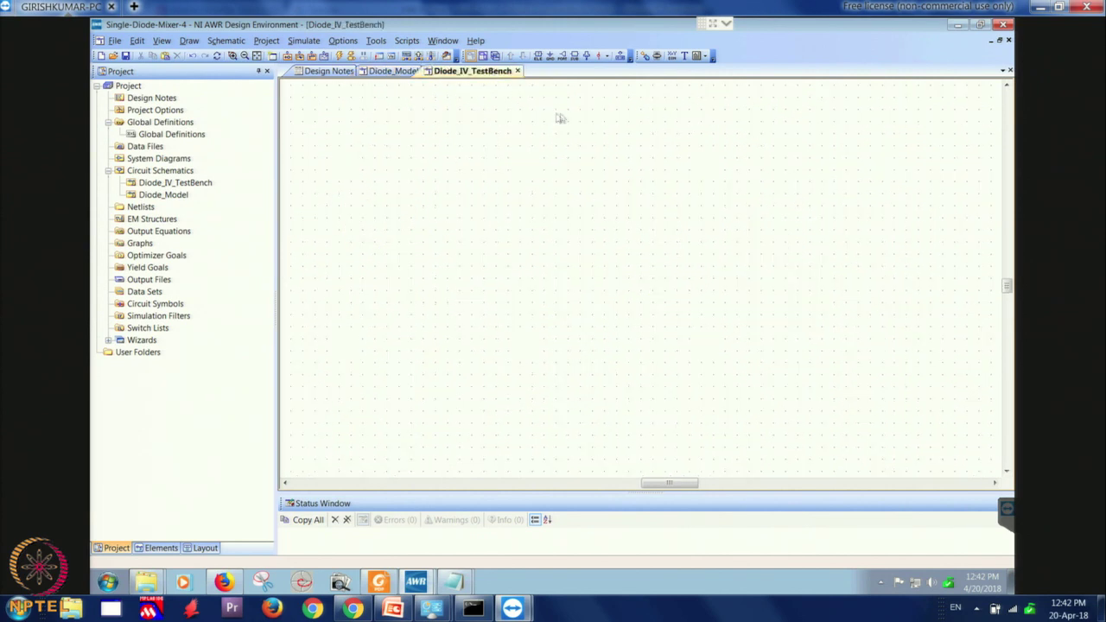
pyautogui.click(575, 56)
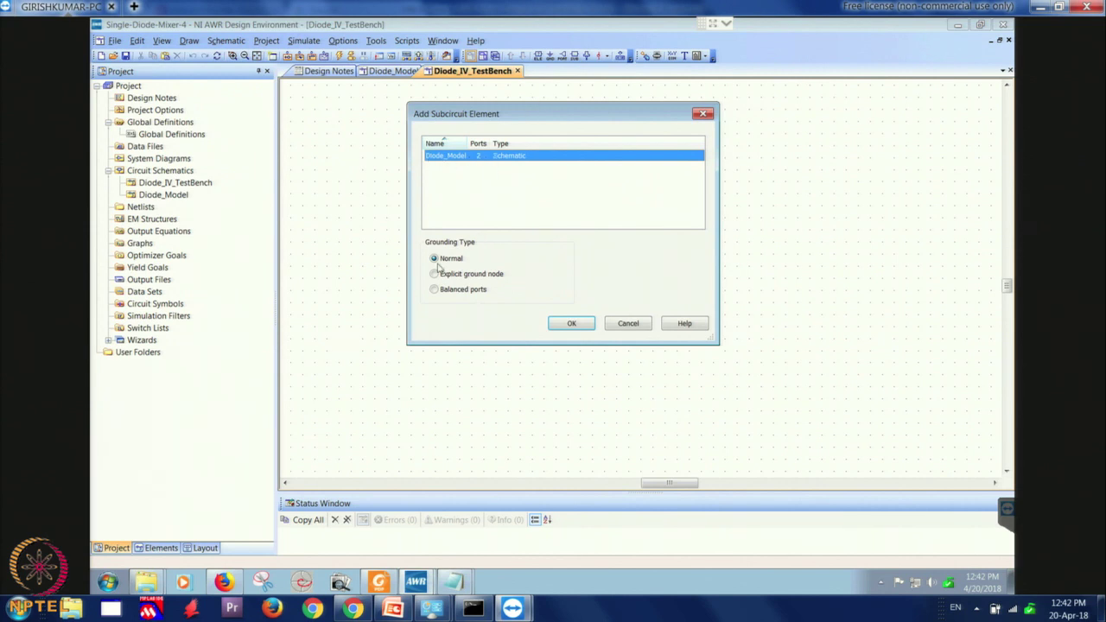
pyautogui.click(571, 323)
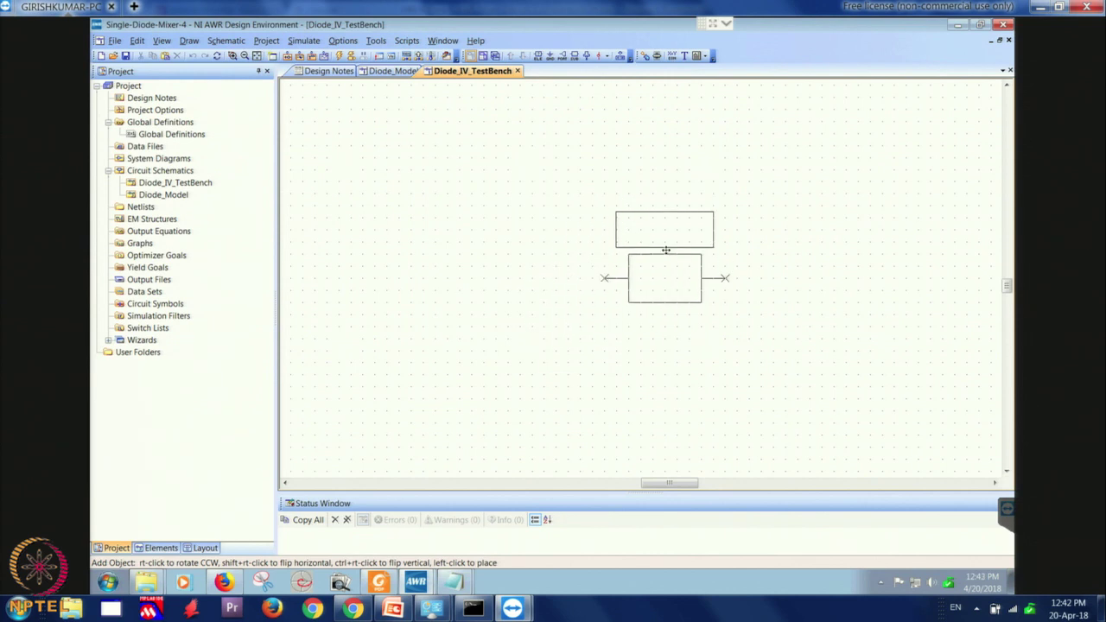
pyautogui.click(666, 248)
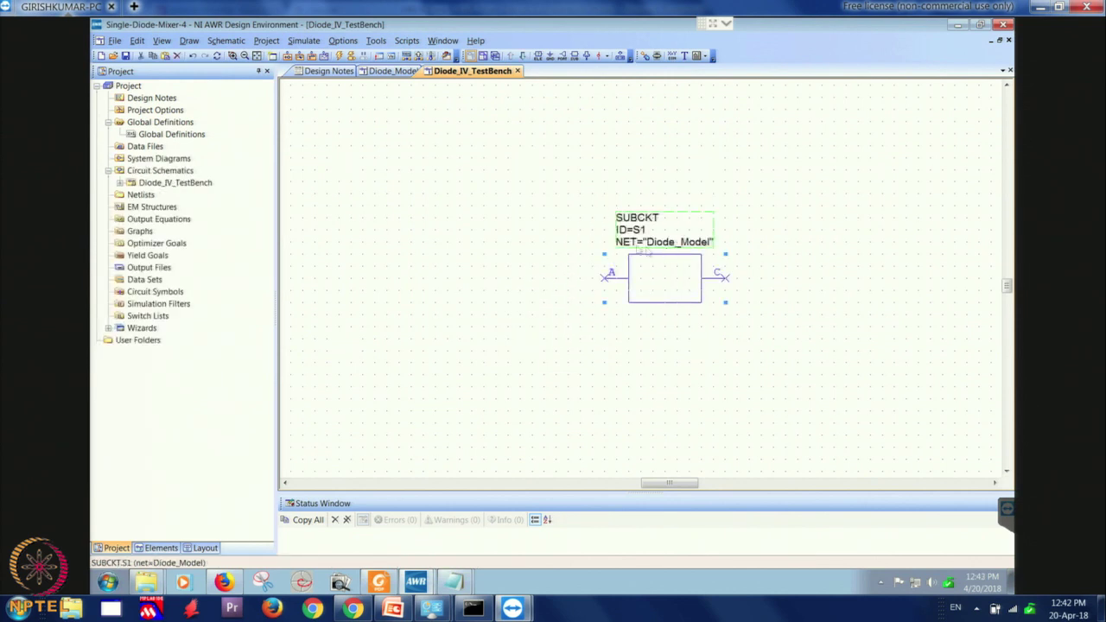
pyautogui.click(378, 73)
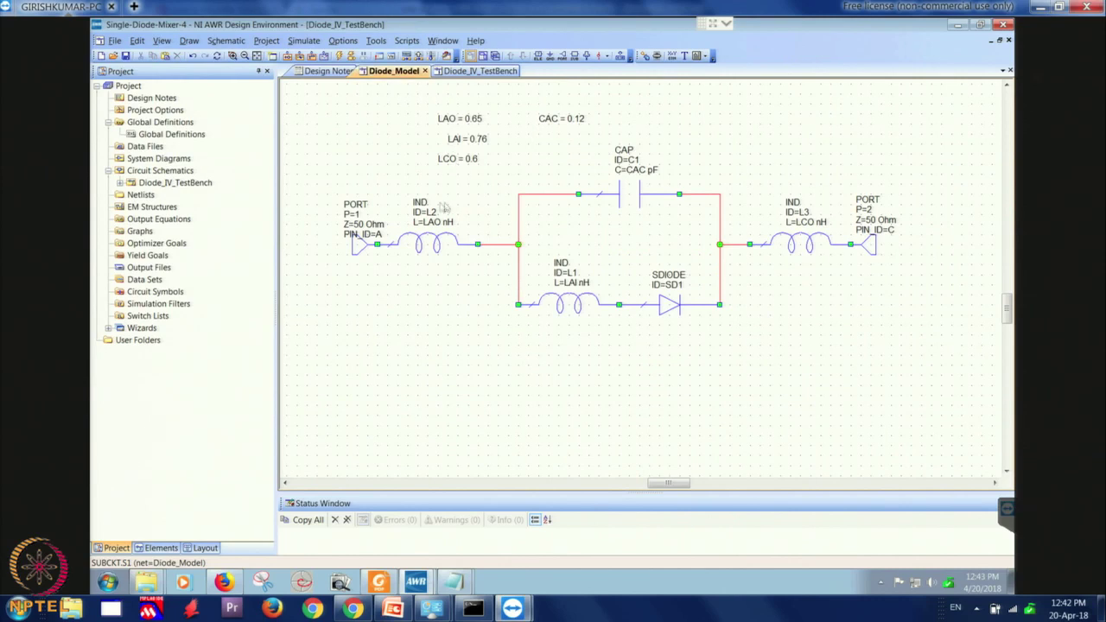
pyautogui.click(482, 72)
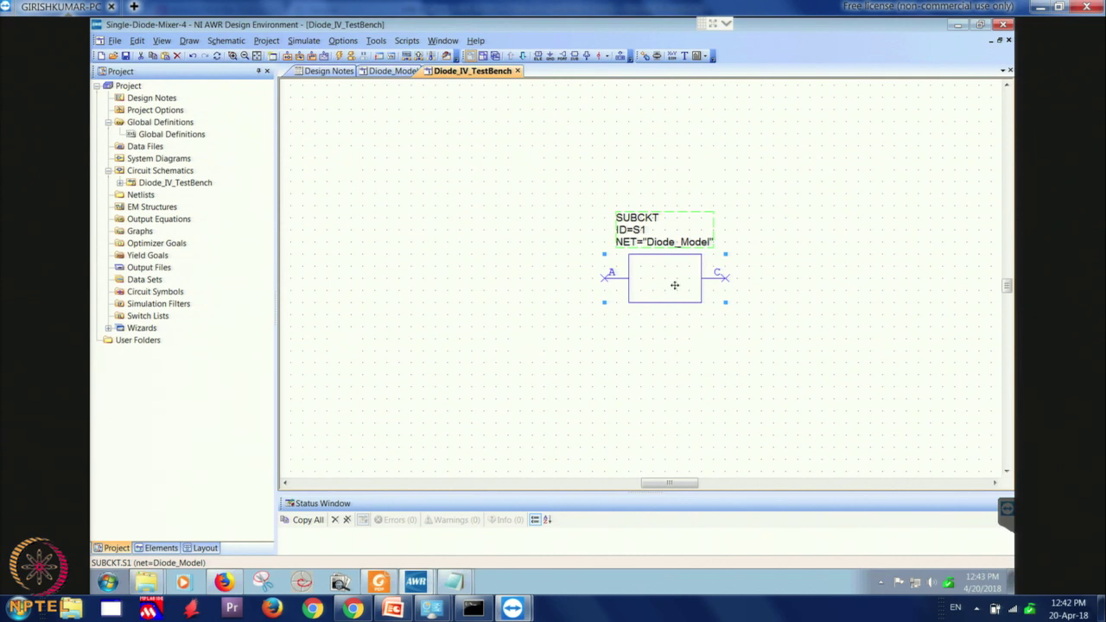
pyautogui.doubleClick(674, 285)
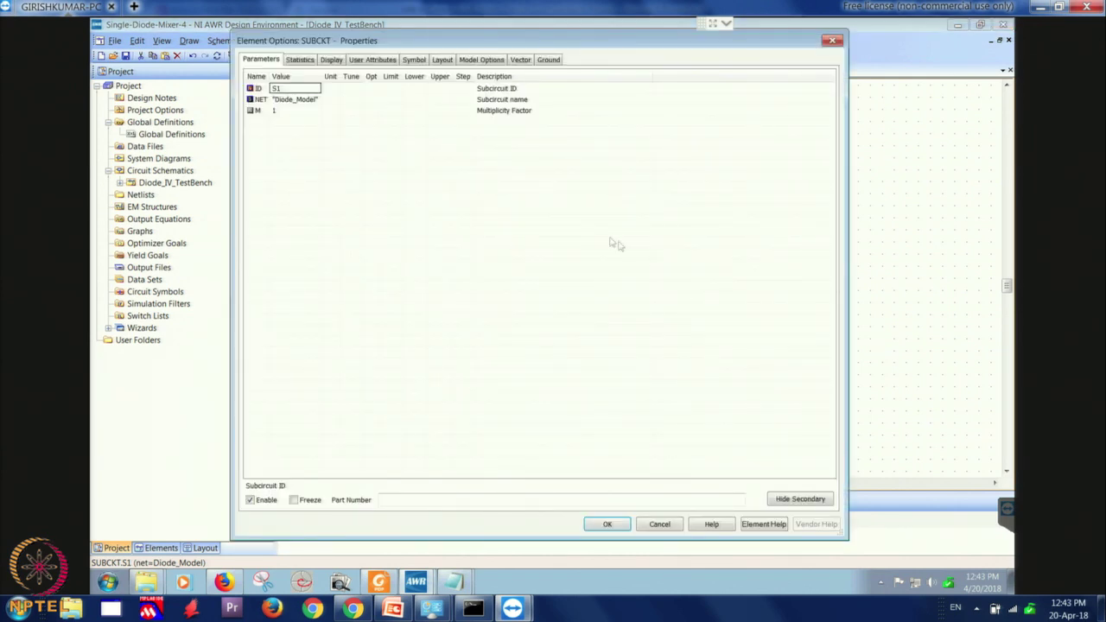
pyautogui.click(414, 60)
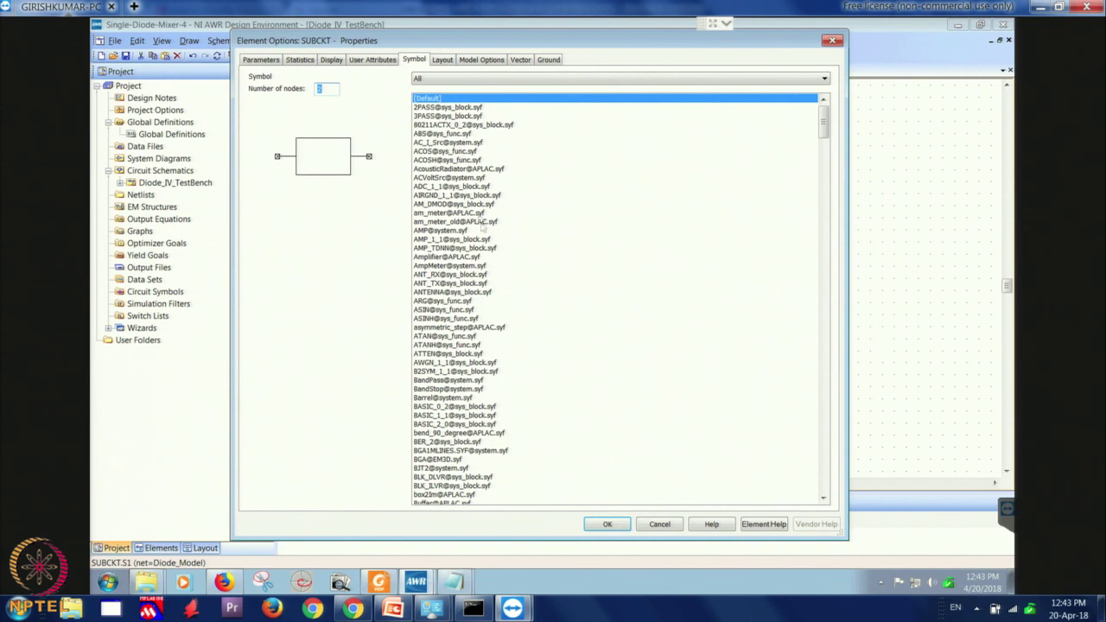
pyautogui.click(499, 295)
pyautogui.press('d')
pyautogui.scroll(-3, 482, 358)
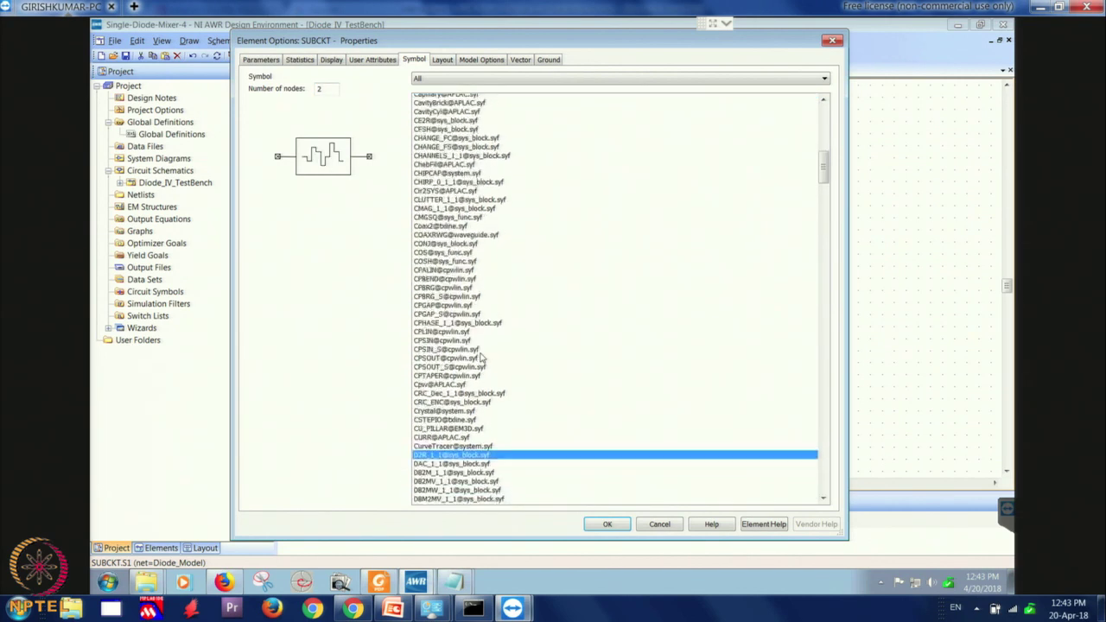
pyautogui.scroll(-9, 482, 359)
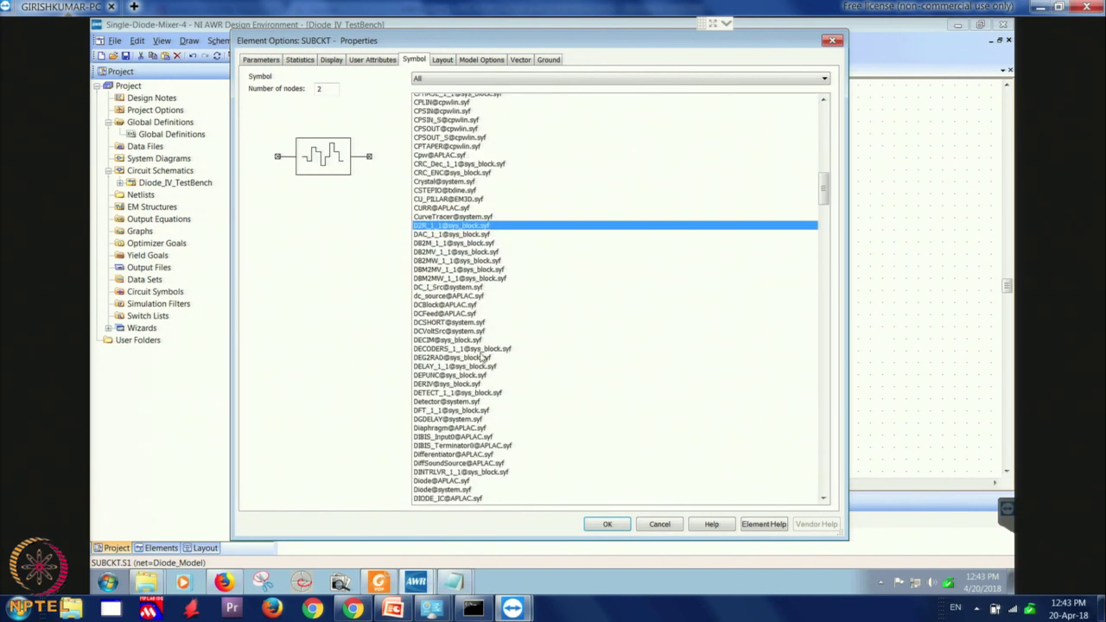
pyautogui.scroll(-1, 482, 358)
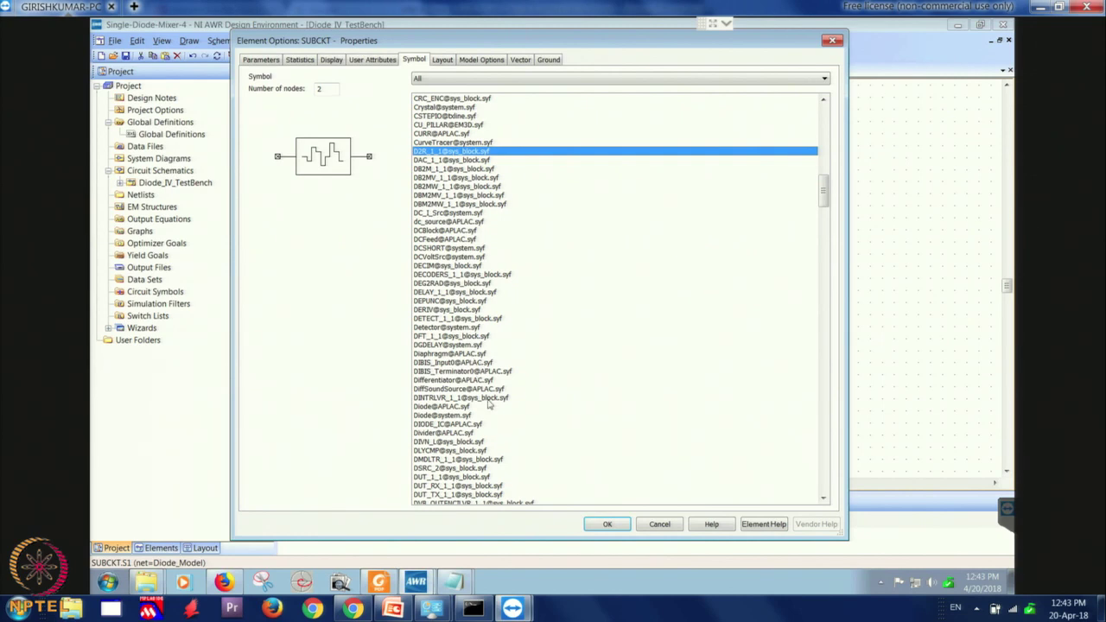
pyautogui.scroll(-5, 486, 389)
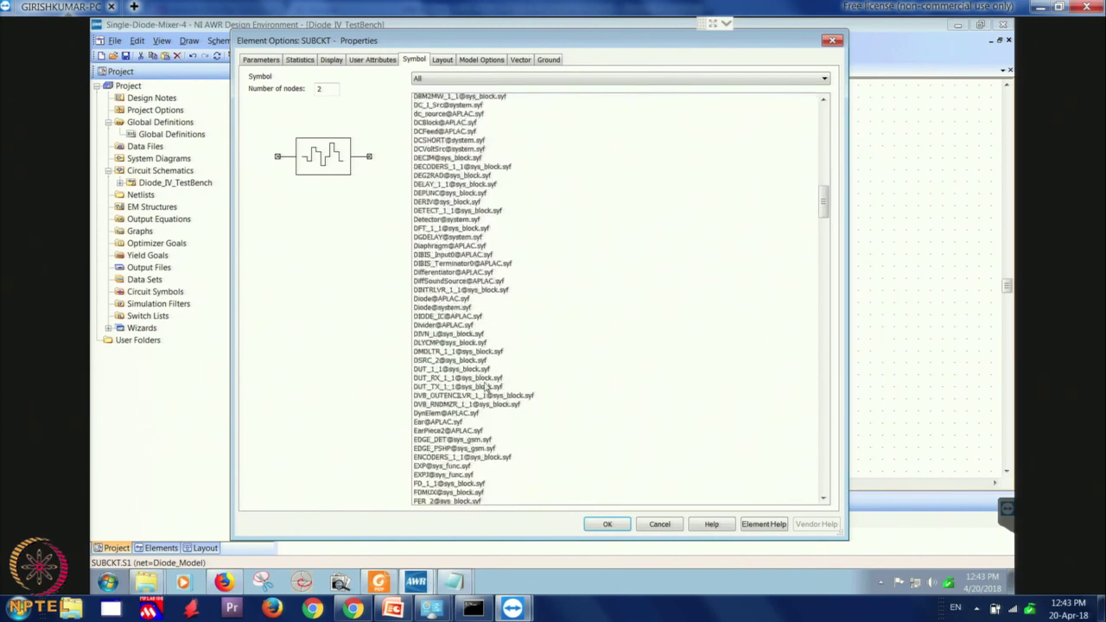
pyautogui.scroll(1, 486, 389)
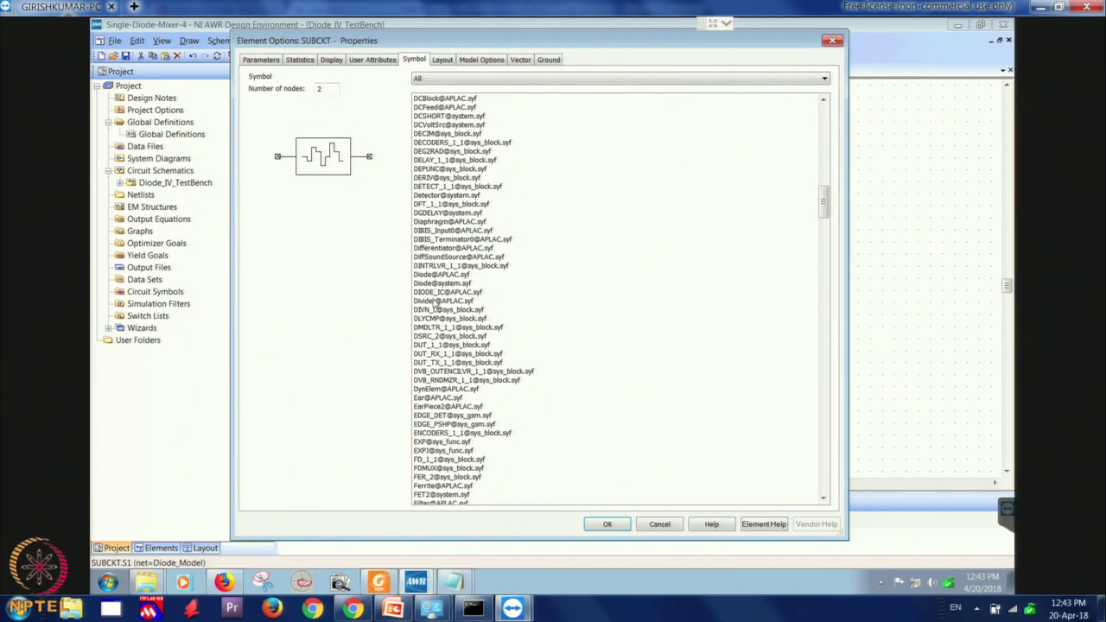
pyautogui.click(435, 294)
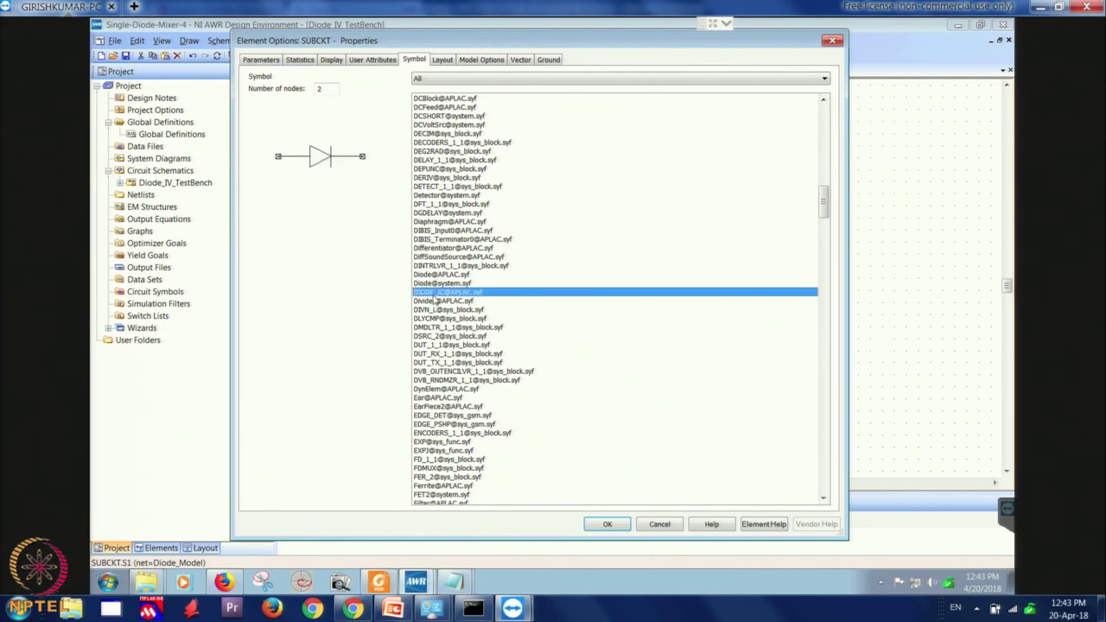
pyautogui.click(607, 523)
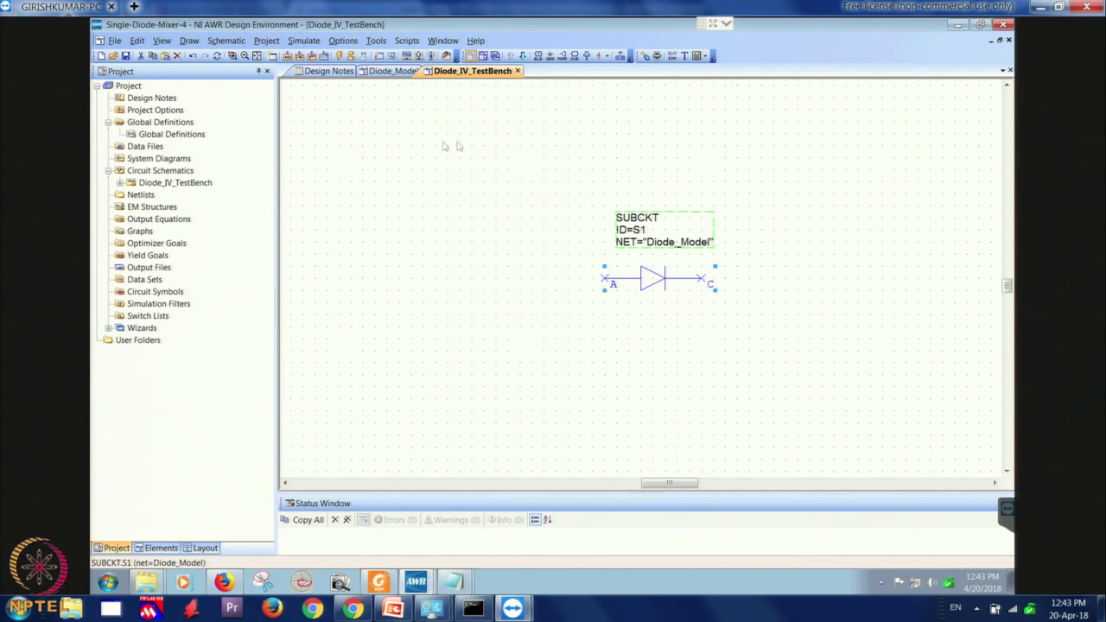
# - Place a ground element on cathode pin C of the Diode_Model subcircuit in the Diode_IV_TestBench schematic
pyautogui.click(328, 71)
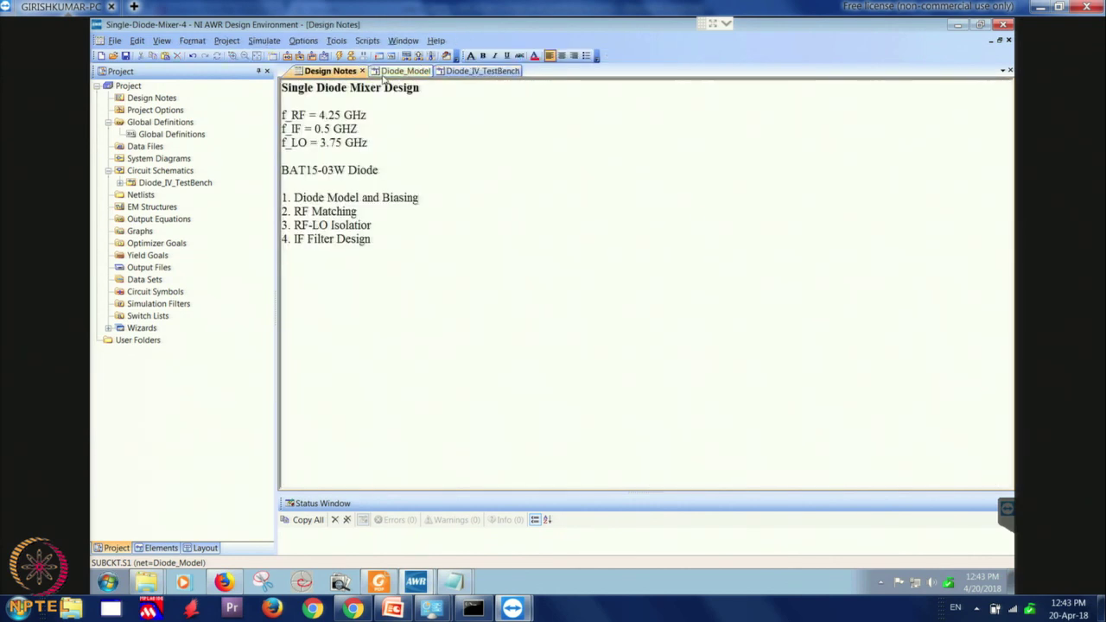
pyautogui.click(390, 70)
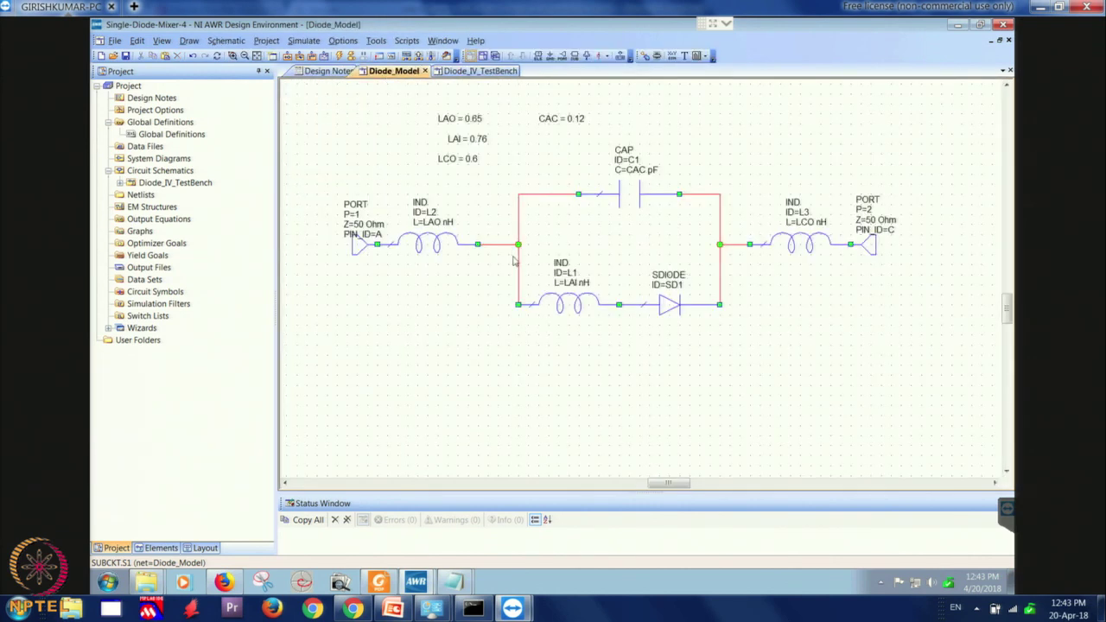
pyautogui.click(497, 72)
pyautogui.click(696, 332)
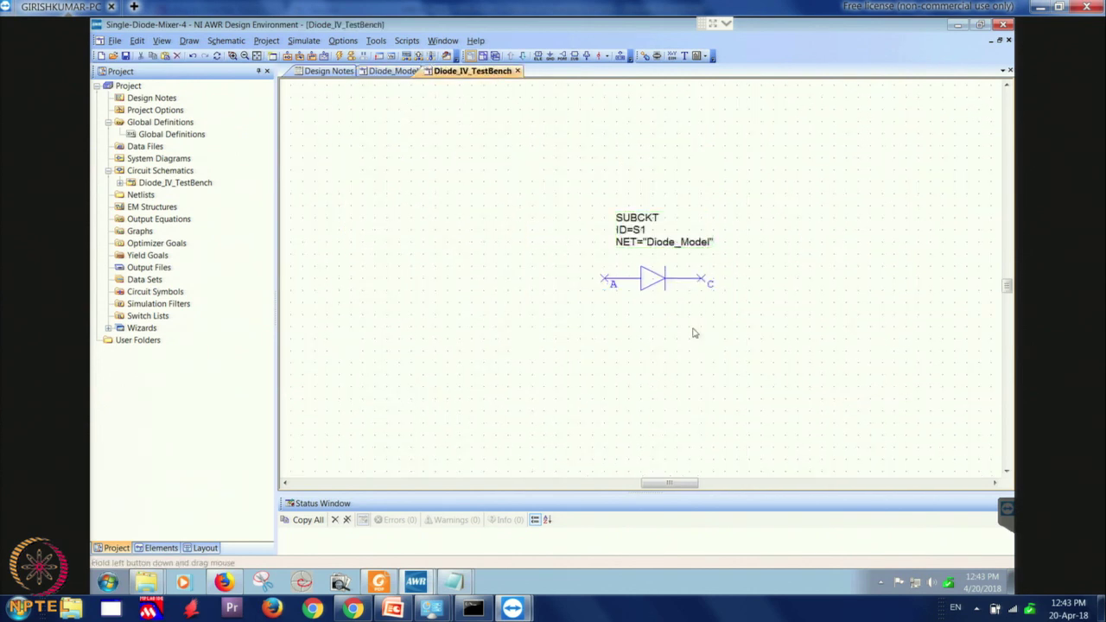
pyautogui.click(557, 57)
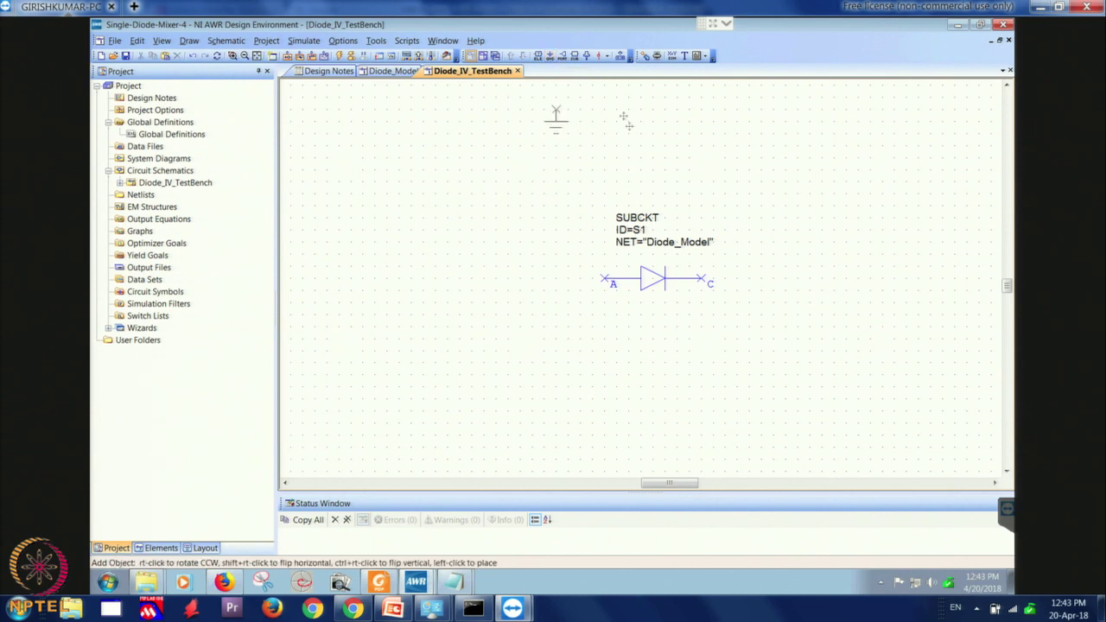
pyautogui.click(701, 284)
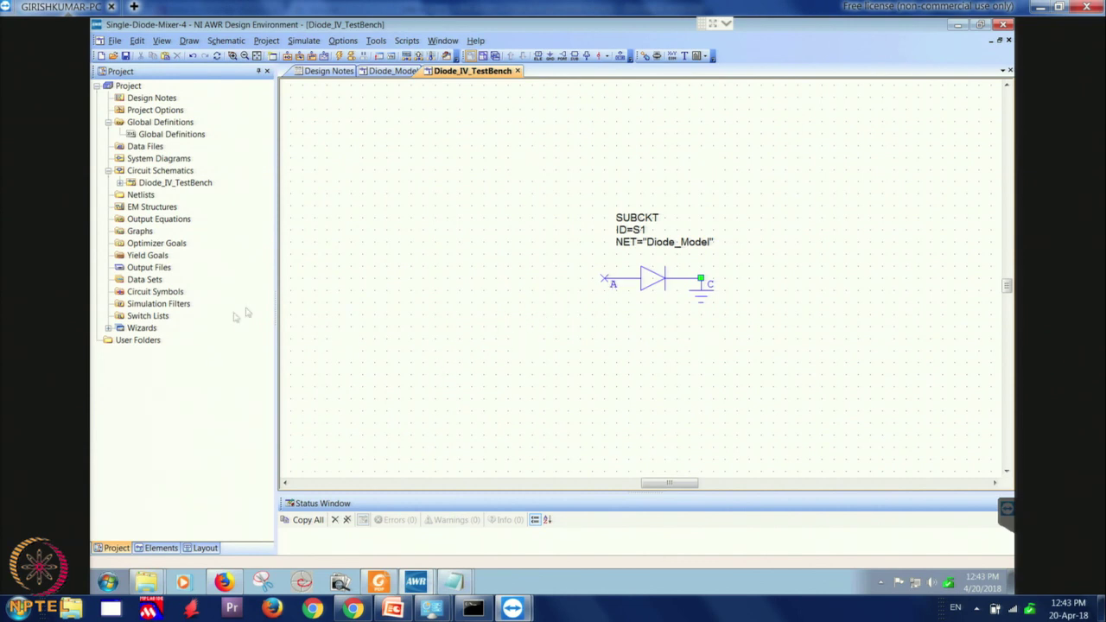
# - Place an IVCURVE DC current/voltage curve tracer from the measurement devices below the diode on its anode side
pyautogui.click(161, 548)
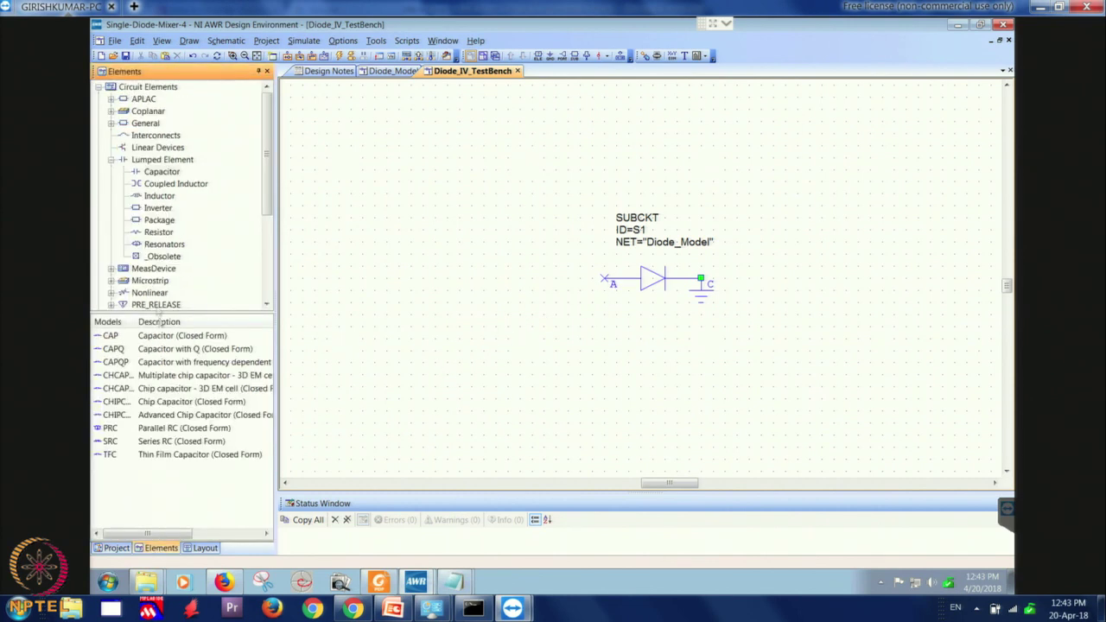
pyautogui.click(110, 161)
pyautogui.click(112, 172)
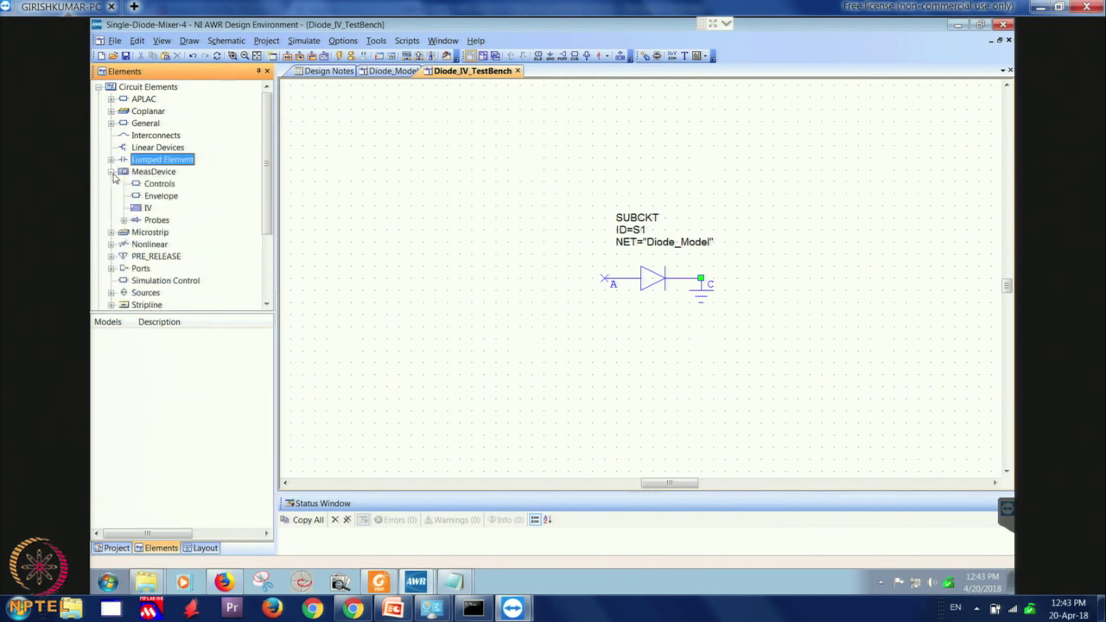
pyautogui.click(148, 209)
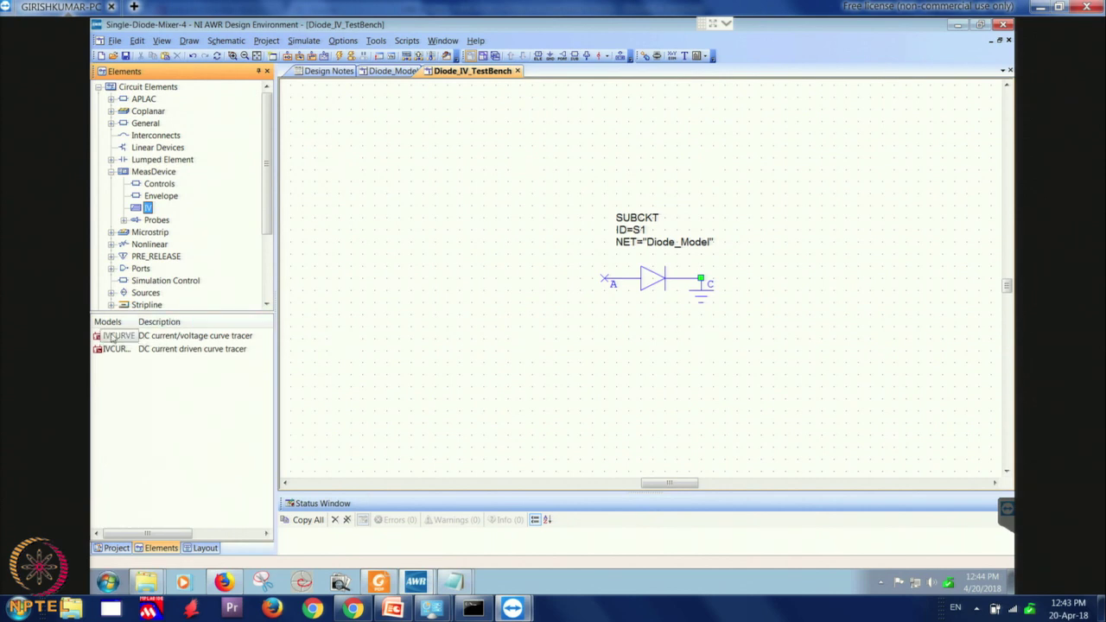
pyautogui.moveTo(113, 338); pyautogui.dragTo(480, 343)
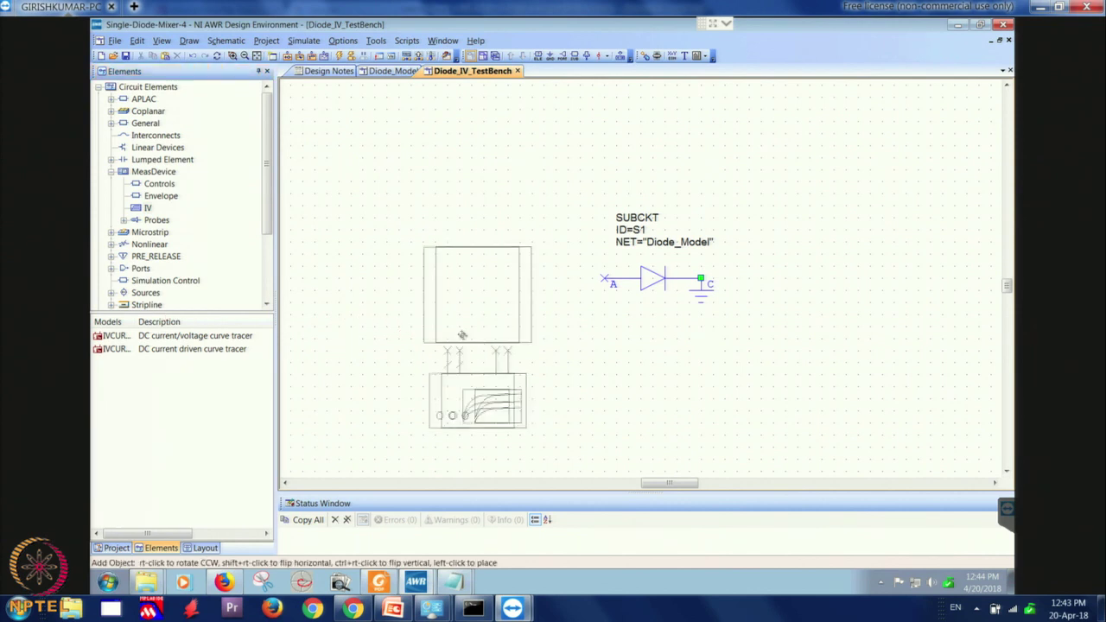
pyautogui.click(461, 337)
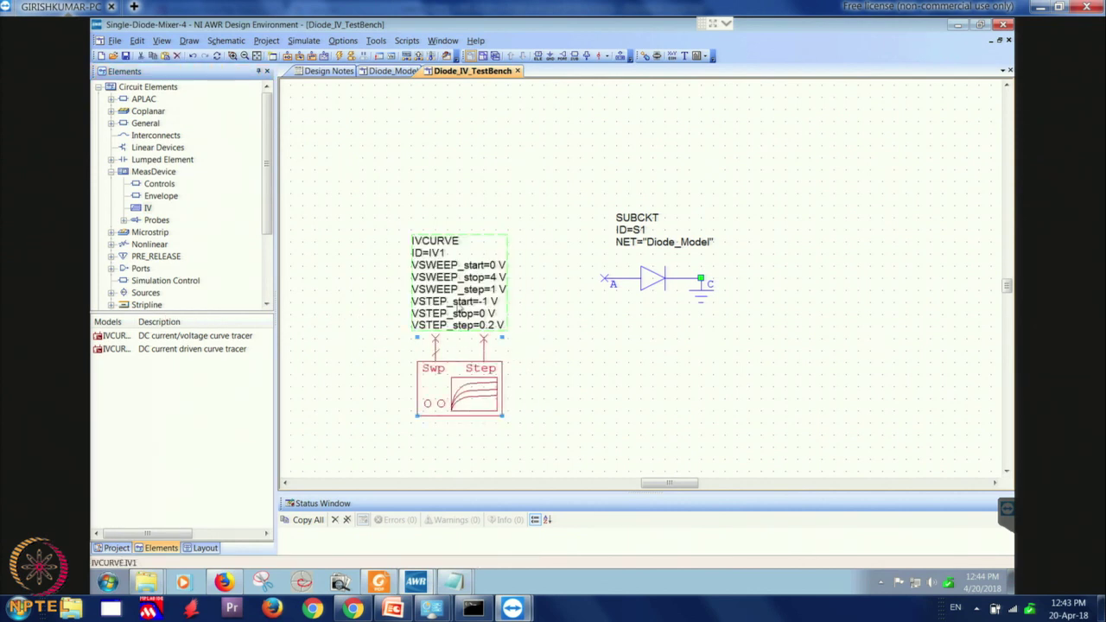
# - Move the IVCURVE parameter text beside the tracer symbol and wire its Swp terminal to the diode's anode pin A
pyautogui.click(455, 304)
pyautogui.moveTo(451, 302); pyautogui.dragTo(592, 391)
pyautogui.click(380, 315)
pyautogui.click(435, 341)
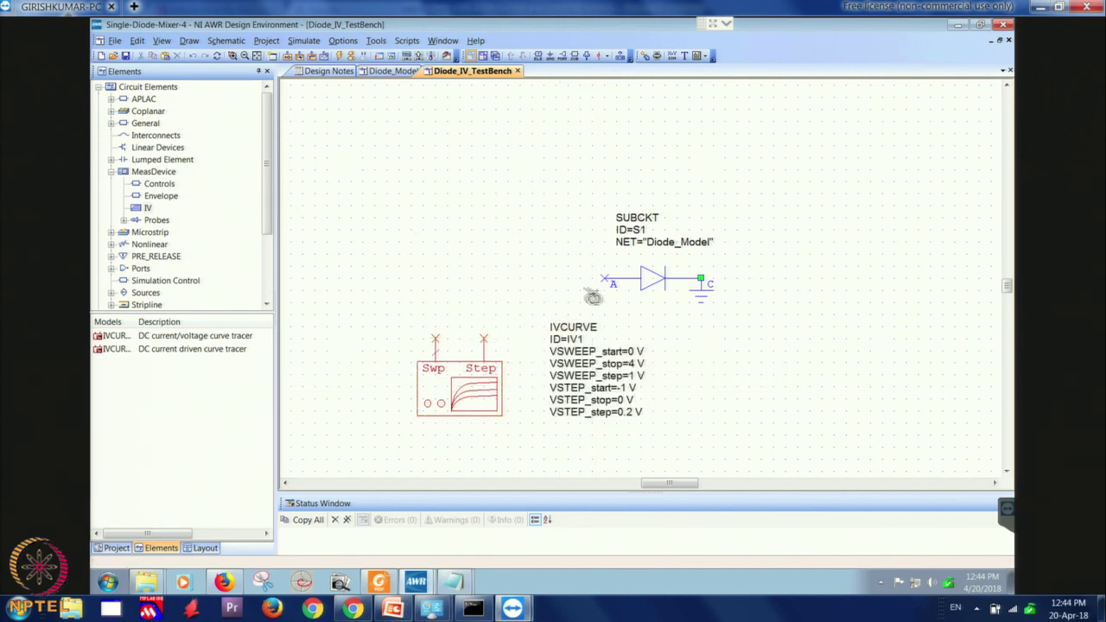
pyautogui.click(605, 280)
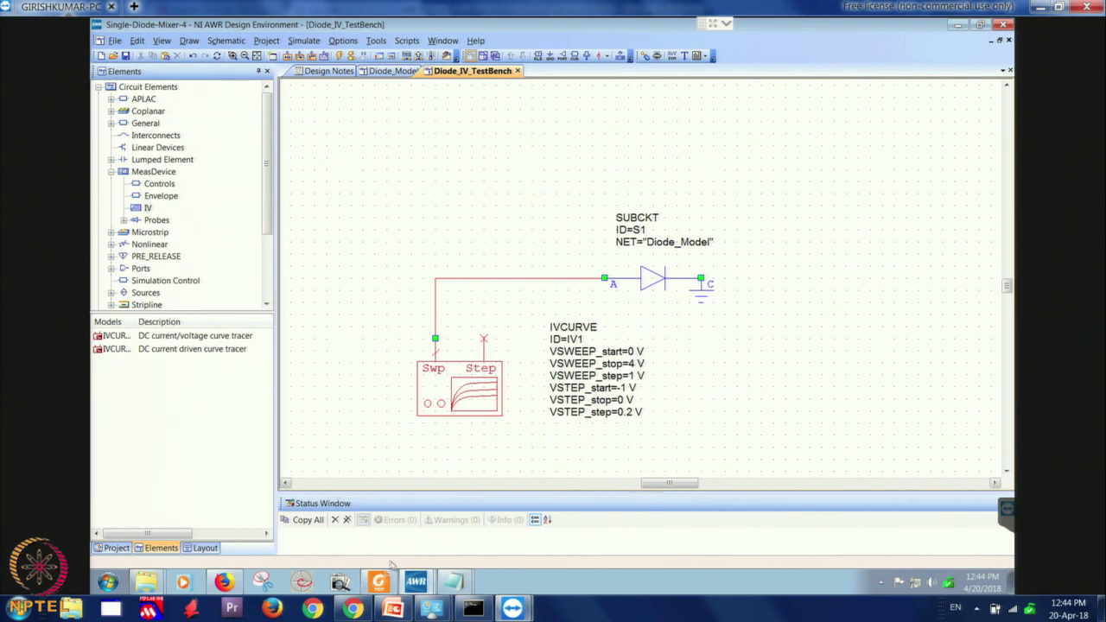
# - Switch to the BAT15 datasheet in Foxit Reader, examine the forward current versus forward voltage graph, and return to AWR
pyautogui.click(381, 587)
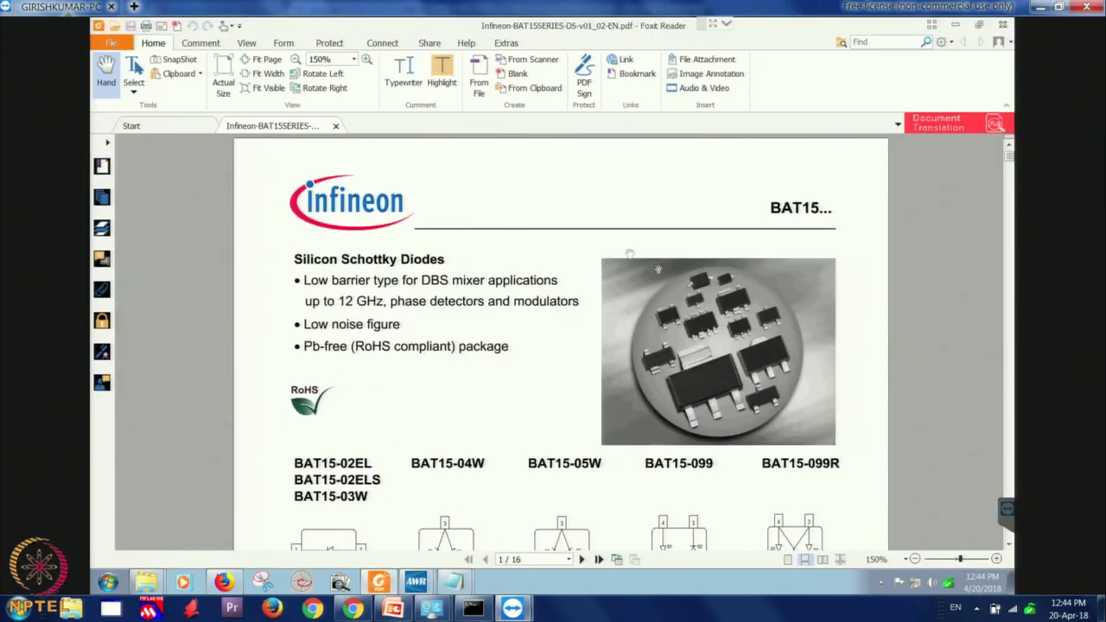
pyautogui.scroll(-10, 413, 423)
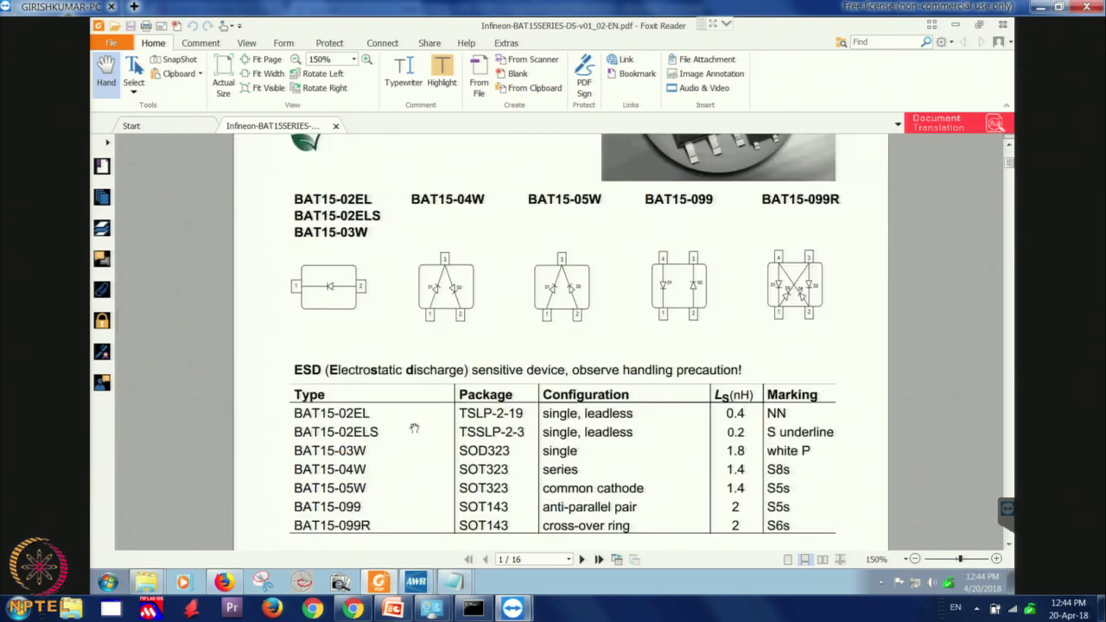
pyautogui.scroll(-10, 417, 421)
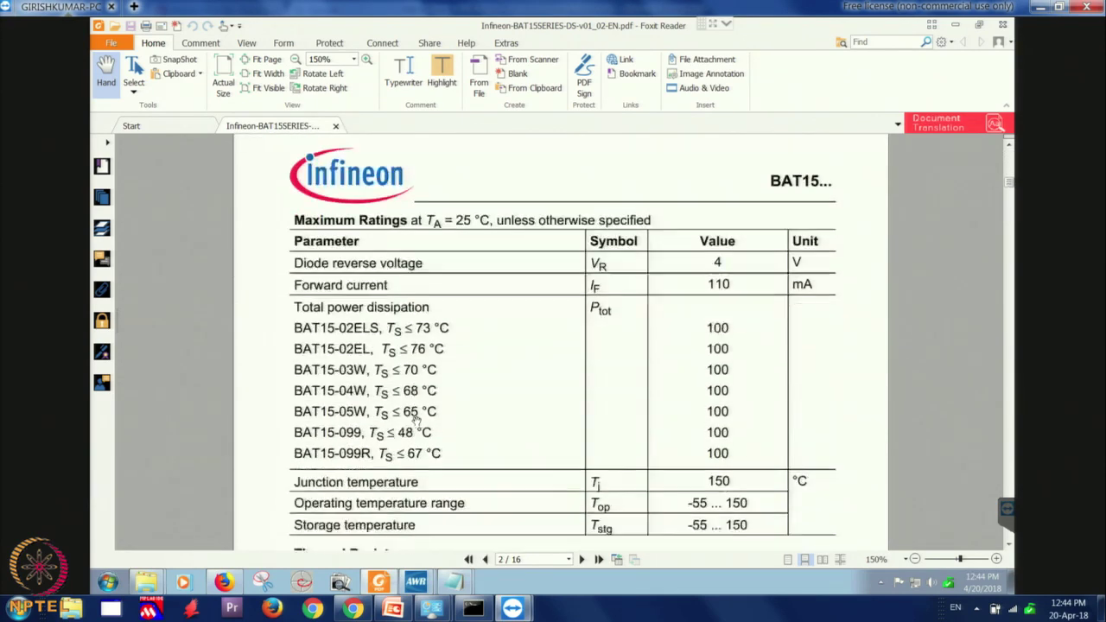
pyautogui.scroll(-10, 416, 421)
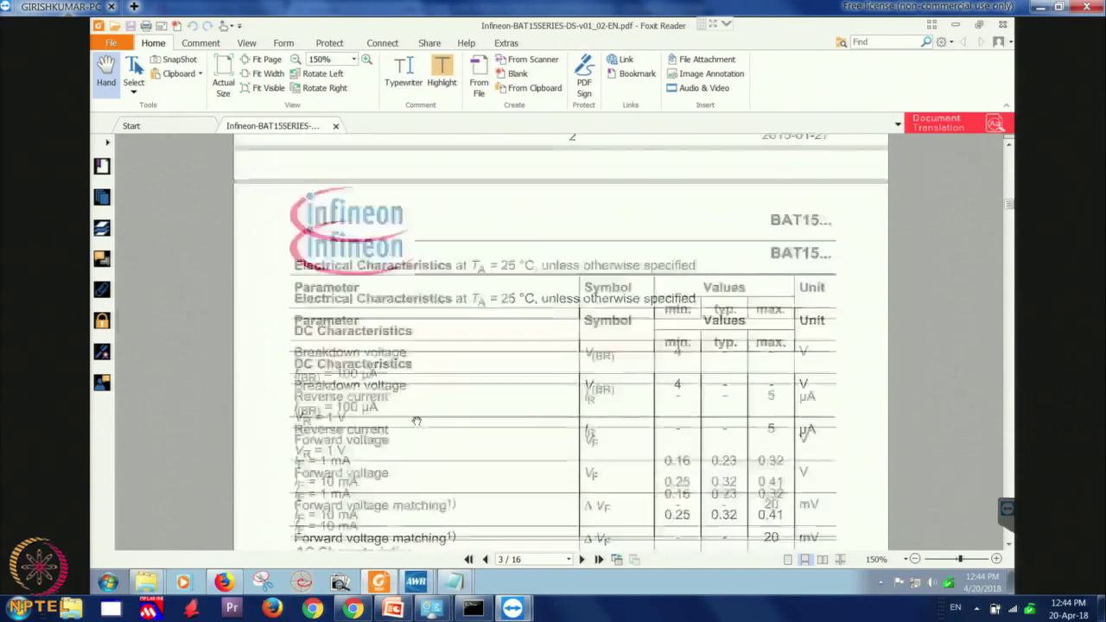
pyautogui.scroll(-10, 417, 420)
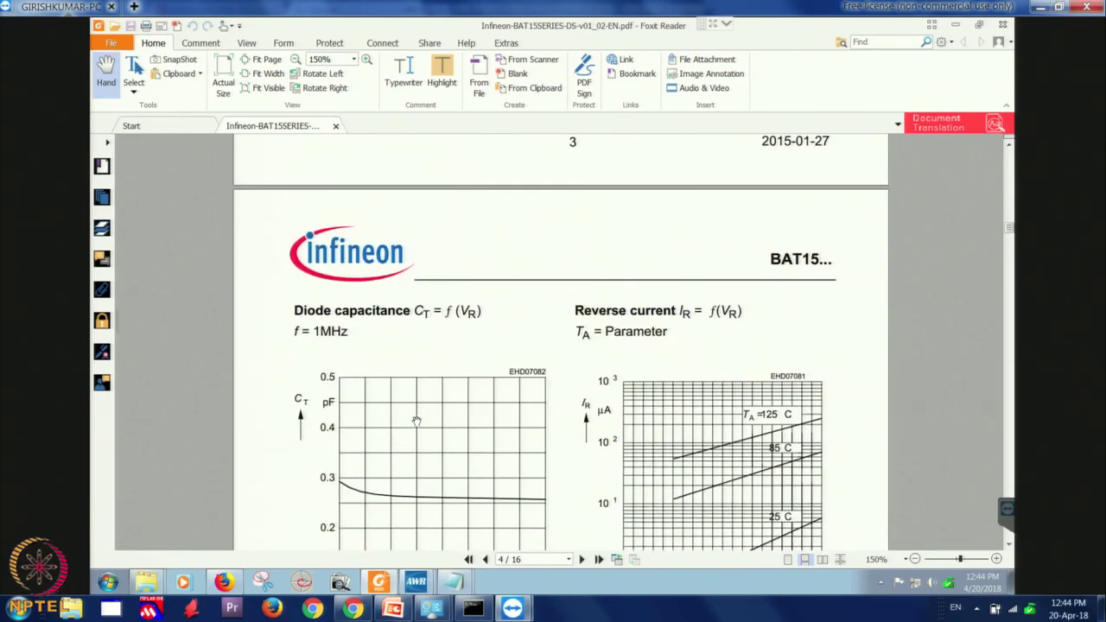
pyautogui.scroll(-5, 416, 421)
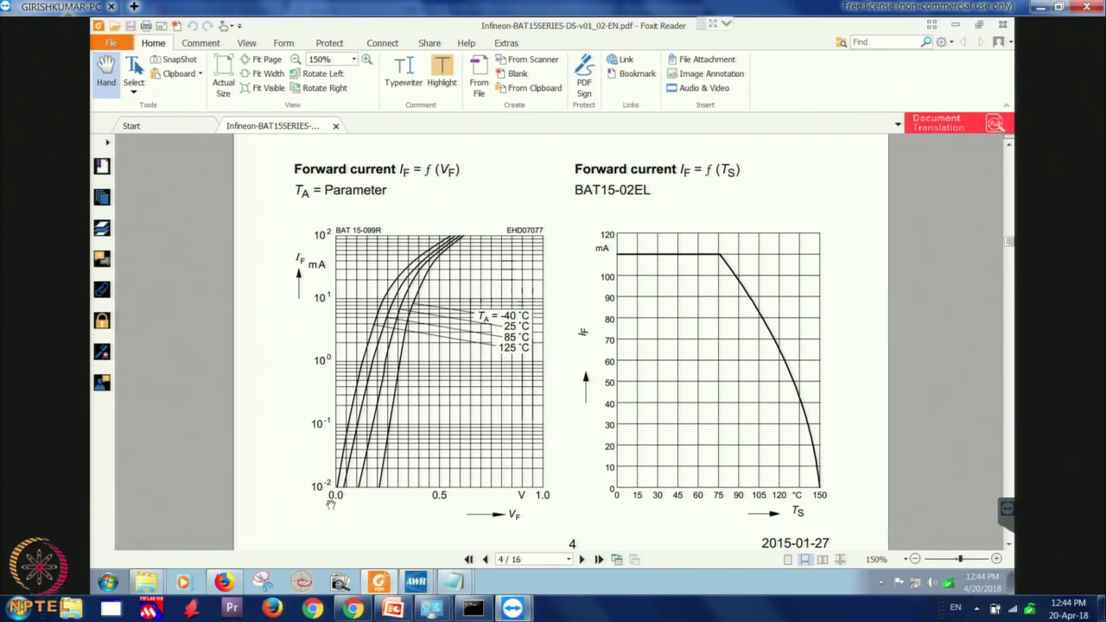
pyautogui.click(418, 581)
pyautogui.click(415, 556)
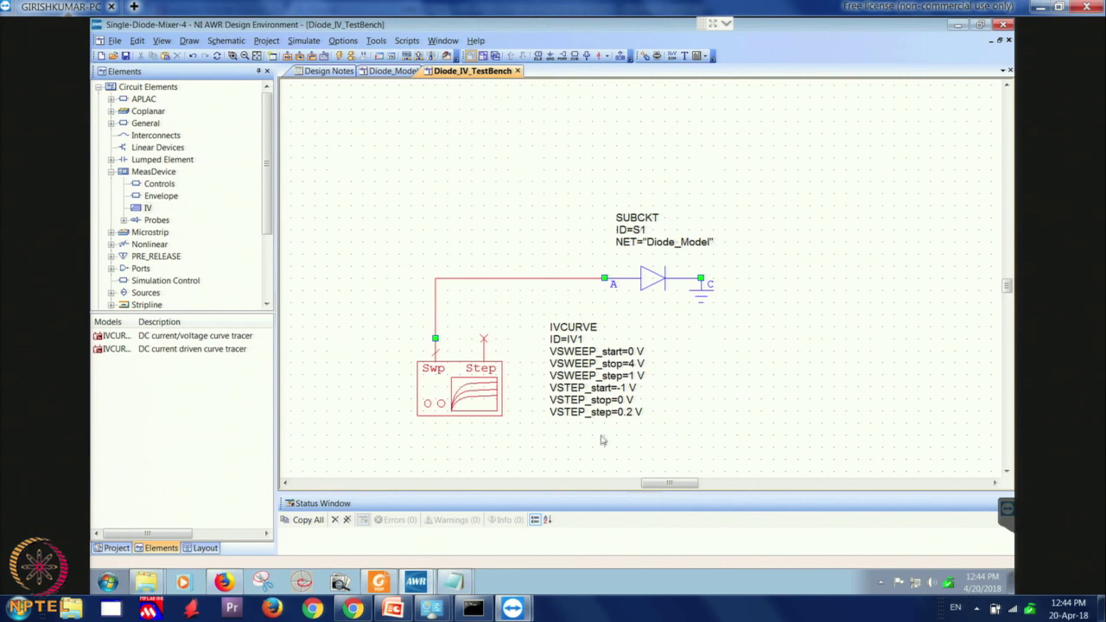
# - Set the IVCURVE tracer's VSWEEP_stop to 1 V and VSWEEP_step to 0.1 V
pyautogui.doubleClick(635, 363)
pyautogui.write('1')
pyautogui.doubleClick(633, 376)
pyautogui.click(719, 384)
# - Create a new rectangular graph named Diode_IV
pyautogui.click(327, 57)
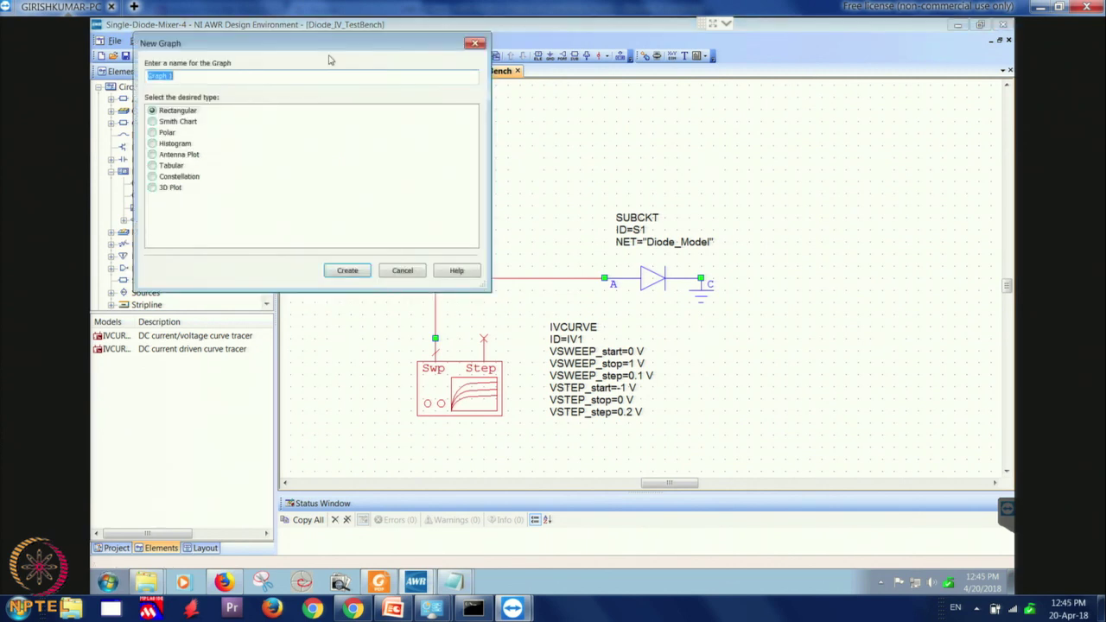
pyautogui.write('Di')
pyautogui.click(346, 271)
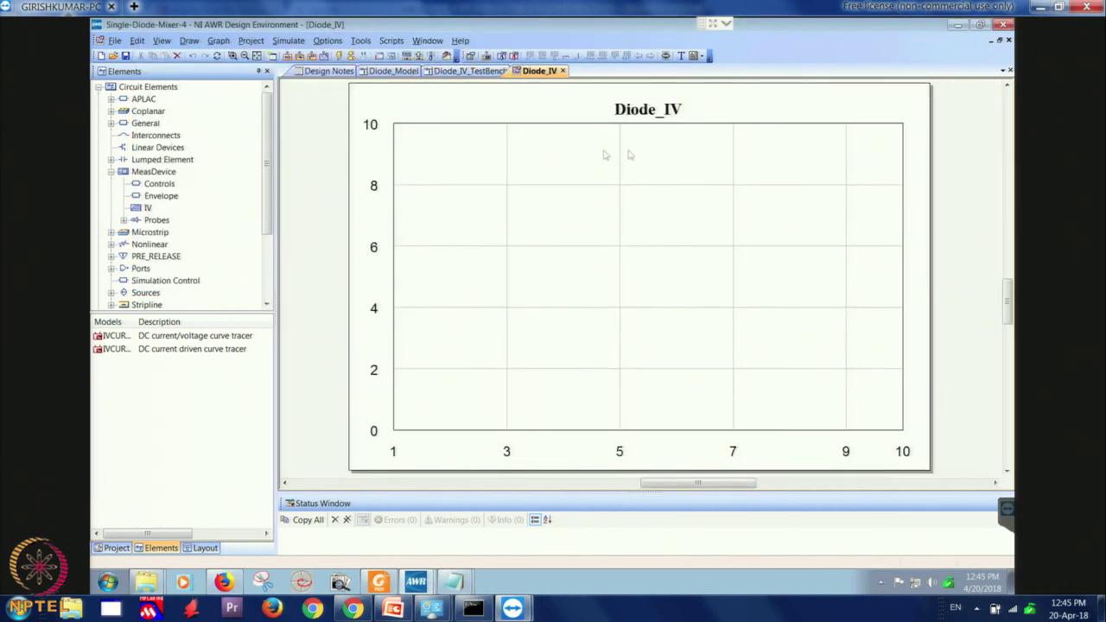
# - Start a new measurement on the Diode_IV graph and choose the nonlinear current measurement IVCurve
pyautogui.rightClick(513, 214)
pyautogui.click(566, 295)
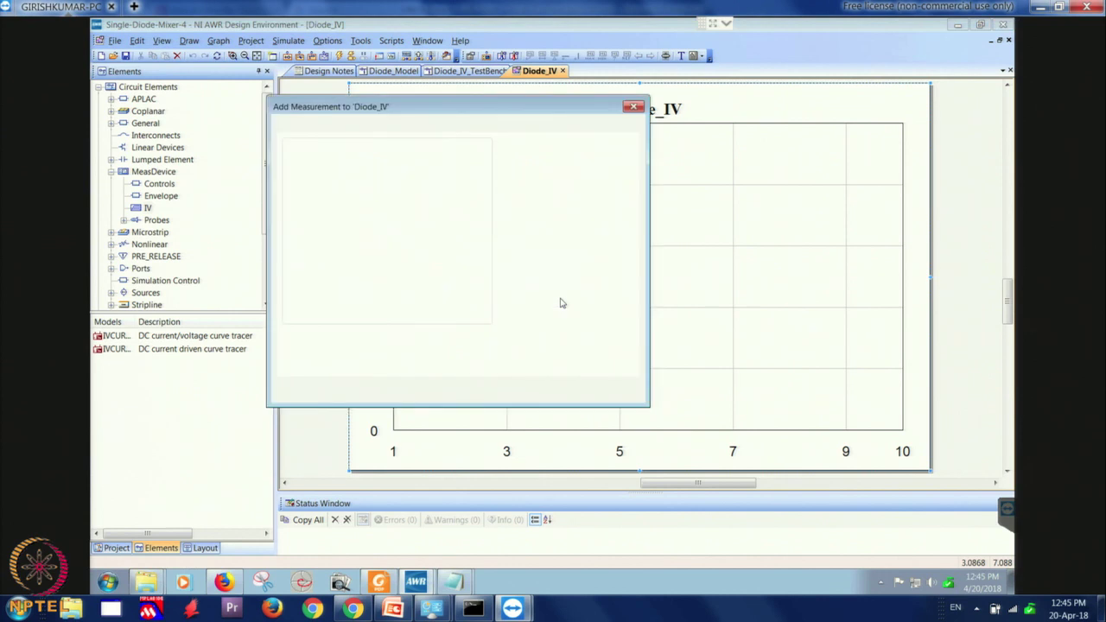
pyautogui.click(296, 159)
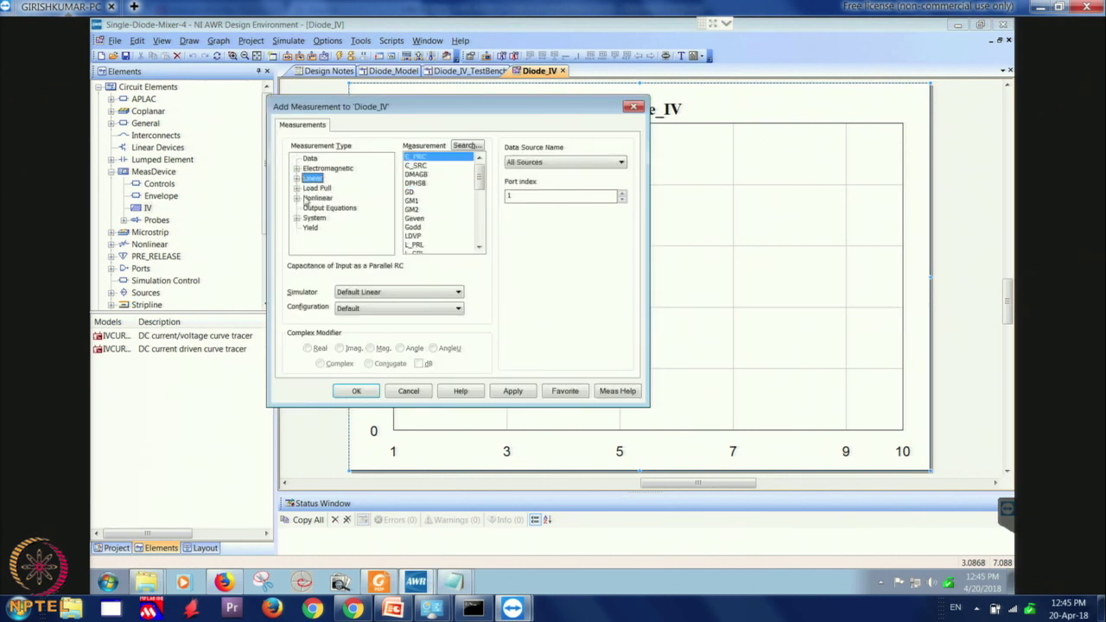
pyautogui.click(297, 199)
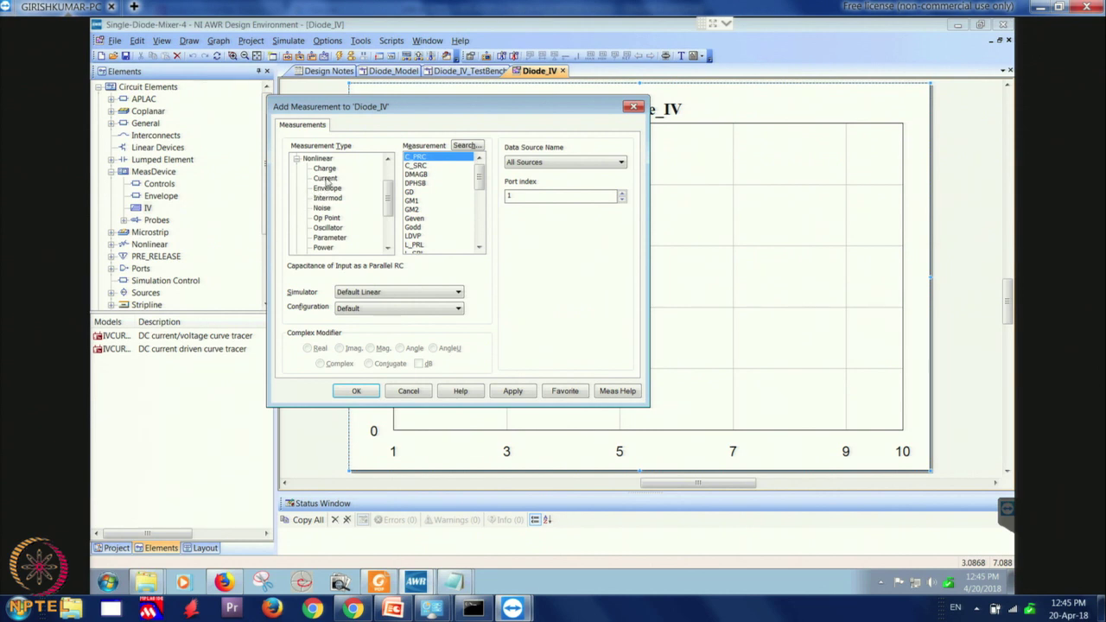
pyautogui.click(325, 178)
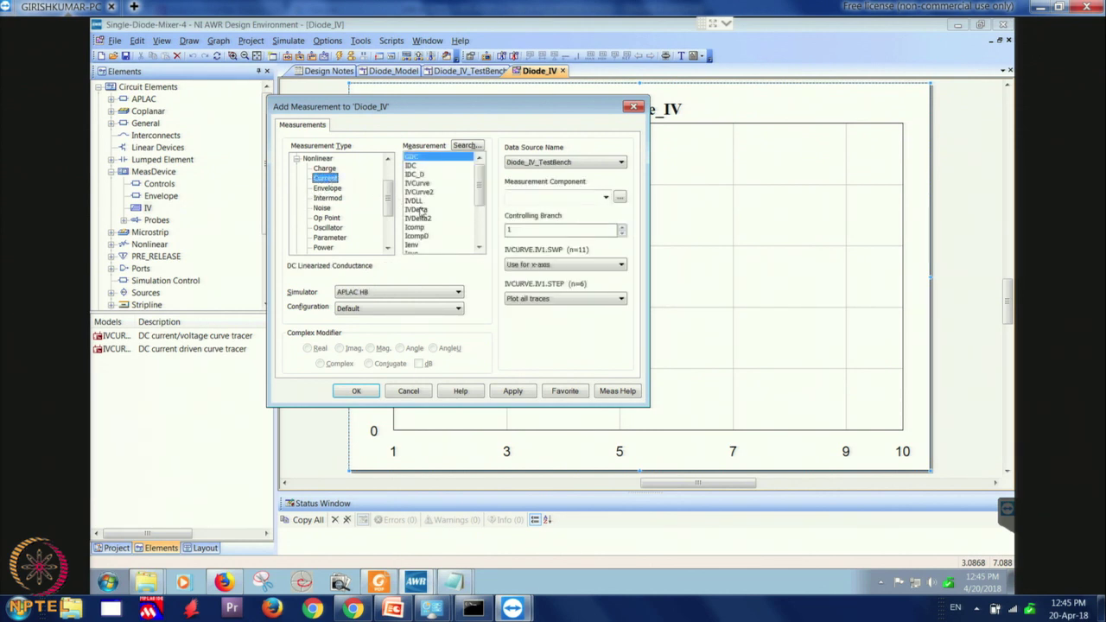
pyautogui.click(419, 183)
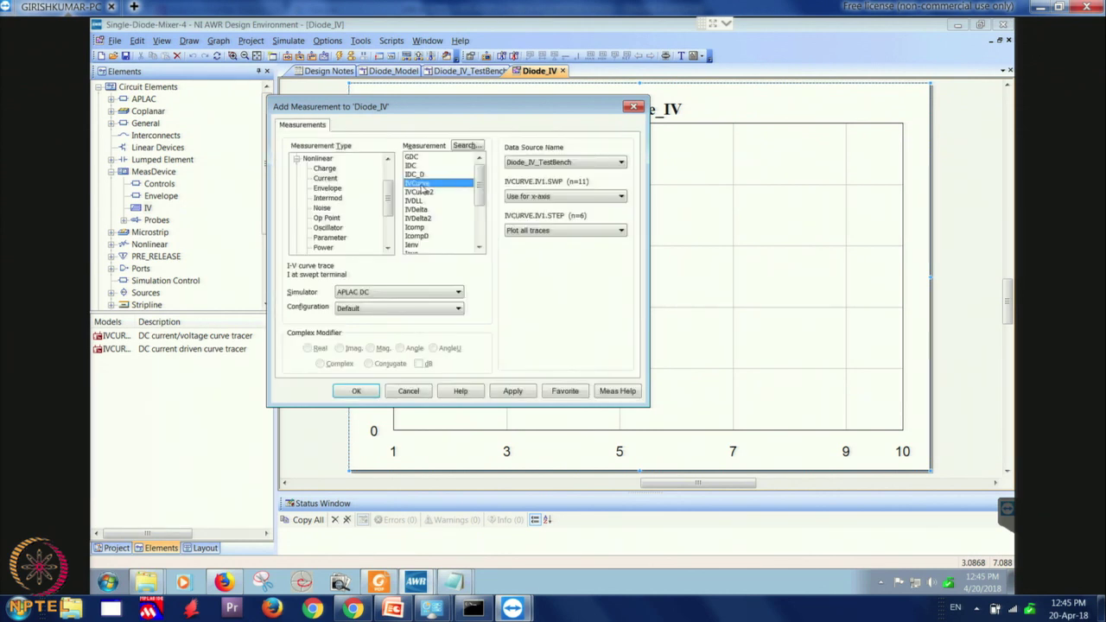
# - Set the IVCurve data source to Diode_IV_TestBench with Vstep = 0 V and add the measurement to the graph
pyautogui.click(543, 164)
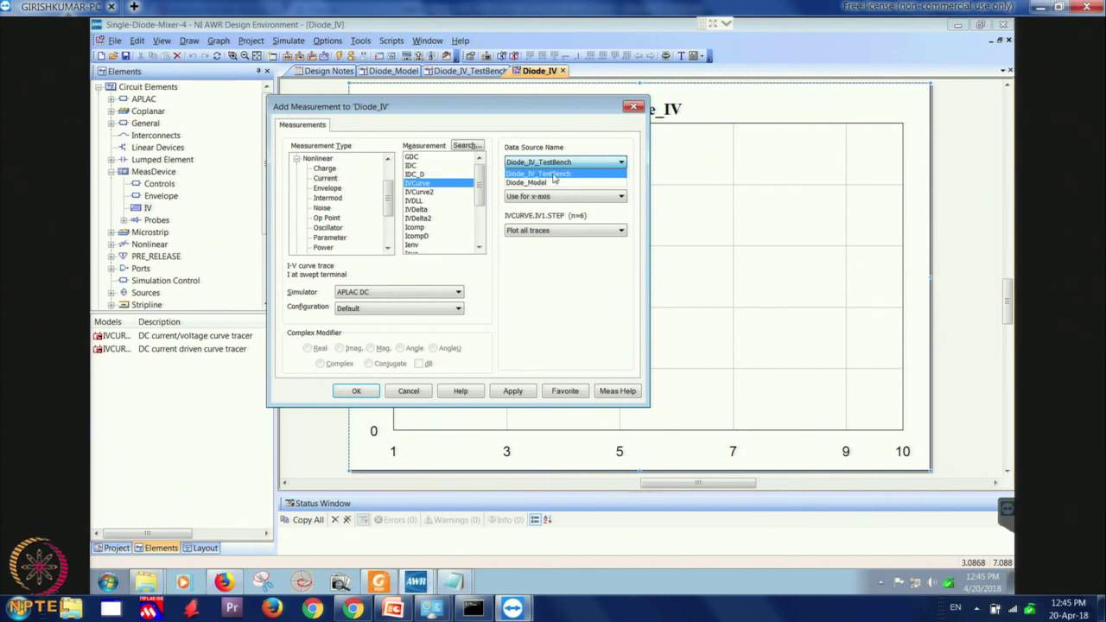
pyautogui.click(554, 175)
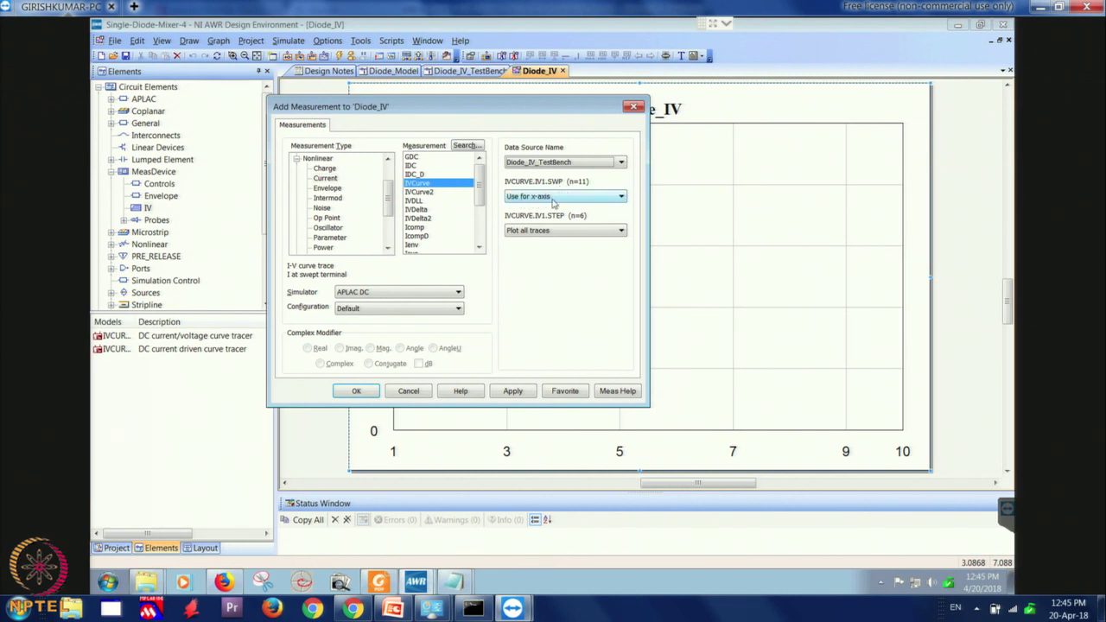
pyautogui.click(560, 230)
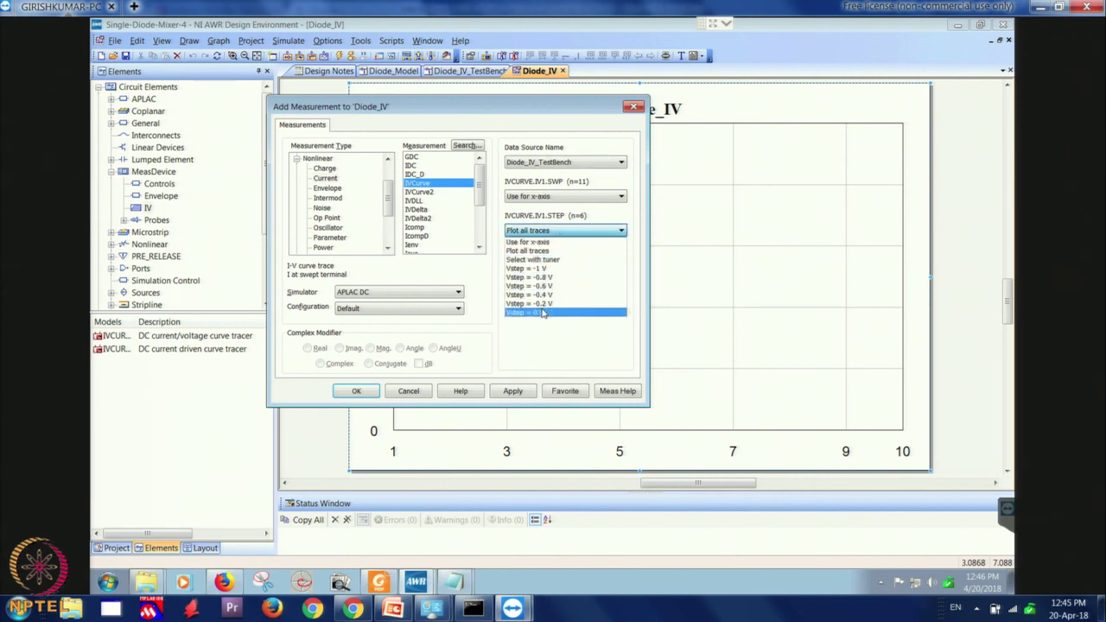
pyautogui.click(543, 311)
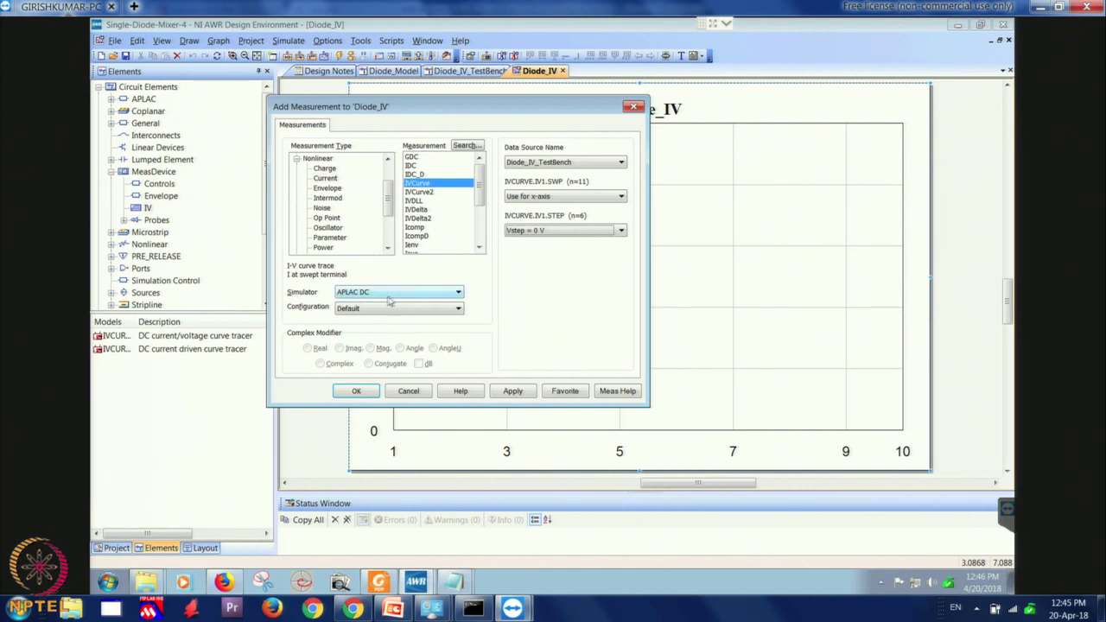
pyautogui.click(513, 391)
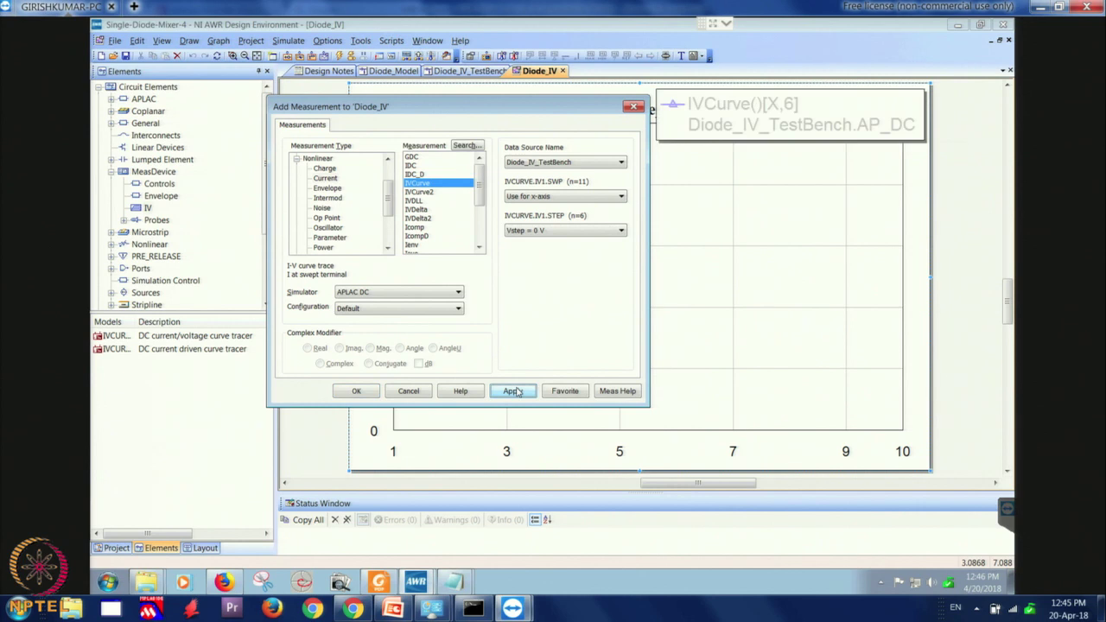
pyautogui.click(361, 390)
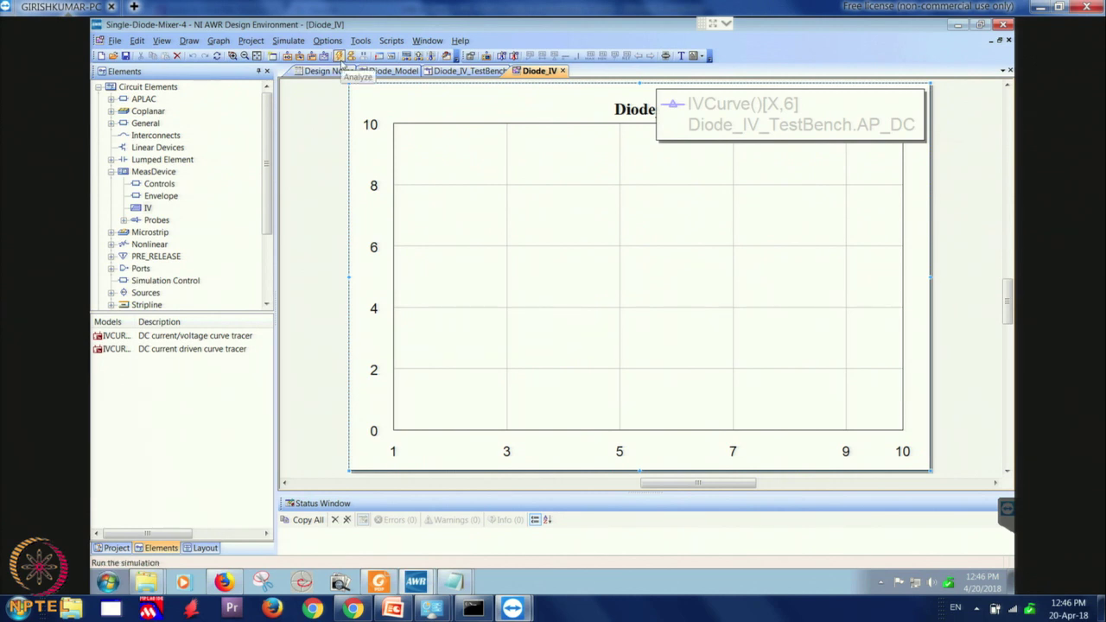
# - Run the simulation and move the Diode_IV graph's legend to the upper-left part of the plot, clear of the curve
pyautogui.click(339, 56)
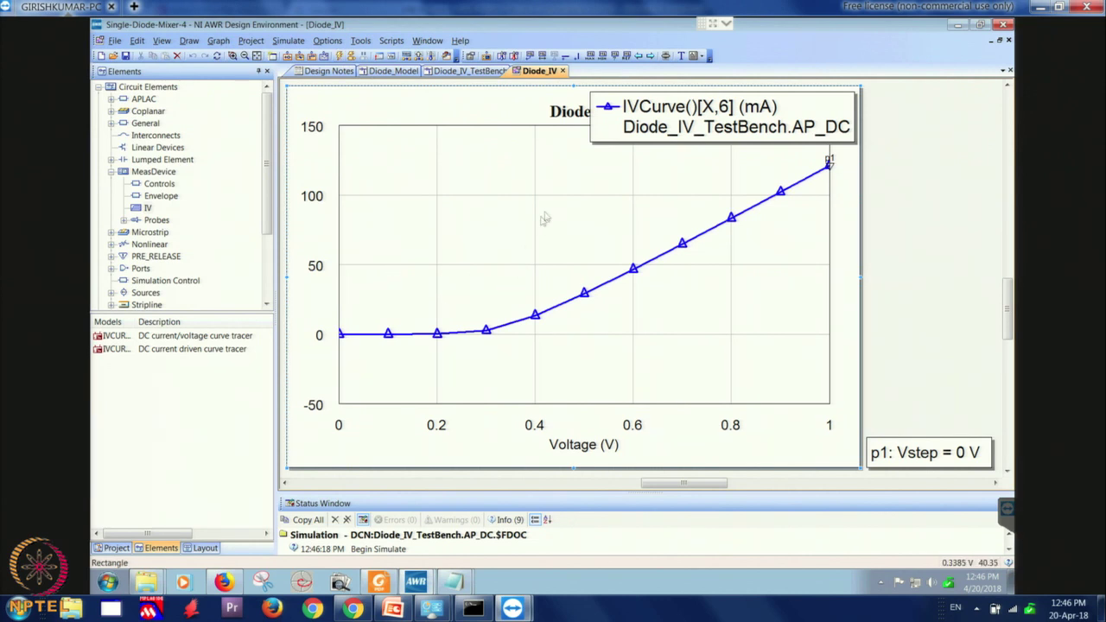
pyautogui.click(632, 137)
pyautogui.moveTo(575, 139); pyautogui.dragTo(377, 168)
pyautogui.click(440, 249)
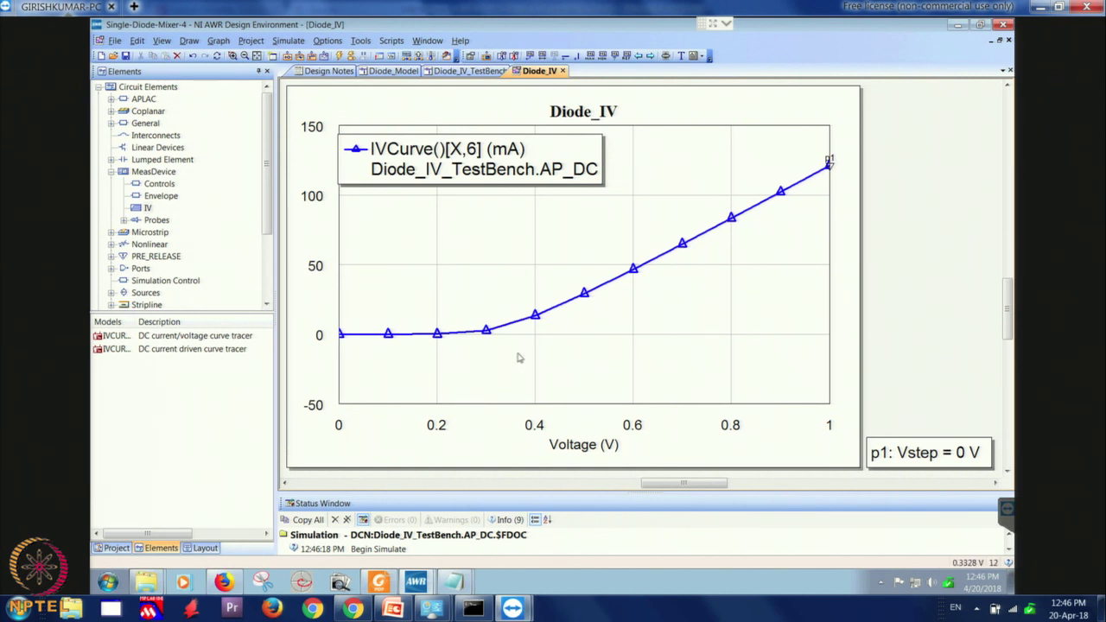
# - Add a marker to the IV curve at the data point near 0.4 V
pyautogui.rightClick(476, 272)
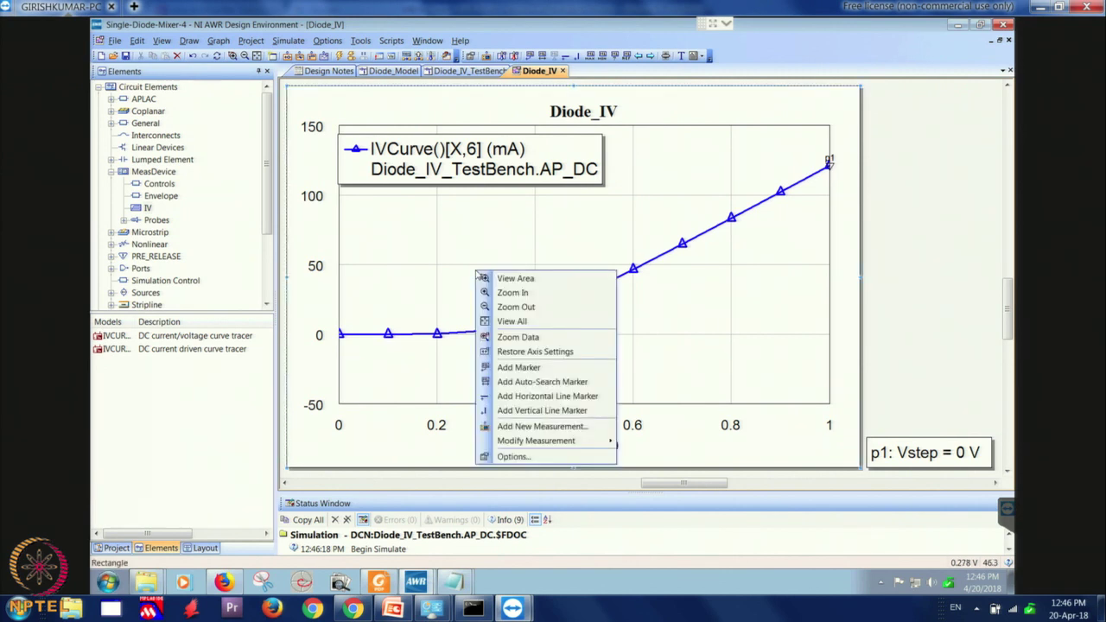
pyautogui.click(510, 368)
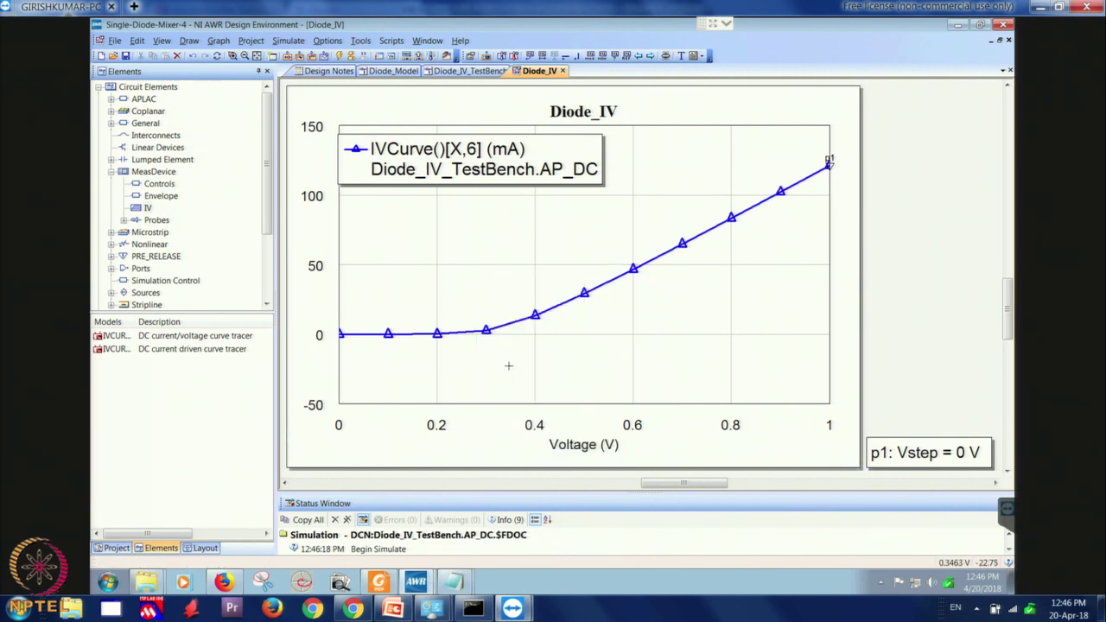
pyautogui.click(537, 318)
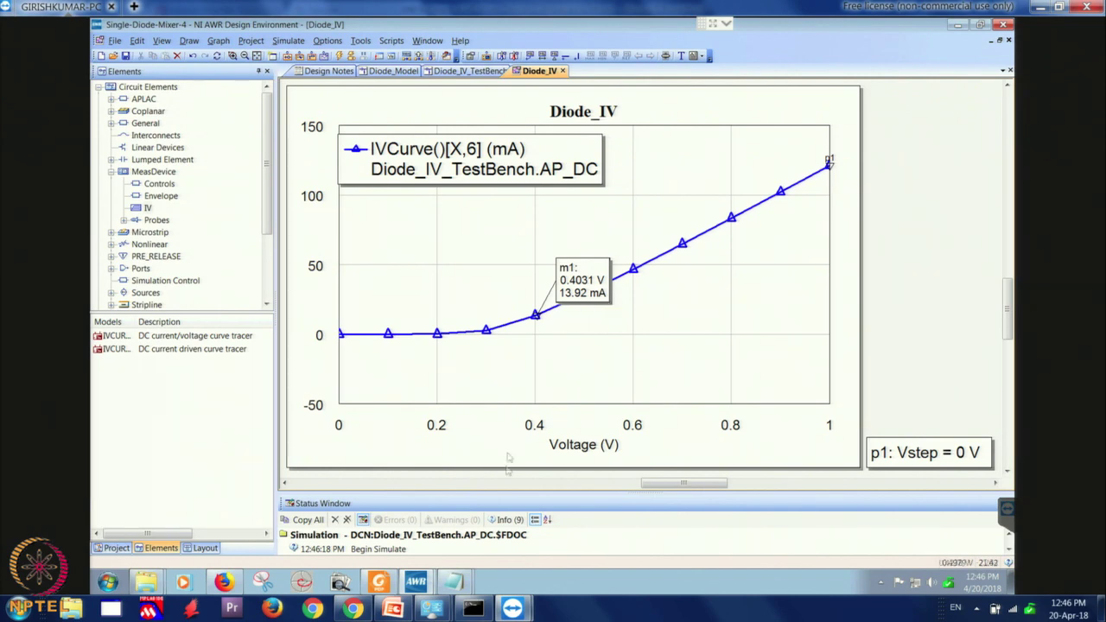
# - Switch to the BAT15 datasheet in Foxit Reader and check the forward voltage specifications in the DC Characteristics table
pyautogui.click(378, 584)
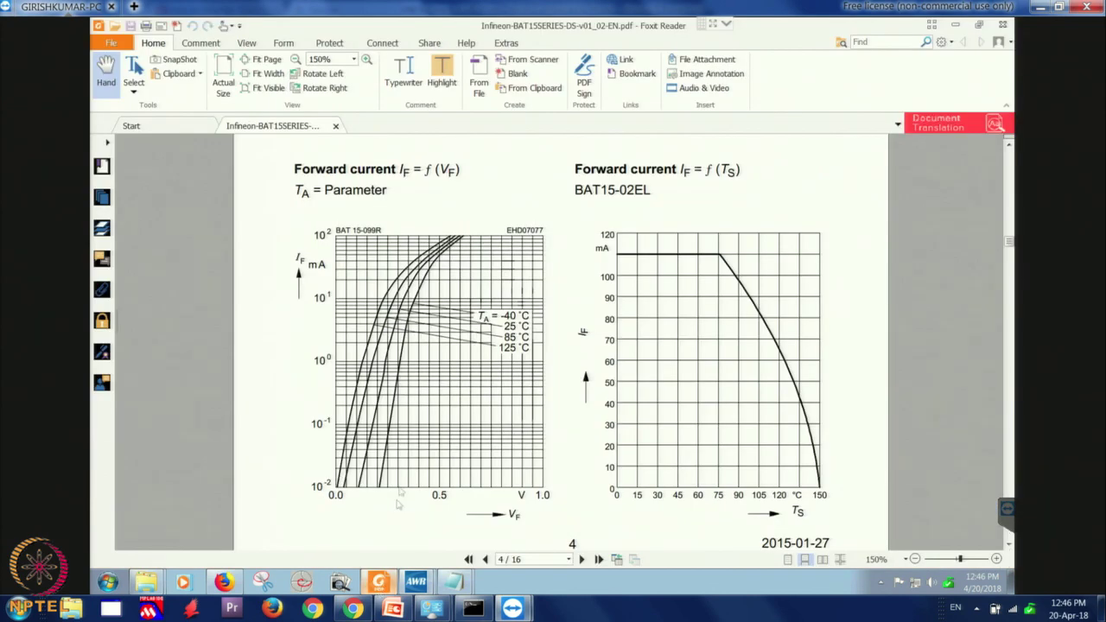
pyautogui.scroll(5, 438, 396)
pyautogui.scroll(10, 438, 397)
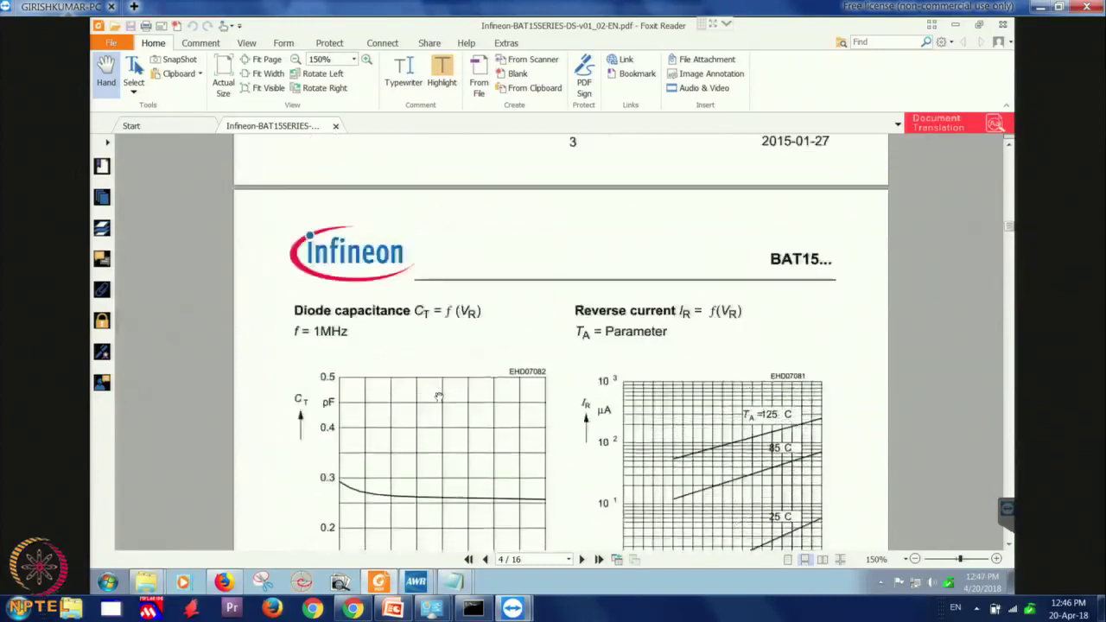
pyautogui.scroll(4, 439, 396)
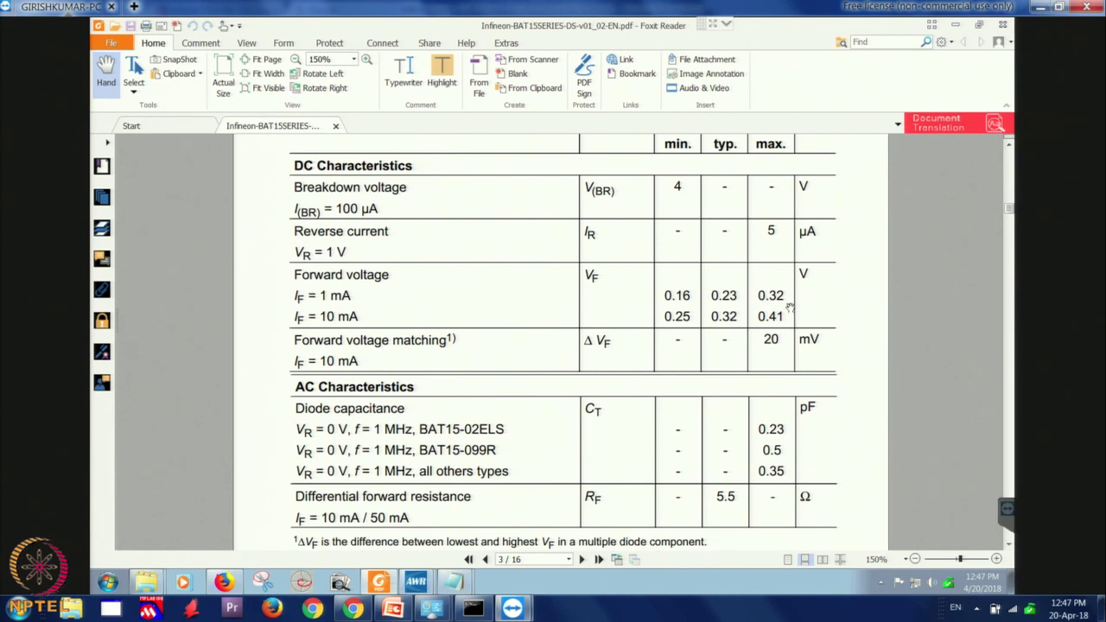
# - Back in AWR, search leftwards with marker m1 for a y value of 1 mA and compare it with the datasheet's forward voltage
pyautogui.hotkey('alt', 'Tab')
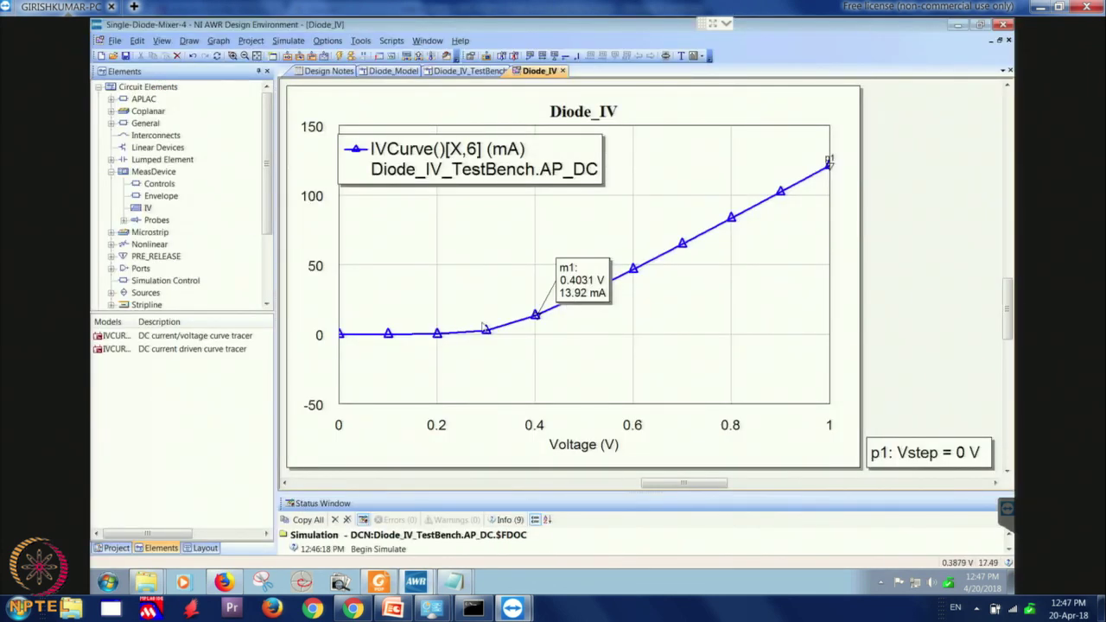
pyautogui.rightClick(584, 282)
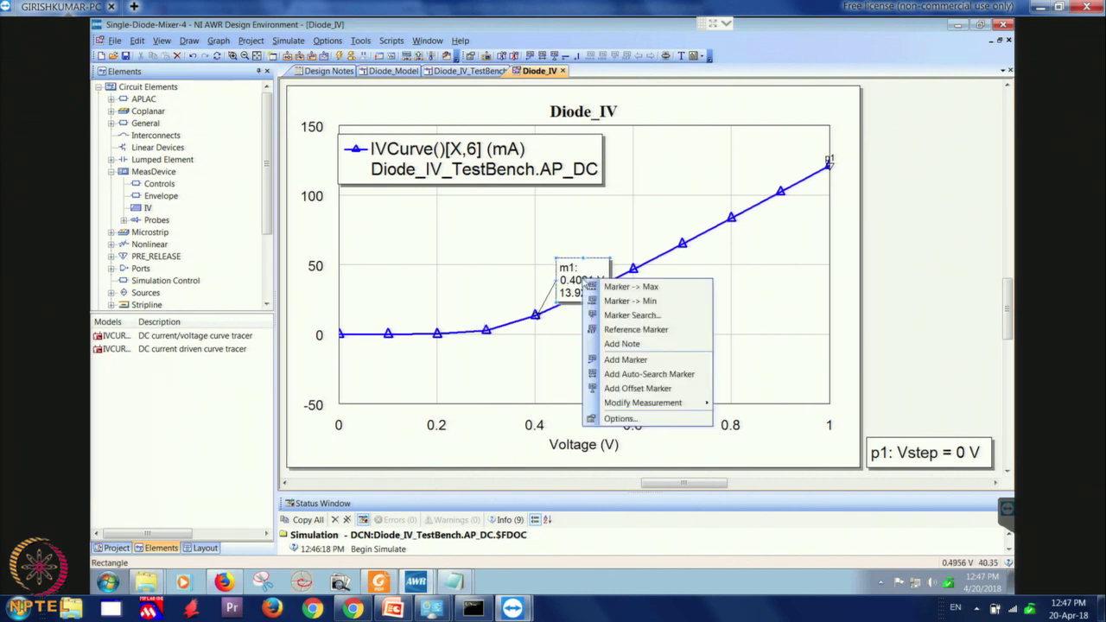
pyautogui.click(631, 314)
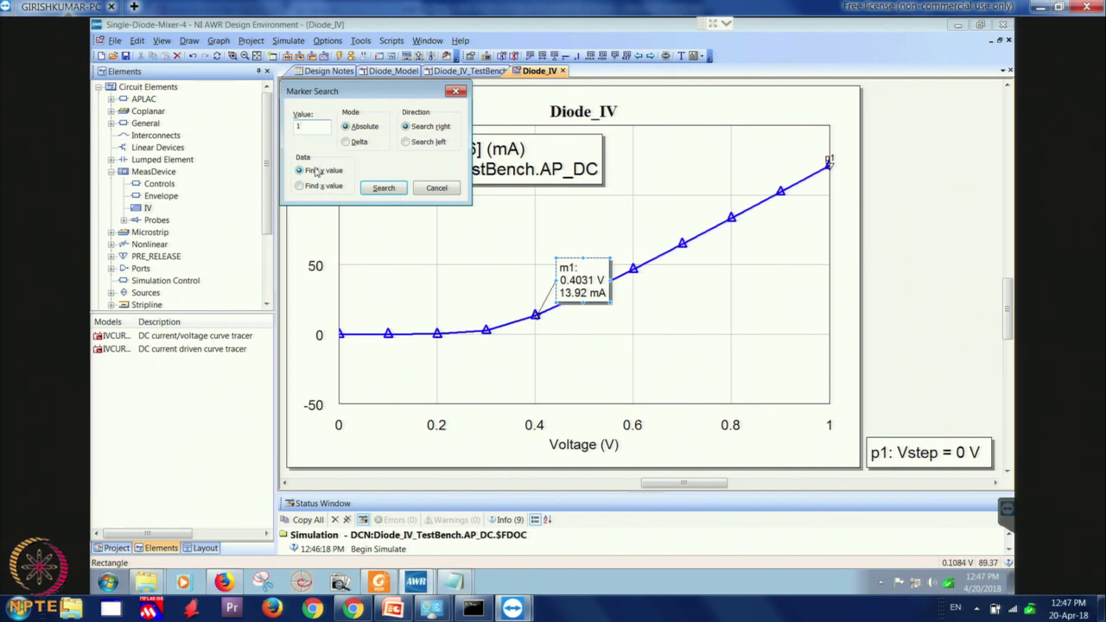
pyautogui.click(421, 146)
pyautogui.click(386, 188)
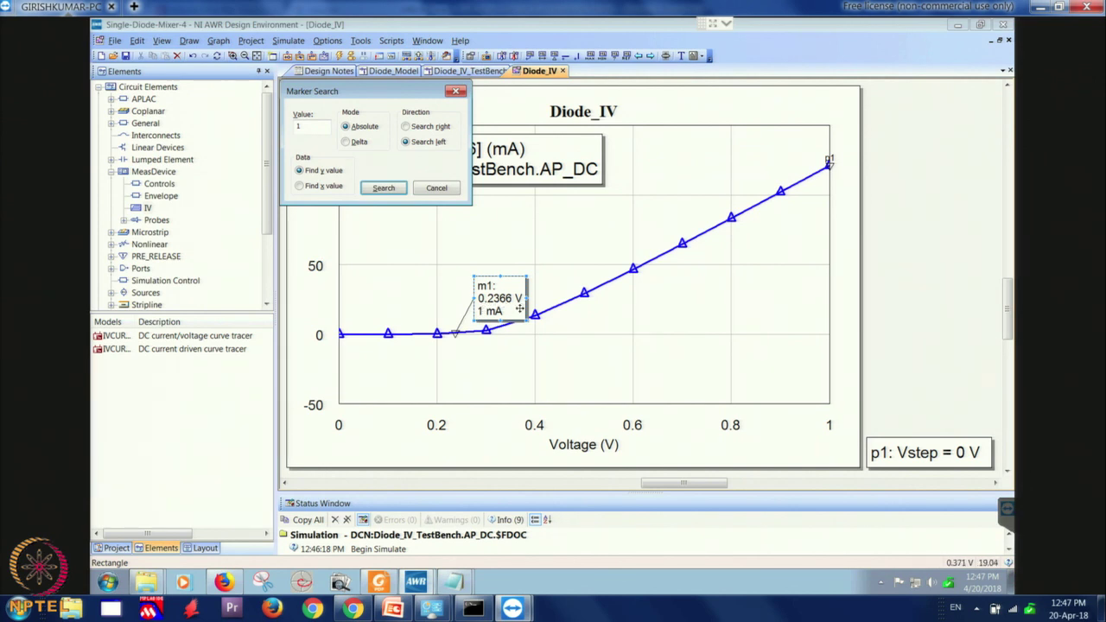
pyautogui.hotkey('alt', 'Tab')
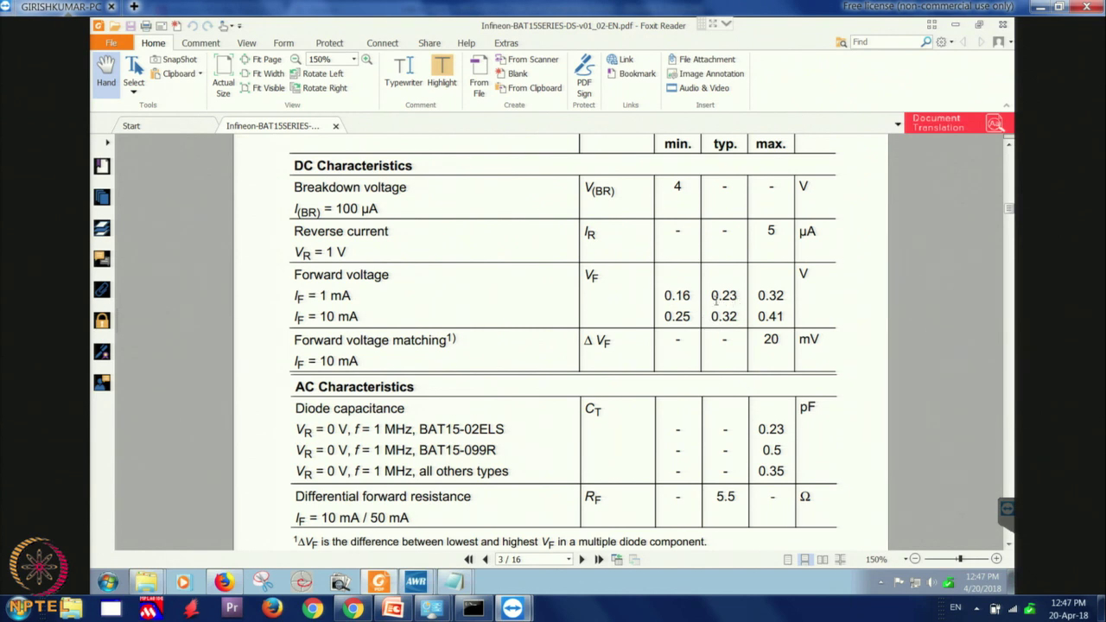
pyautogui.hotkey('alt', 'Tab')
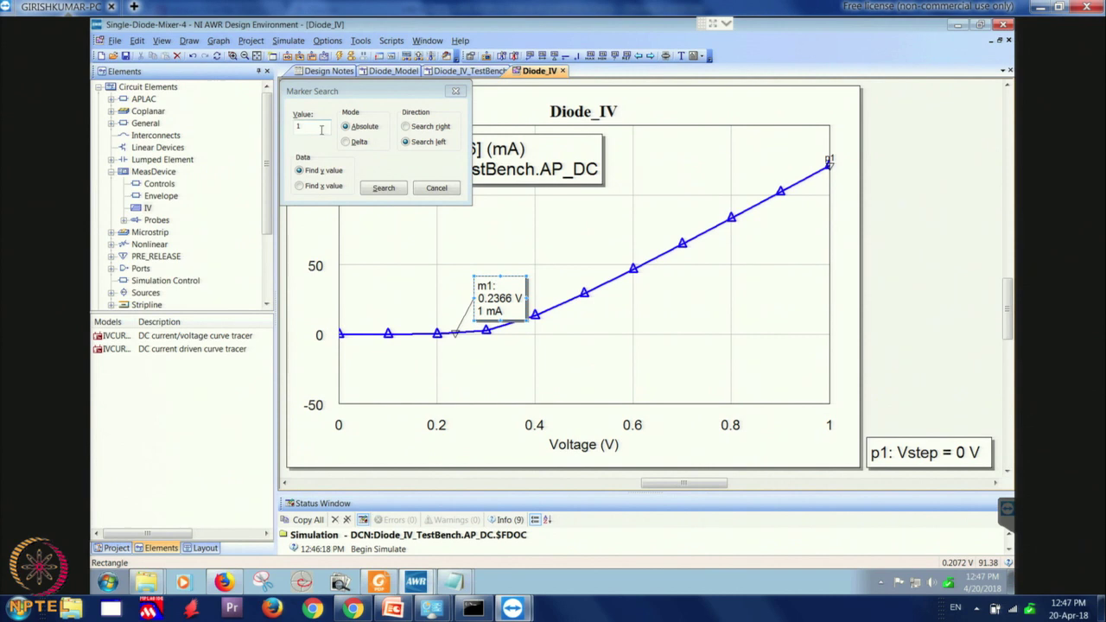
# - Search rightwards with marker m1 for a y value of 10 mA and close the marker search
pyautogui.click(320, 129)
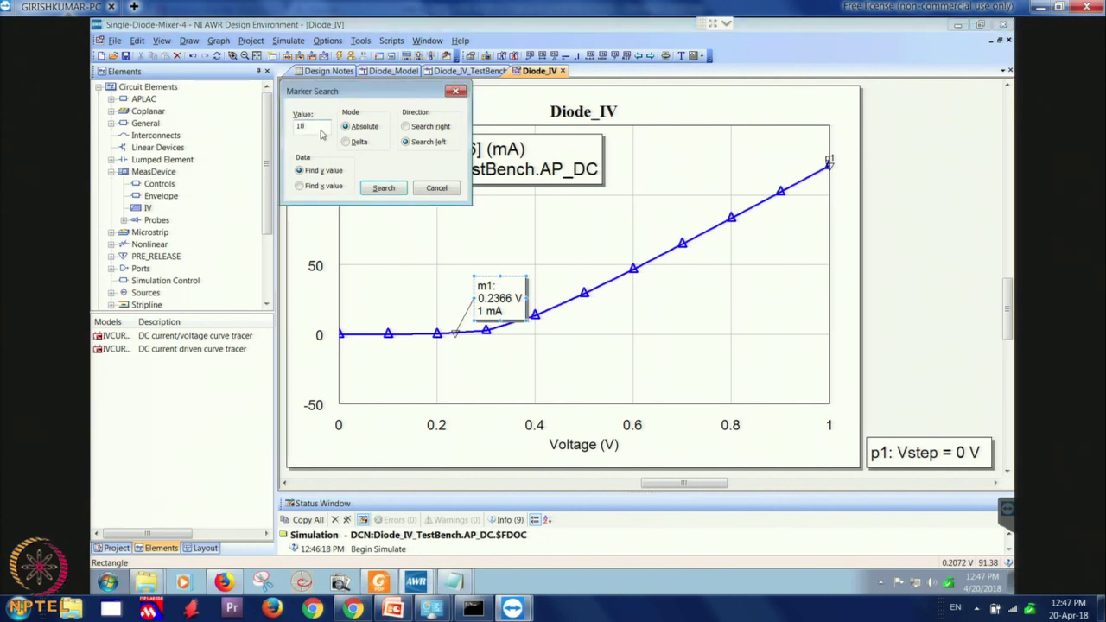
pyautogui.write('0')
pyautogui.click(429, 127)
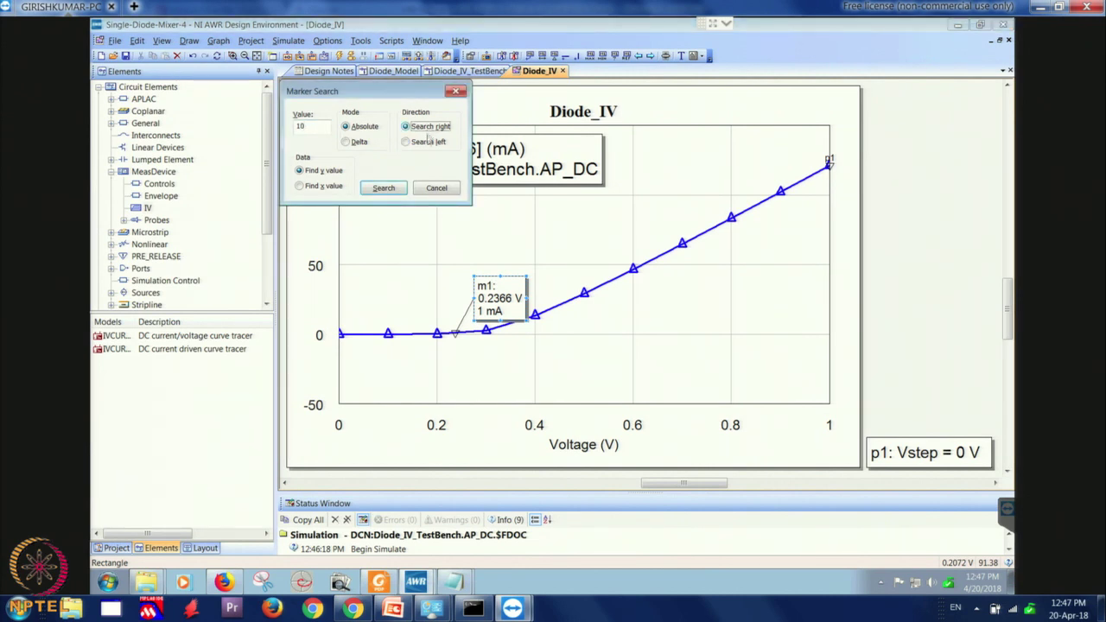
pyautogui.click(391, 192)
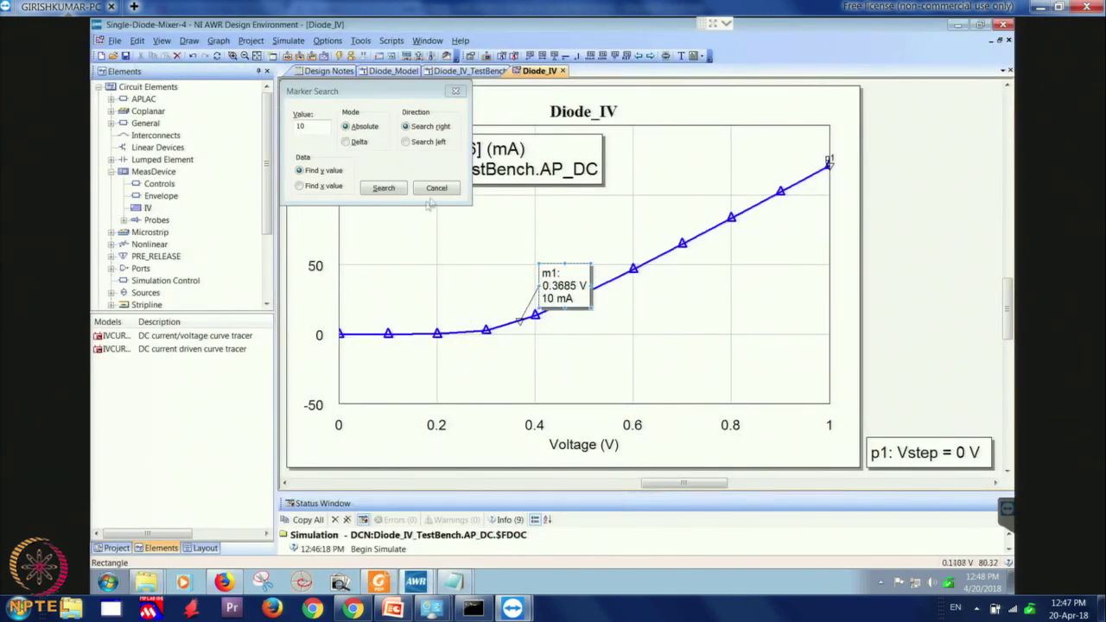
pyautogui.click(438, 189)
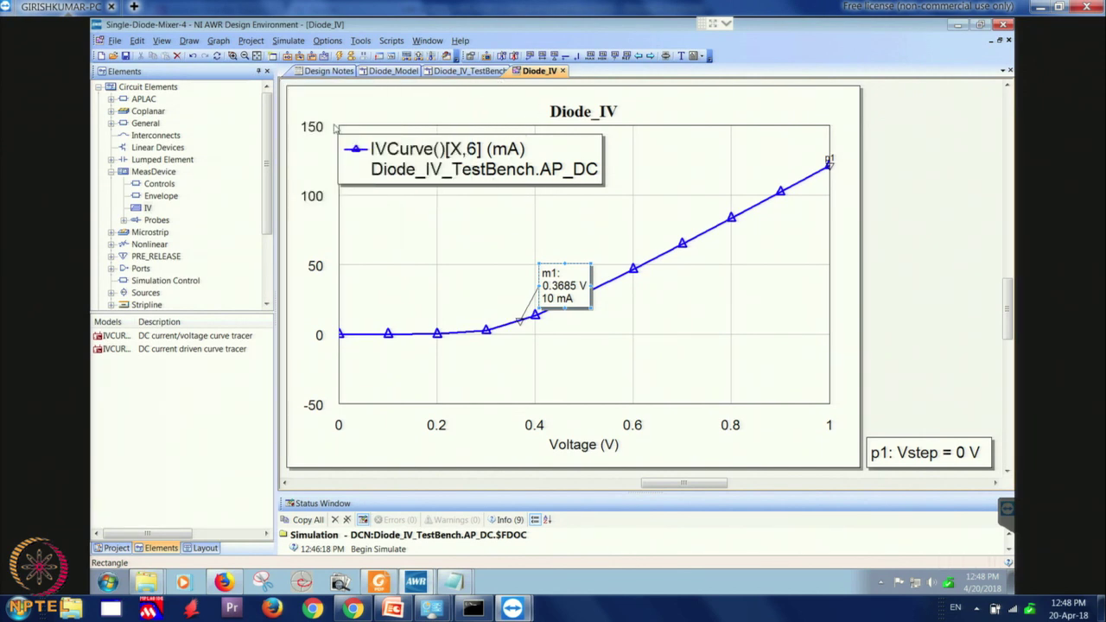
# - Create a new circuit schematic named Diode_Bias
pyautogui.click(121, 548)
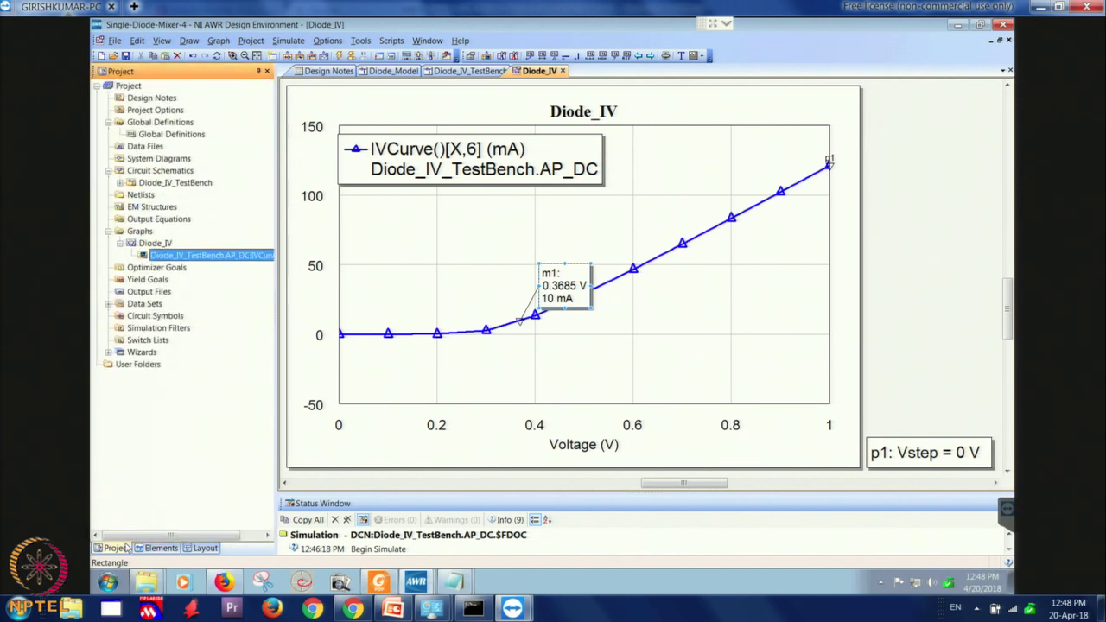
pyautogui.click(162, 172)
pyautogui.rightClick(161, 172)
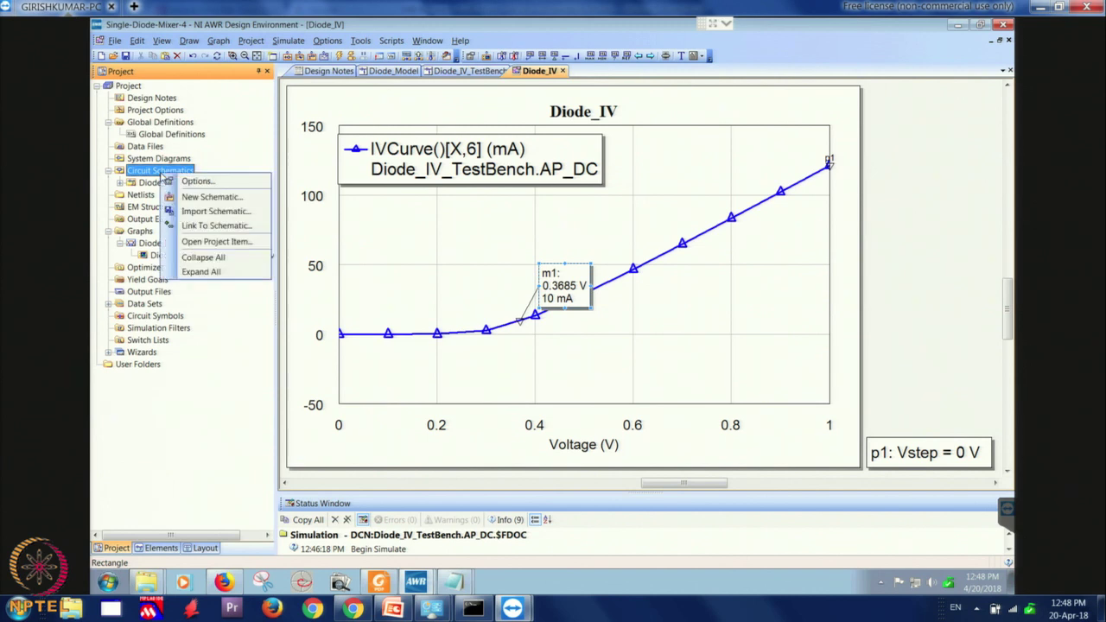
pyautogui.click(210, 197)
pyautogui.write('Diode_Bias')
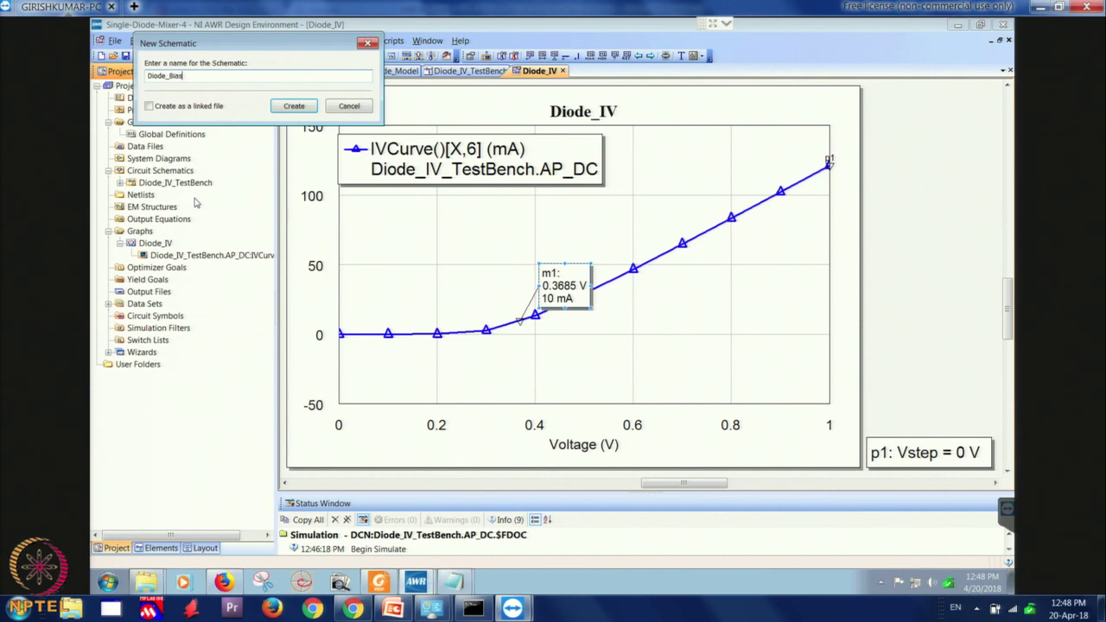
pyautogui.click(294, 105)
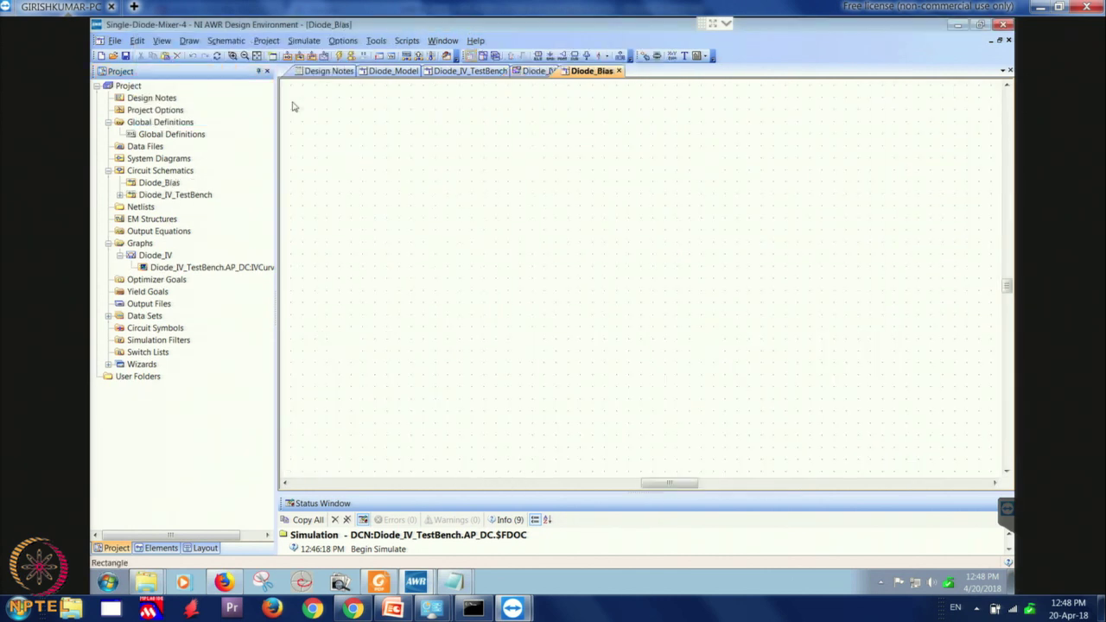
# - Copy the Diode_Model subcircuit from Diode_IV_TestBench into Diode_Bias, rotated vertically with its anode on top
pyautogui.click(535, 72)
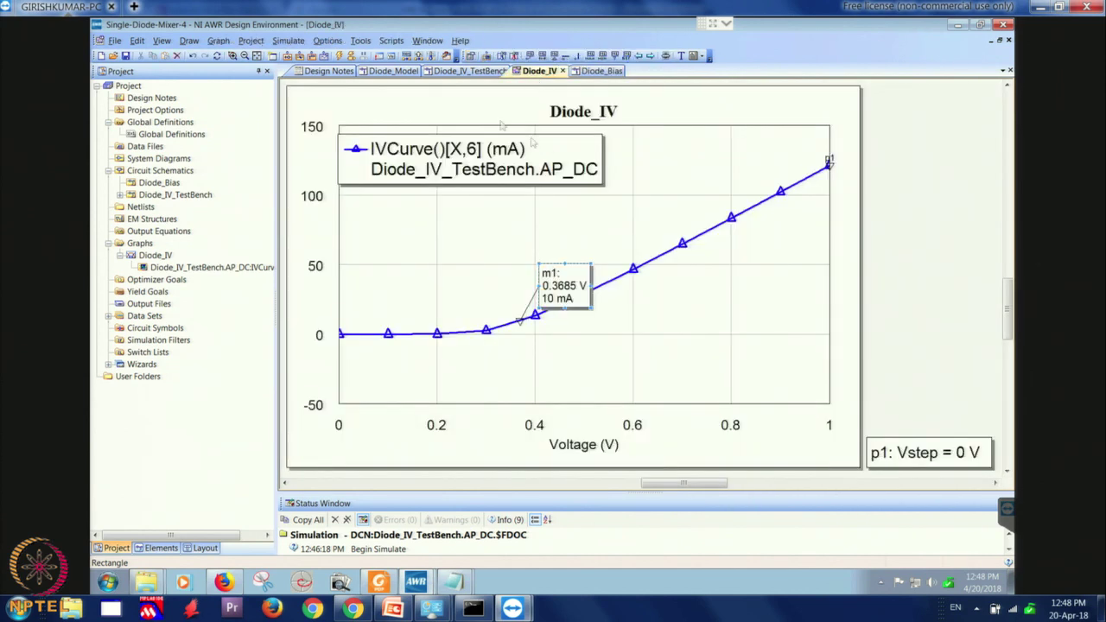
pyautogui.click(467, 70)
pyautogui.click(652, 282)
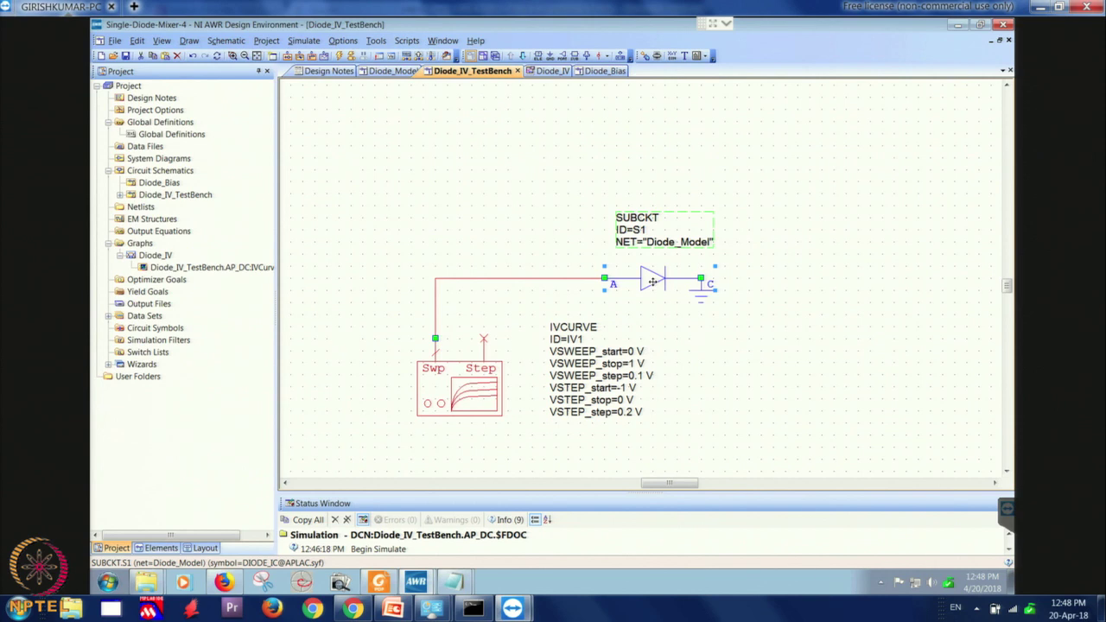
pyautogui.click(595, 71)
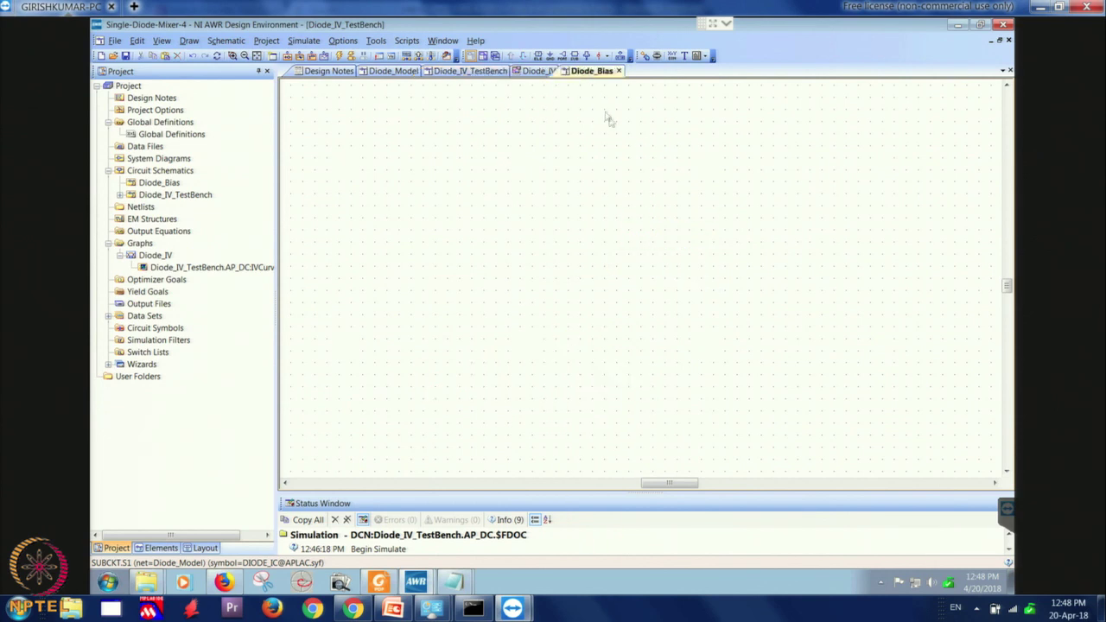
pyautogui.hotkey('ctrl', 'v')
pyautogui.rightClick(641, 283)
pyautogui.rightClick(641, 282)
pyautogui.rightClick(641, 282)
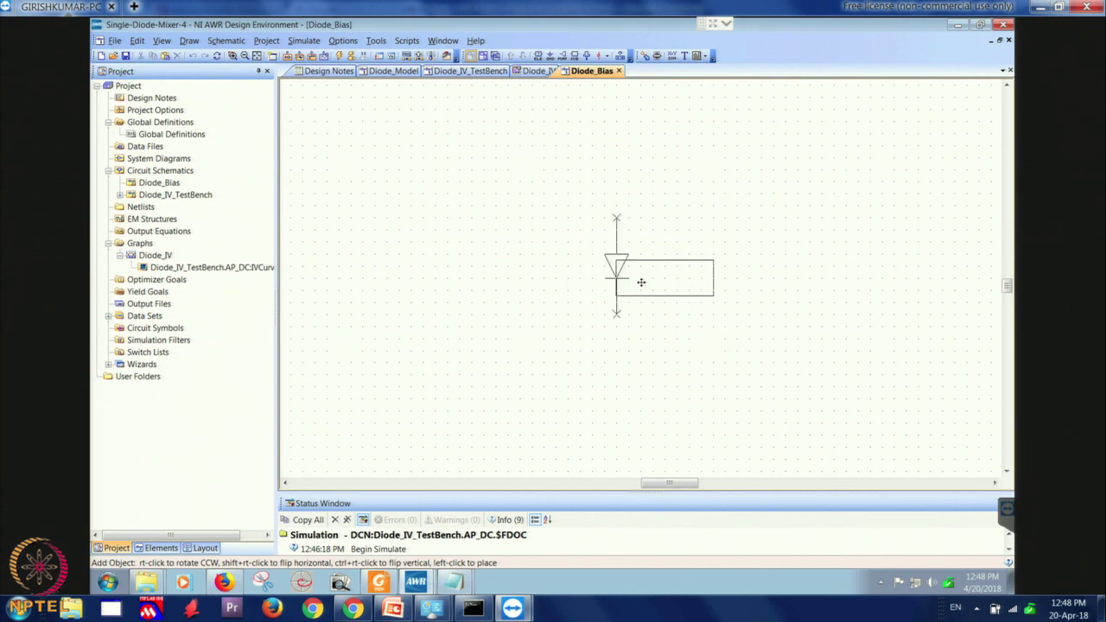
pyautogui.click(655, 319)
pyautogui.click(607, 298)
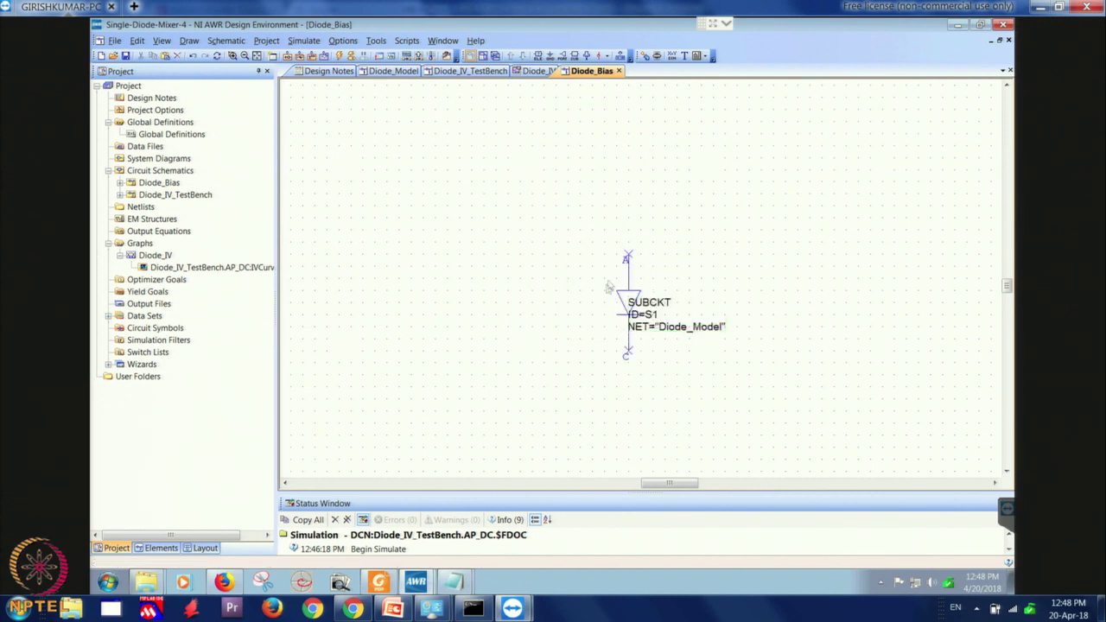
# - Ground the diode's cathode and shift the subcircuit's parameter text to the right, clear of the symbol
pyautogui.click(549, 55)
pyautogui.click(628, 363)
pyautogui.click(567, 367)
pyautogui.scroll(-1, 541, 400)
pyautogui.scroll(1, 721, 239)
pyautogui.click(644, 345)
pyautogui.moveTo(643, 345); pyautogui.dragTo(652, 347)
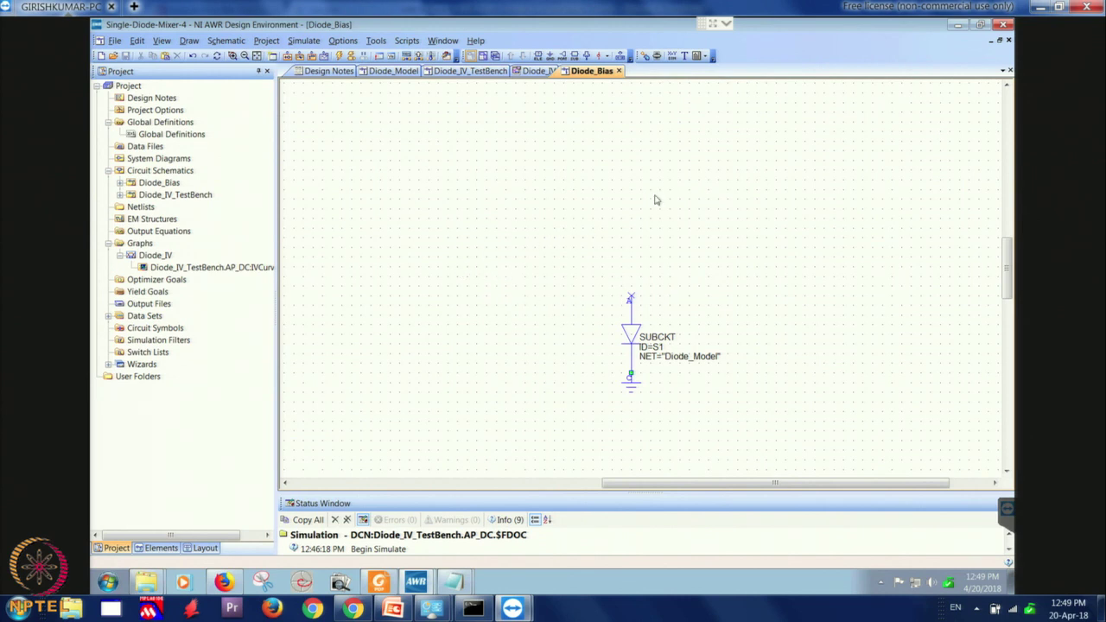
# - Place a closed-form inductor (IND) vertically above the diode, connected to its anode
pyautogui.click(161, 548)
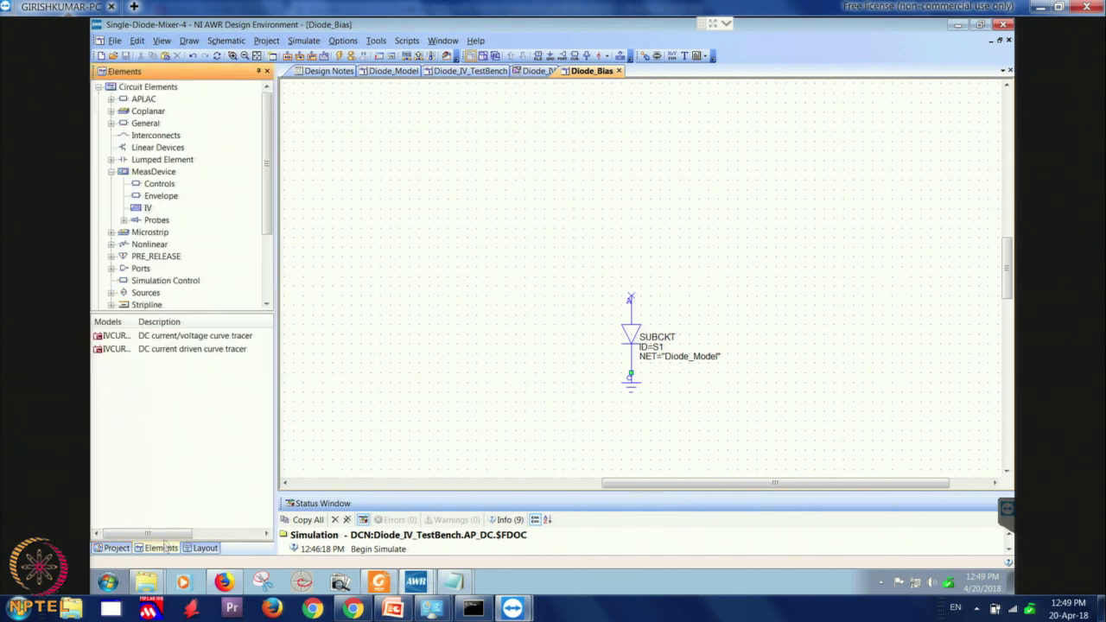
pyautogui.click(110, 159)
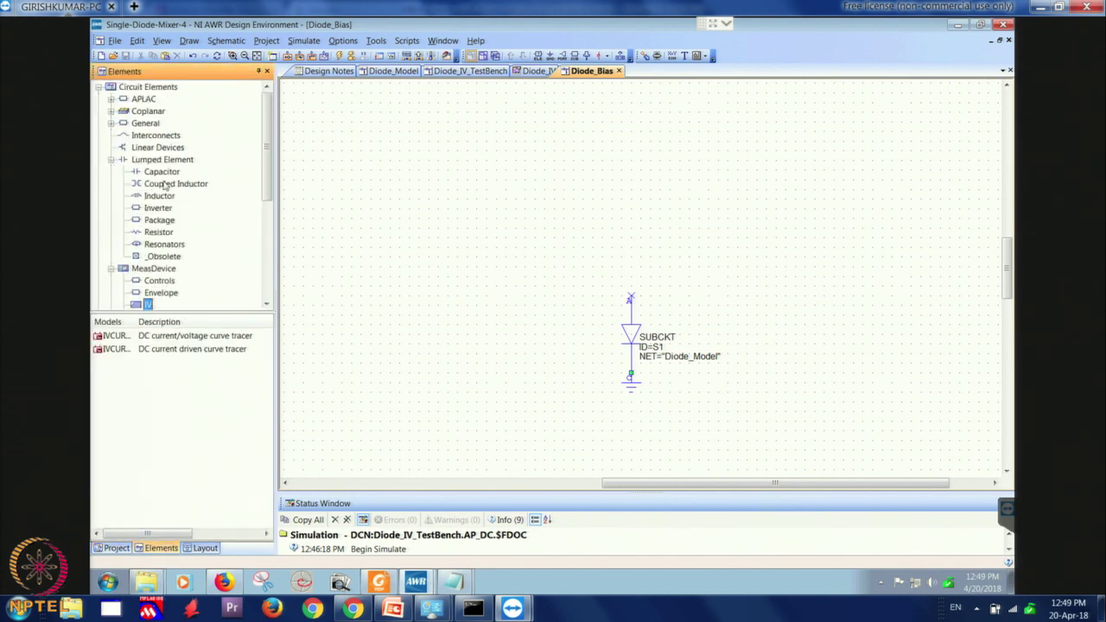
pyautogui.click(149, 197)
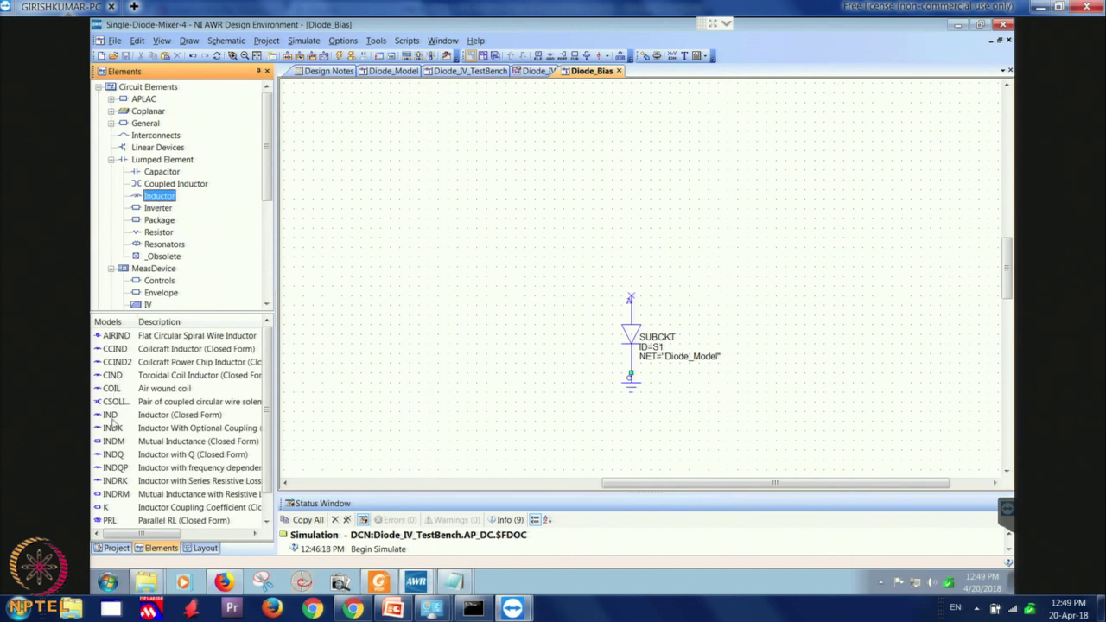
pyautogui.moveTo(111, 415); pyautogui.dragTo(564, 274)
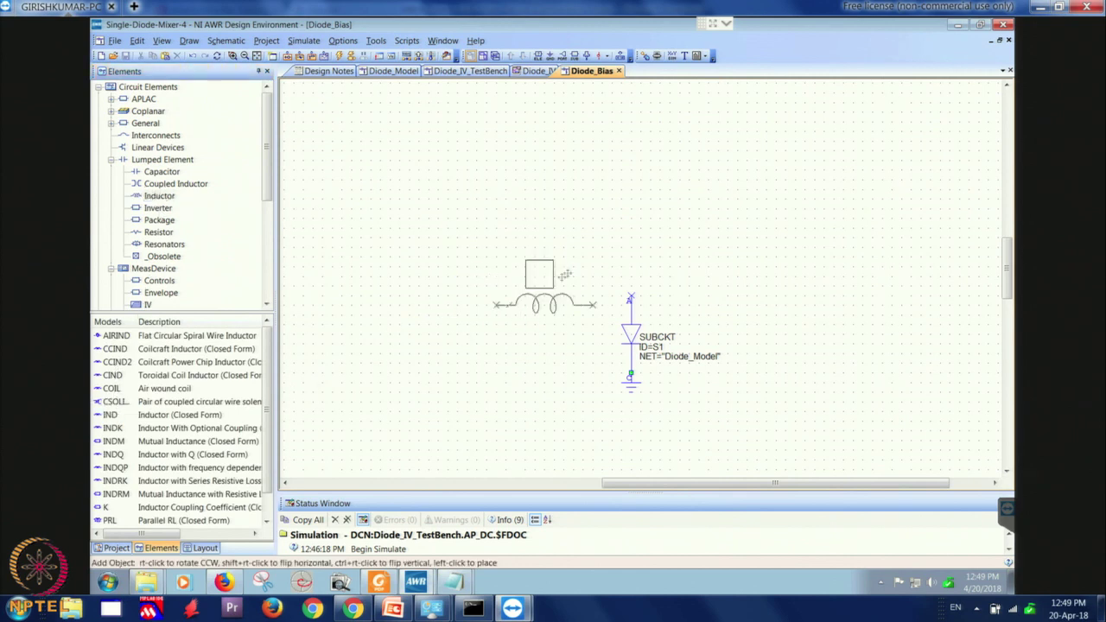
pyautogui.rightClick(607, 233)
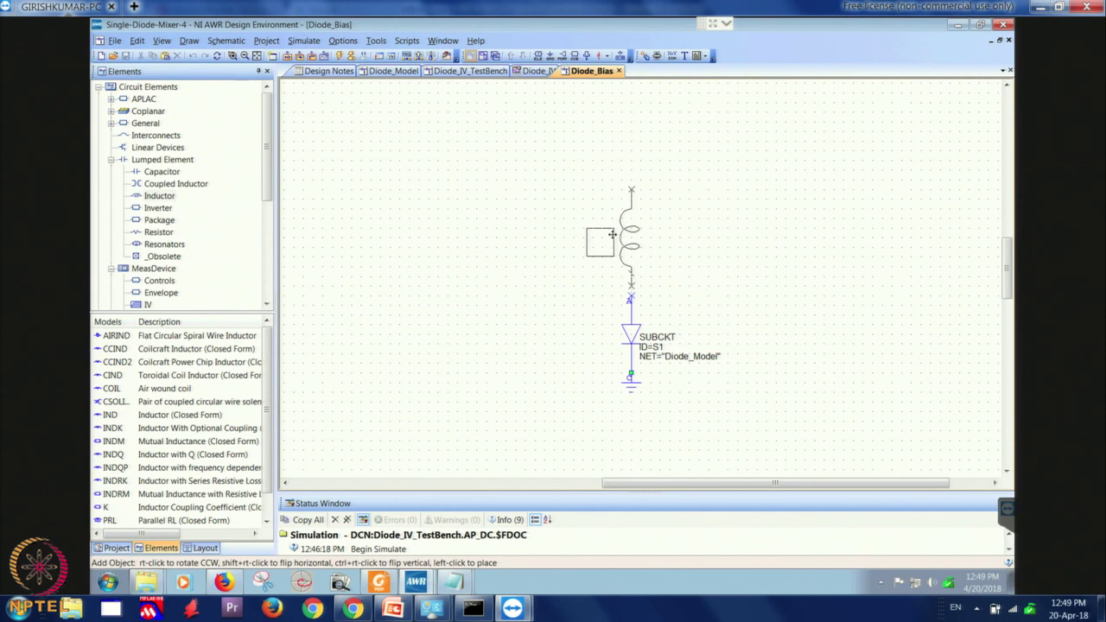
pyautogui.click(612, 250)
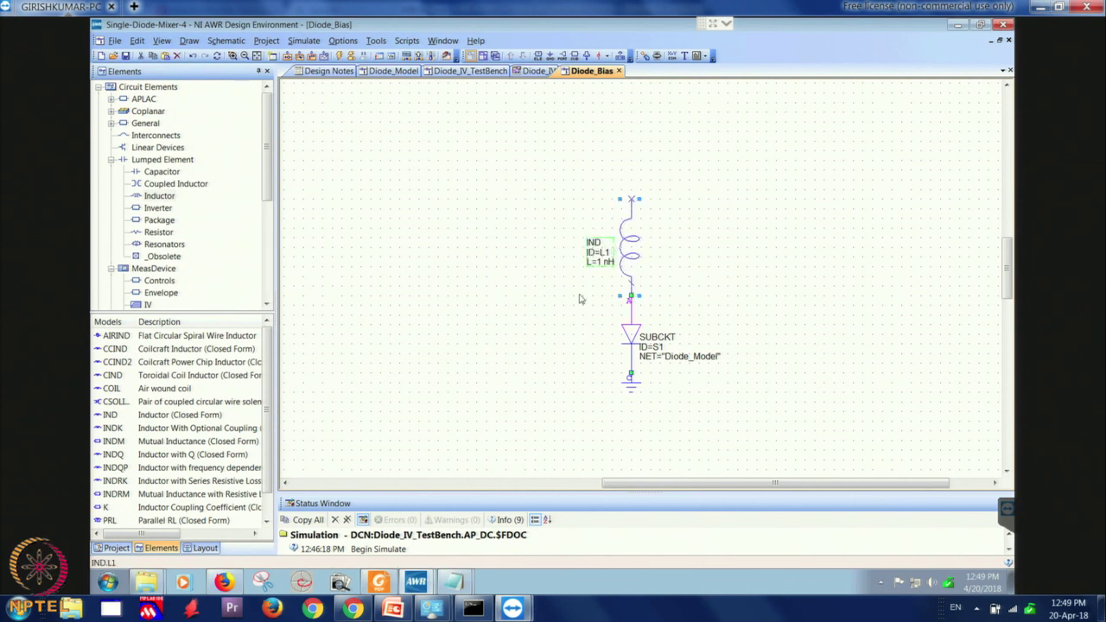
# - Place a closed-form resistor (RES) vertically above the inductor, connected to the inductor's upper end
pyautogui.scroll(-1, 545, 373)
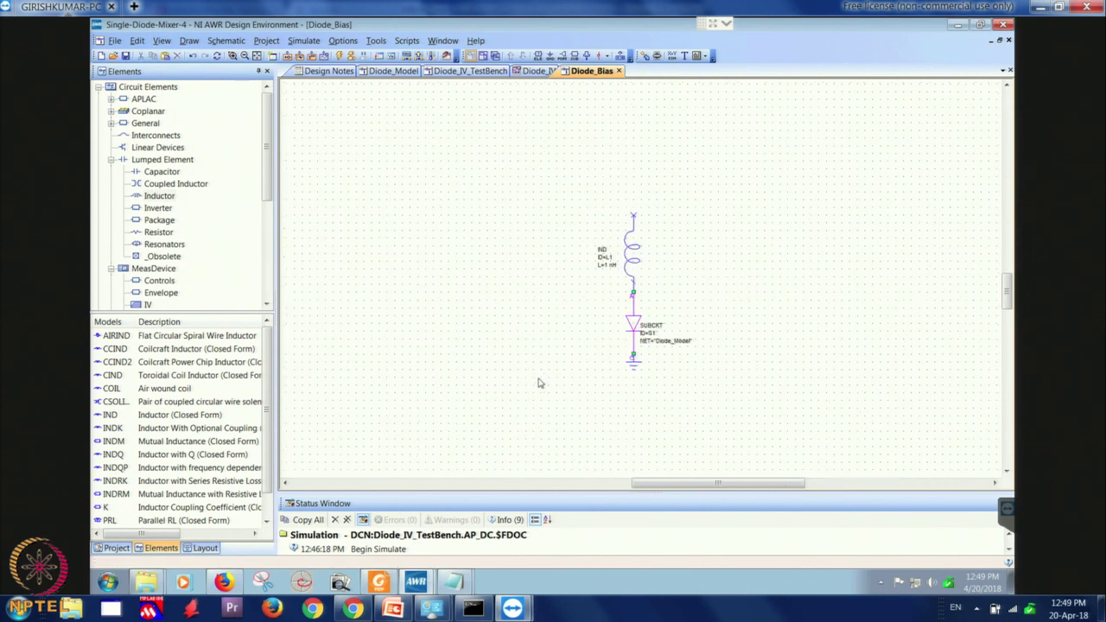
pyautogui.click(161, 232)
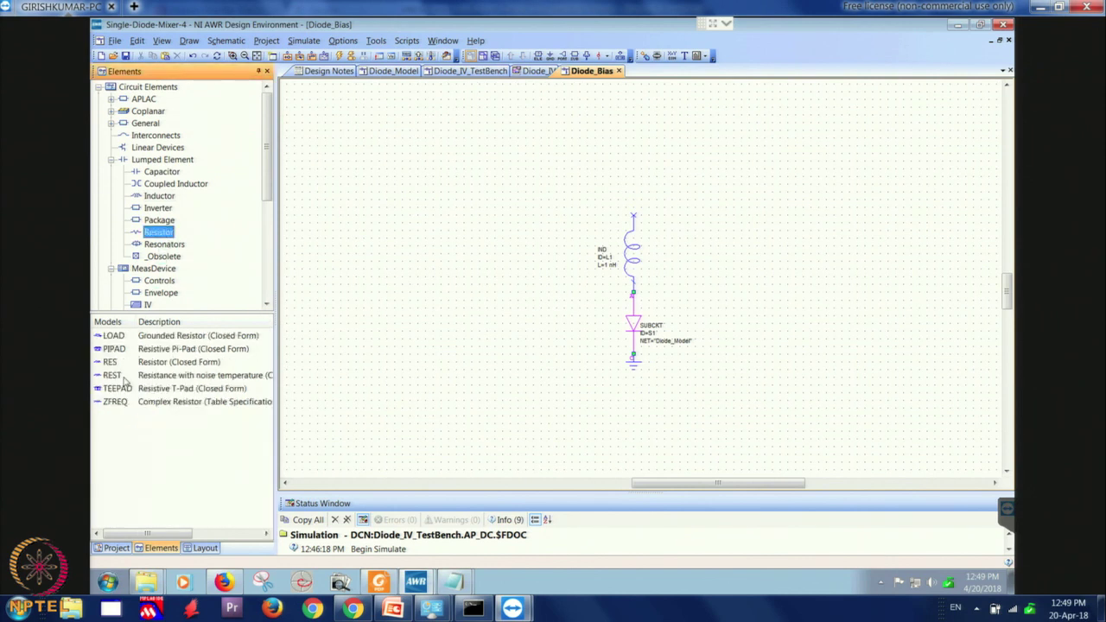
pyautogui.click(111, 363)
pyautogui.moveTo(110, 364); pyautogui.dragTo(563, 249)
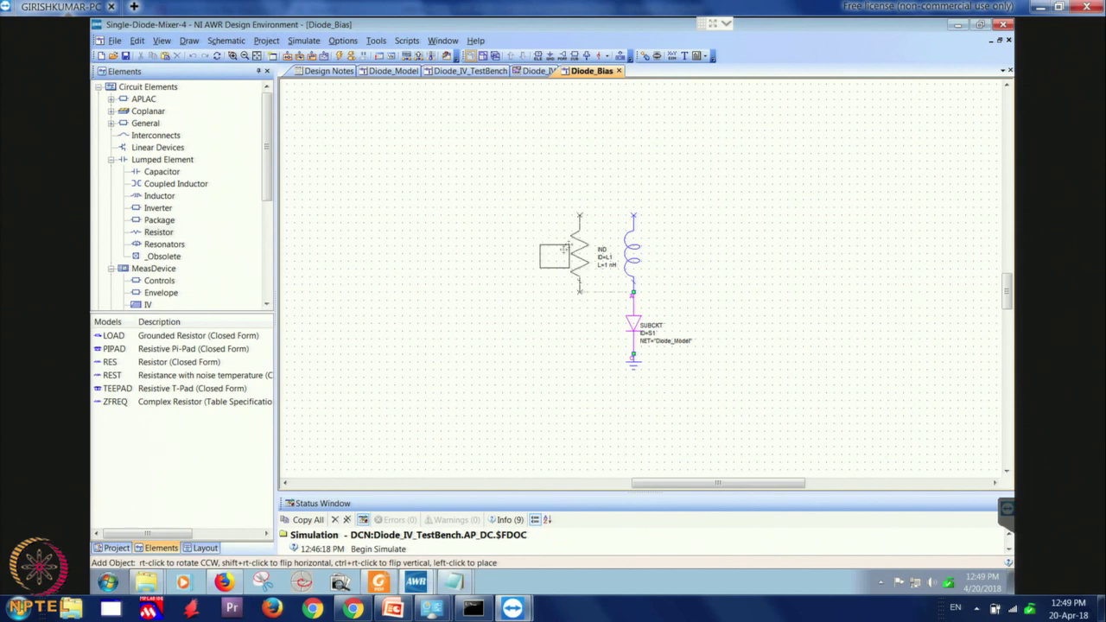
pyautogui.click(613, 176)
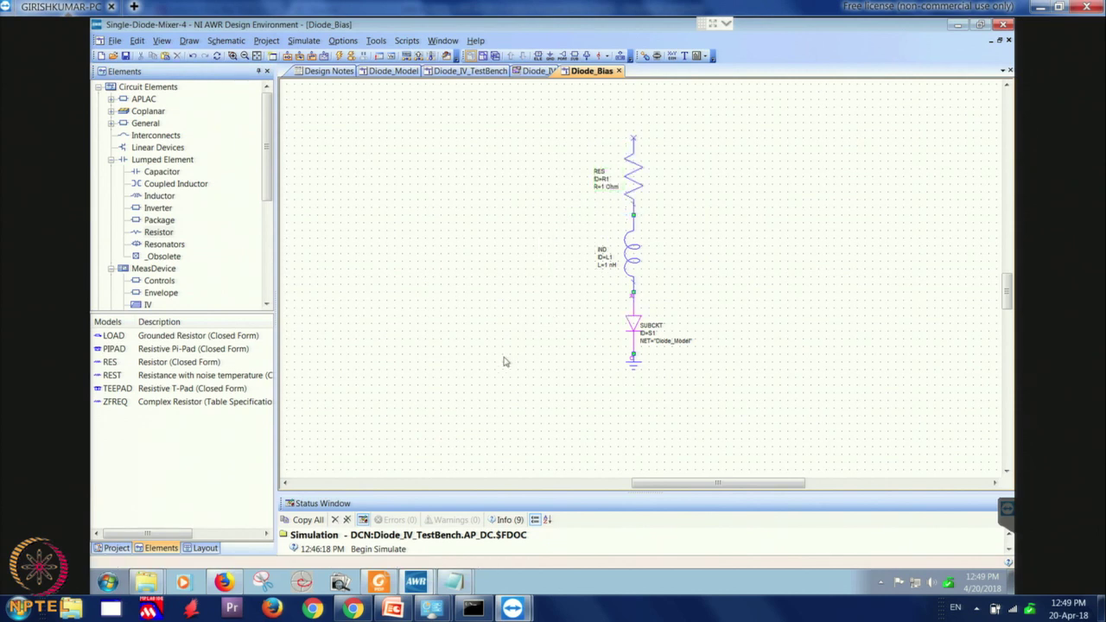
# - Place a closed-form capacitor (CAP) horizontally, with one end connected to the resistor's upper end
pyautogui.press('-')
pyautogui.press('-')
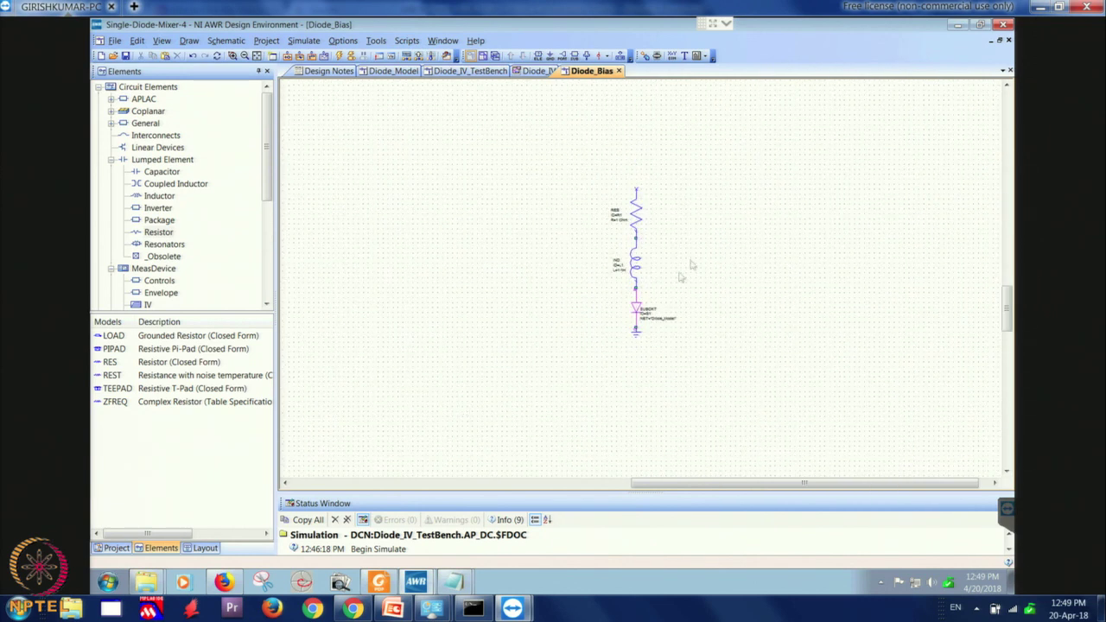
pyautogui.scroll(1, 748, 135)
pyautogui.press('-')
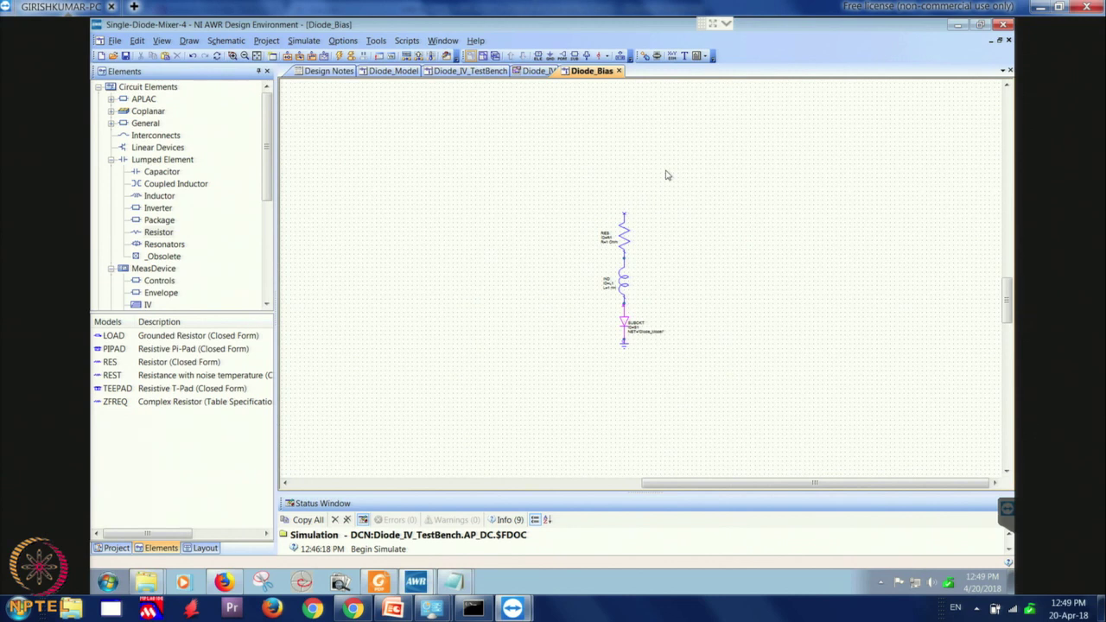
pyautogui.scroll(1, 665, 175)
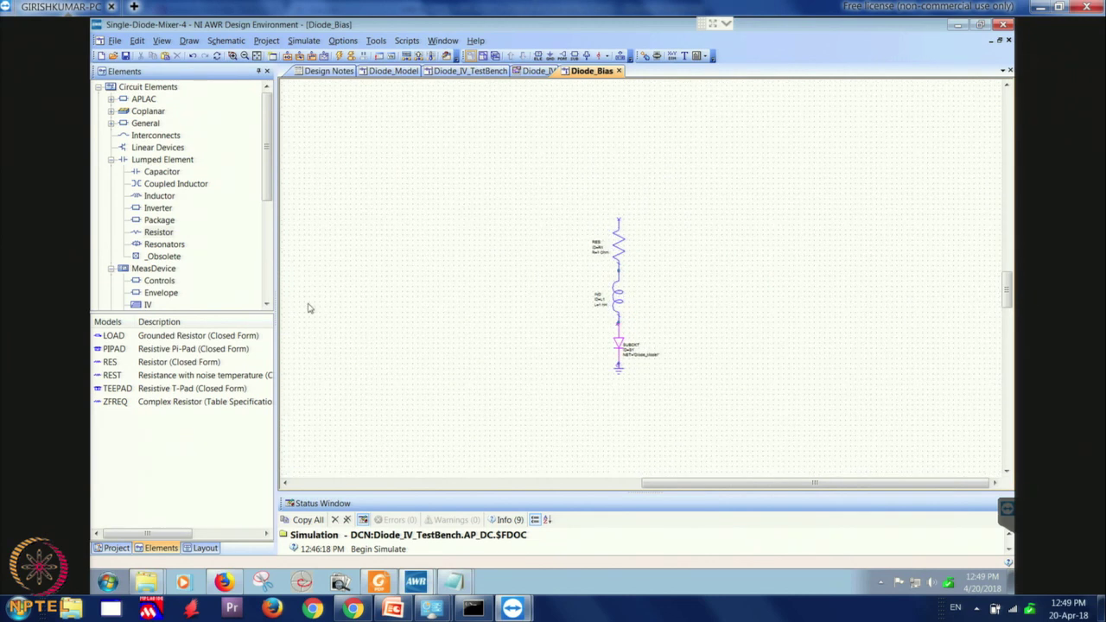
pyautogui.click(172, 175)
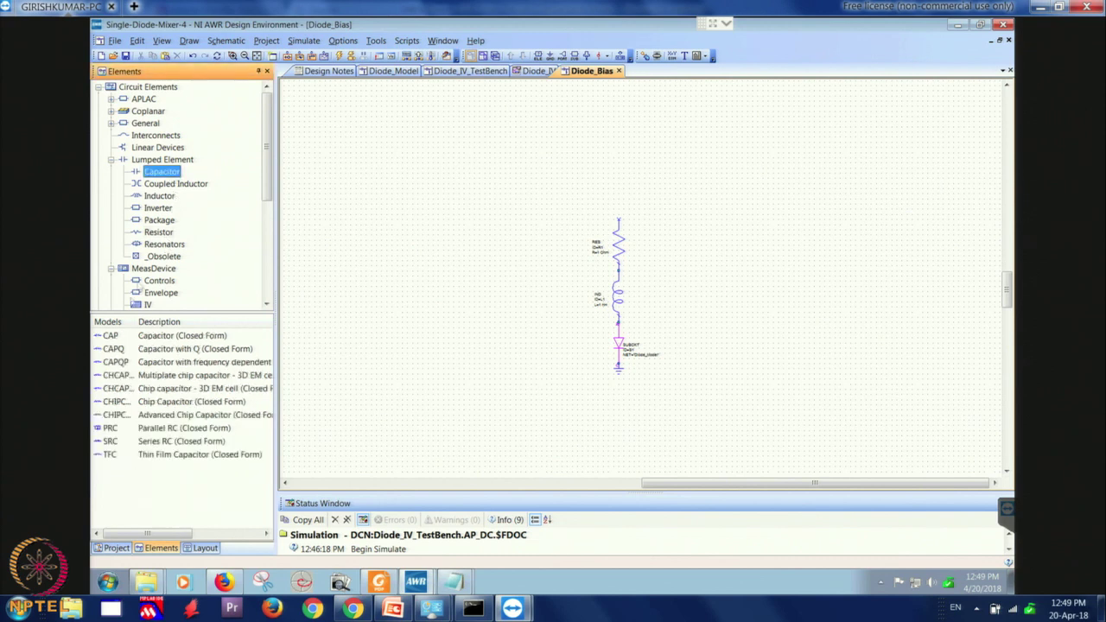
pyautogui.moveTo(107, 342); pyautogui.dragTo(641, 215)
pyautogui.click(645, 213)
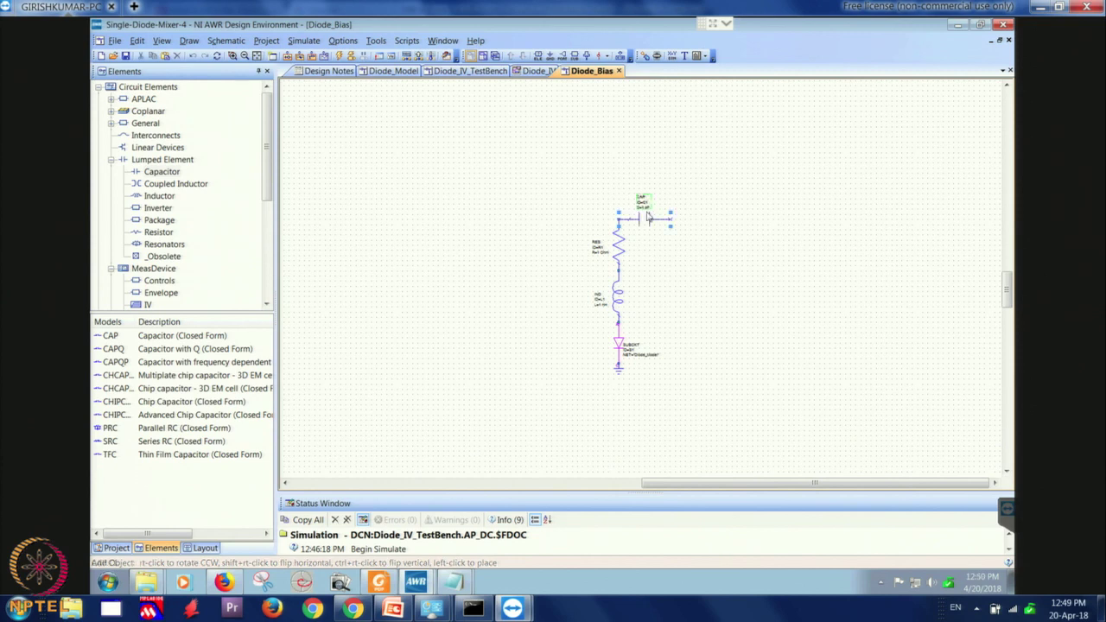
# - Copy the capacitor twice and stack the two copies above it, aligned with its ends
pyautogui.hotkey('ctrl', 'c')
pyautogui.hotkey('ctrl', 'v')
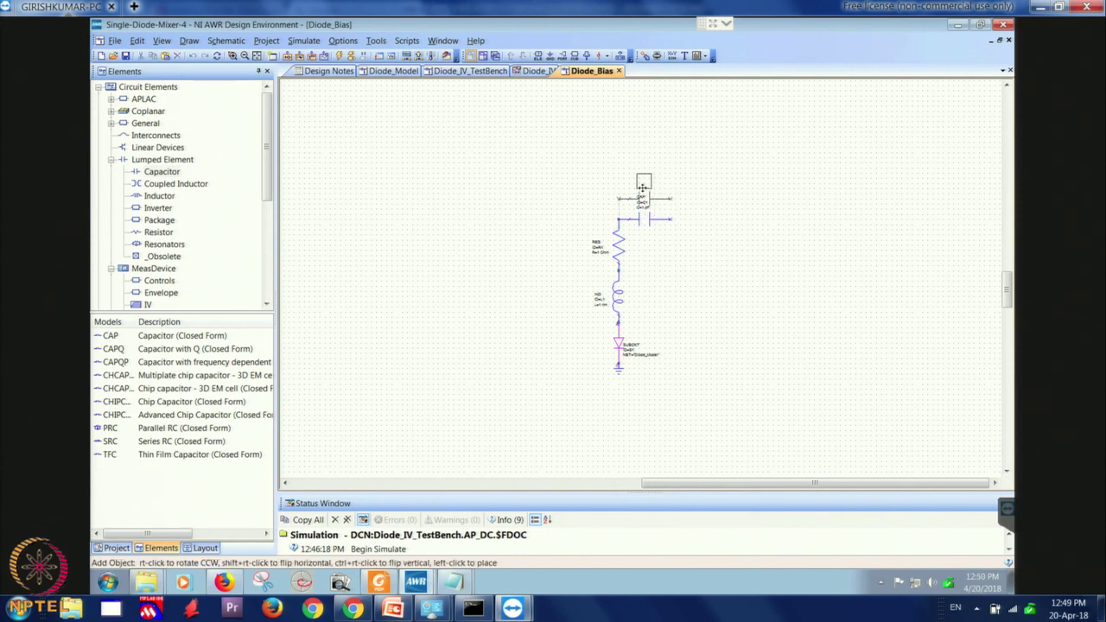
pyautogui.click(642, 187)
pyautogui.hotkey('ctrl', 'v')
pyautogui.click(645, 169)
pyautogui.click(714, 210)
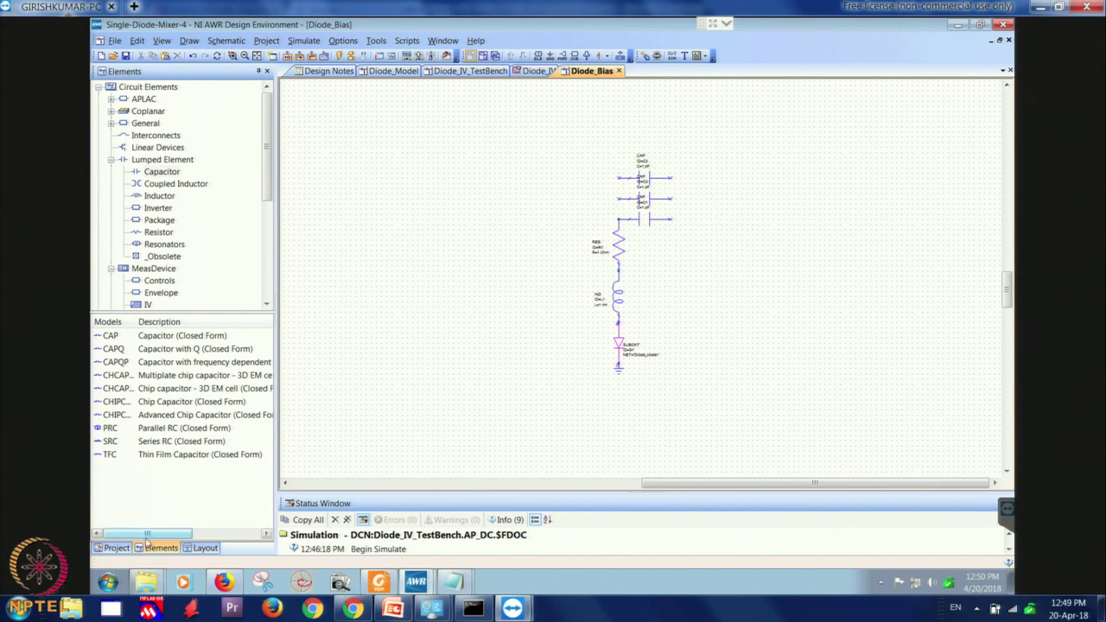
# - Place a DC voltage source (DCVS) horizontally above the three capacitors, with its positive terminal on the resistor's side
pyautogui.click(112, 160)
pyautogui.click(111, 172)
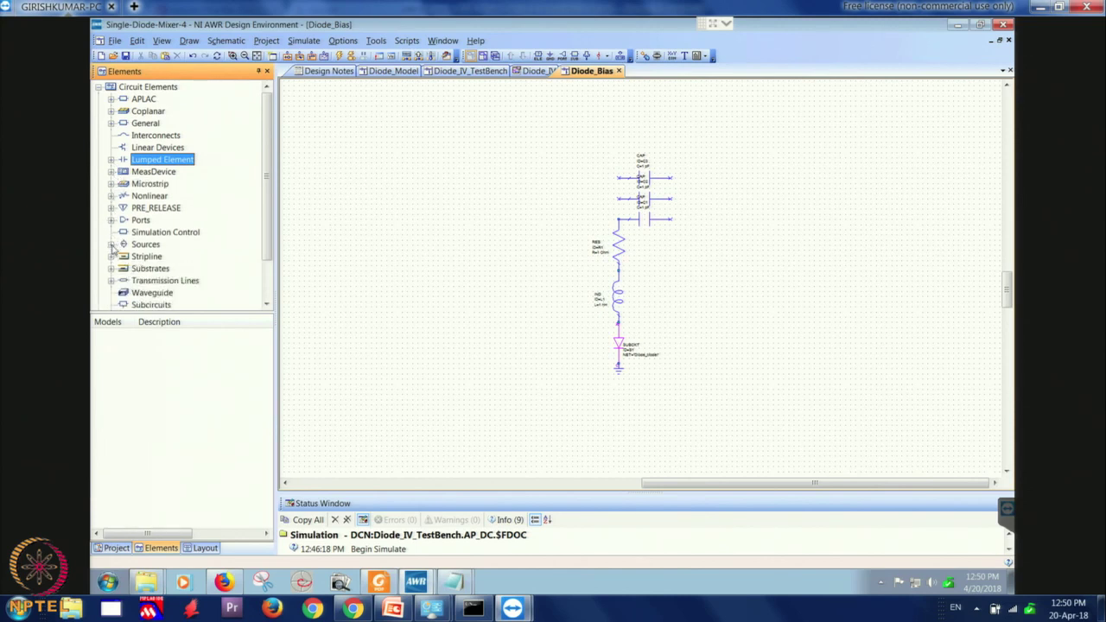
pyautogui.click(111, 245)
pyautogui.click(150, 245)
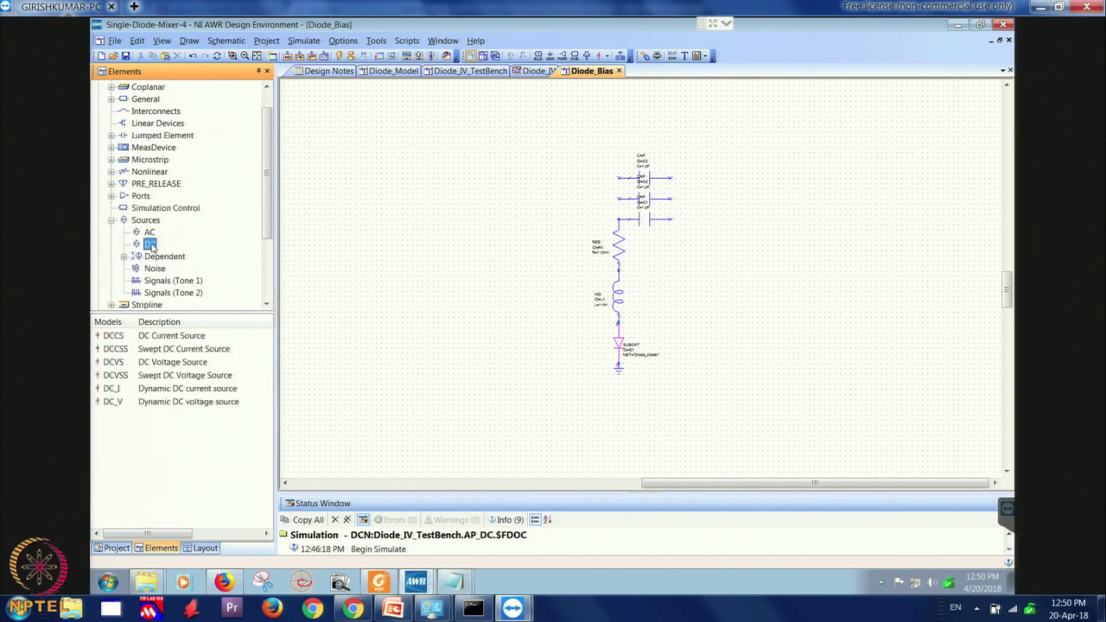
pyautogui.click(119, 362)
pyautogui.moveTo(129, 361); pyautogui.dragTo(566, 186)
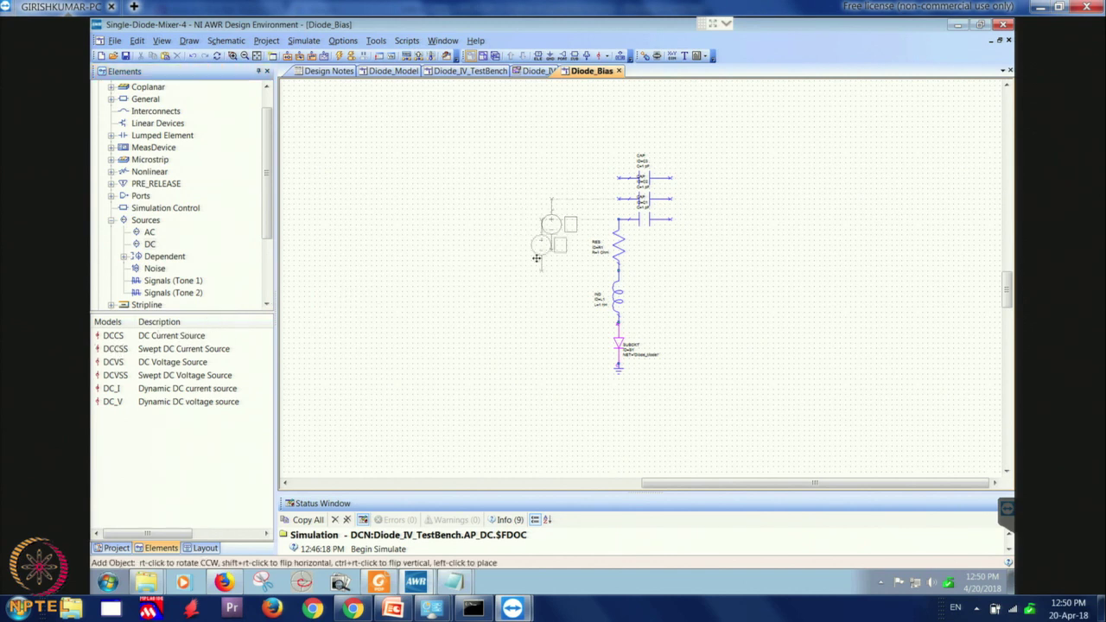
pyautogui.scroll(3, 579, 185)
pyautogui.rightClick(594, 184)
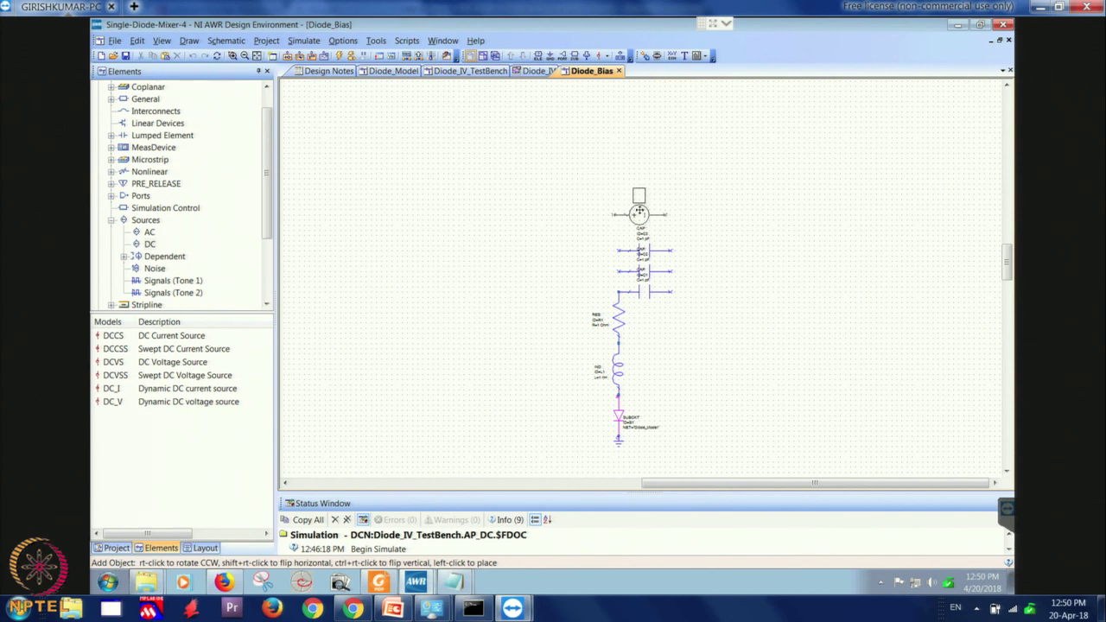
pyautogui.click(643, 210)
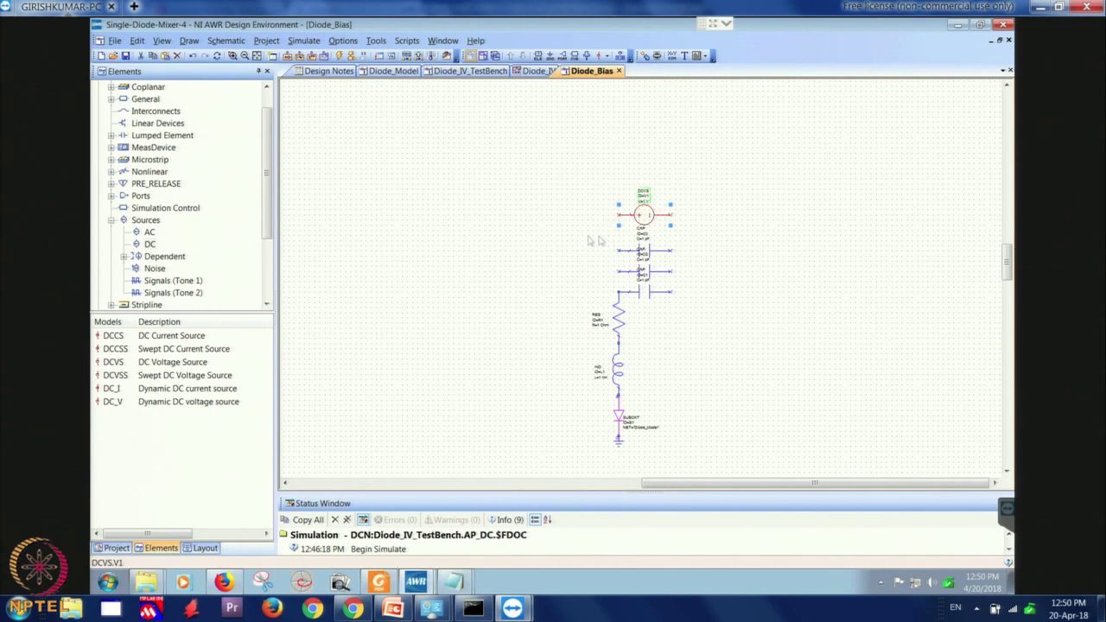
# - Set the DC source's voltage to 3.3 V
pyautogui.scroll(1, 650, 213)
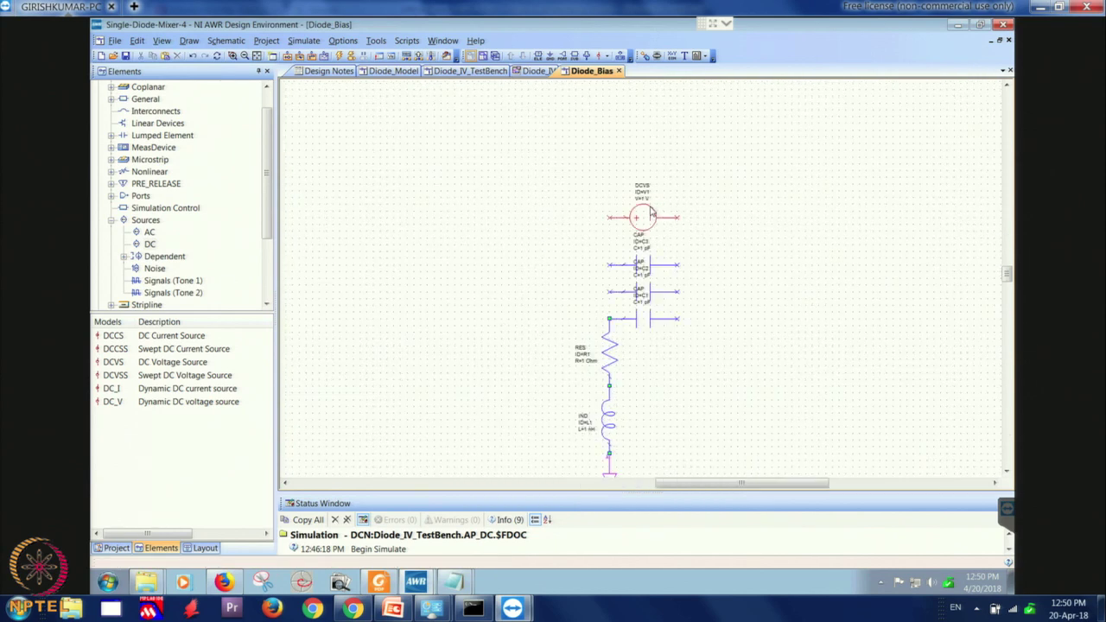
pyautogui.scroll(1, 652, 212)
pyautogui.doubleClick(643, 197)
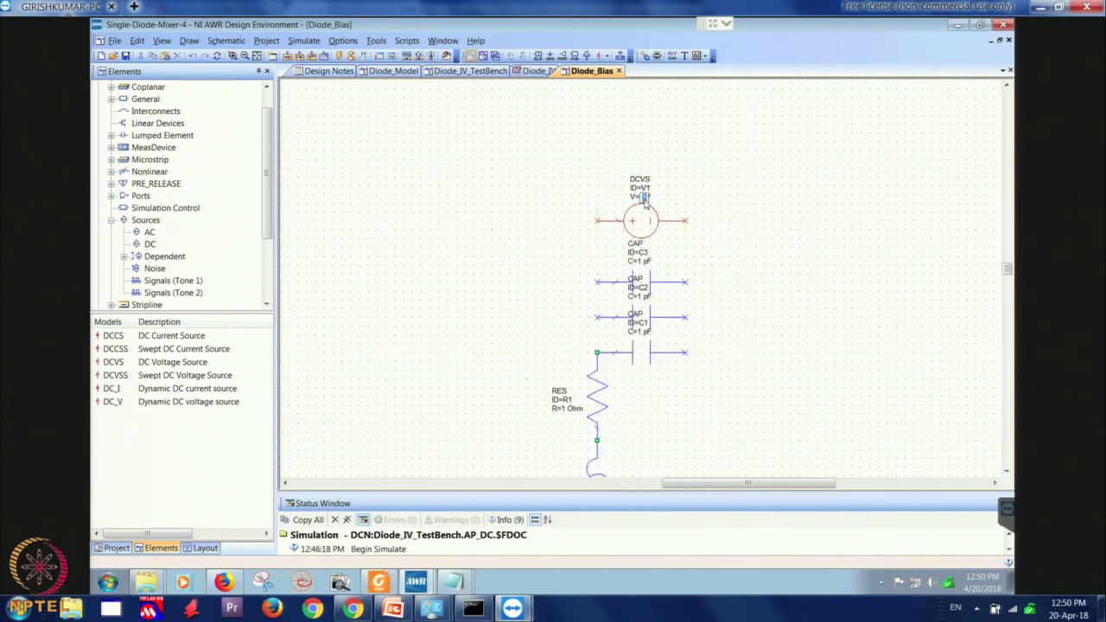
pyautogui.click(708, 214)
# - Place a ground below the capacitors' free ends and wire the source's negative terminal and those three ends to it
pyautogui.click(549, 56)
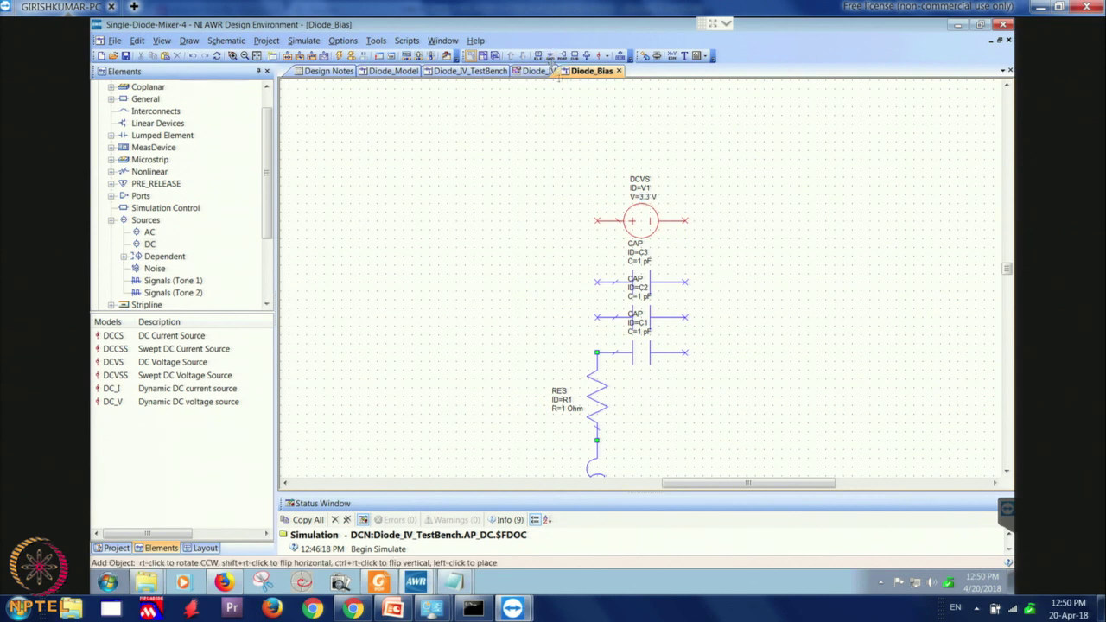
pyautogui.click(684, 387)
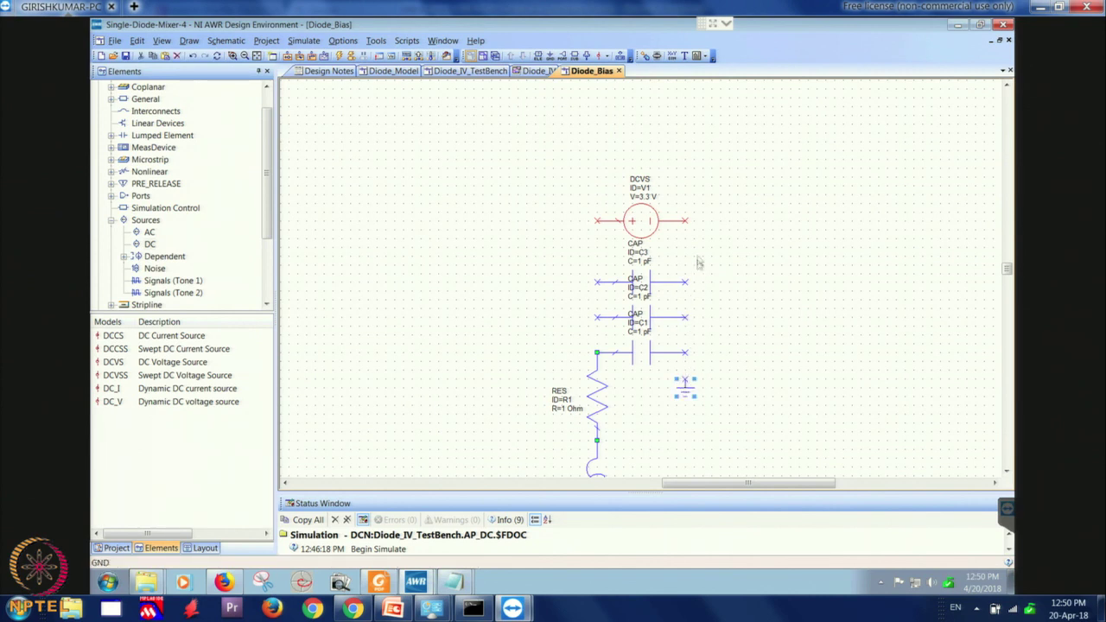
pyautogui.click(686, 223)
pyautogui.click(694, 285)
pyautogui.click(692, 321)
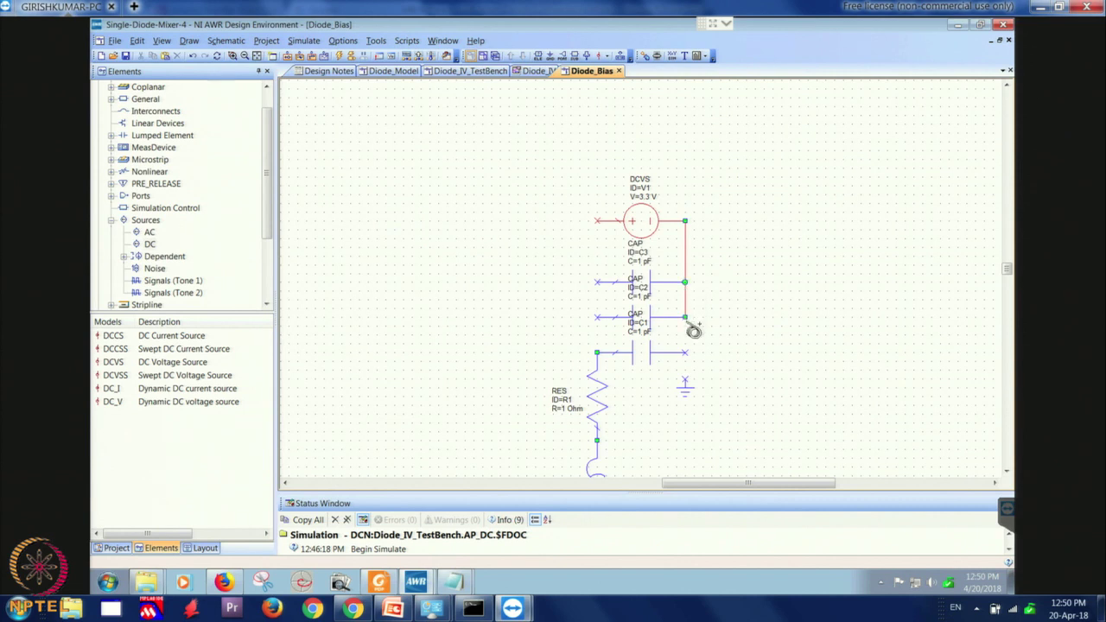
pyautogui.click(690, 354)
pyautogui.click(688, 390)
# - Wire the source's positive terminal to the other ends of the three capacitors, down to the resistor's upper end
pyautogui.click(601, 226)
pyautogui.click(598, 283)
pyautogui.click(598, 317)
pyautogui.click(598, 352)
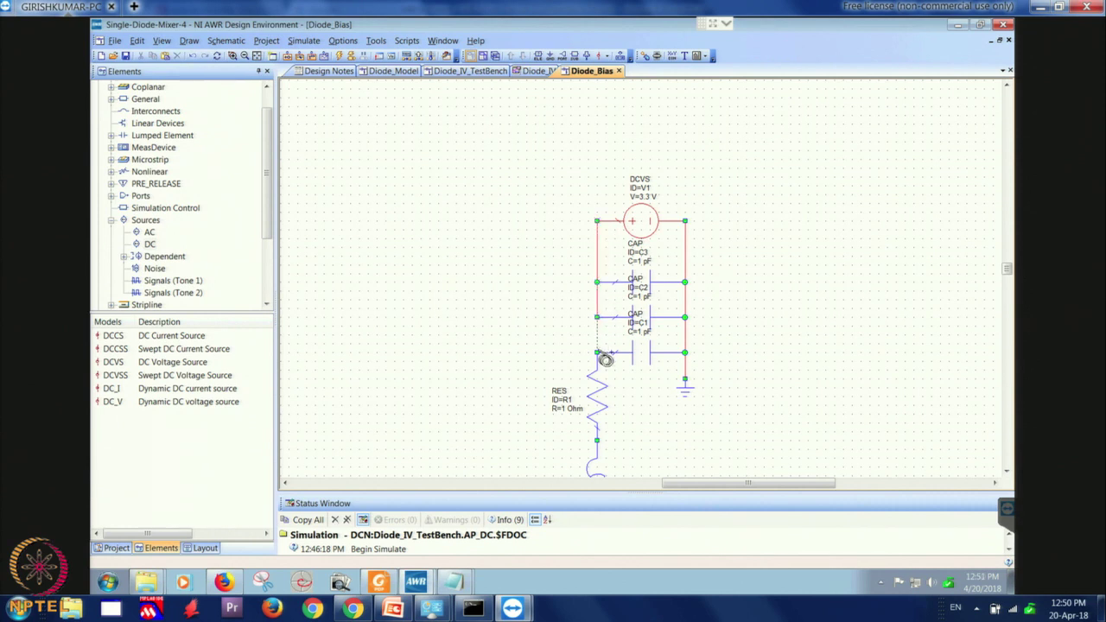
# - Check the operating-point marker on the Diode_IV graph and set the Diode_Bias resistor to 270 Ohm
pyautogui.scroll(-1, 488, 285)
pyautogui.scroll(-4, 488, 284)
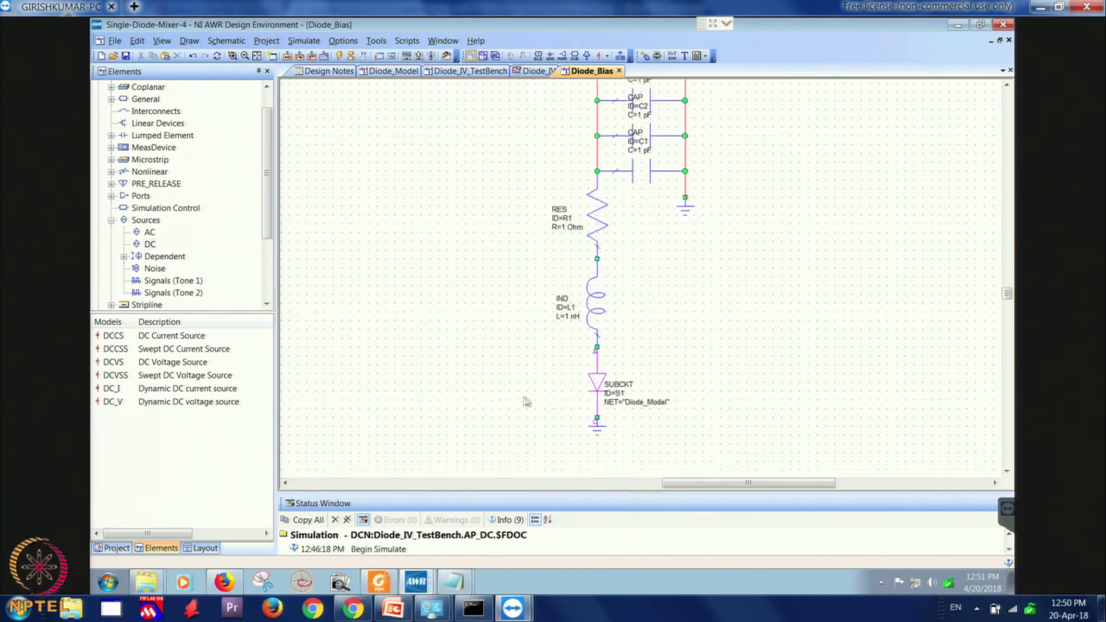
pyautogui.scroll(1, 557, 367)
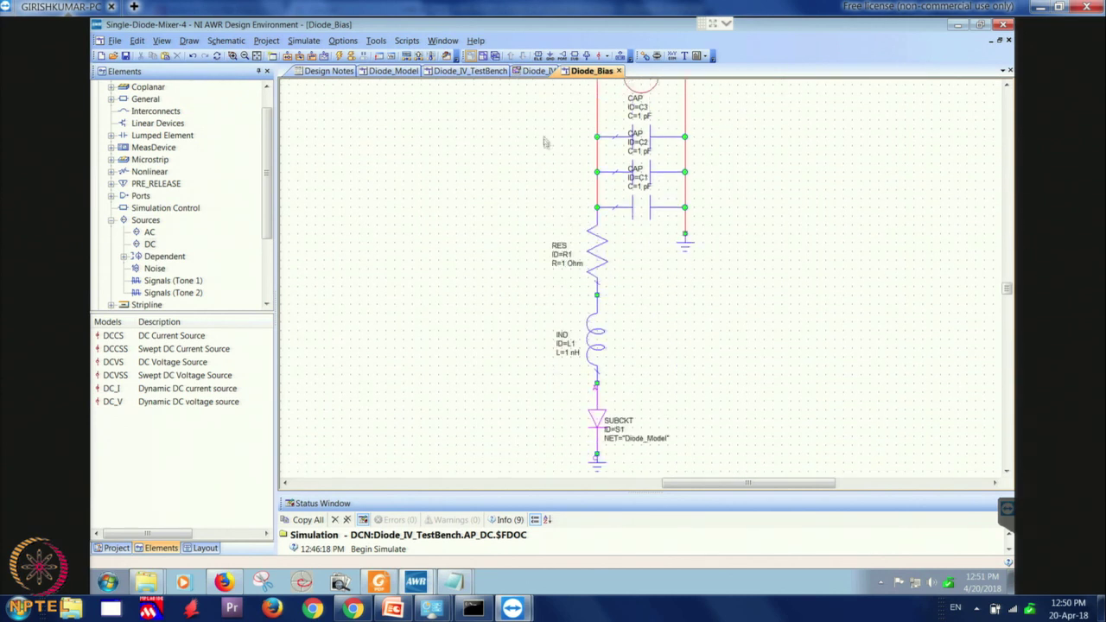
pyautogui.click(533, 73)
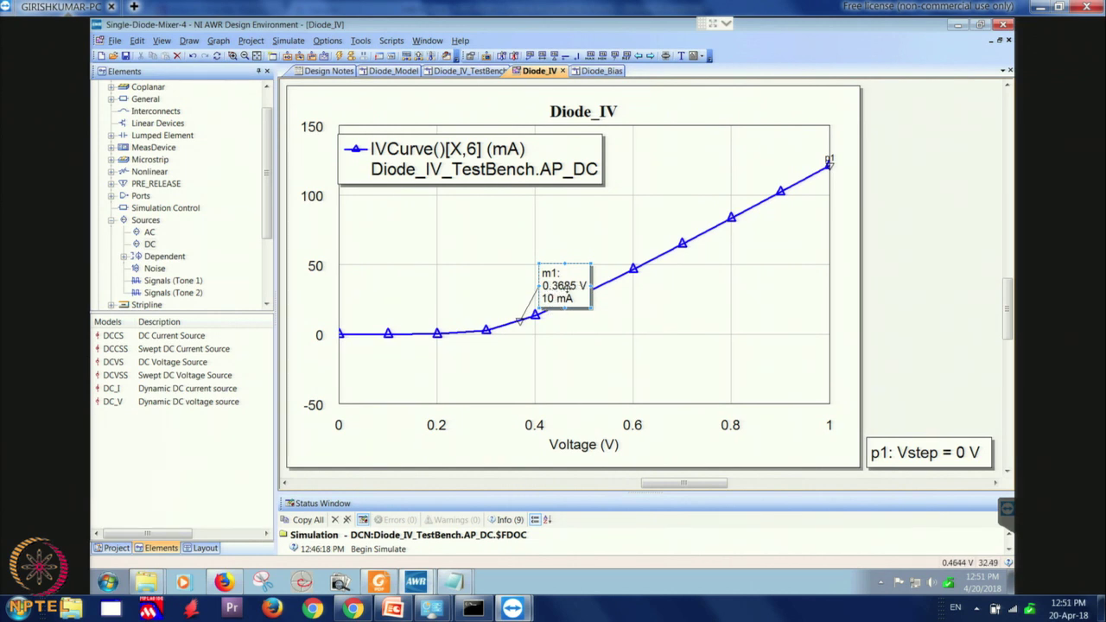
pyautogui.click(596, 71)
pyautogui.doubleClick(565, 263)
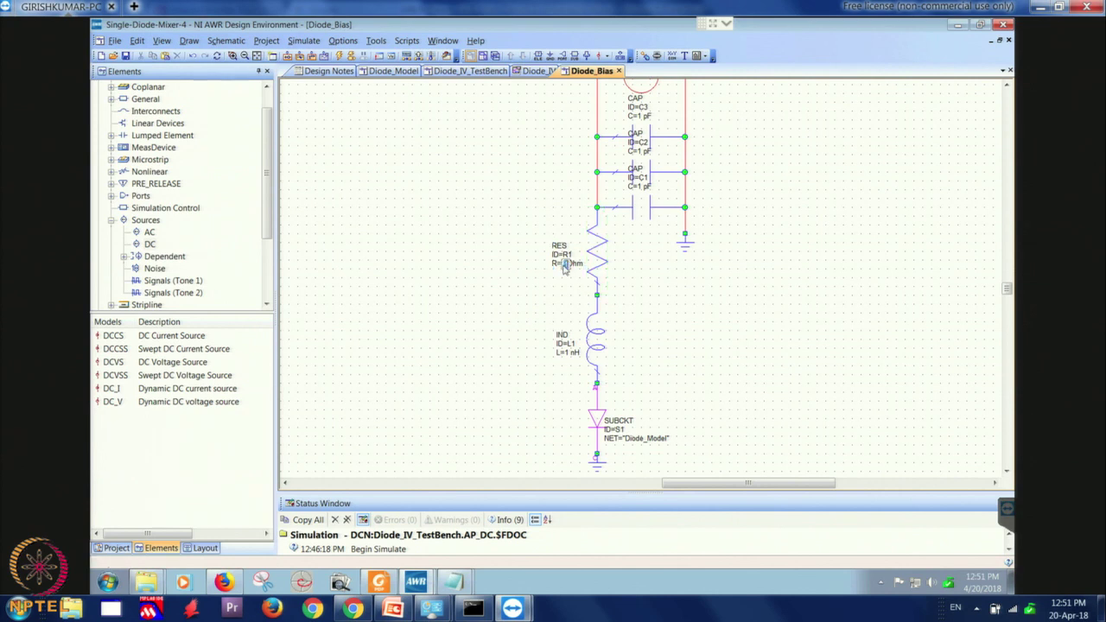
pyautogui.write('270')
pyautogui.press('Return')
# - Set the inductor's value to 68 nH
pyautogui.doubleClick(570, 353)
pyautogui.press('Return')
pyautogui.doubleClick(570, 355)
pyautogui.press('Escape')
# - Set the capacitors' values to 100 pF for C1, 1000 pF for C2 and 1e6 pF for C3
pyautogui.scroll(-1, 520, 381)
pyautogui.scroll(3, 520, 381)
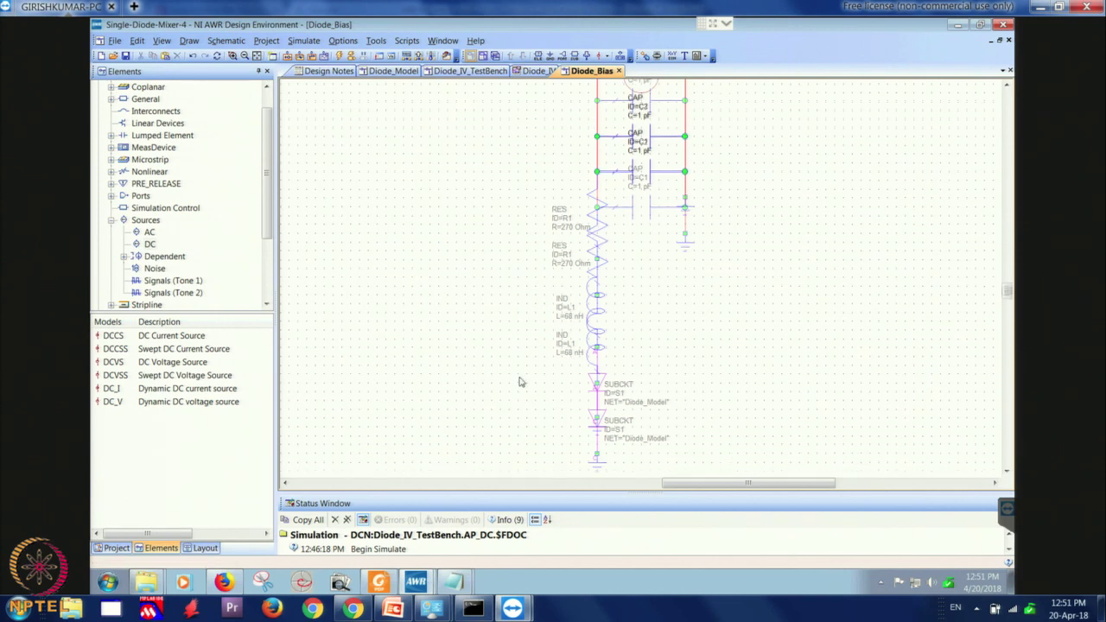
pyautogui.scroll(-1, 520, 381)
pyautogui.scroll(1, 520, 381)
pyautogui.doubleClick(643, 259)
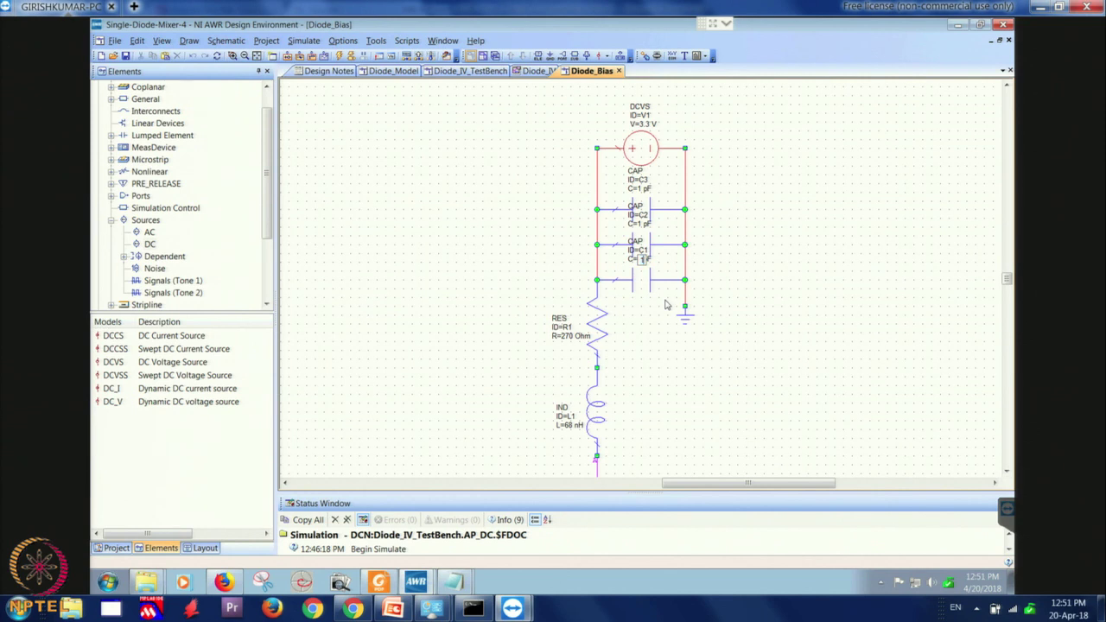
pyautogui.write('100')
pyautogui.click(713, 256)
pyautogui.doubleClick(642, 226)
pyautogui.write('1000')
pyautogui.press('Return')
pyautogui.click(642, 196)
pyautogui.write('1e6')
pyautogui.press('Return')
# - Annotate Diode_Bias with the DC input current of all elements (DCIA) and the DC voltage of all nodes (DCVA_N)
pyautogui.scroll(-2, 686, 230)
pyautogui.scroll(-1, 521, 246)
pyautogui.scroll(-1, 521, 246)
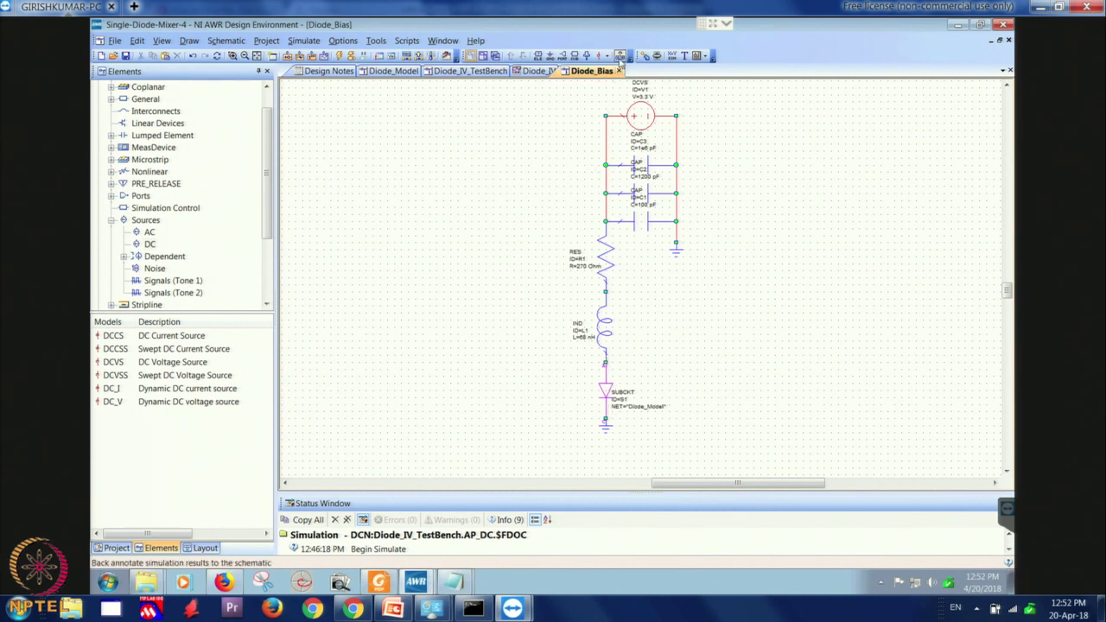
pyautogui.click(619, 57)
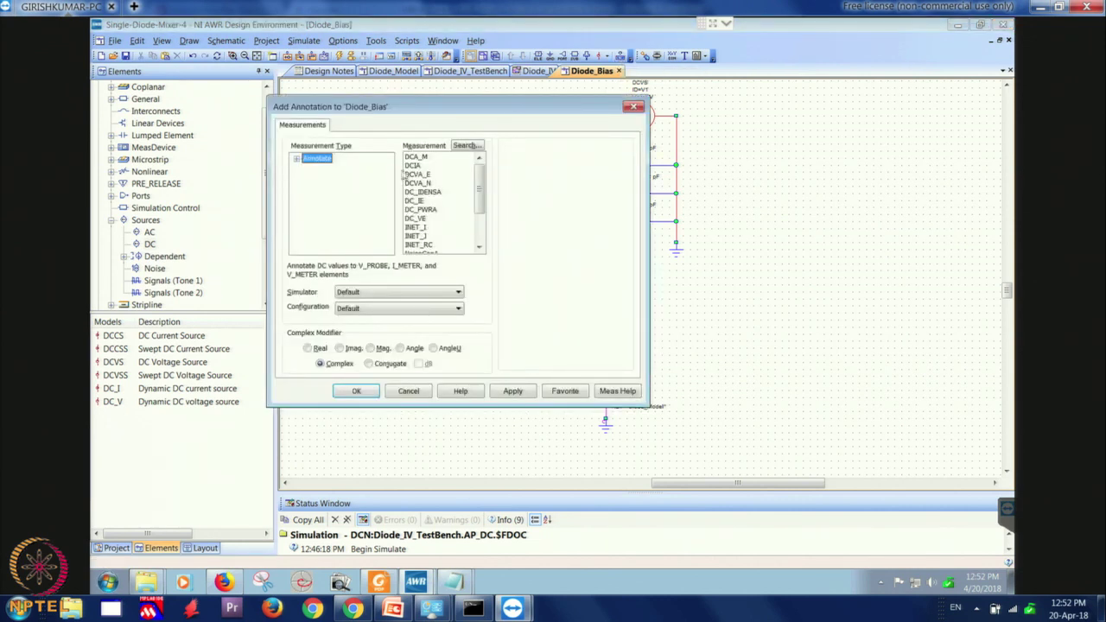
pyautogui.click(415, 167)
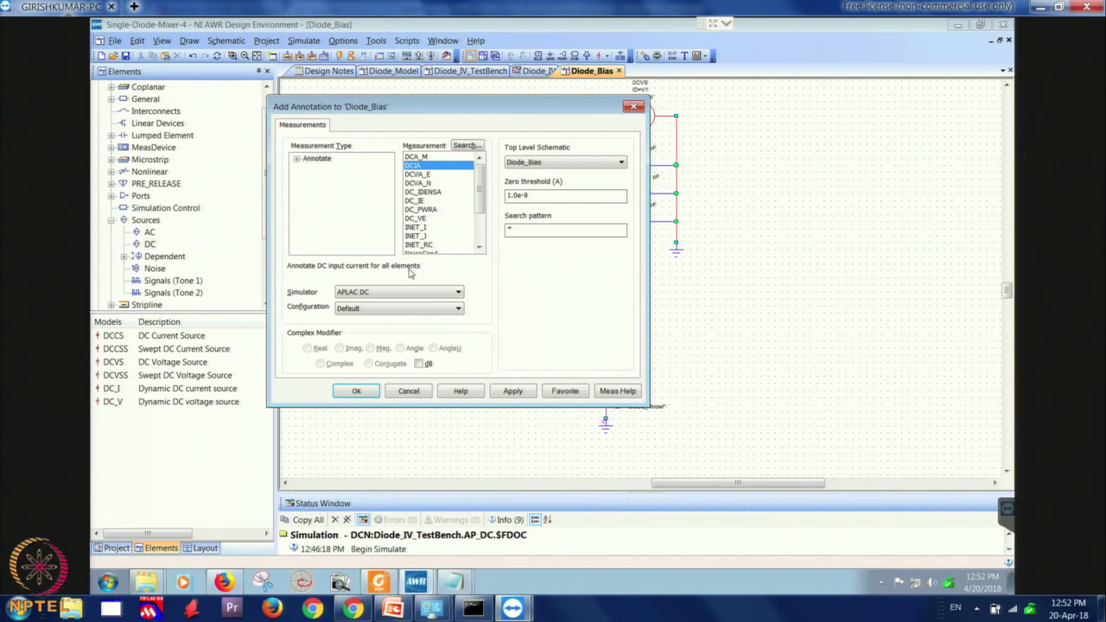
pyautogui.click(548, 163)
pyautogui.click(548, 174)
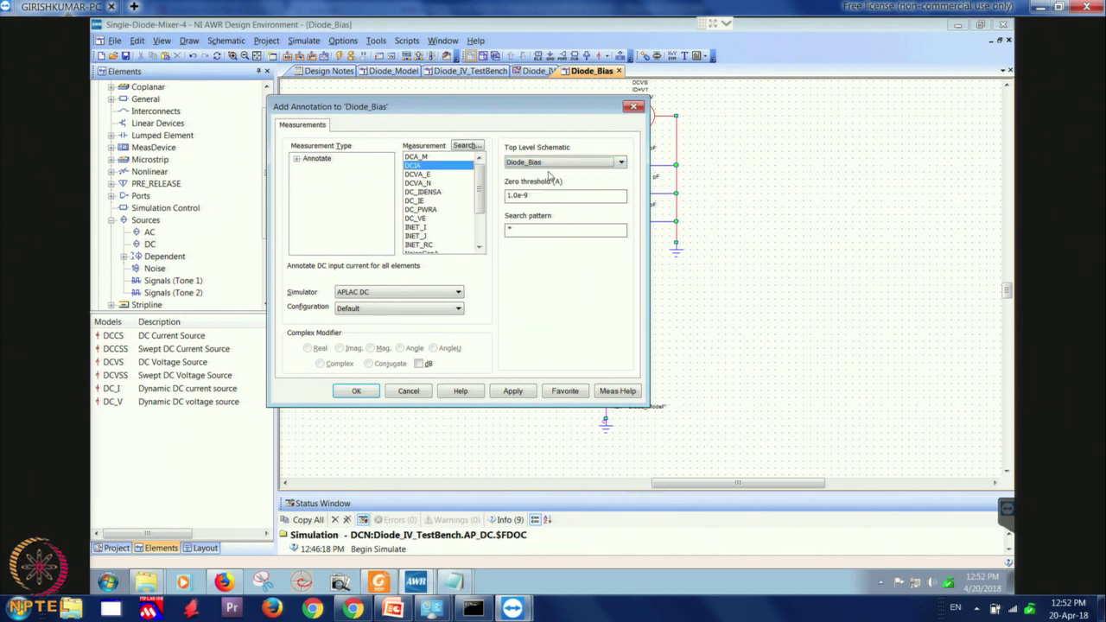
pyautogui.click(514, 392)
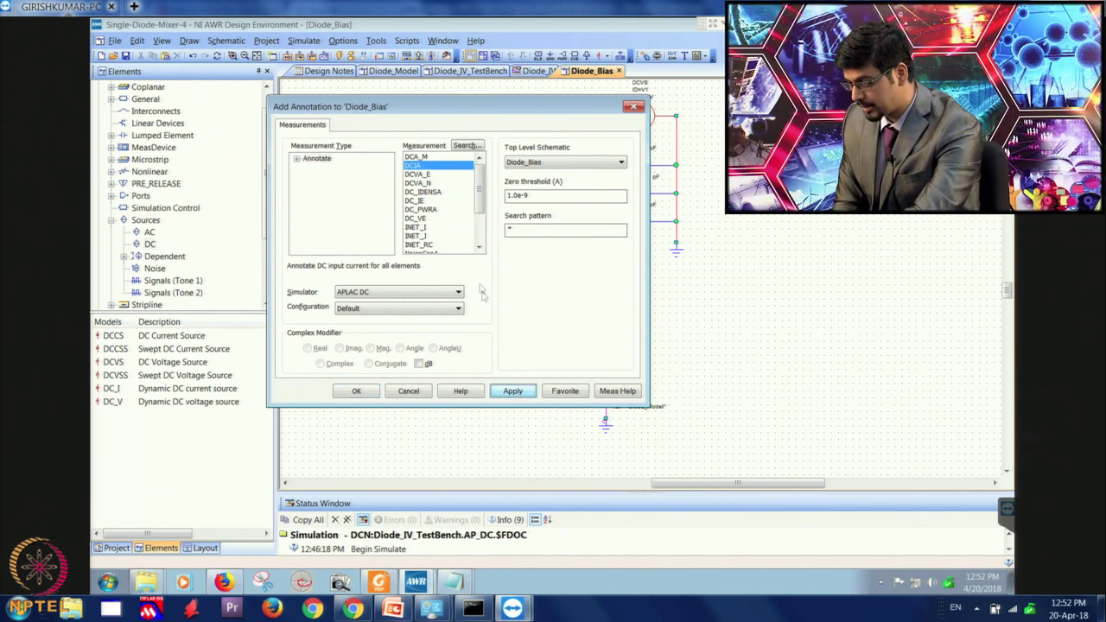
pyautogui.click(427, 183)
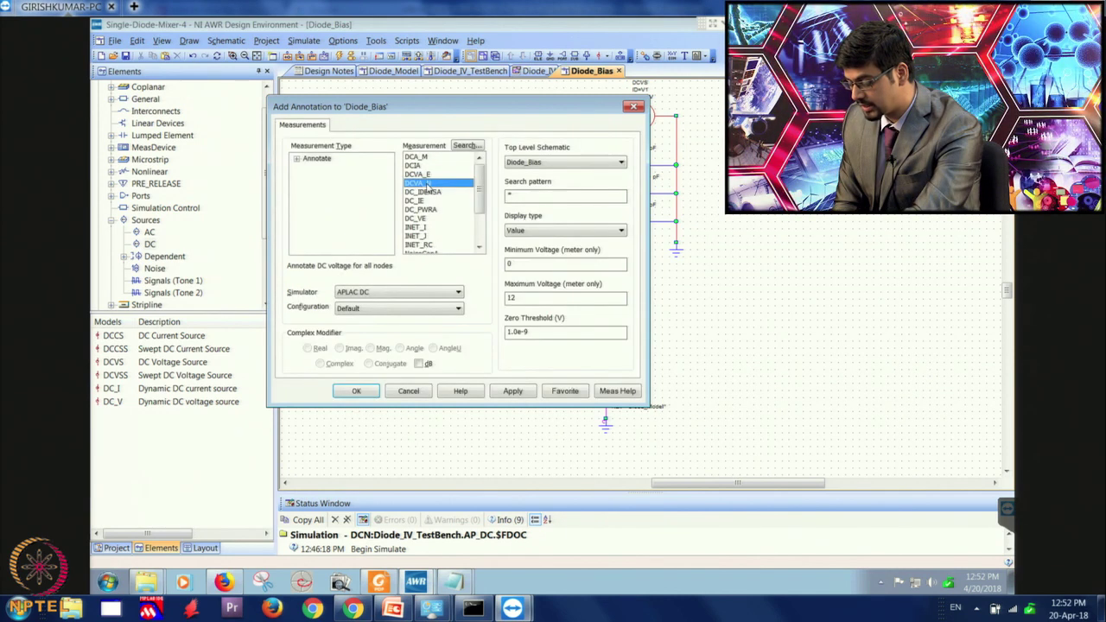
pyautogui.click(512, 391)
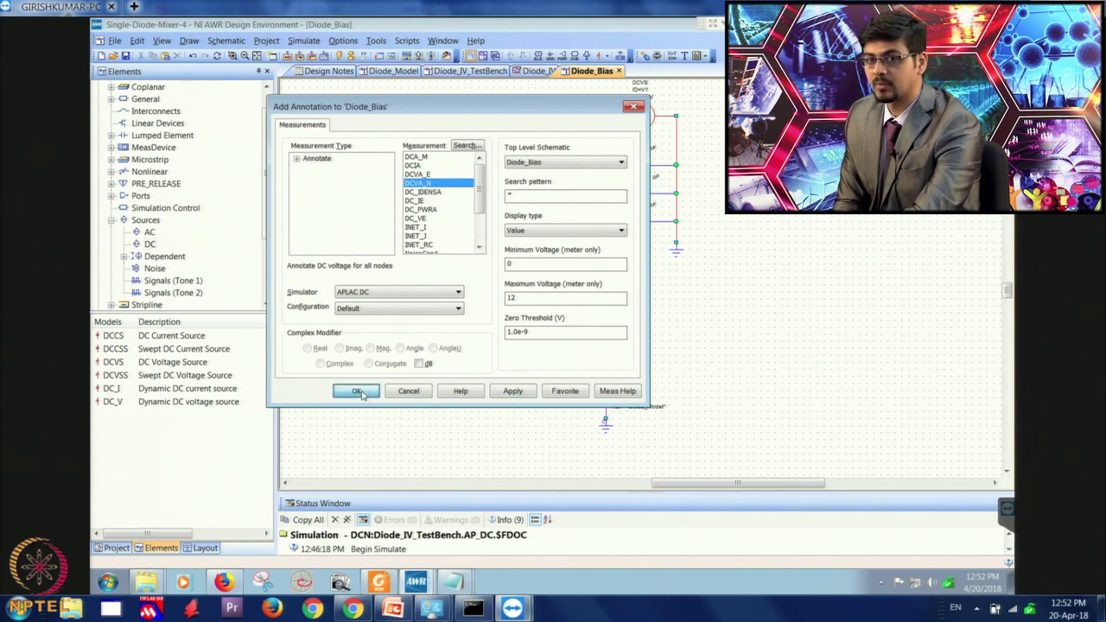
# - Apply the all-node DC voltage annotation (DCVA_N) to Diode_Bias and run the simulation
pyautogui.click(357, 391)
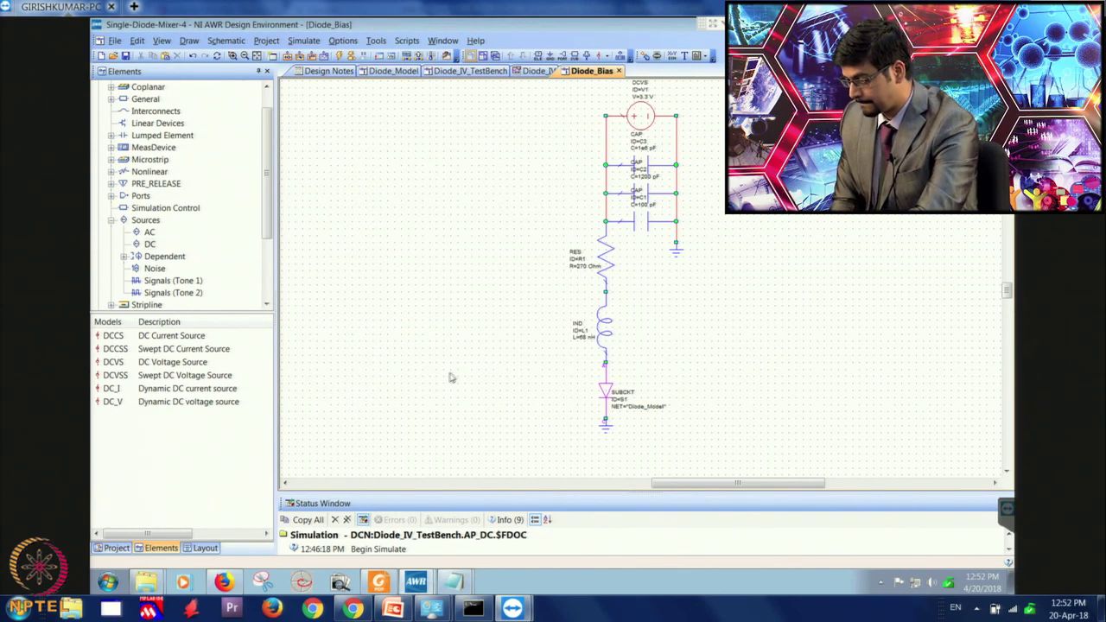
pyautogui.scroll(-1, 453, 373)
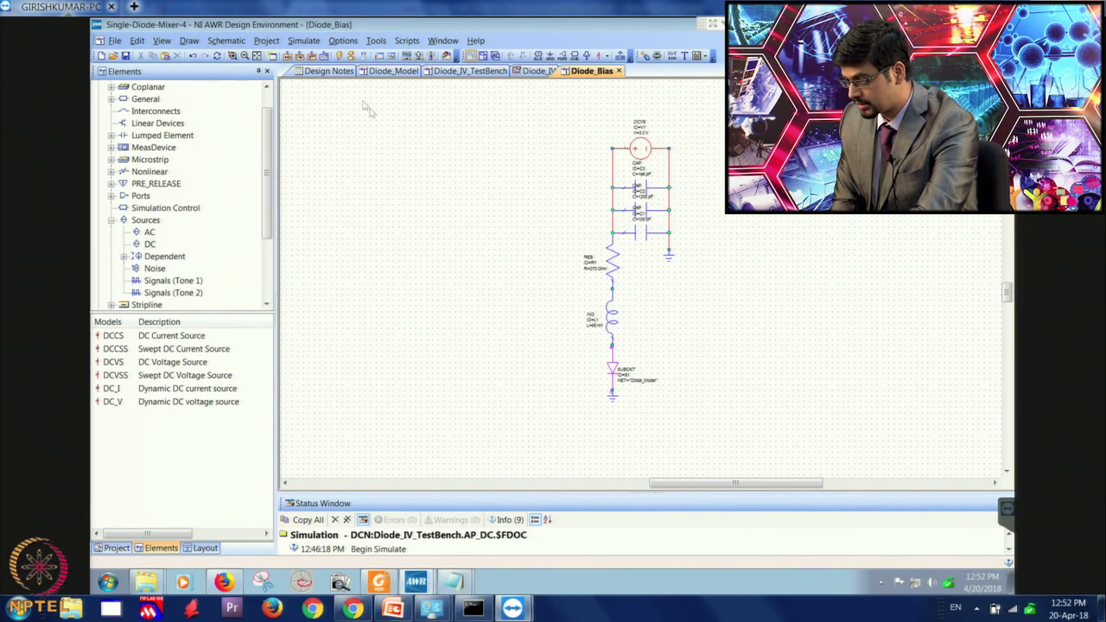
pyautogui.click(339, 57)
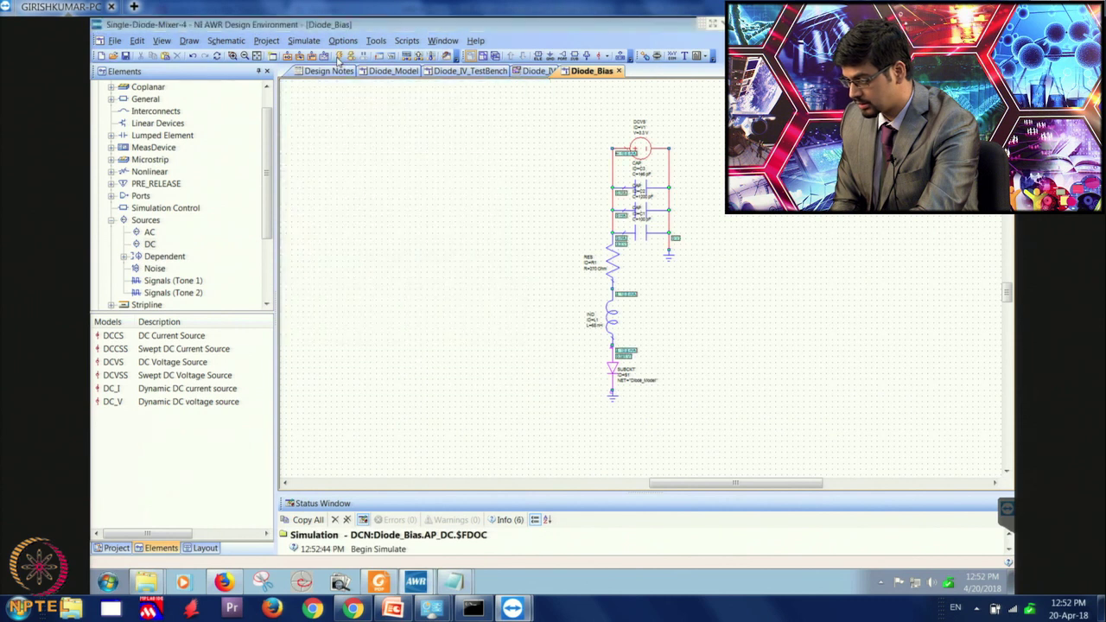
# - Compare the annotated diode current and voltage in Diode_Bias with marker m1 on the Diode_IV graph
pyautogui.scroll(3, 679, 271)
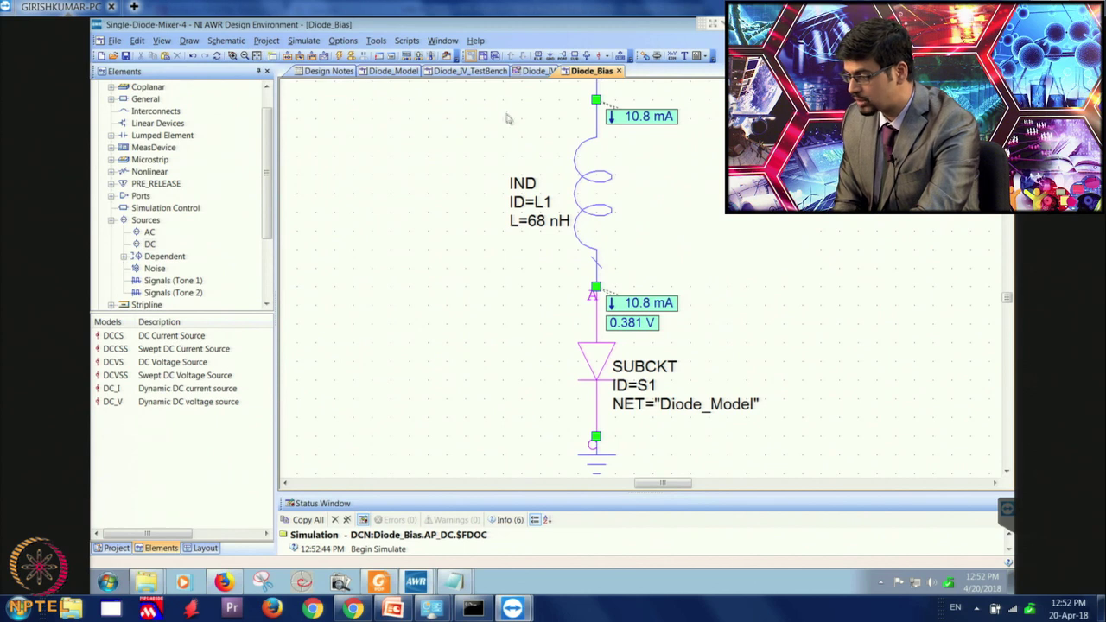
pyautogui.click(537, 70)
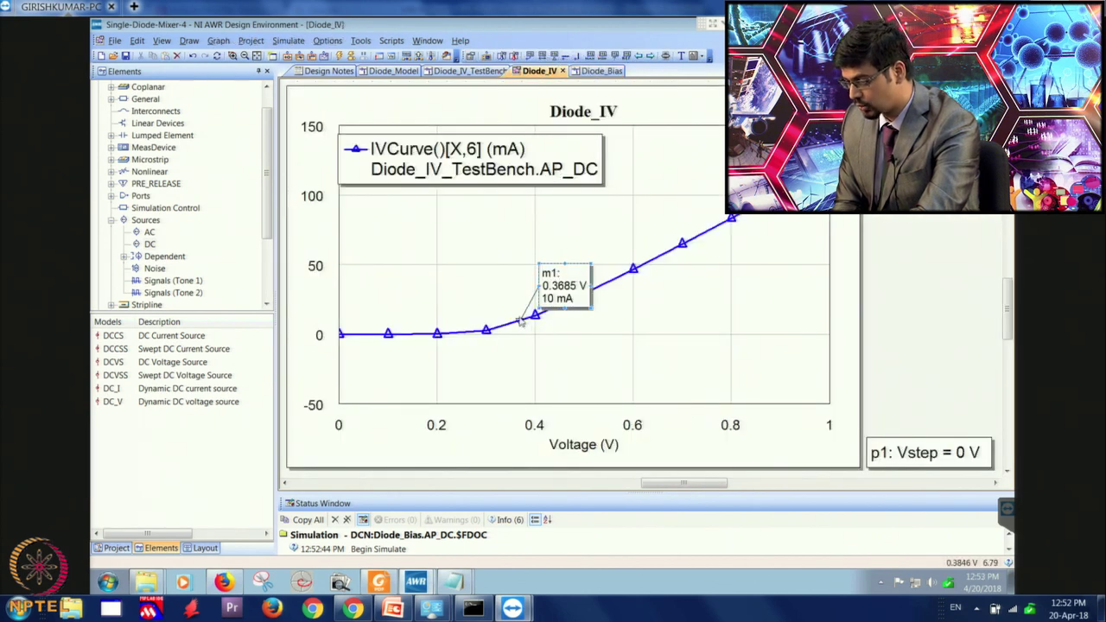
pyautogui.click(603, 71)
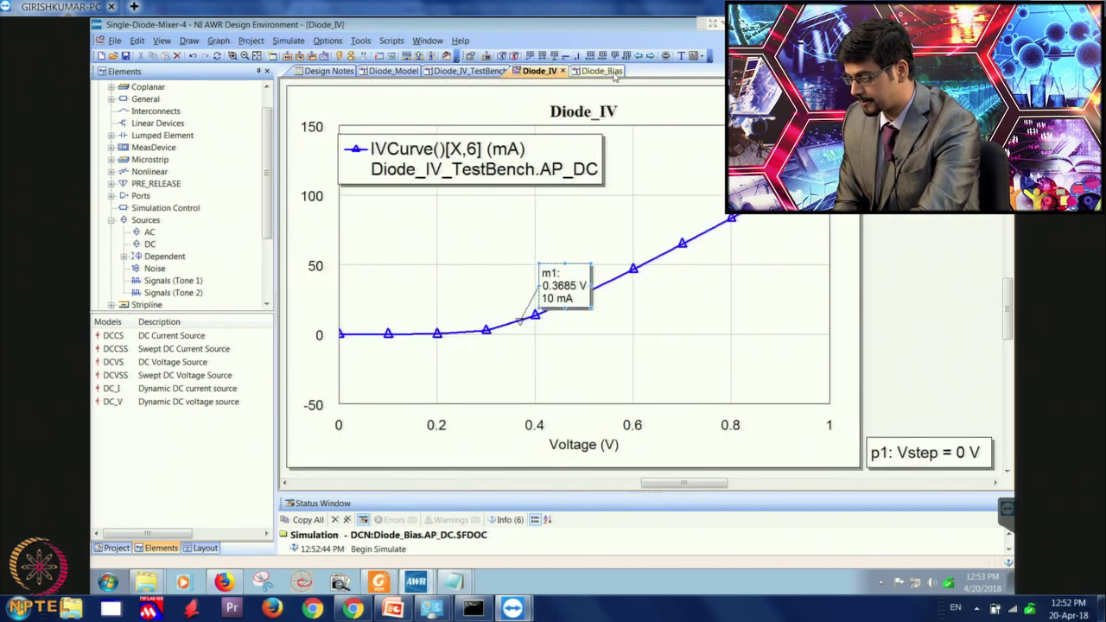
pyautogui.scroll(-1, 508, 364)
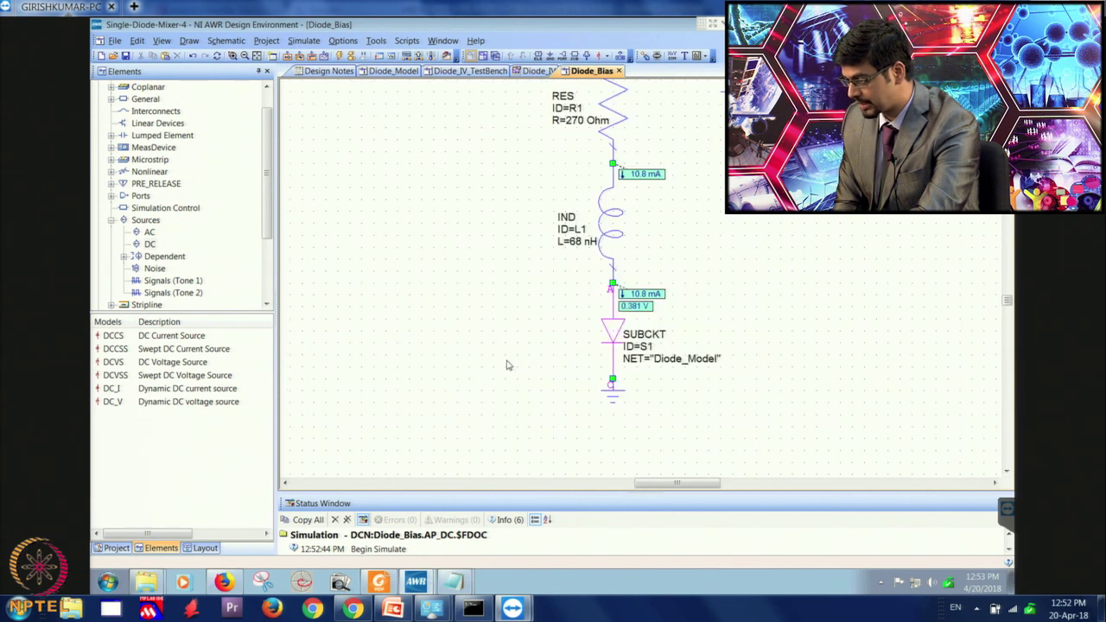
pyautogui.scroll(-1, 572, 323)
pyautogui.scroll(-1, 610, 412)
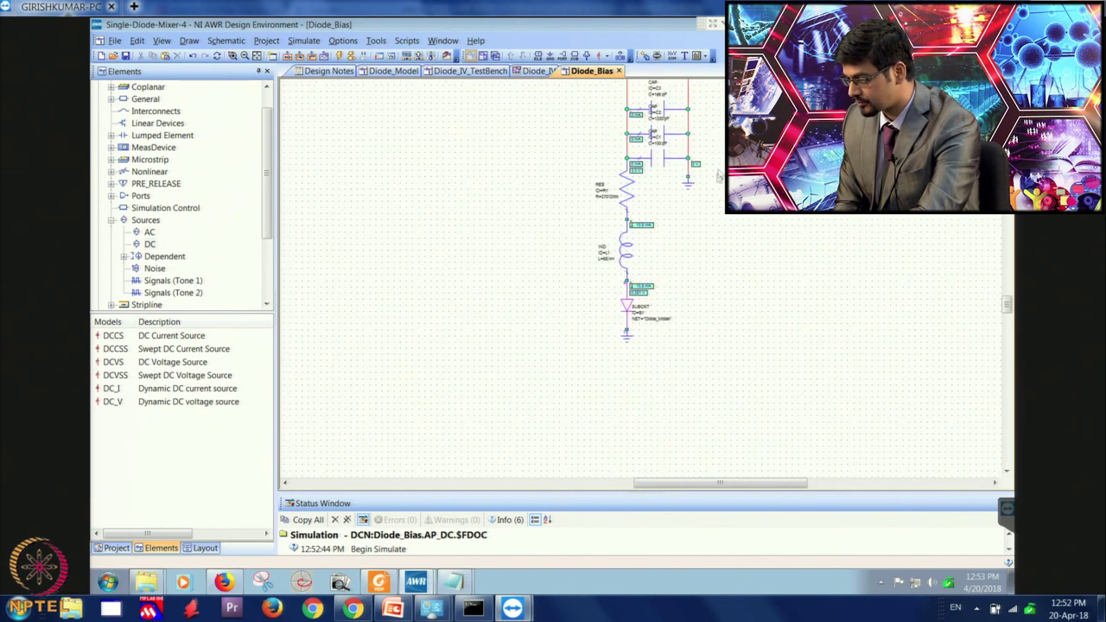
pyautogui.scroll(-1, 578, 363)
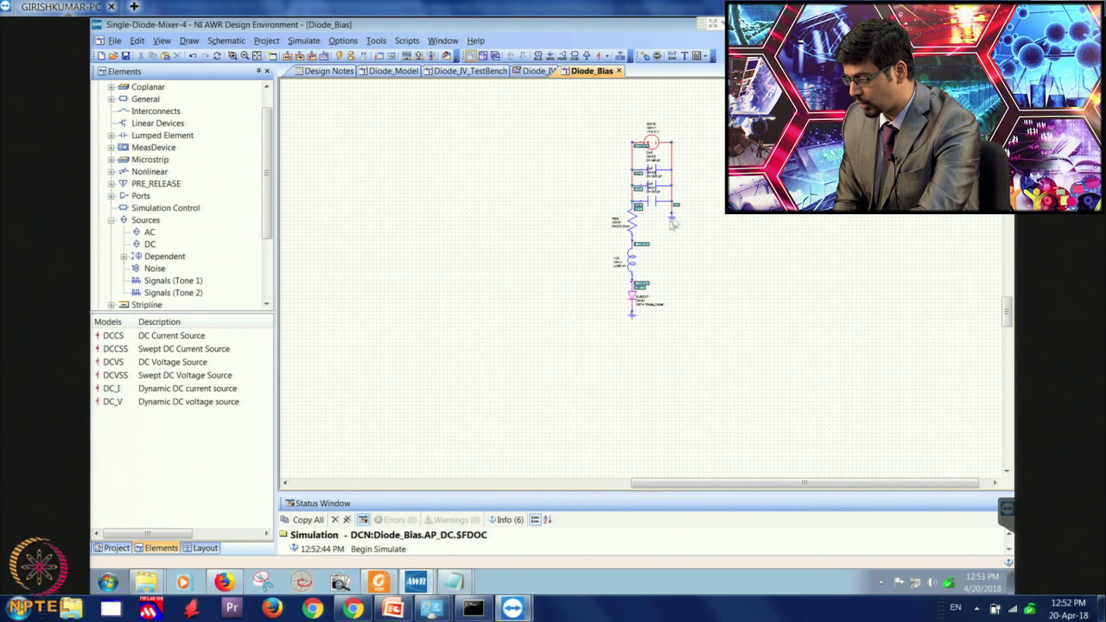
# - Place two copies of the 100 pF capacitor C1, one on each side of the node between inductor and diode
pyautogui.scroll(2, 673, 224)
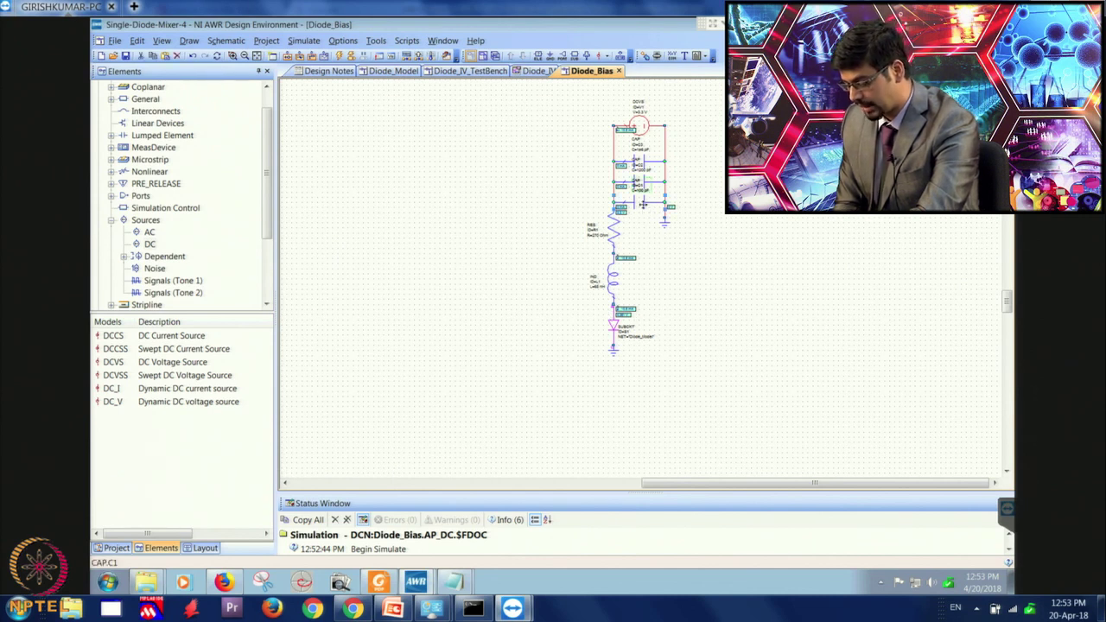
pyautogui.moveTo(644, 209); pyautogui.dragTo(628, 215)
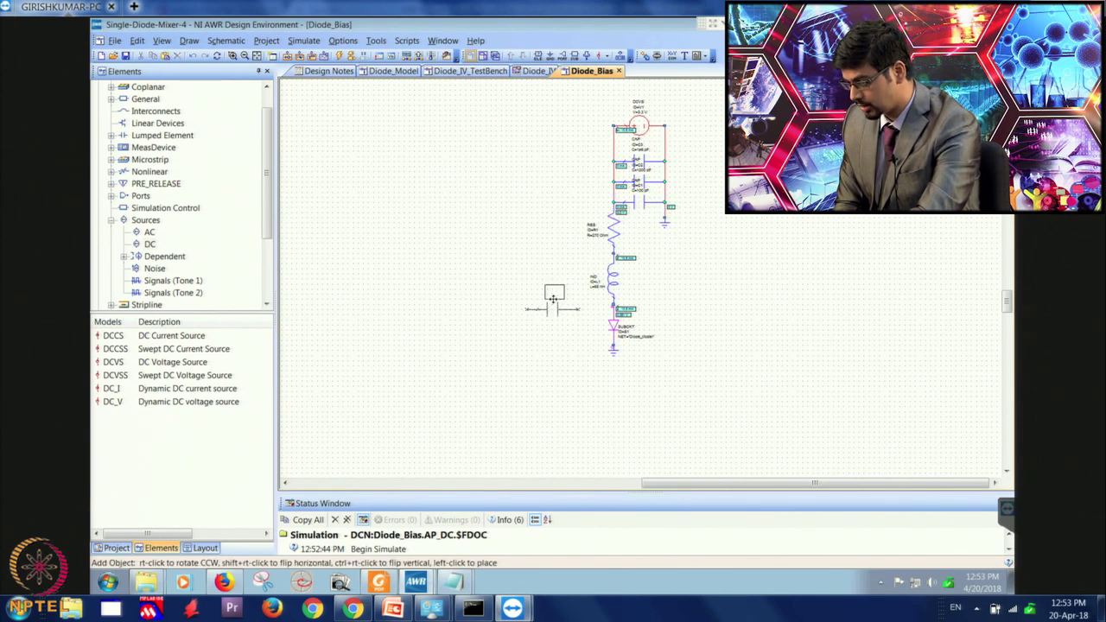
pyautogui.click(553, 298)
pyautogui.hotkey('ctrl', 'v')
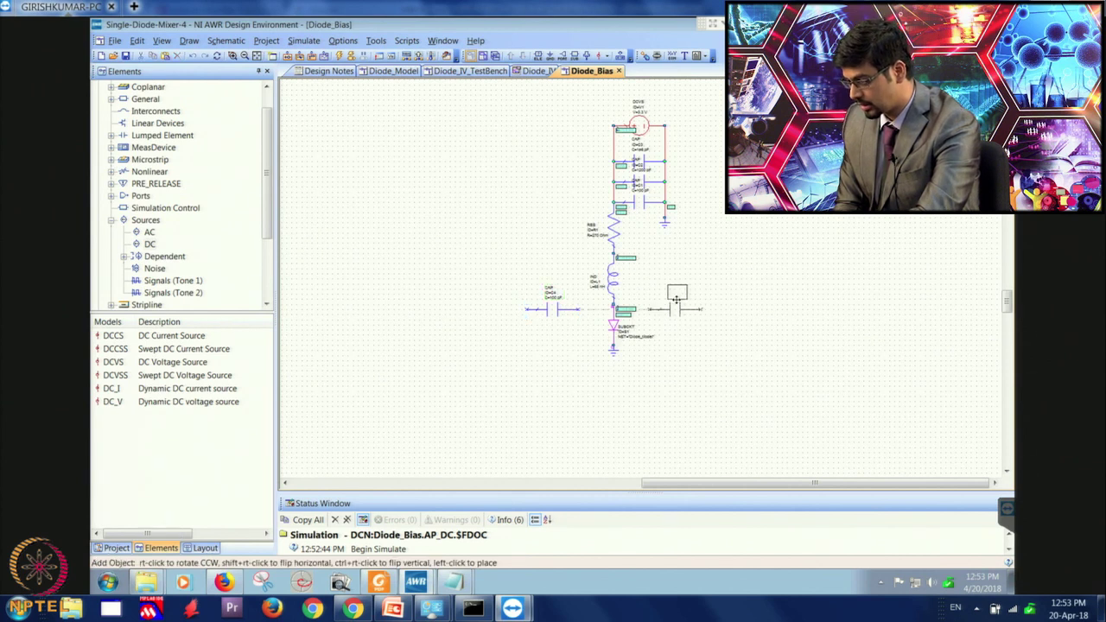
pyautogui.click(678, 304)
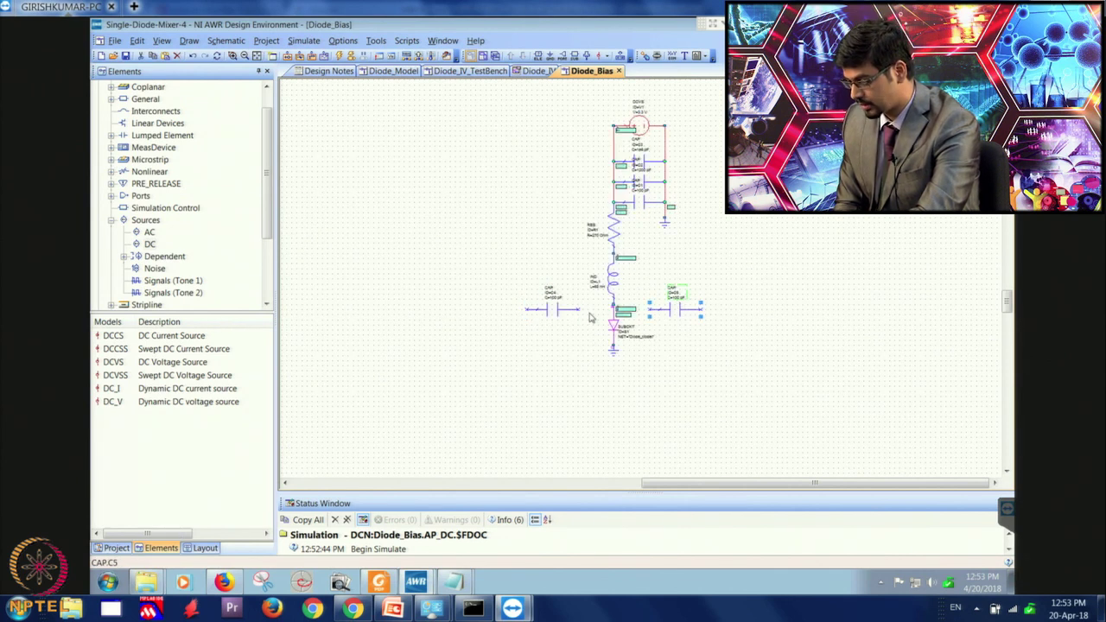
# - Align capacitors C4 and C5 with the diode's anode node and wire each of them to it
pyautogui.click(580, 309)
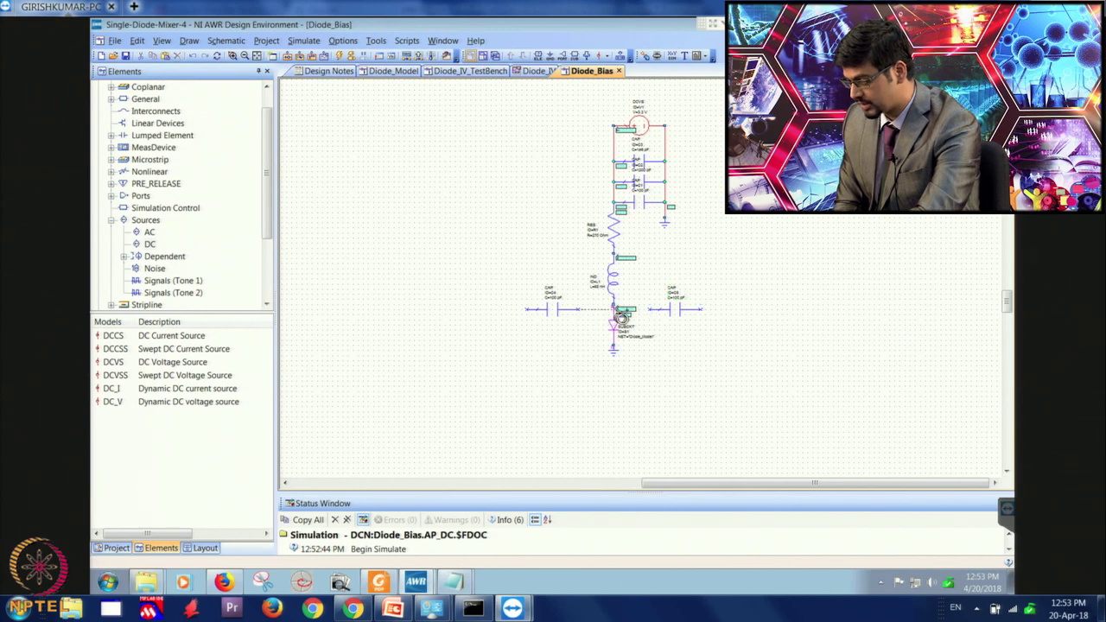
pyautogui.click(614, 309)
pyautogui.scroll(3, 595, 328)
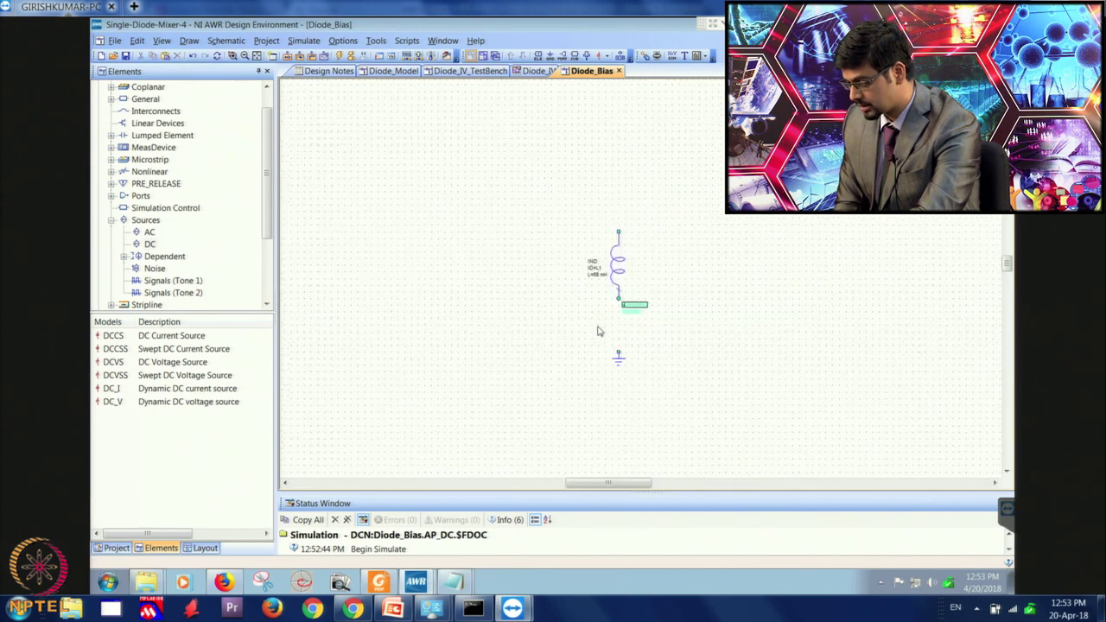
pyautogui.moveTo(499, 291); pyautogui.dragTo(499, 279)
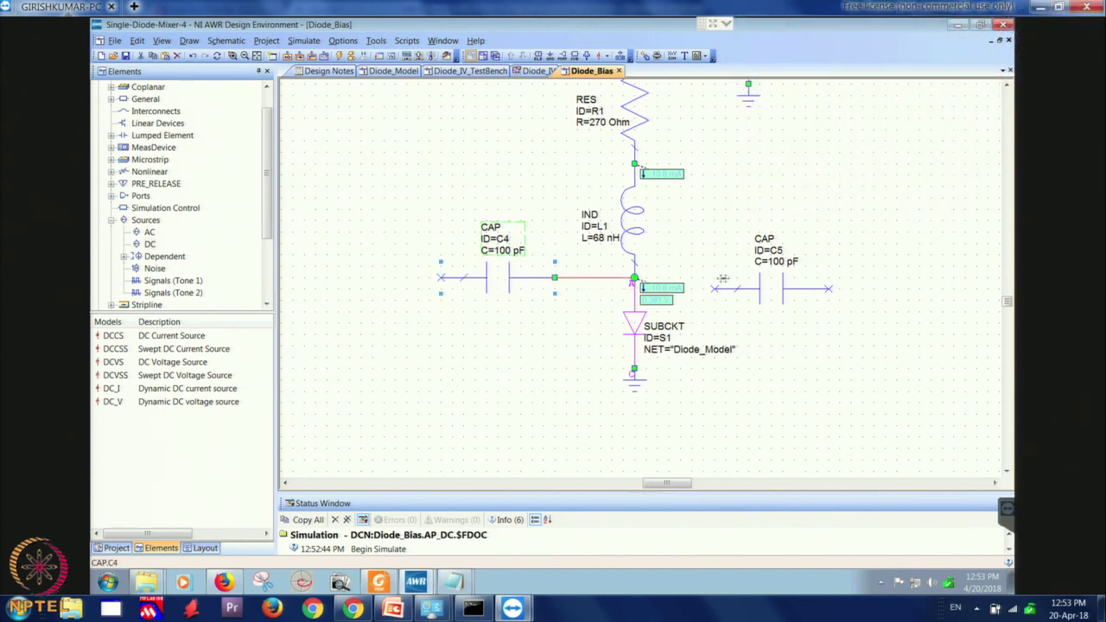
pyautogui.click(763, 284)
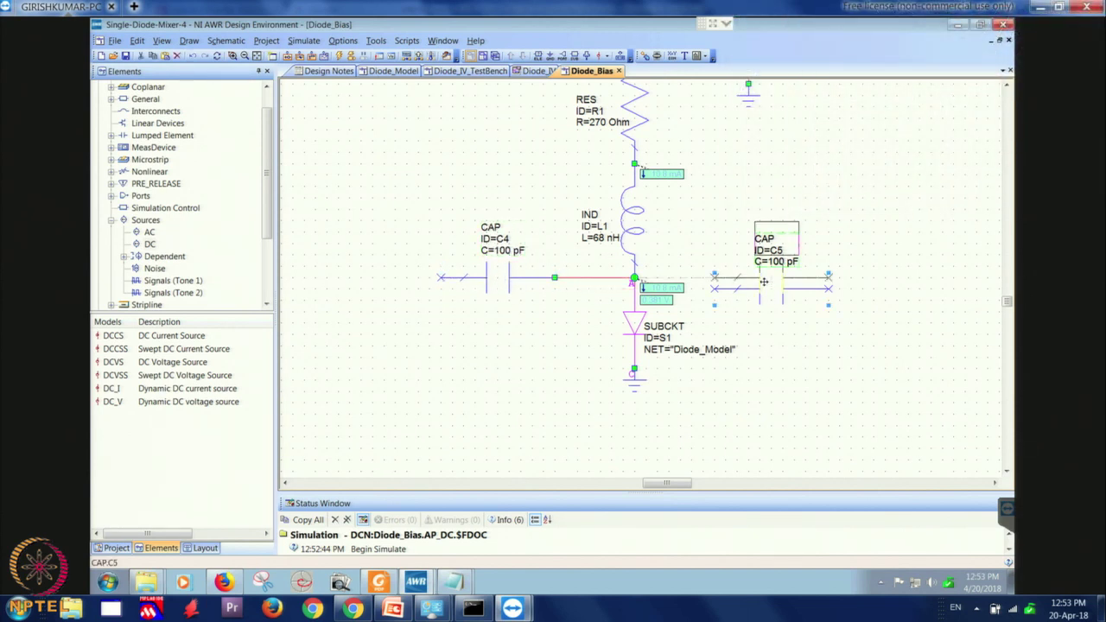
pyautogui.moveTo(763, 282); pyautogui.dragTo(764, 271)
pyautogui.click(635, 278)
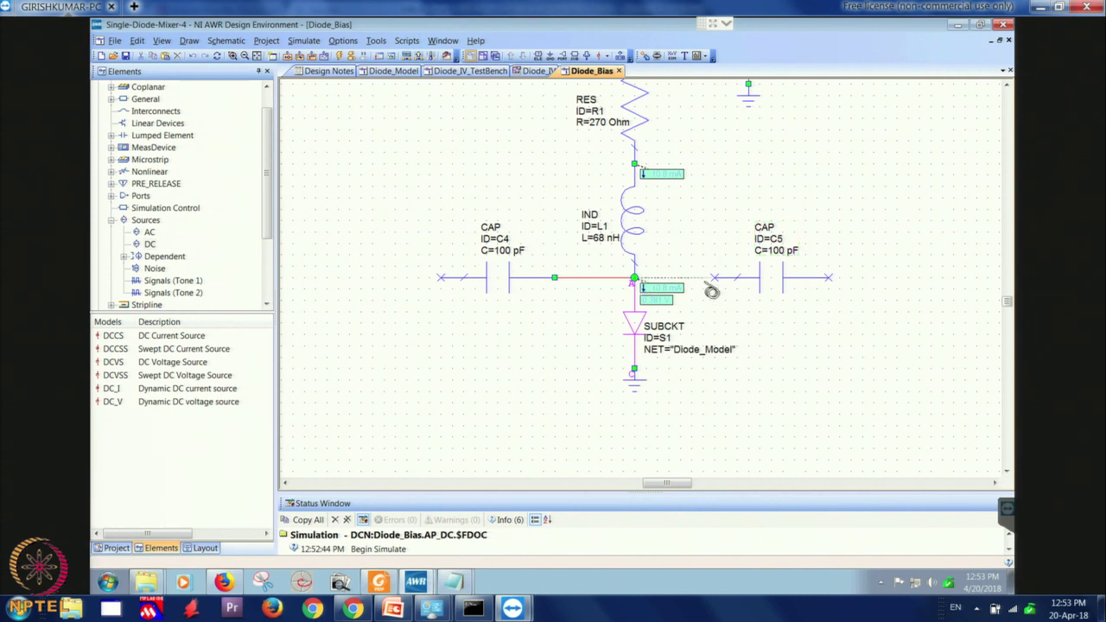
pyautogui.click(714, 278)
# - Attach port 1 to the free end of capacitor C4 and port 2, rotated to face it, to the free end of C5
pyautogui.click(562, 56)
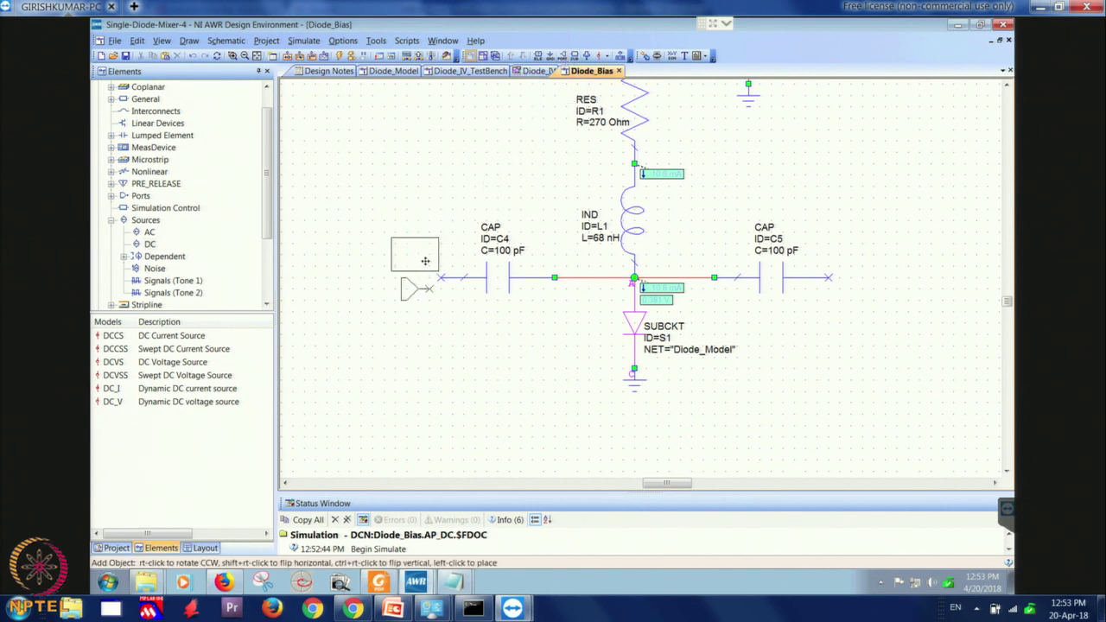
pyautogui.click(423, 251)
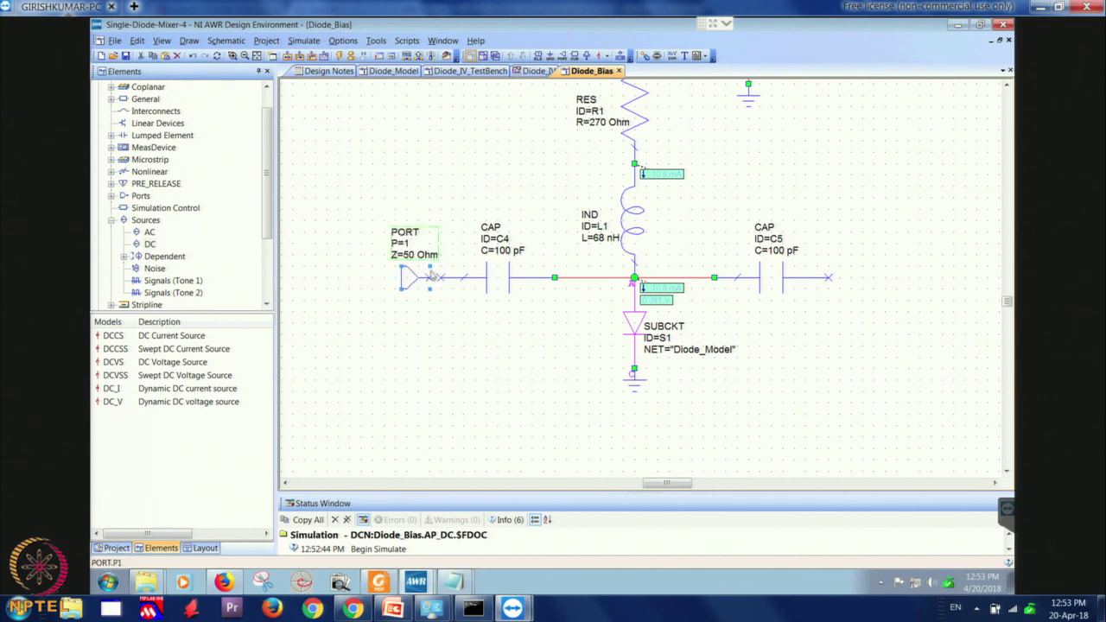
pyautogui.moveTo(423, 276); pyautogui.dragTo(436, 276)
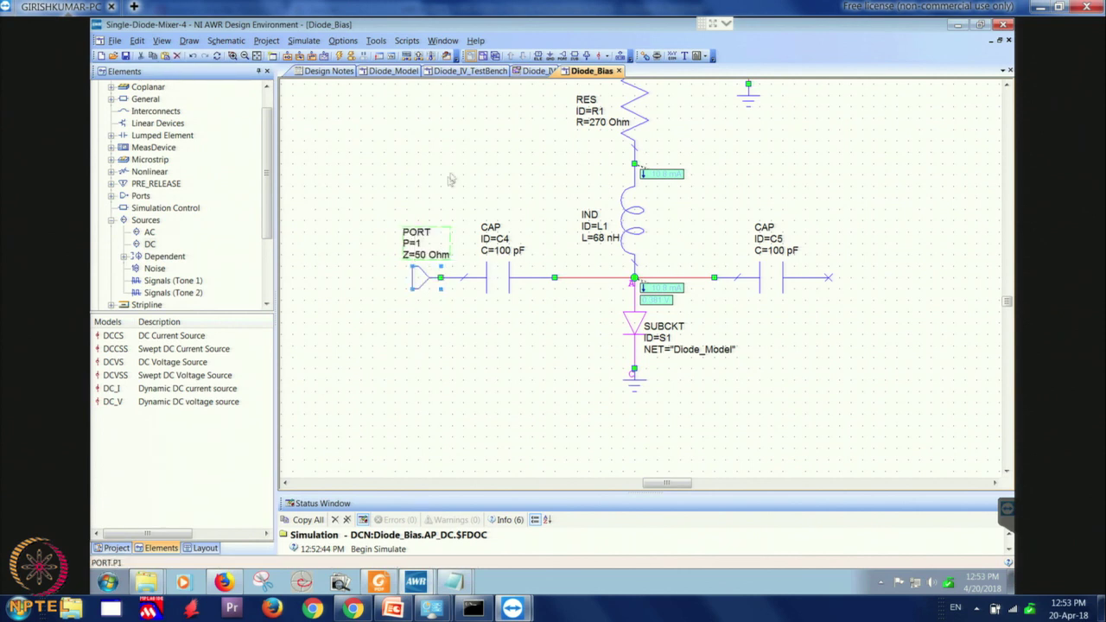
pyautogui.click(572, 56)
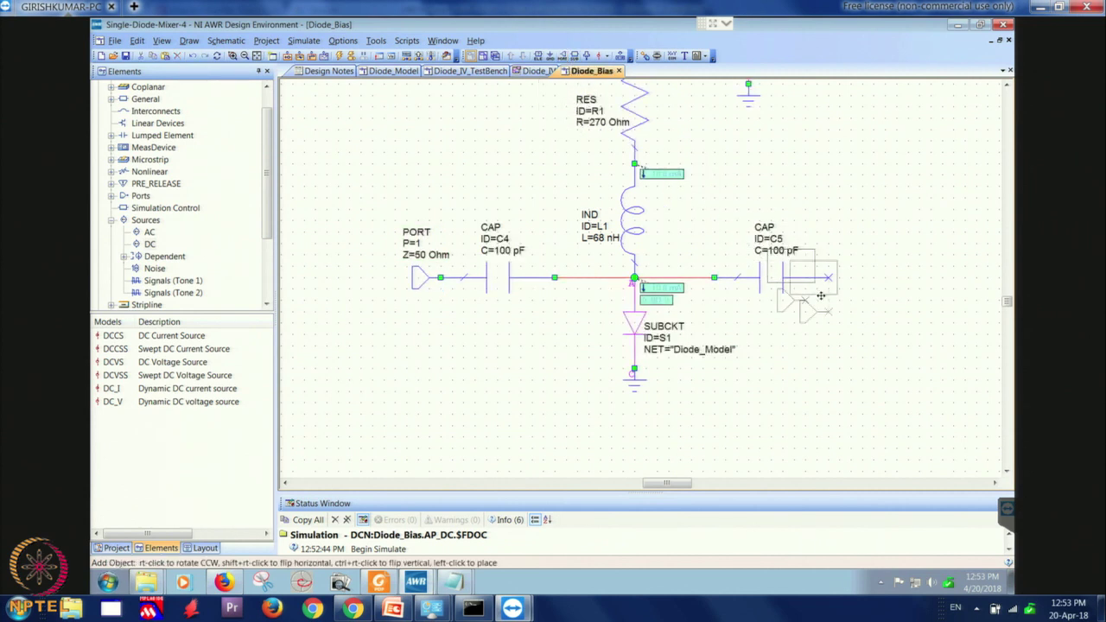
pyautogui.rightClick(821, 295)
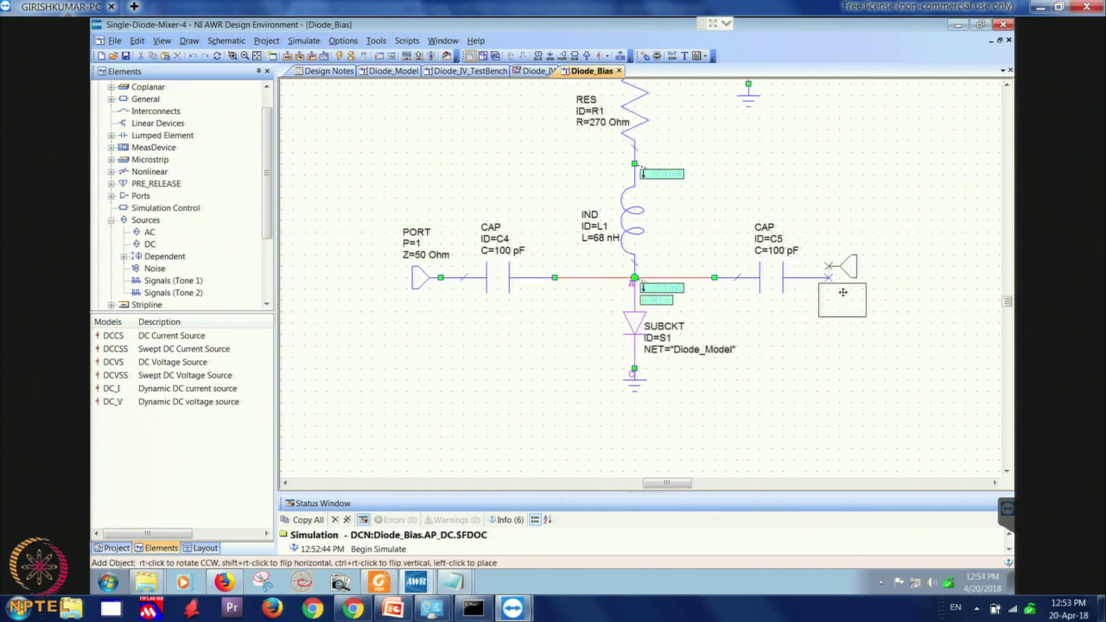
pyautogui.click(842, 294)
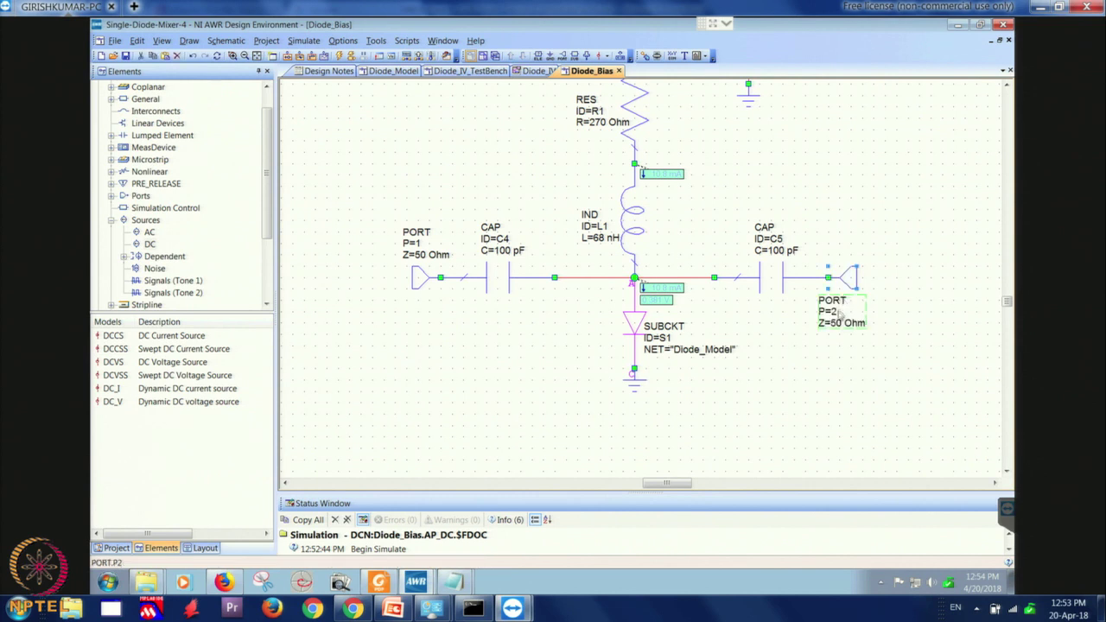
pyautogui.click(809, 367)
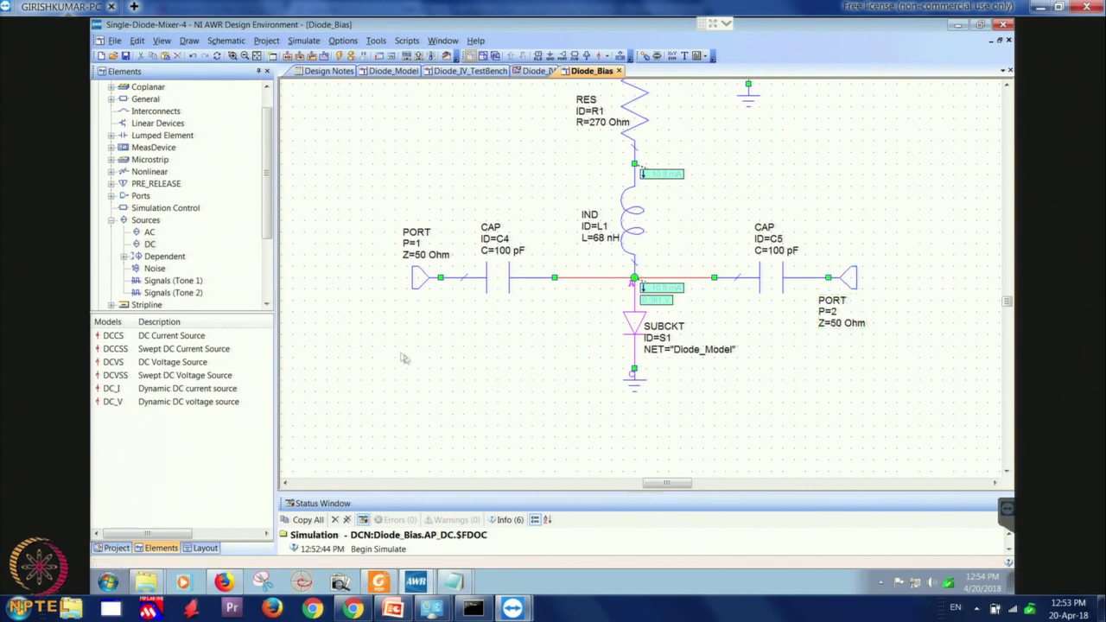
# - Set the PIN_ID of port 1 to IN
pyautogui.doubleClick(415, 279)
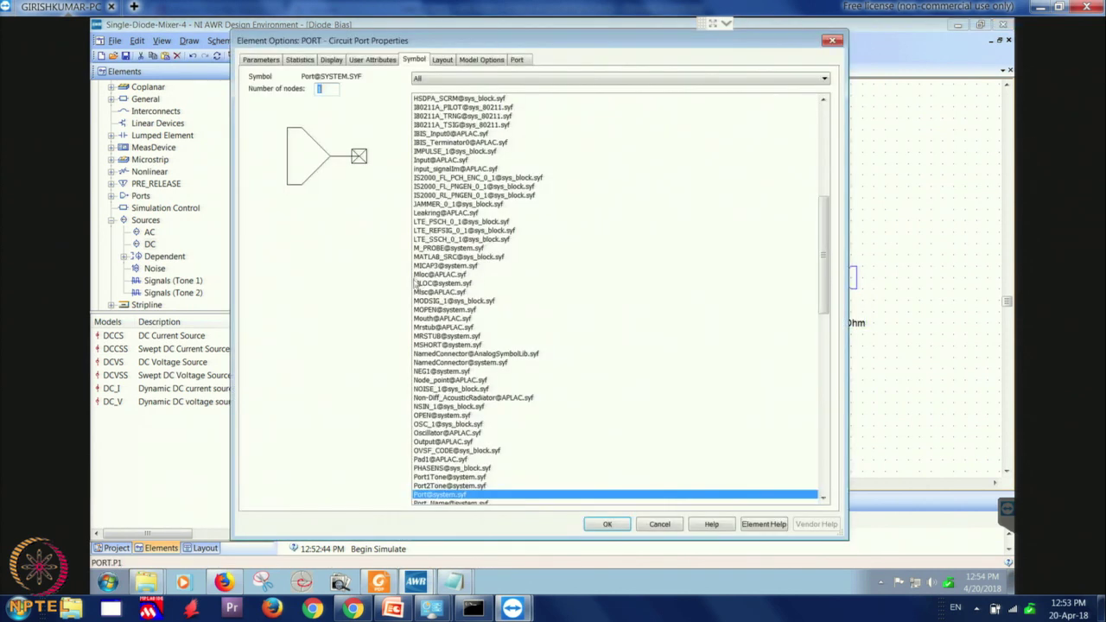
pyautogui.click(262, 60)
pyautogui.click(291, 110)
pyautogui.write('IN')
pyautogui.press('Return')
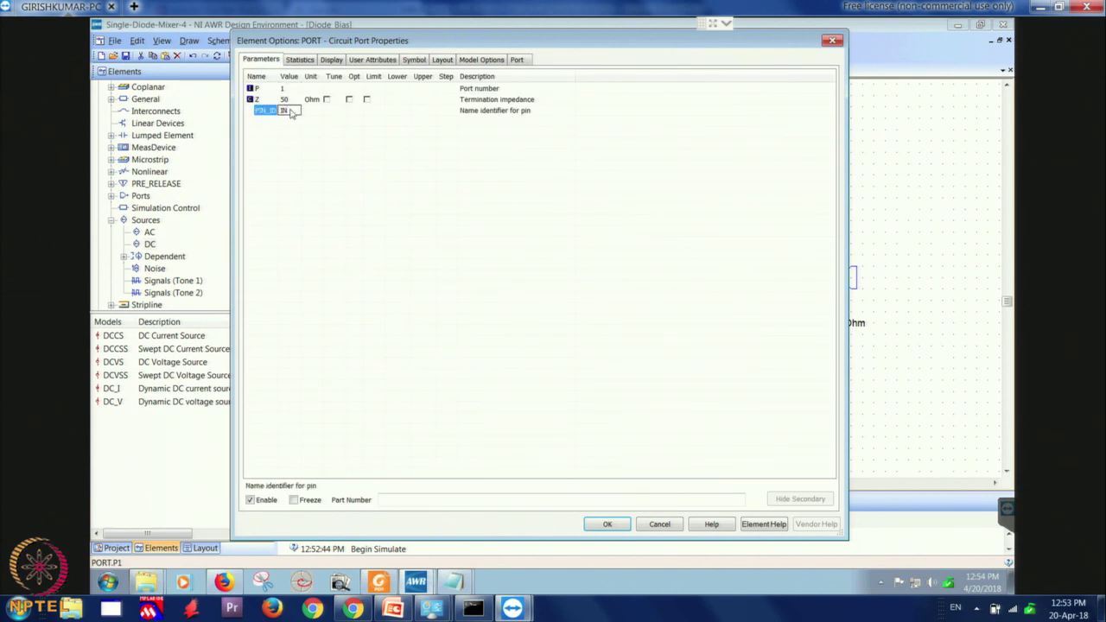
pyautogui.click(607, 524)
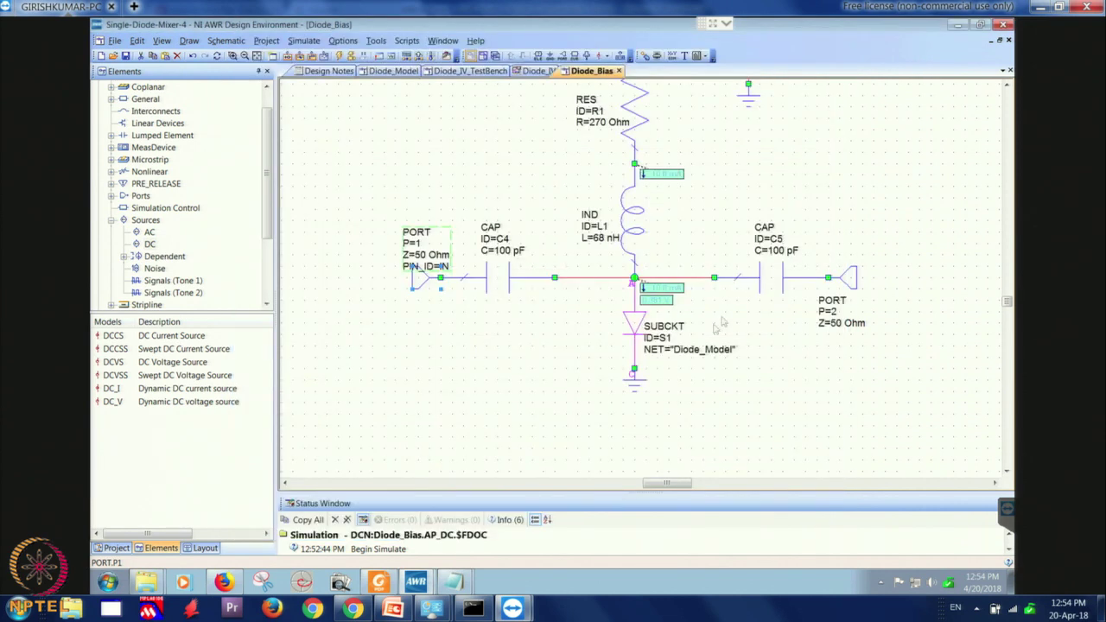
# - Set the PIN_ID of port 2 to OUT
pyautogui.click(837, 310)
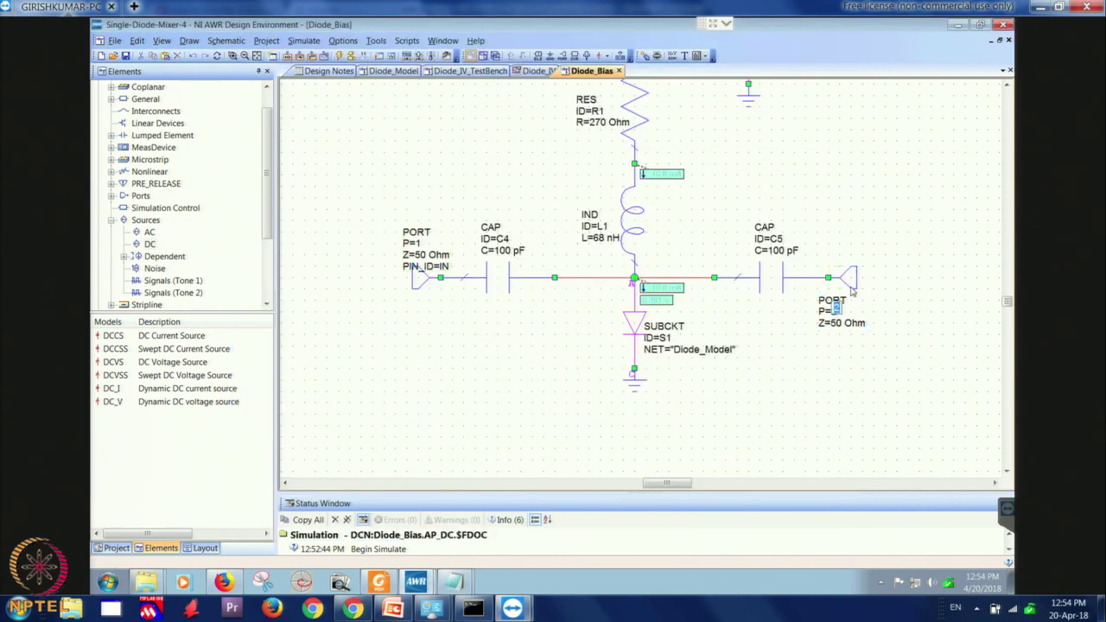
pyautogui.press('Escape')
pyautogui.doubleClick(851, 288)
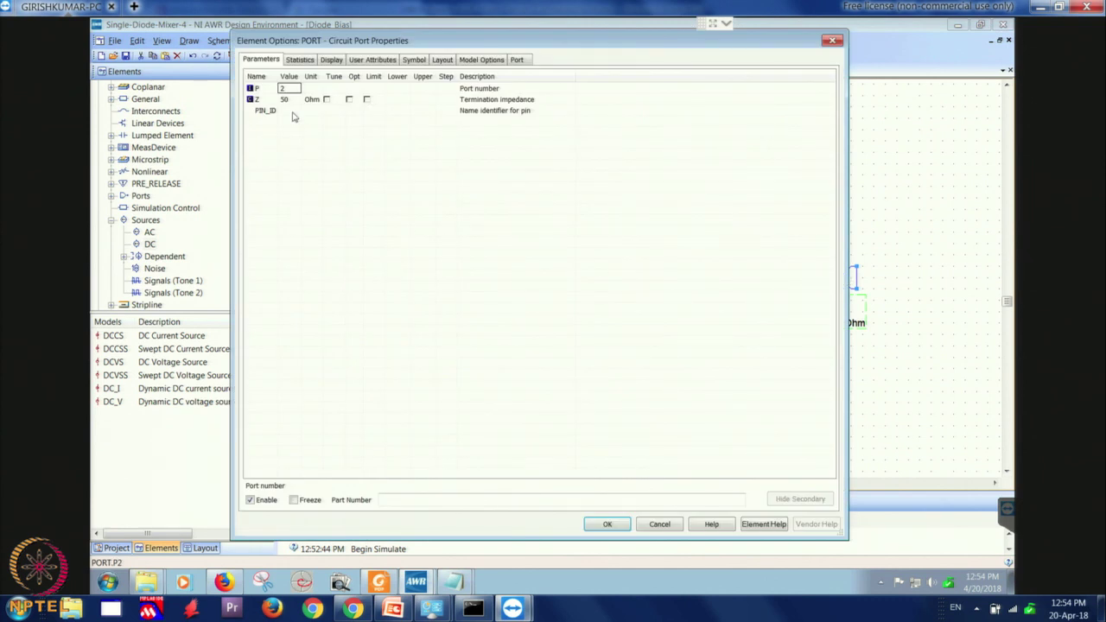
pyautogui.click(294, 111)
pyautogui.write('O1')
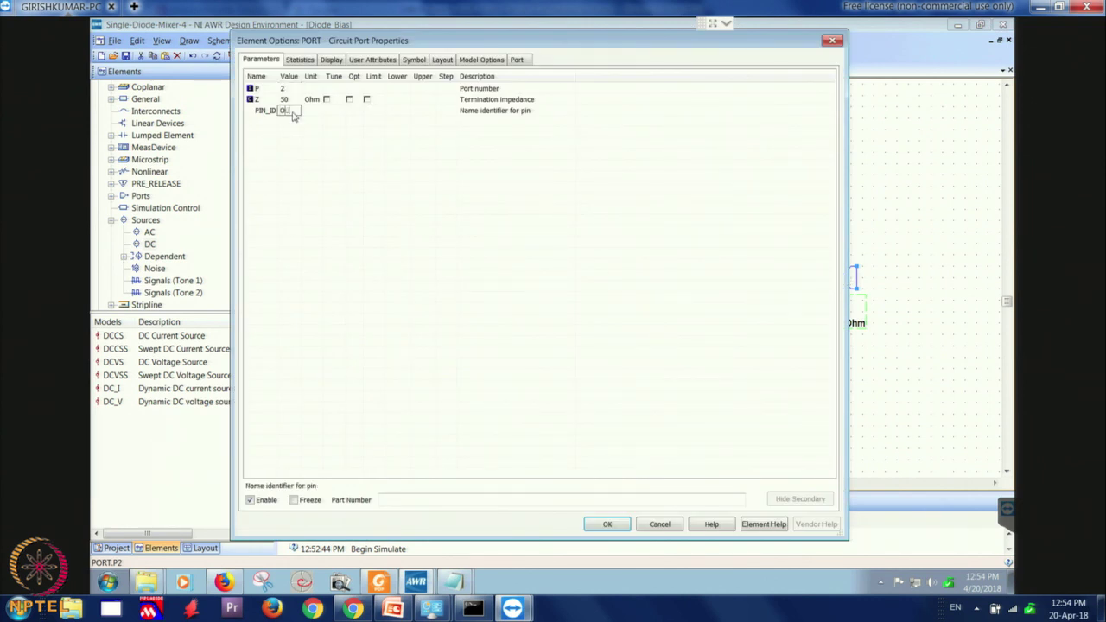
pyautogui.click(598, 526)
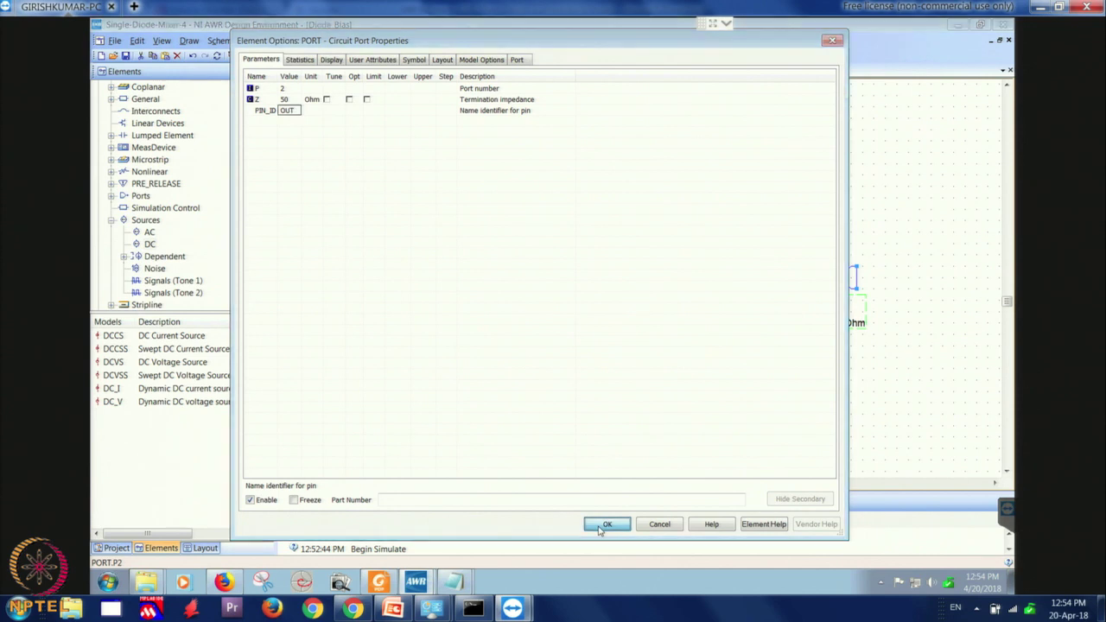
pyautogui.click(545, 370)
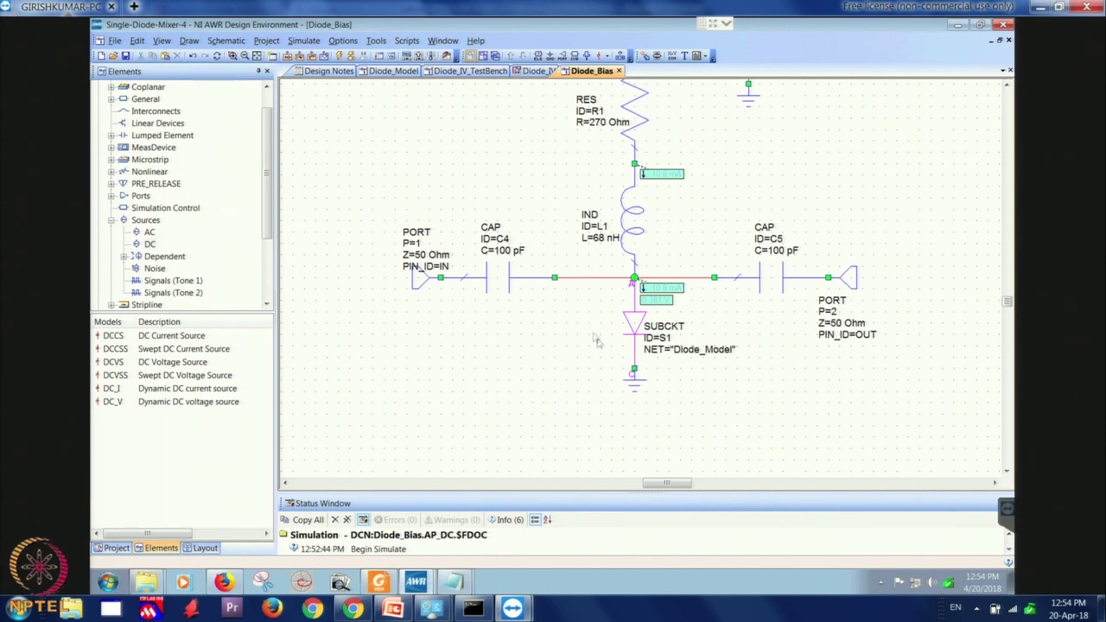
# - Create a new circuit schematic named RF_Match_TestBench in the project
pyautogui.click(112, 548)
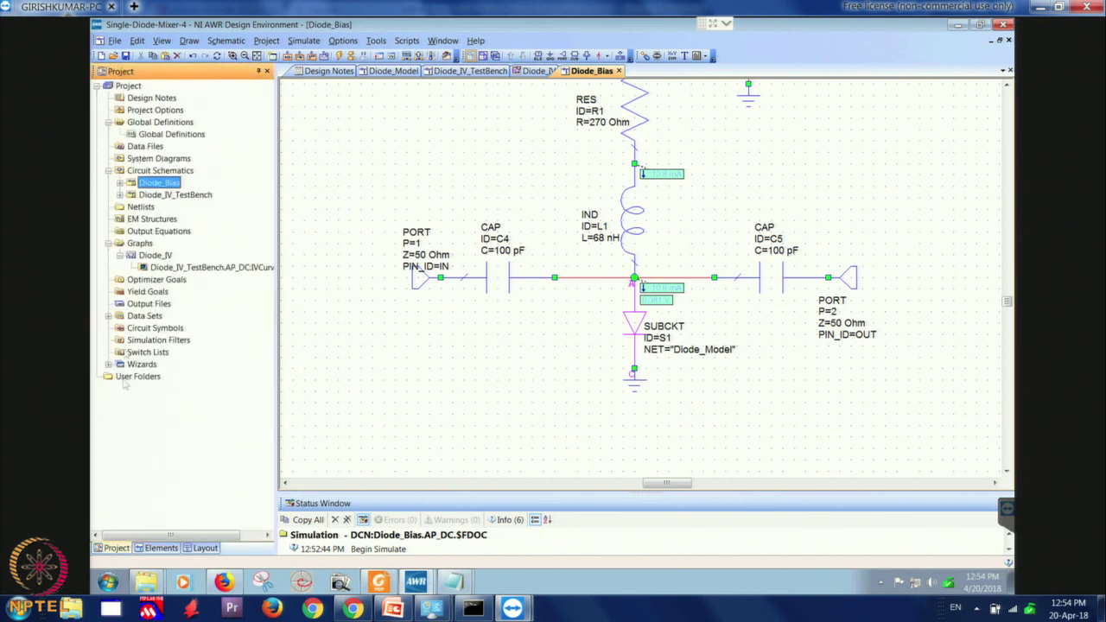
pyautogui.click(164, 172)
pyautogui.rightClick(164, 172)
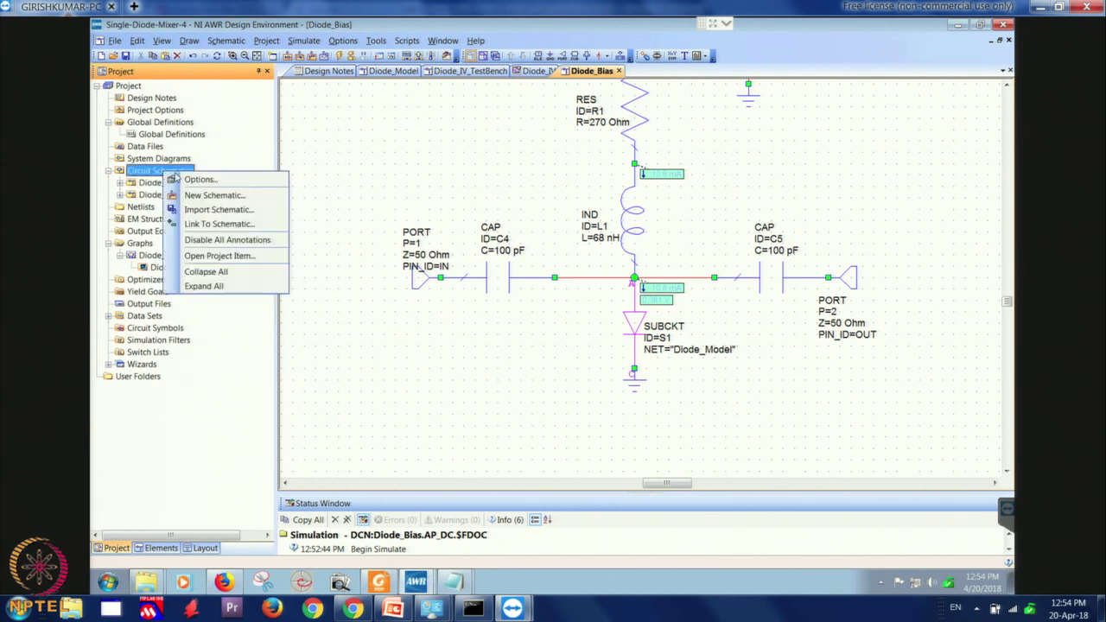
pyautogui.click(191, 195)
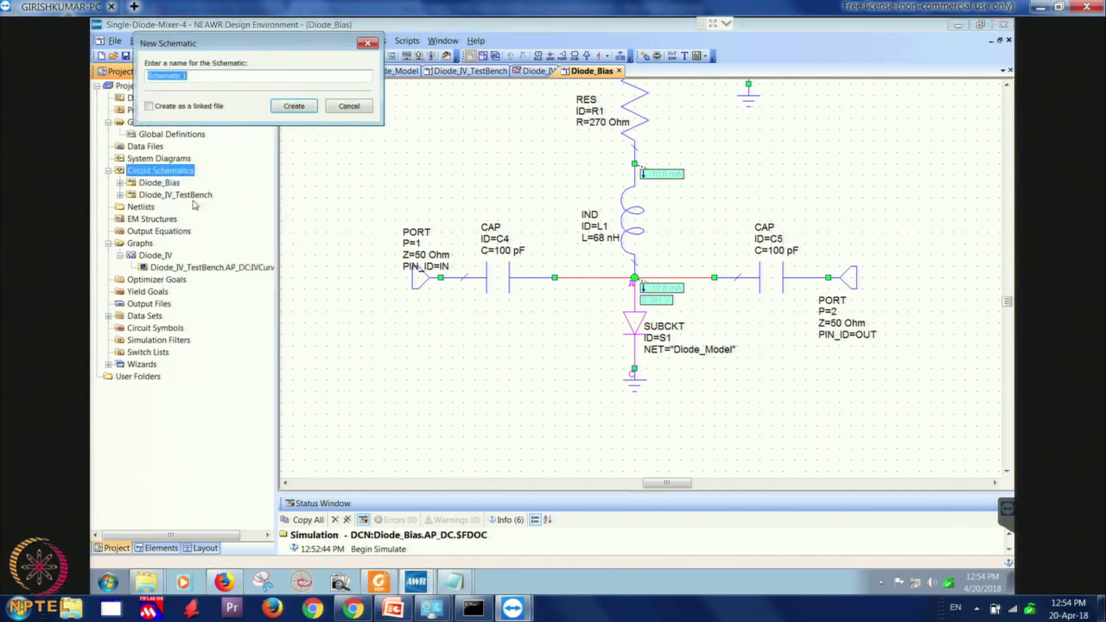
pyautogui.write('RF_Match_TestBench')
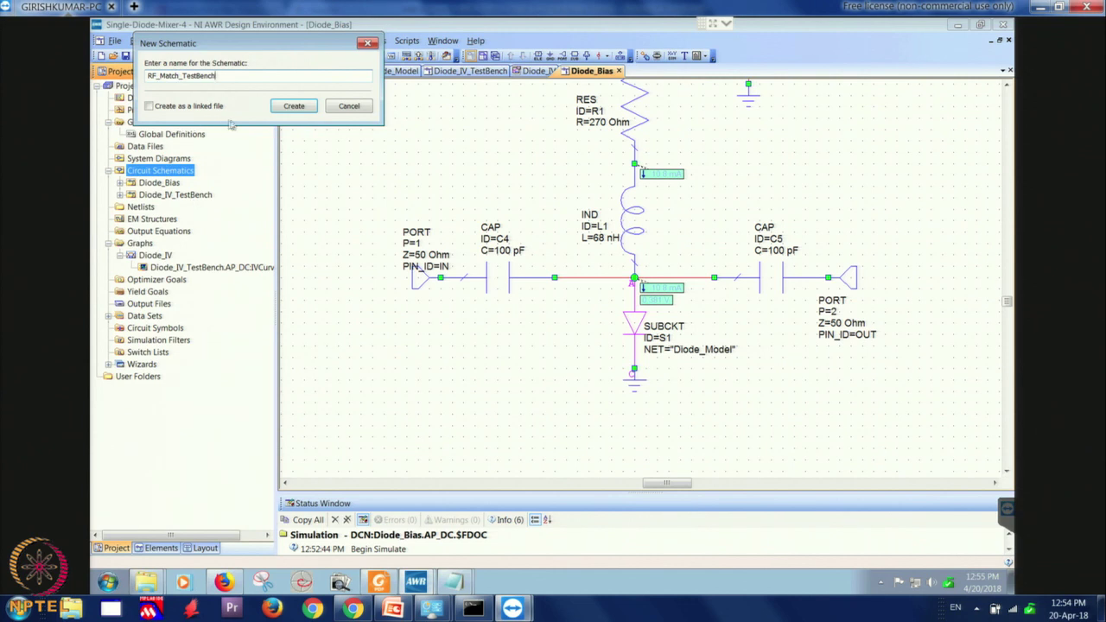
pyautogui.click(292, 108)
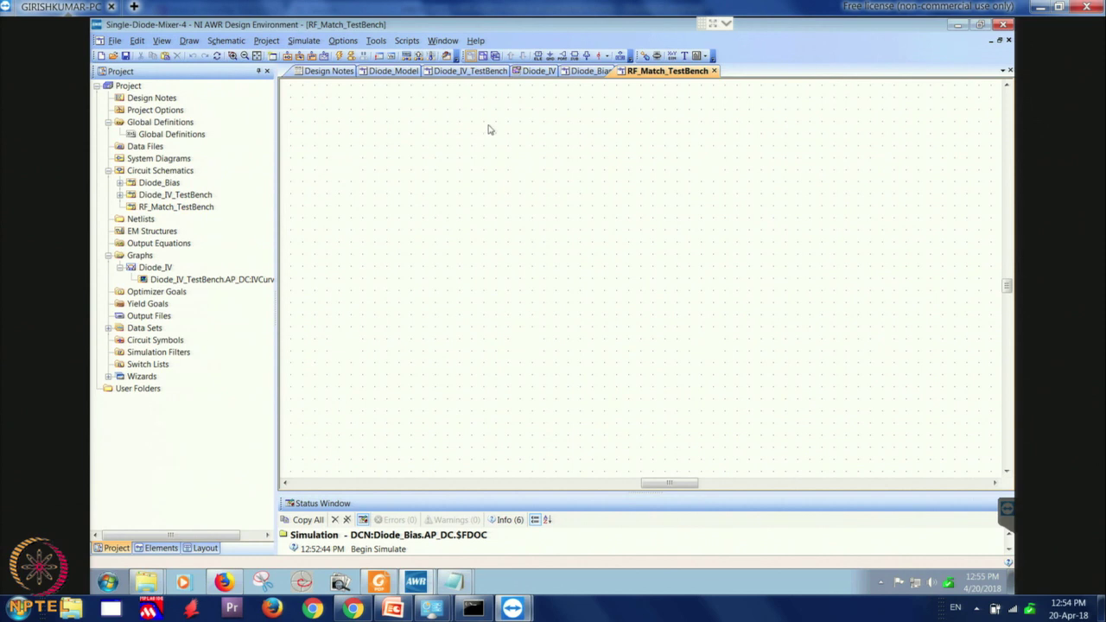
# - Place the Diode_Bias subcircuit with normal grounding in the middle of the RF_Match_TestBench schematic
pyautogui.click(576, 56)
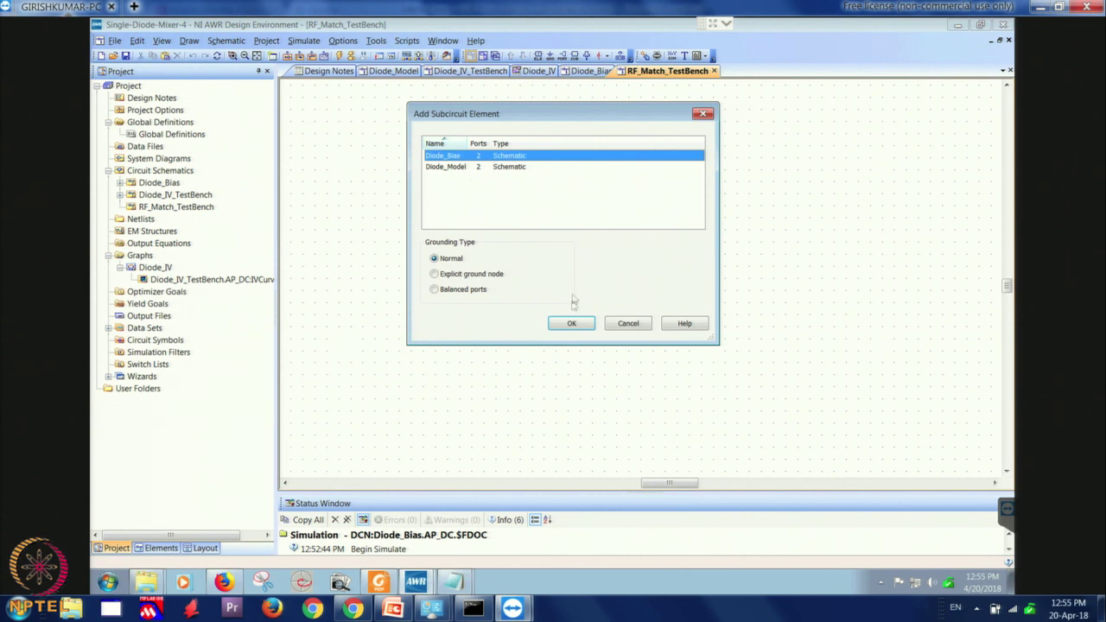
pyautogui.click(571, 324)
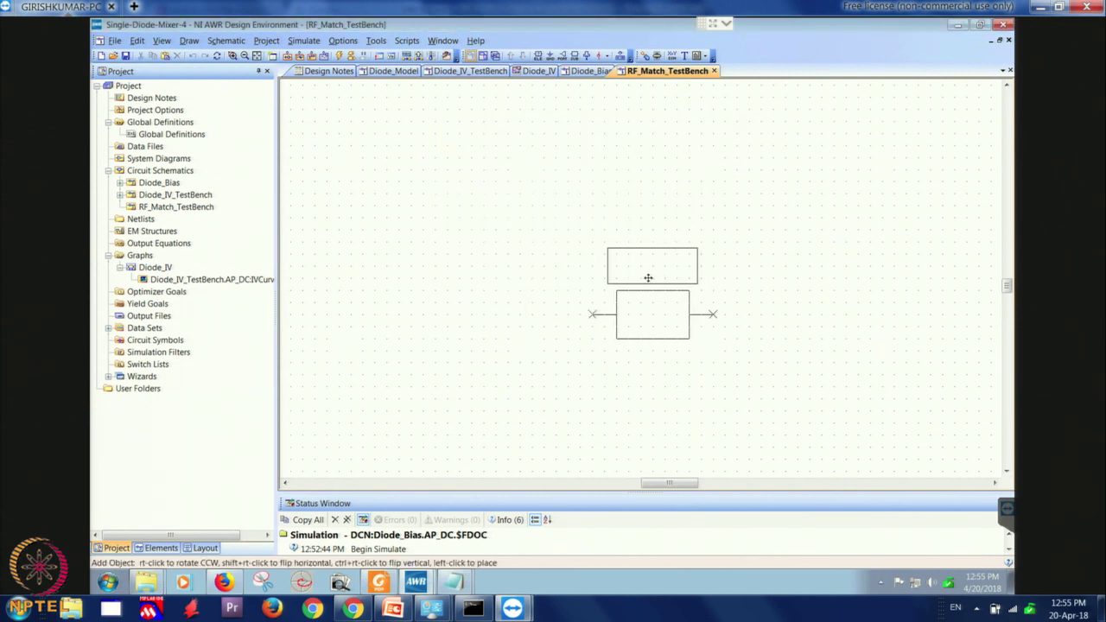
pyautogui.click(649, 276)
pyautogui.click(626, 368)
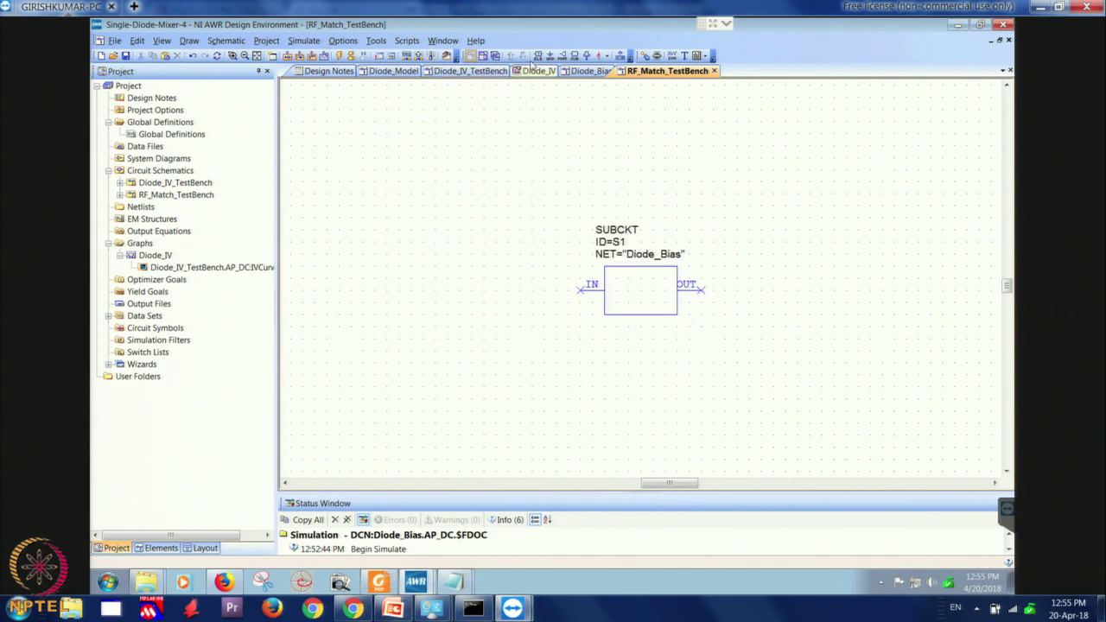
# - Attach port 1 to the subcircuit's IN pin and port 2, rotated to face it, to the OUT pin
pyautogui.click(562, 56)
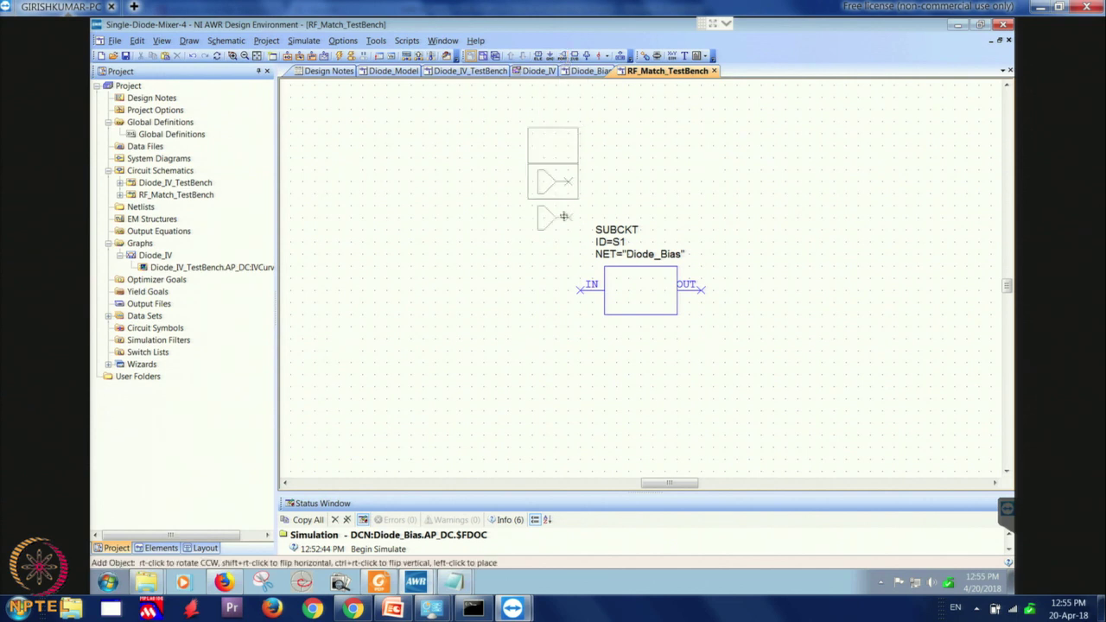
pyautogui.click(569, 266)
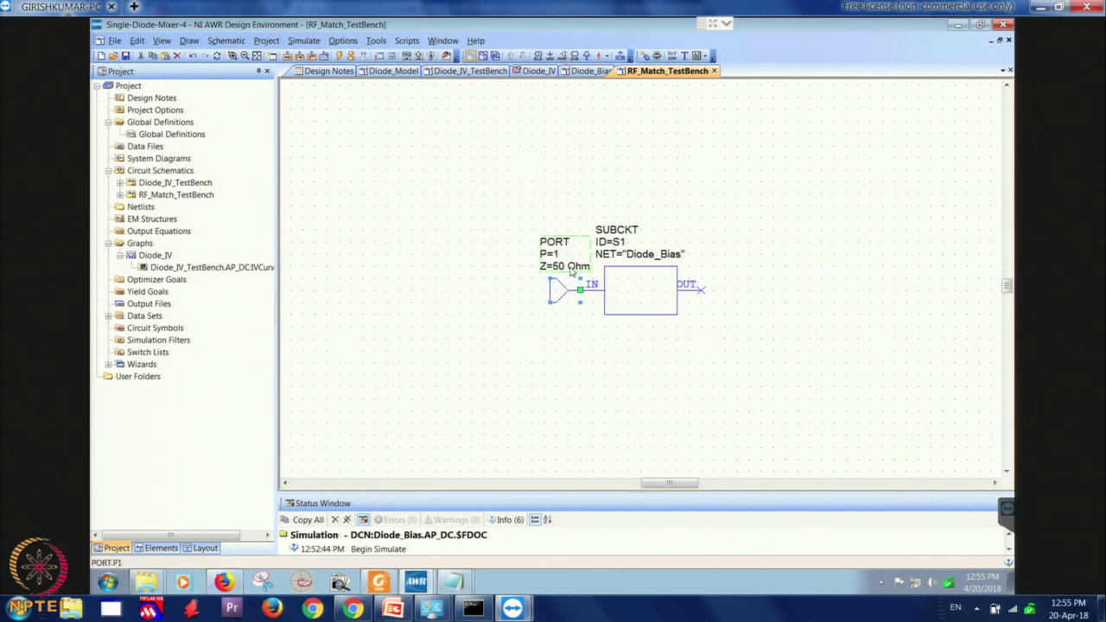
pyautogui.click(567, 57)
pyautogui.rightClick(701, 235)
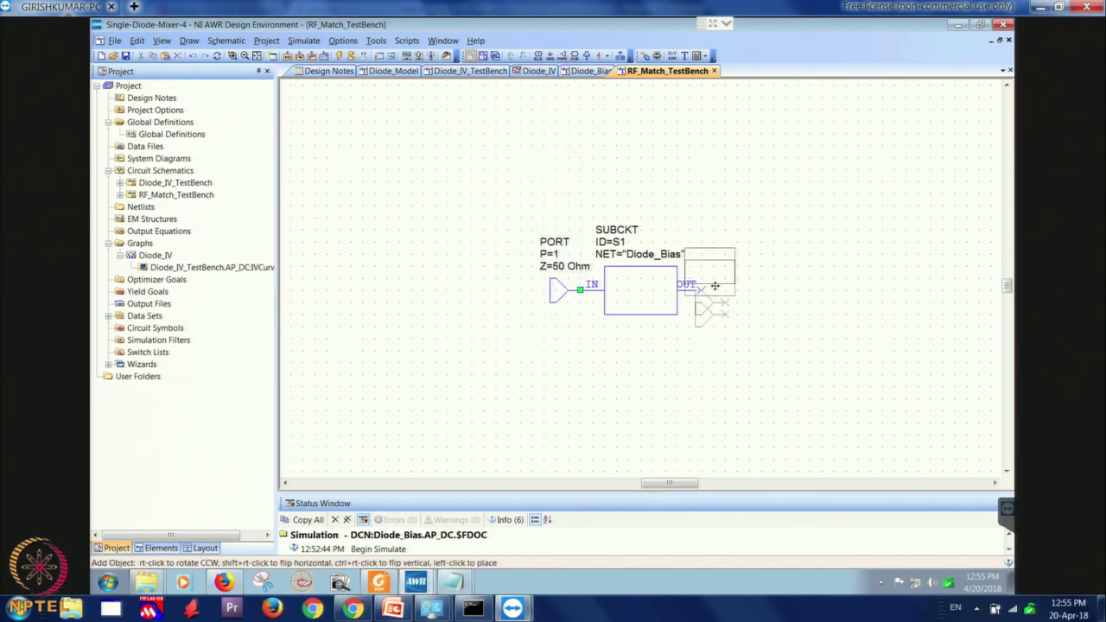
pyautogui.rightClick(718, 294)
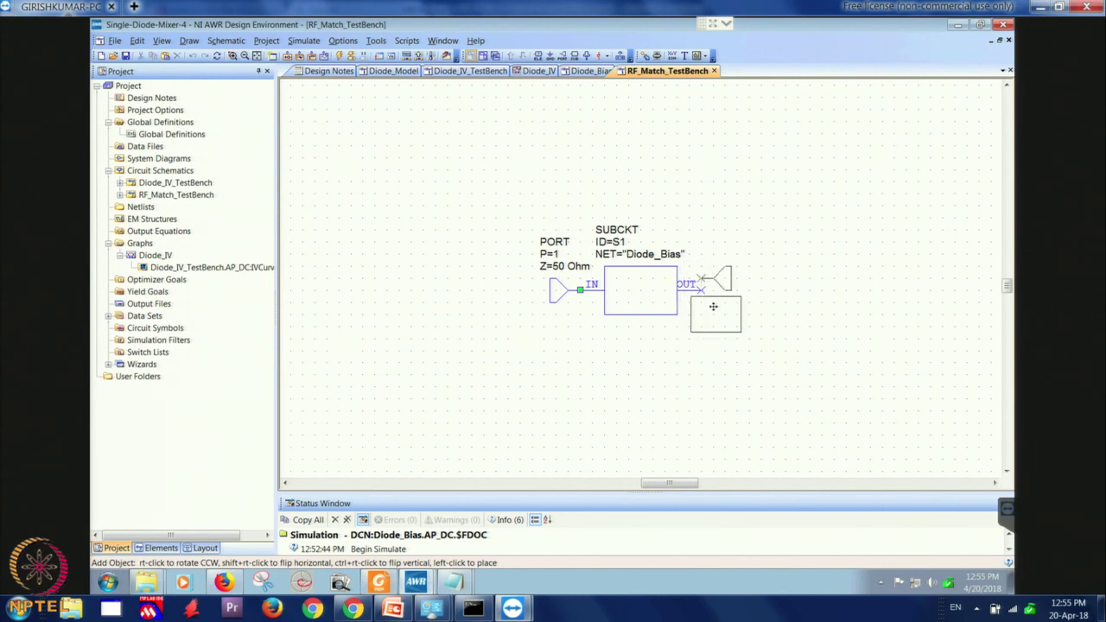
pyautogui.click(714, 310)
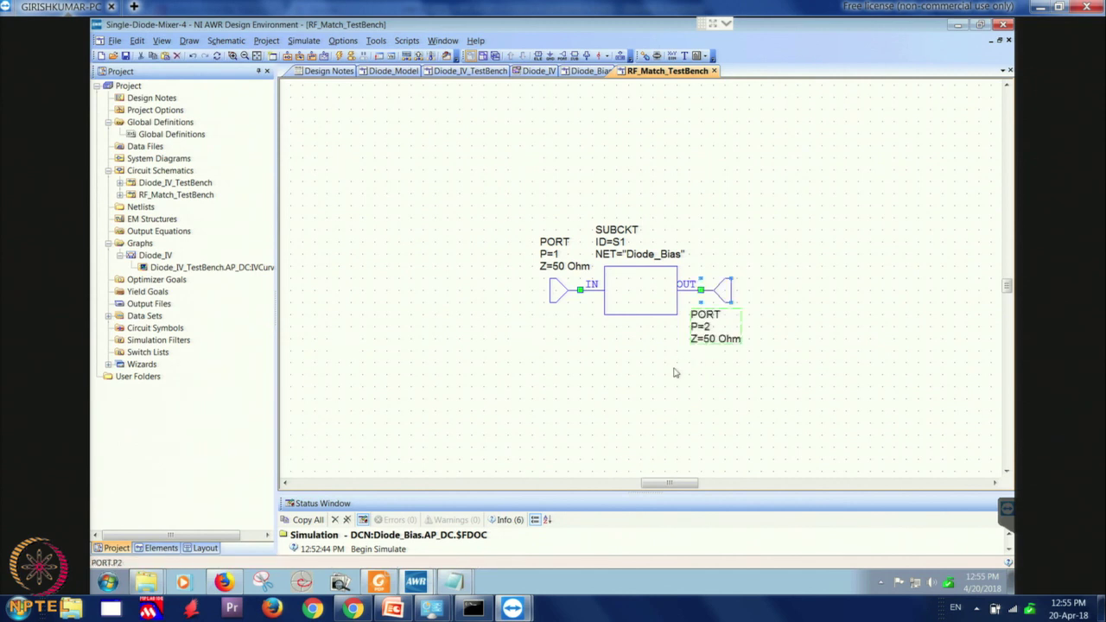
pyautogui.click(674, 373)
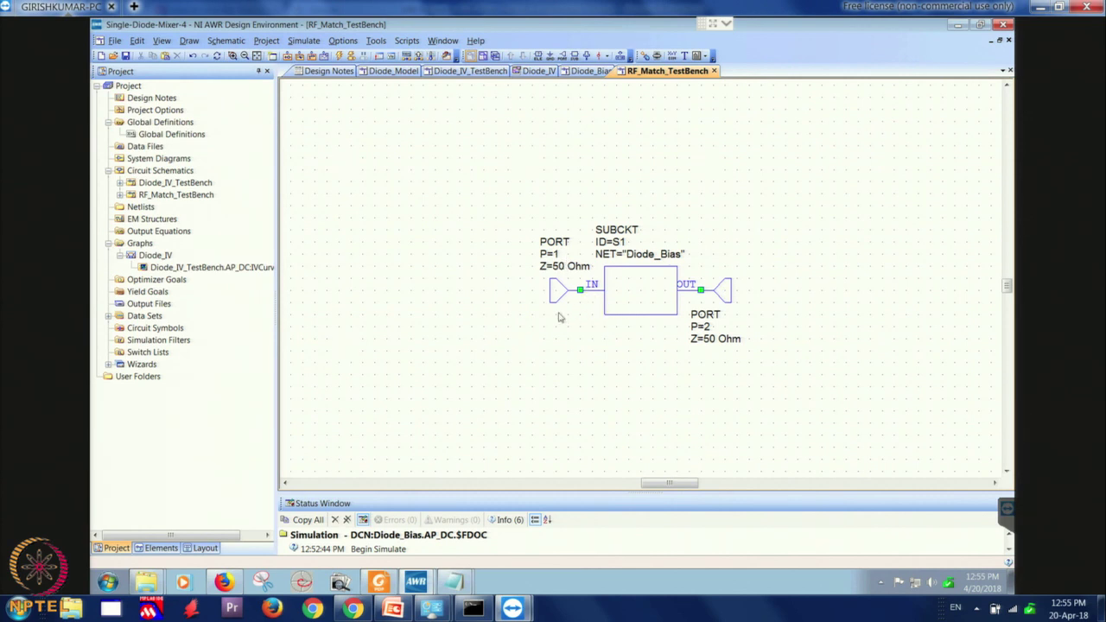
# - Override the project default frequencies of RF_Match_TestBench, replacing them with a single point at 4.25 GHz
pyautogui.click(173, 196)
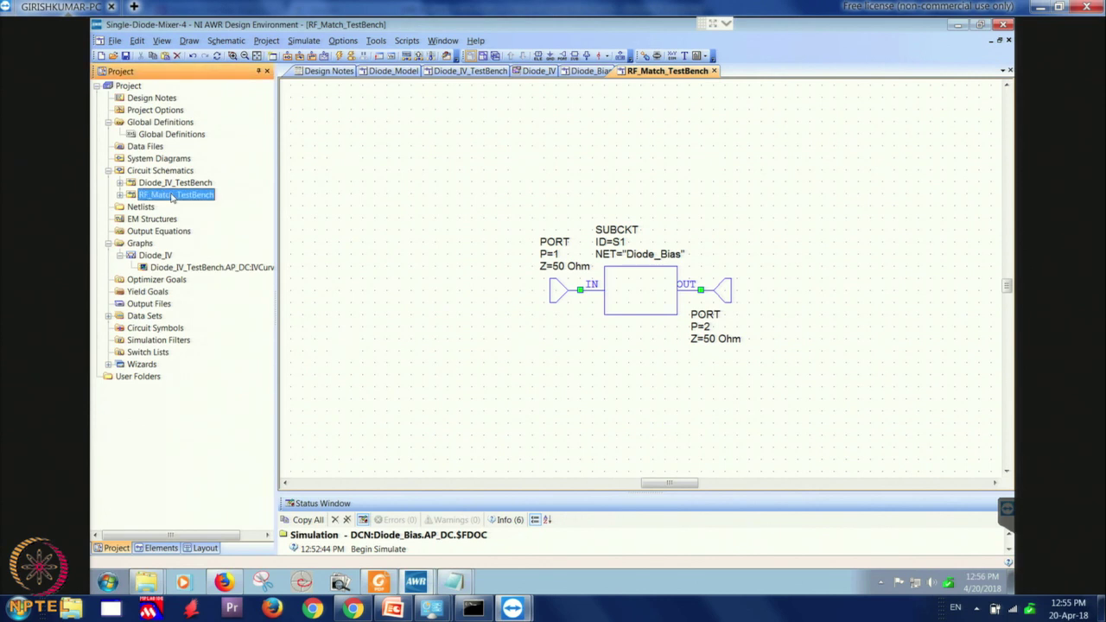
pyautogui.rightClick(172, 196)
pyautogui.click(203, 201)
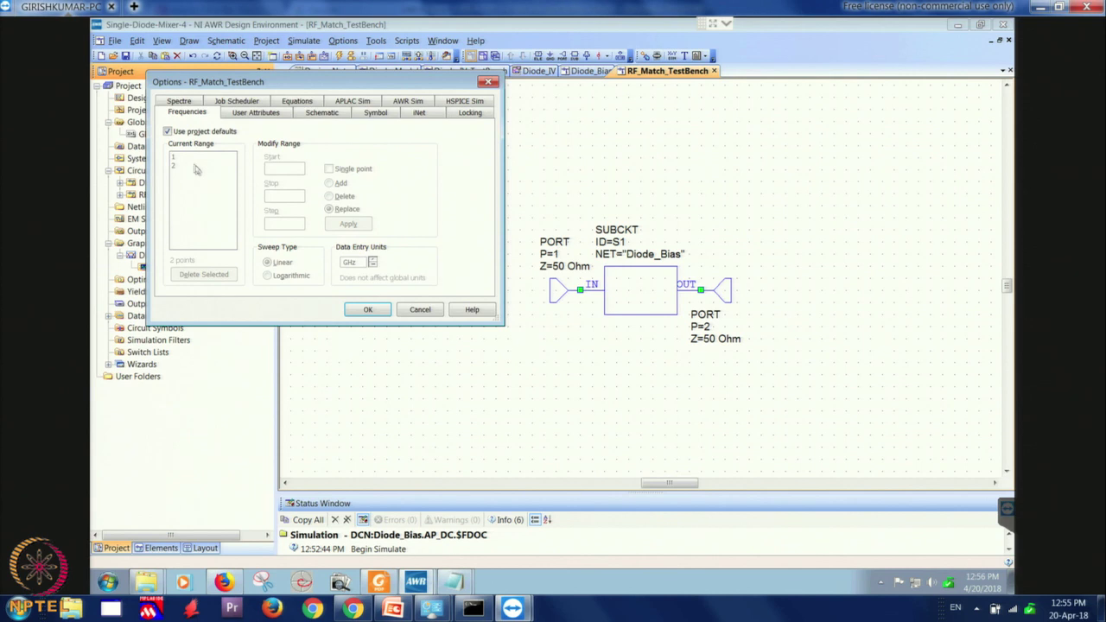
pyautogui.click(168, 133)
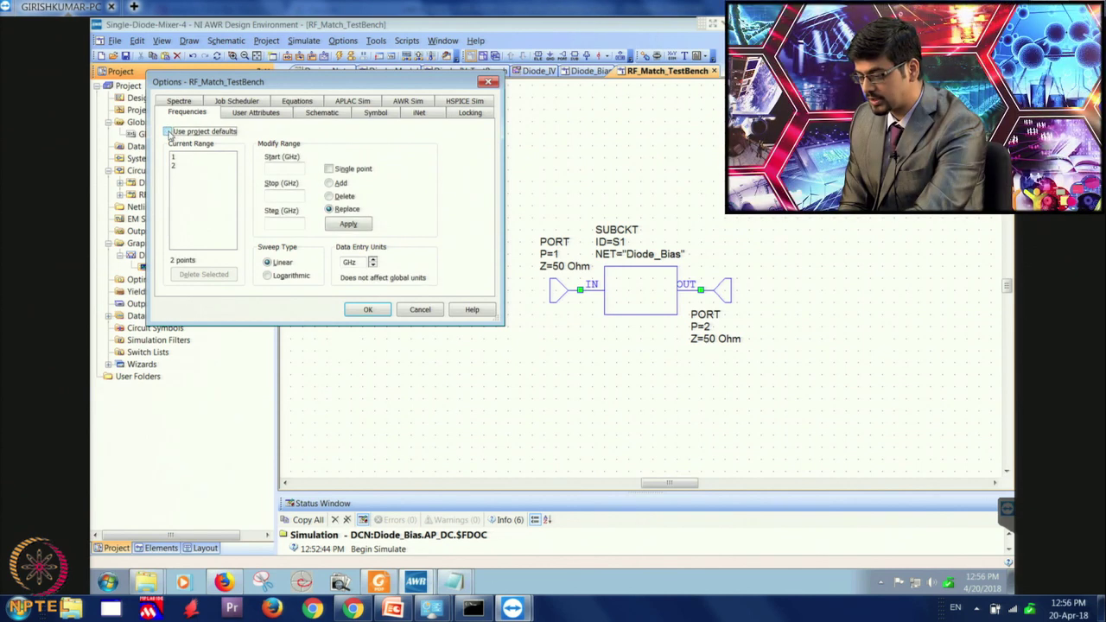
pyautogui.click(280, 168)
pyautogui.click(329, 169)
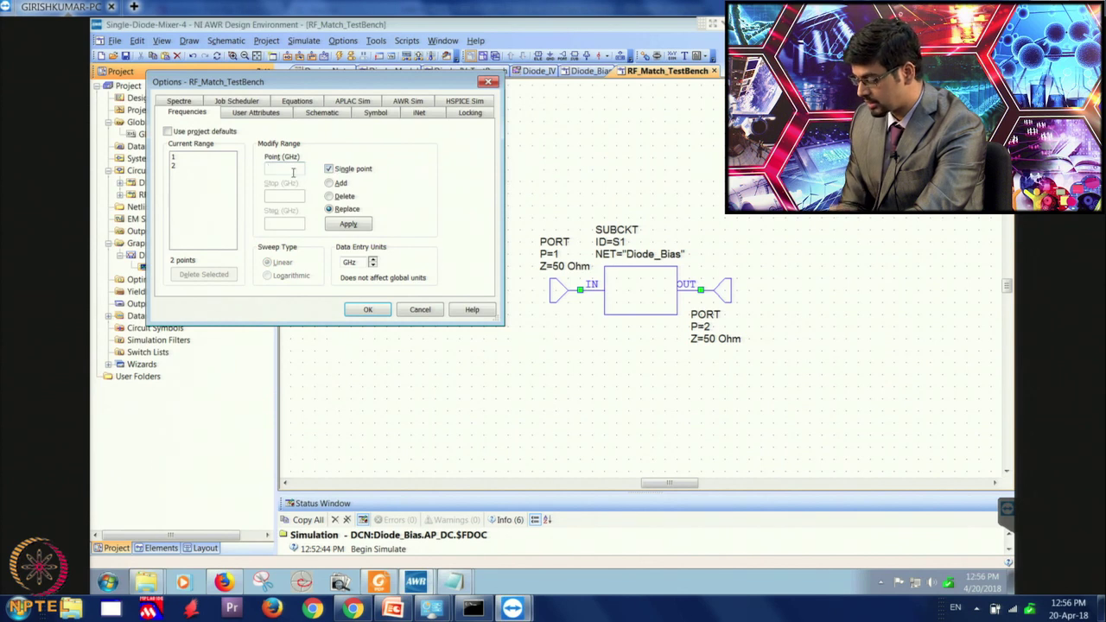
pyautogui.click(285, 169)
pyautogui.write('4.25')
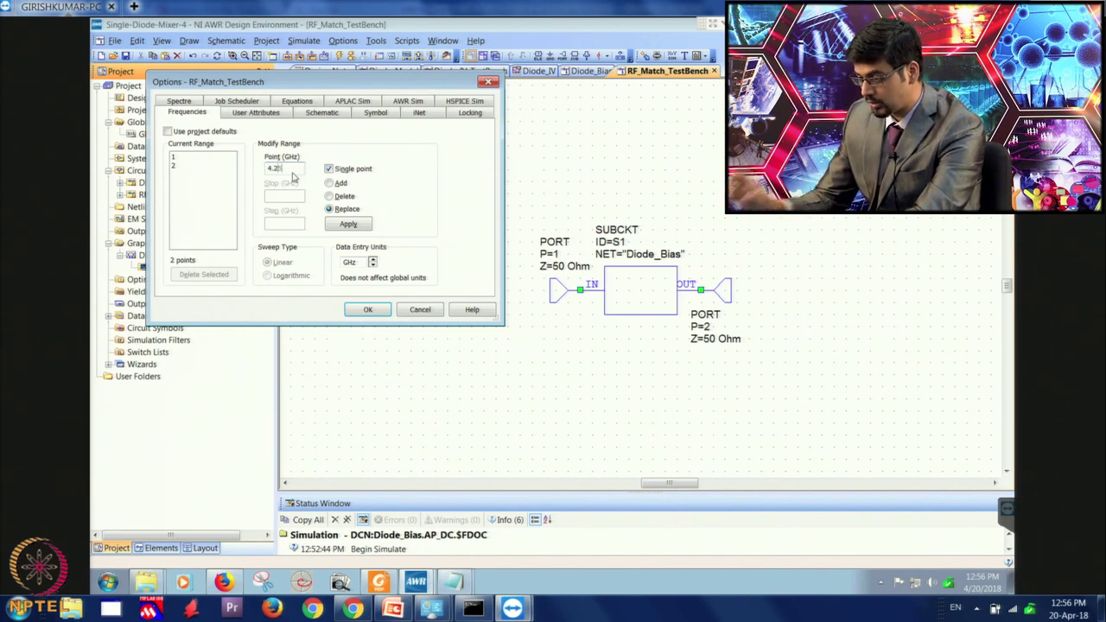
pyautogui.click(350, 225)
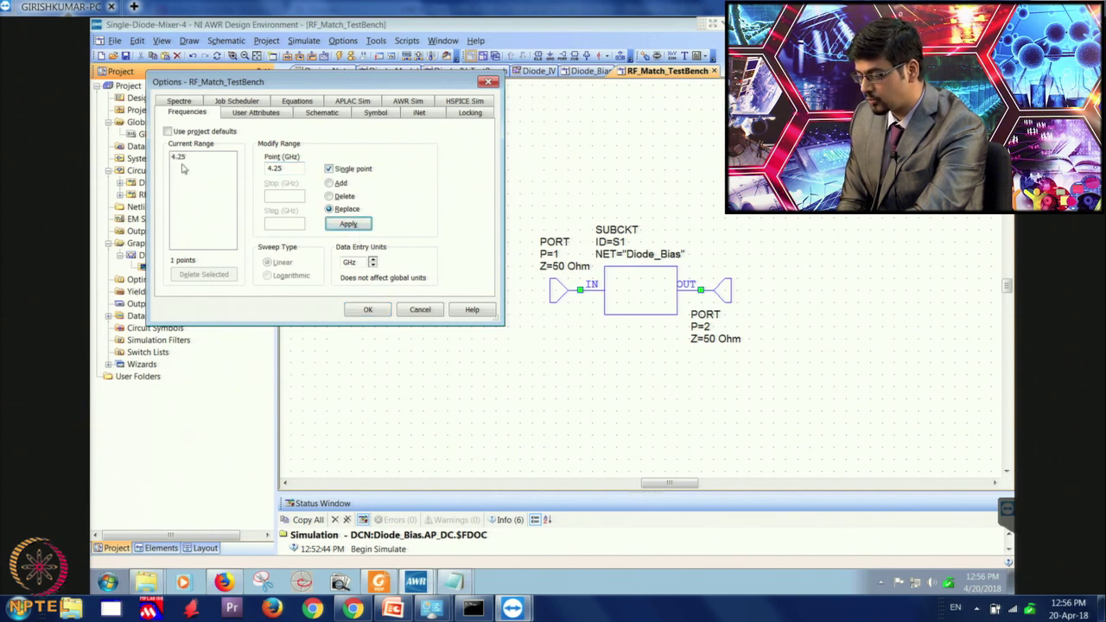
pyautogui.click(367, 309)
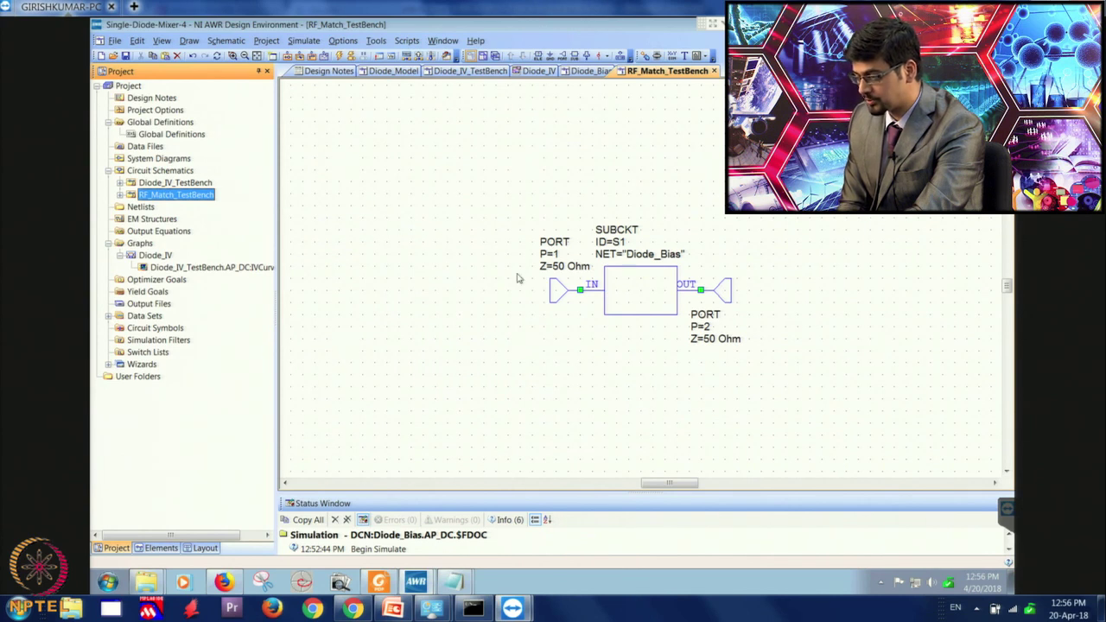
# - Create a Smith Chart graph named S11_RF
pyautogui.click(325, 56)
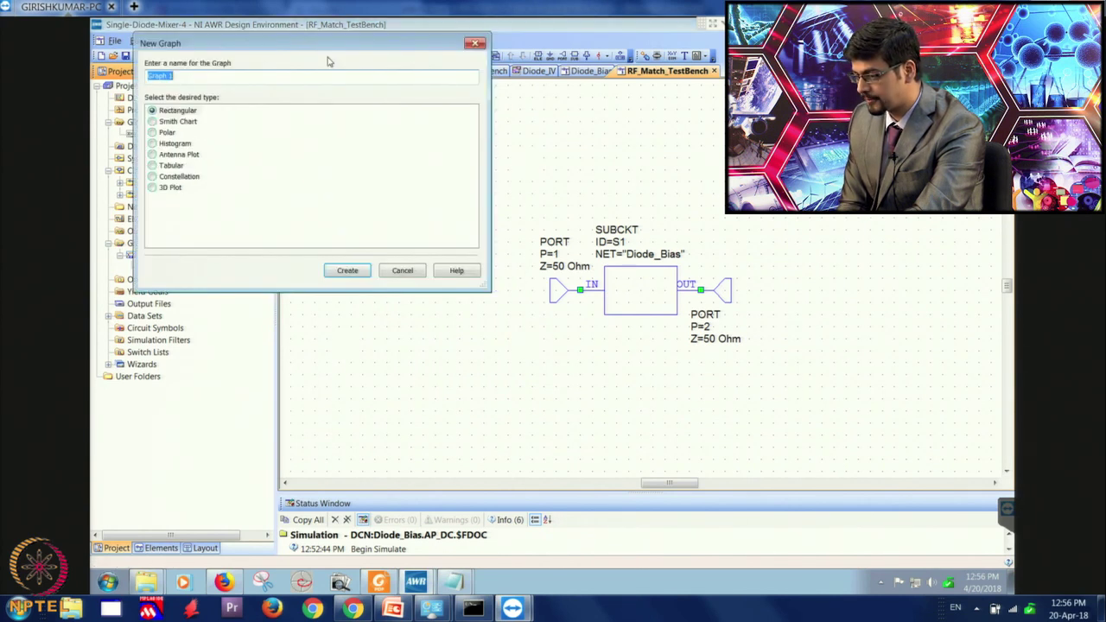
pyautogui.click(179, 122)
pyautogui.moveTo(182, 78); pyautogui.dragTo(129, 75)
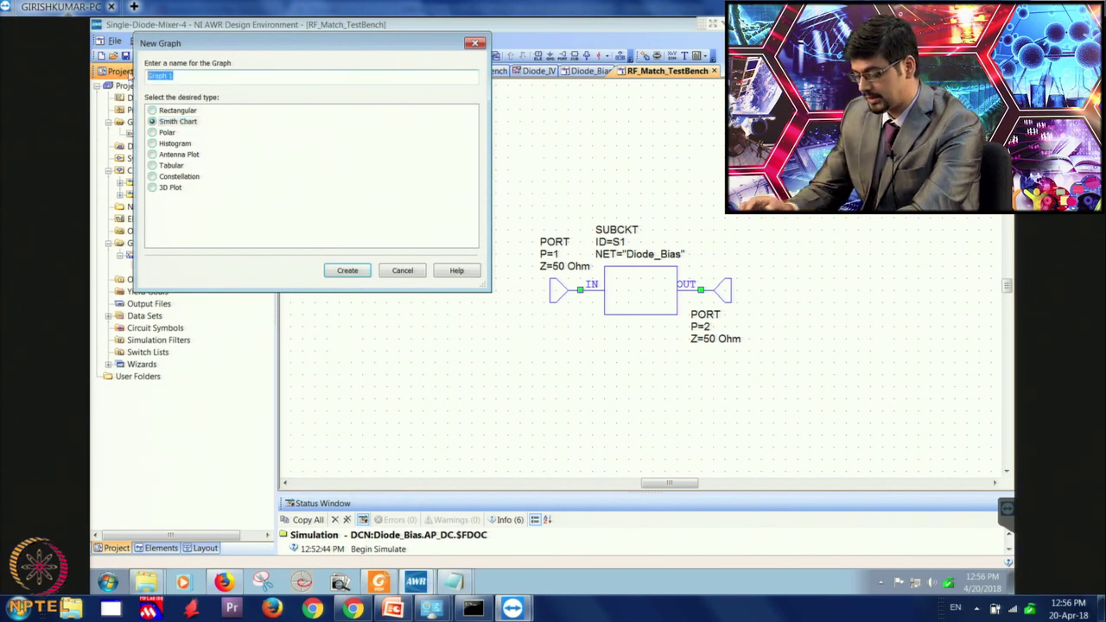
pyautogui.write('S11_RF')
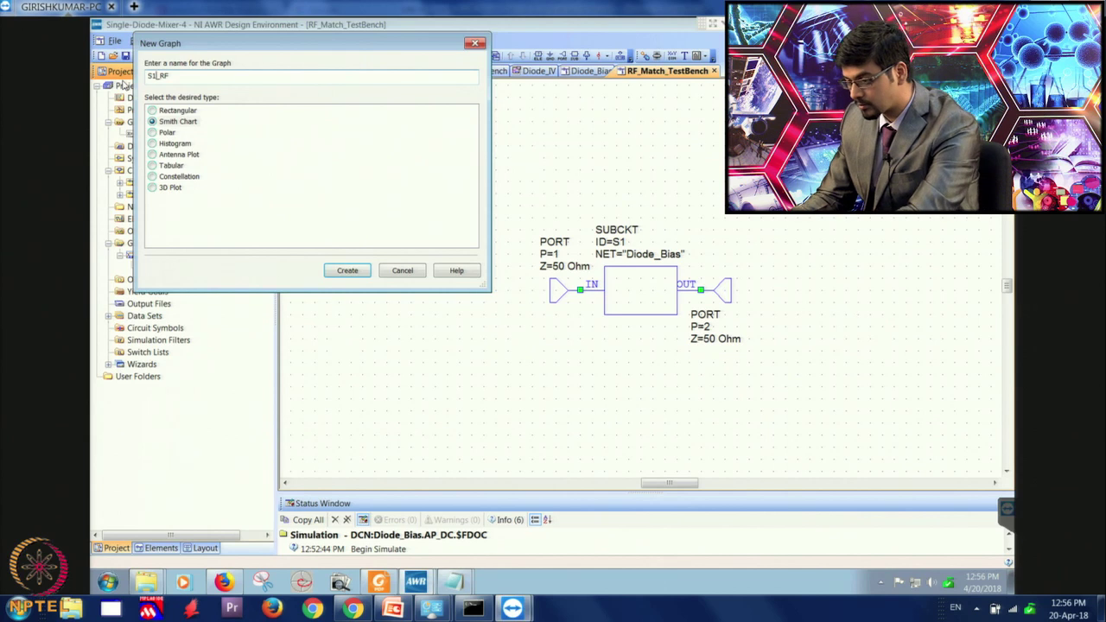
pyautogui.write('1')
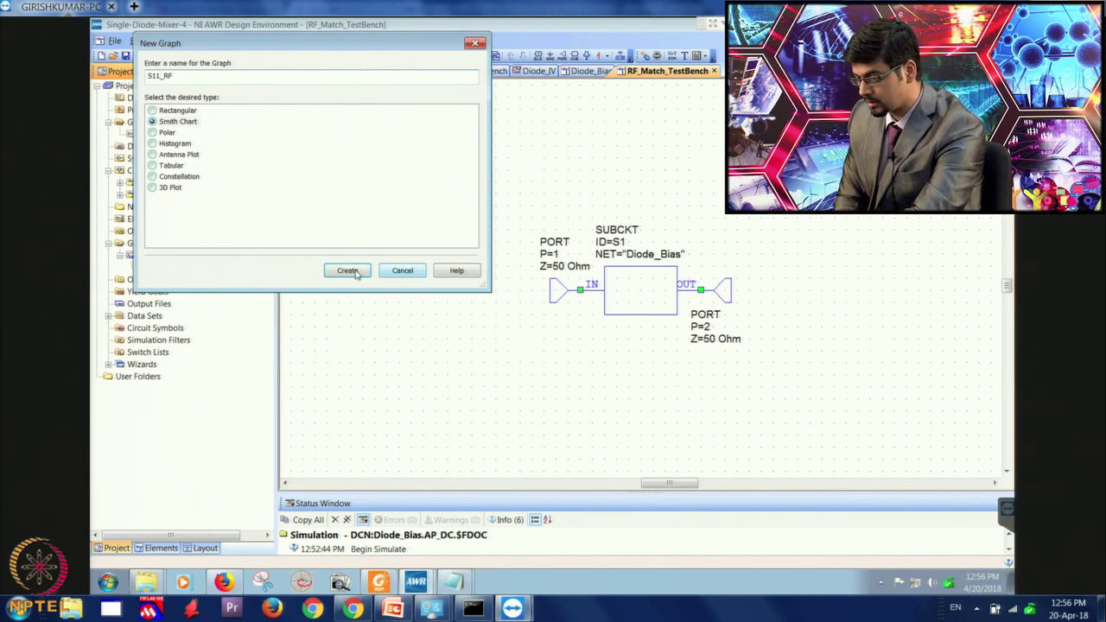
pyautogui.click(356, 273)
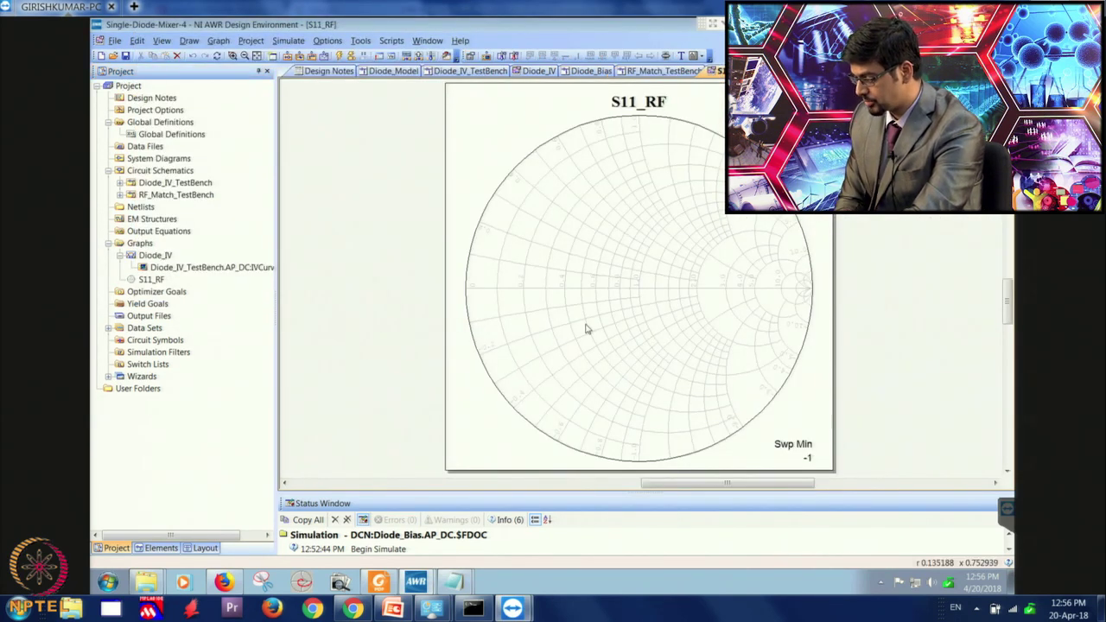
# - Add a linear S port-parameter measurement to S11_RF with RF_Match_TestBench as data source and both port indexes at 1
pyautogui.rightClick(596, 213)
pyautogui.click(648, 274)
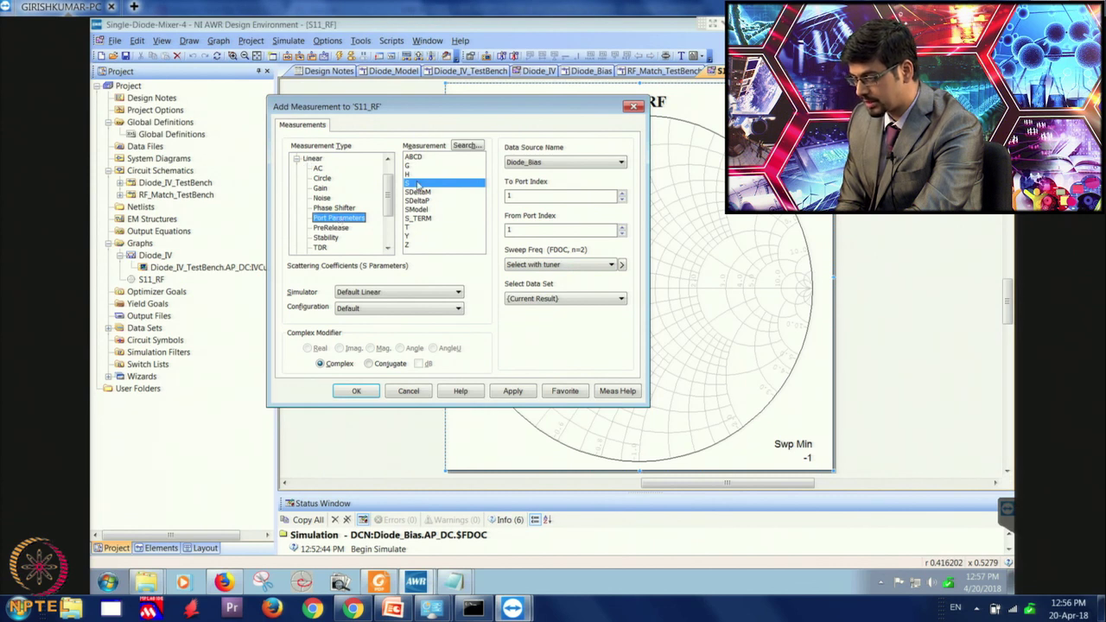
pyautogui.click(546, 164)
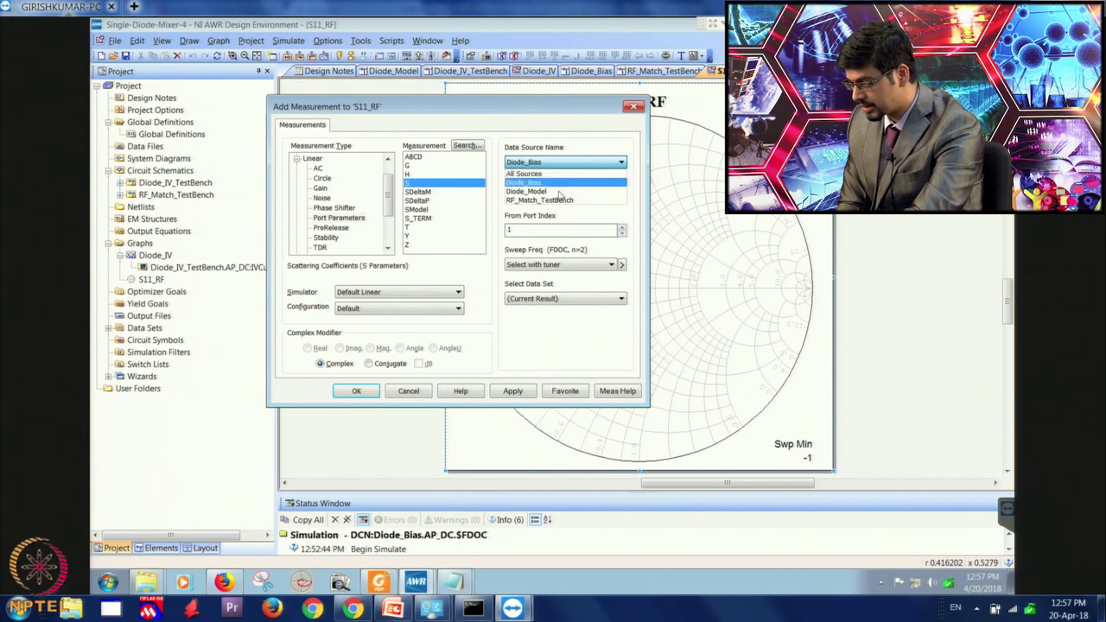
pyautogui.click(564, 200)
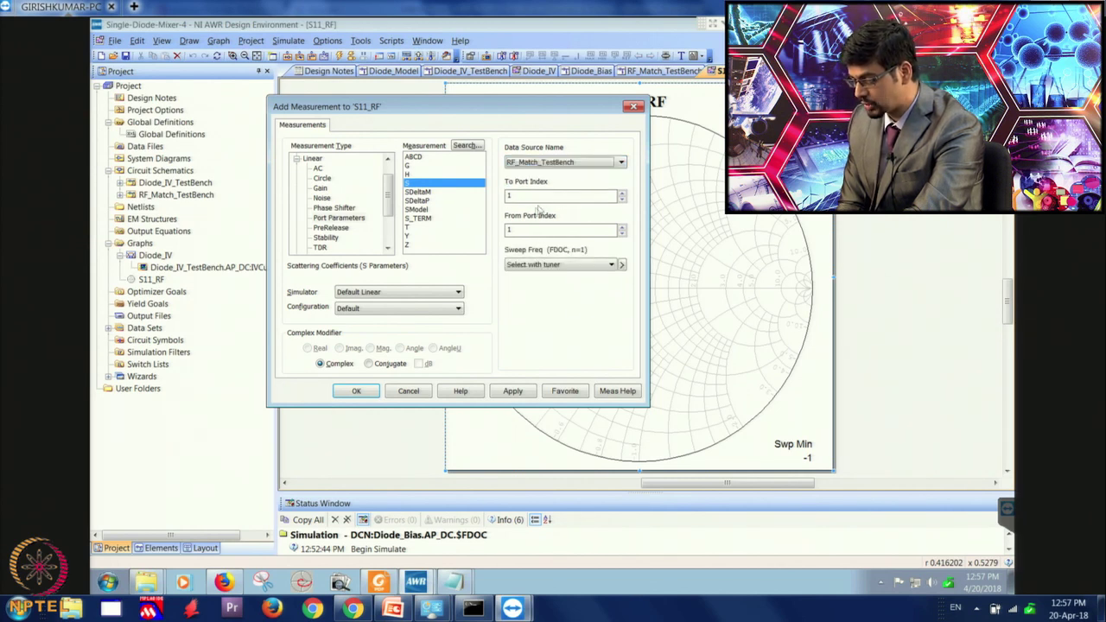
pyautogui.click(513, 391)
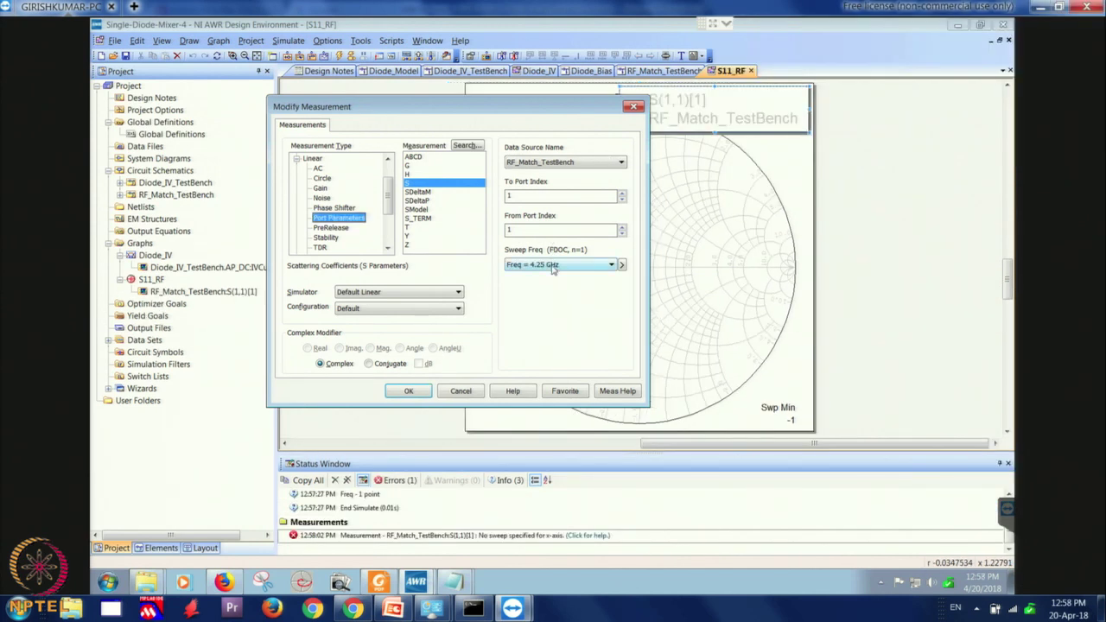
# - Change the S(1,1) measurement's frequency sweep setting to Use for x-axis
pyautogui.click(553, 265)
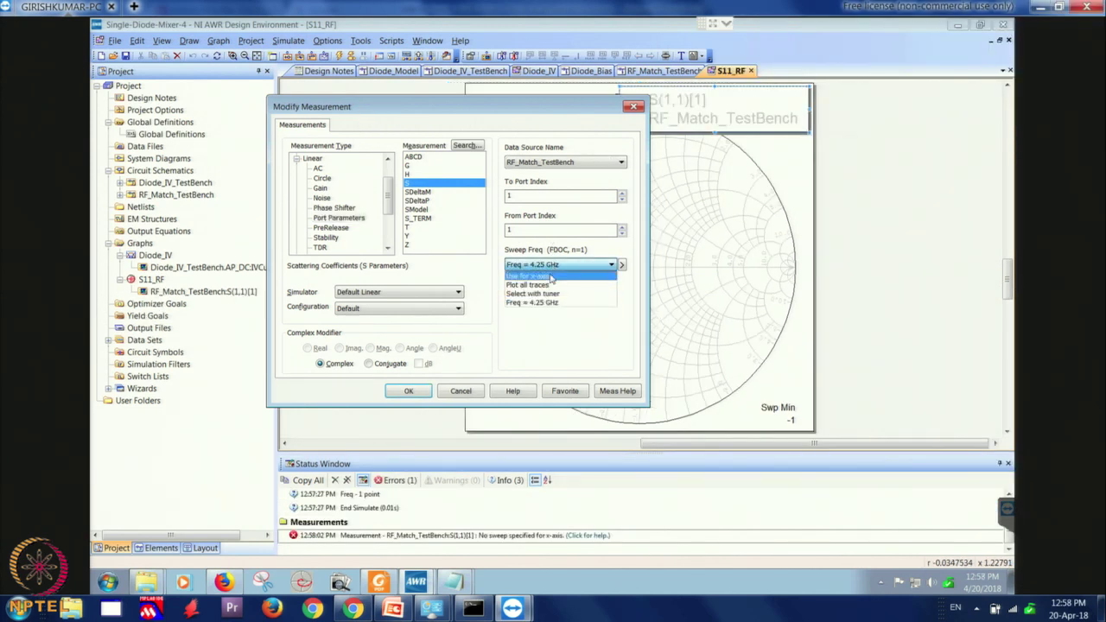
pyautogui.click(550, 277)
pyautogui.click(428, 393)
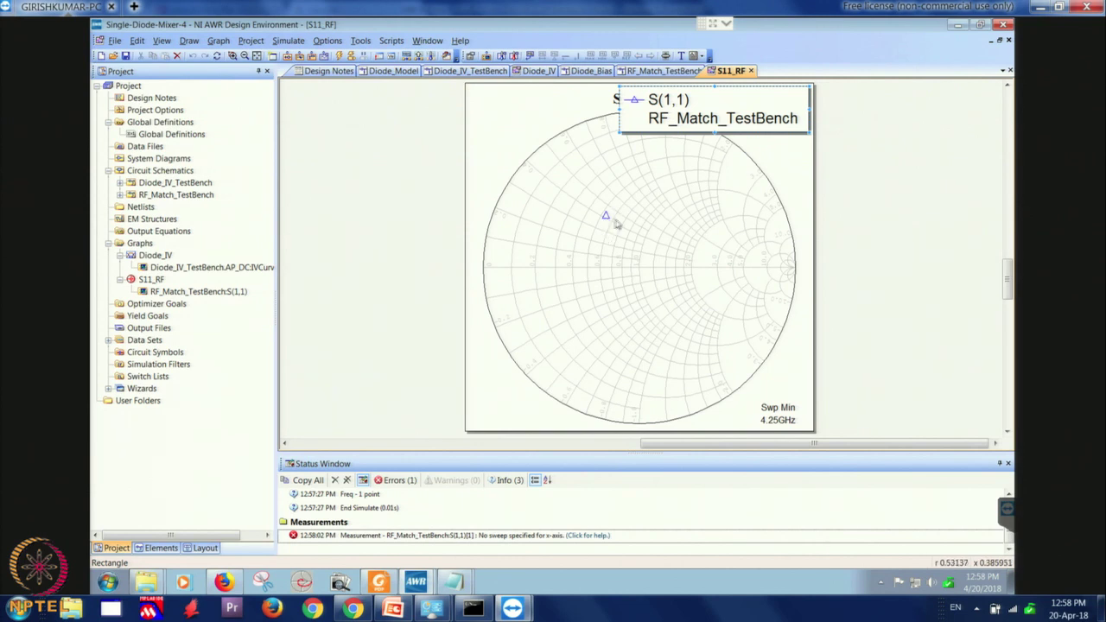
# - Add a marker to the S(1,1) point at 4.25 GHz on the S11_RF Smith chart
pyautogui.rightClick(599, 225)
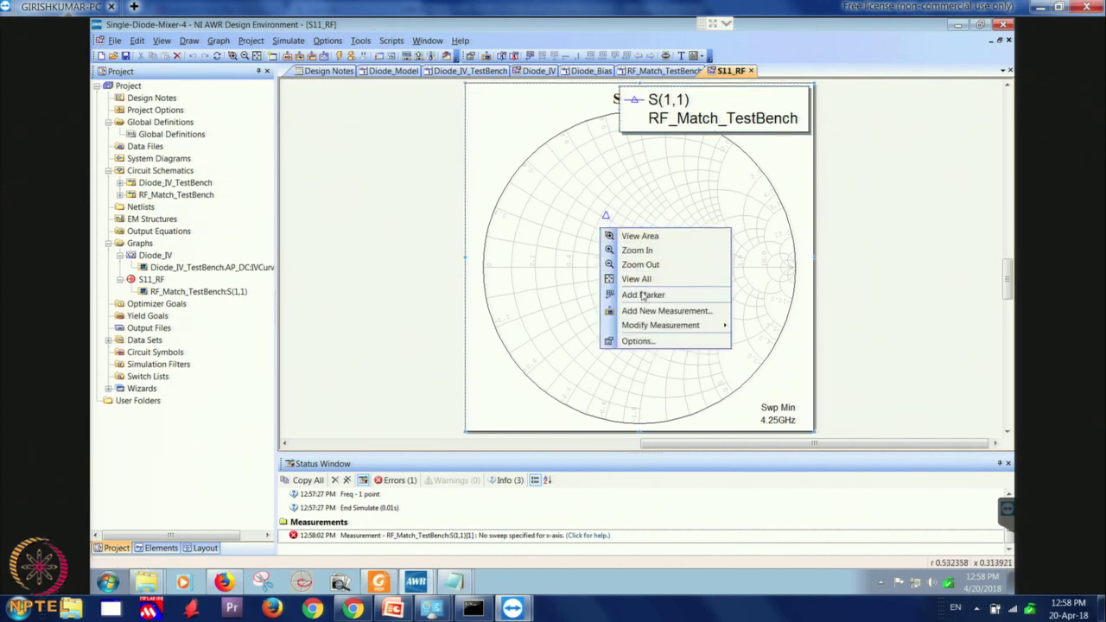
pyautogui.click(635, 295)
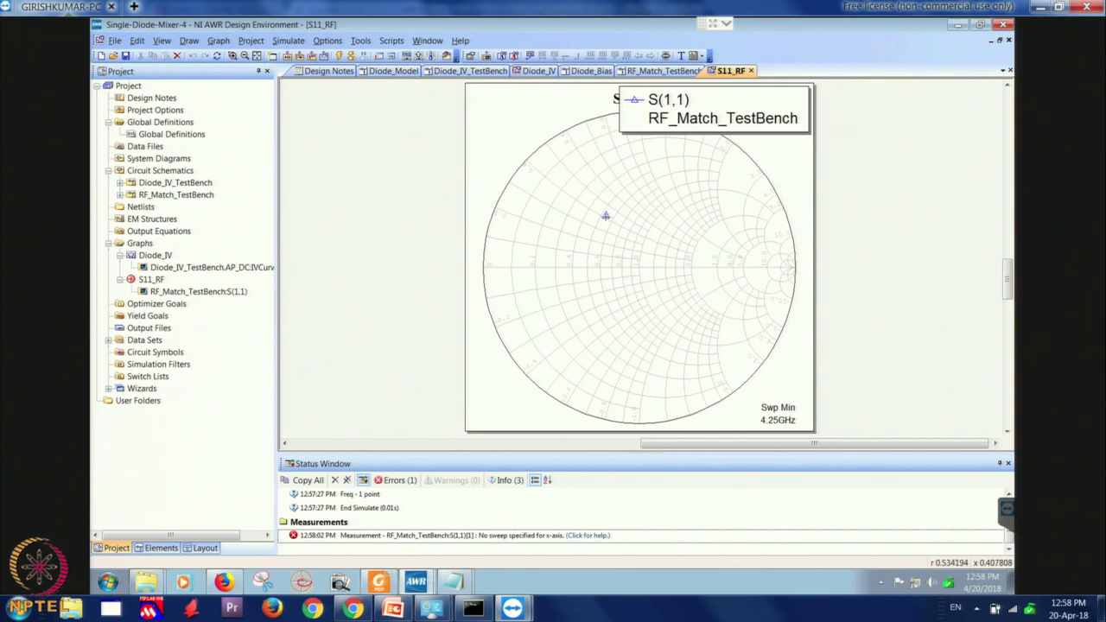
pyautogui.click(606, 217)
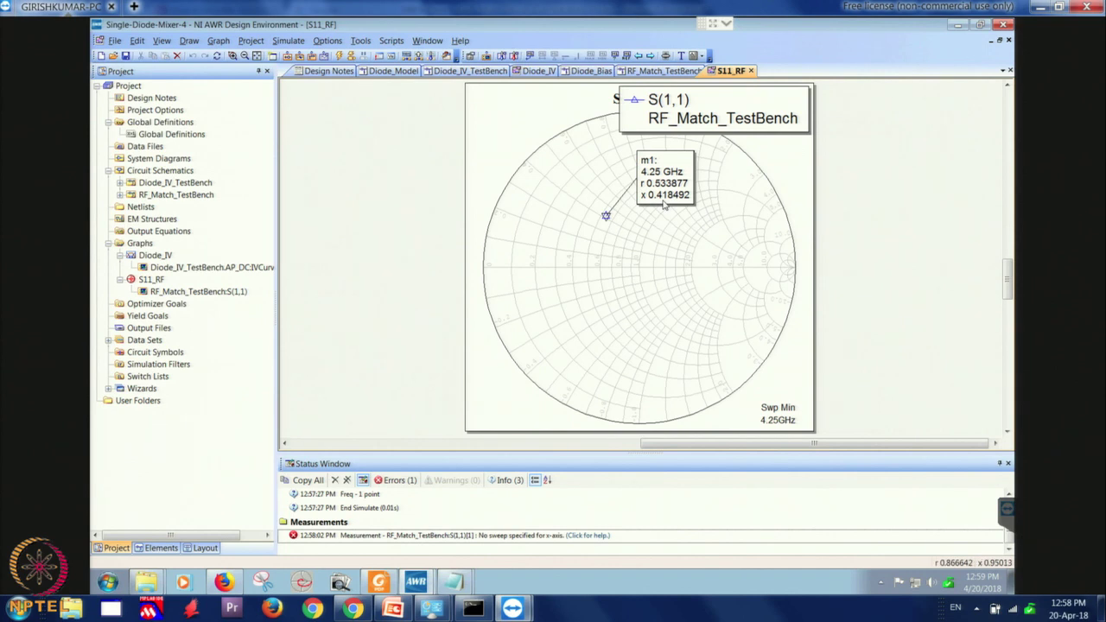
# - Move the m1 marker's text box to the other side of the S(1,1) point on the S11_RF Smith chart
pyautogui.moveTo(673, 183); pyautogui.dragTo(539, 202)
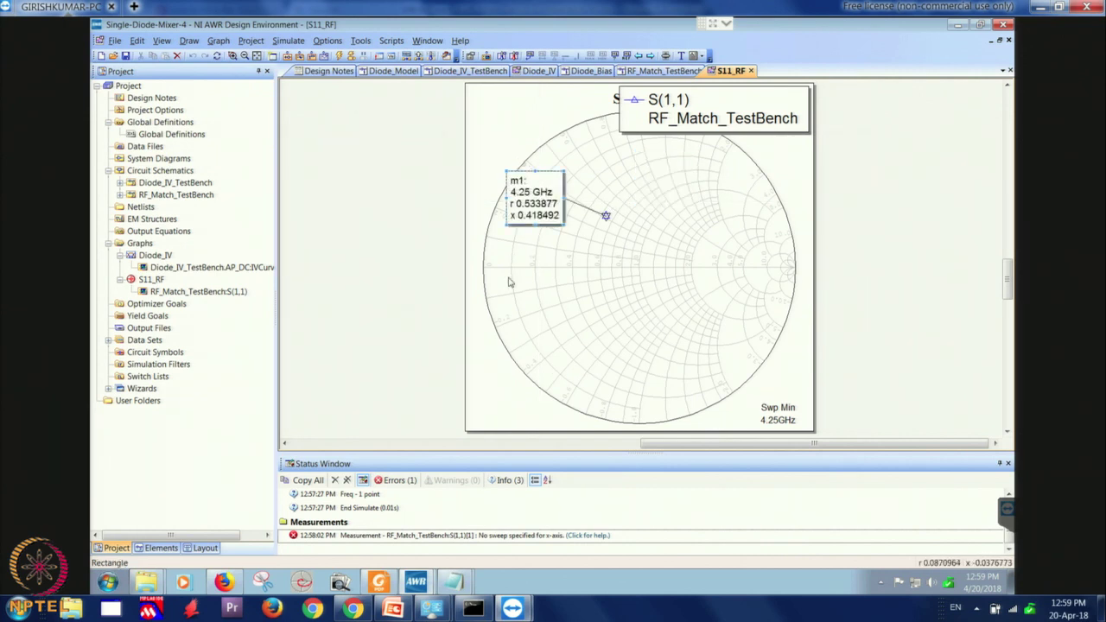
pyautogui.click(558, 292)
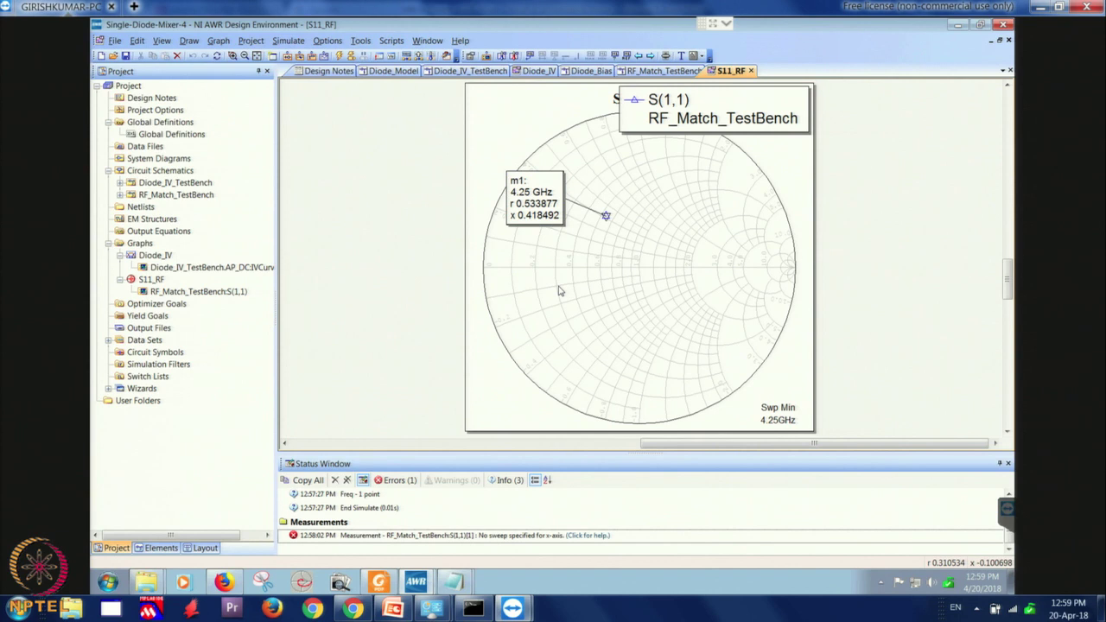
# - In RF_Match_TestBench, remove the connection between port 1 and the Diode_Bias subcircuit and place an MLIN microstrip line at the subcircuit's IN node
pyautogui.hotkey('ctrl', 'Tab')
pyautogui.press('Delete')
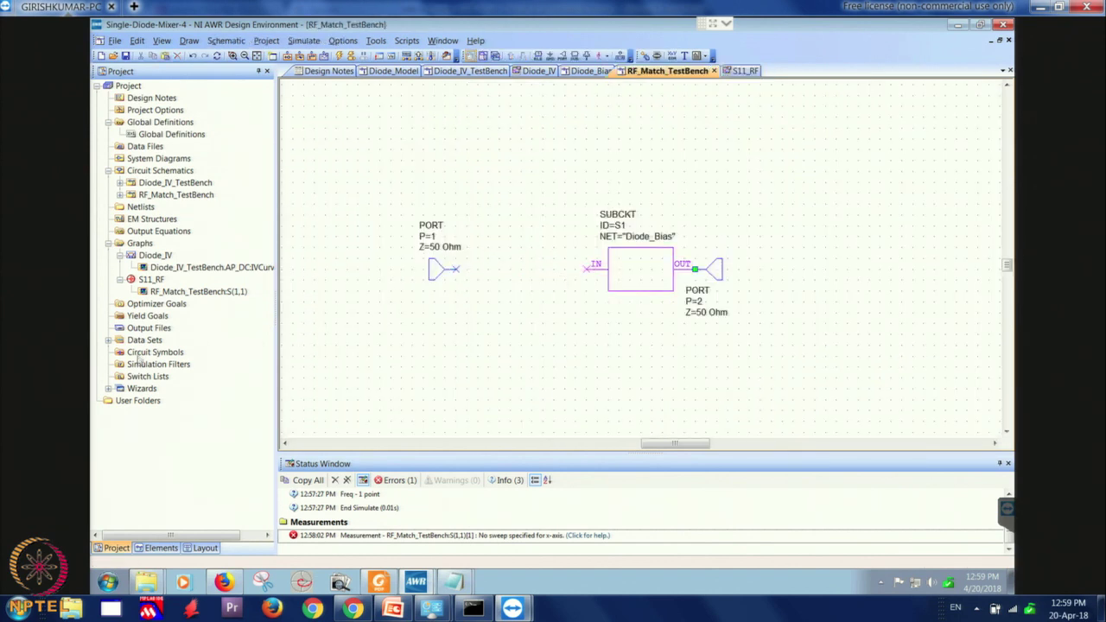
pyautogui.click(162, 549)
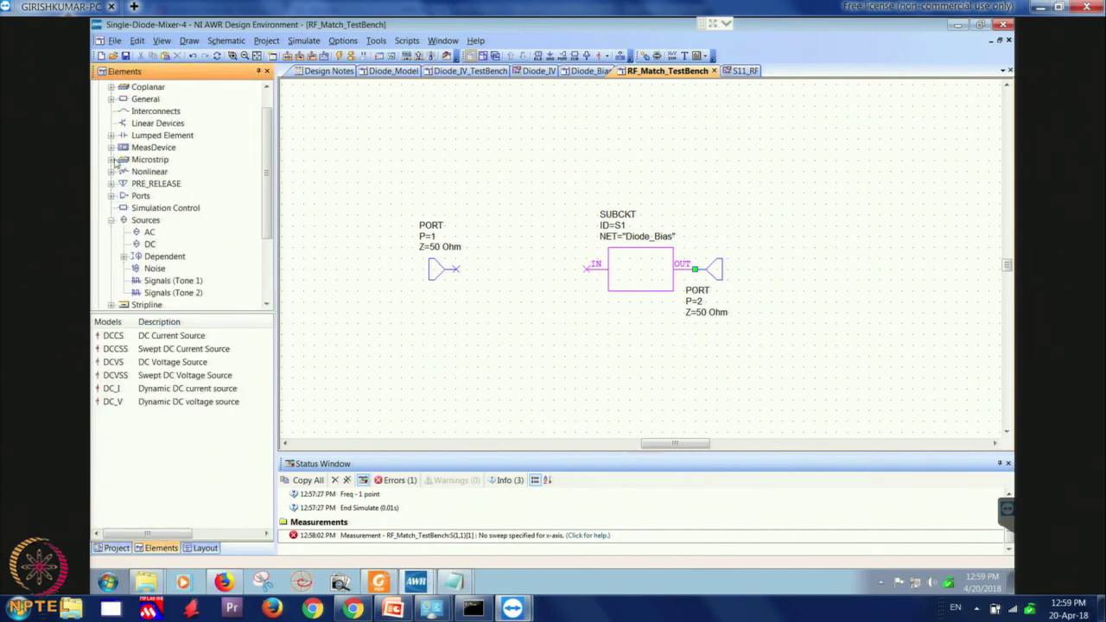
pyautogui.click(112, 161)
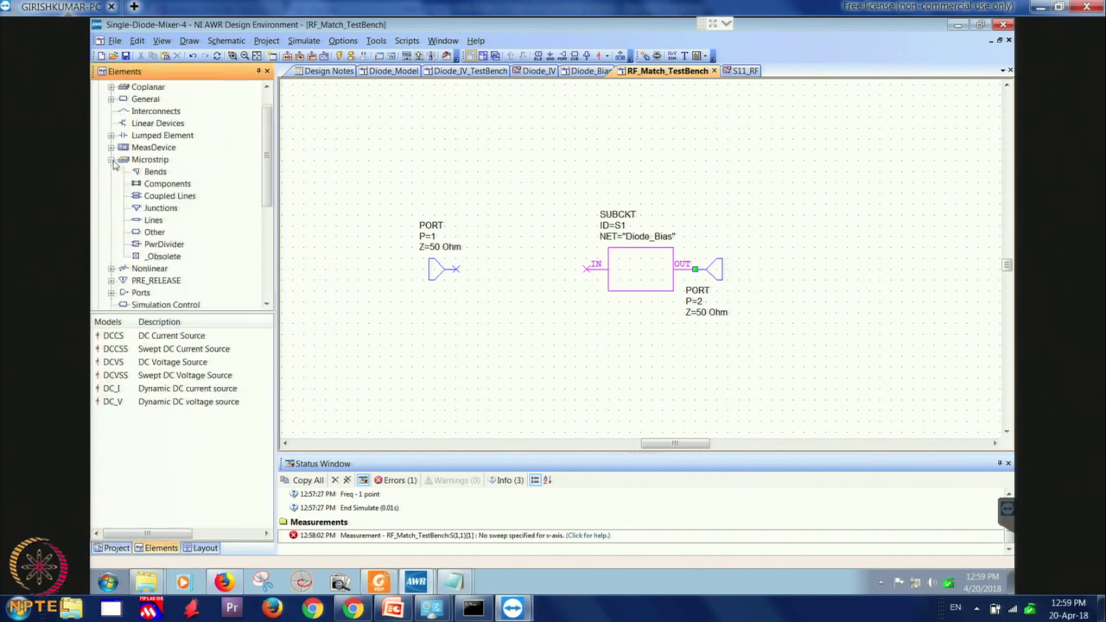
pyautogui.click(156, 232)
pyautogui.click(154, 221)
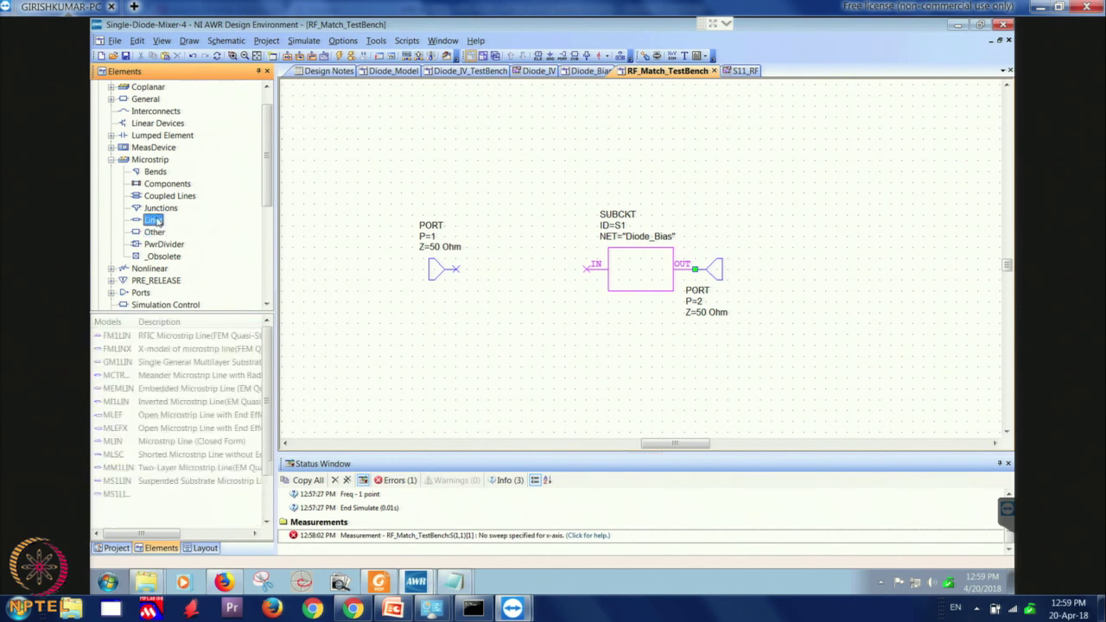
pyautogui.click(114, 444)
pyautogui.moveTo(114, 444); pyautogui.dragTo(493, 331)
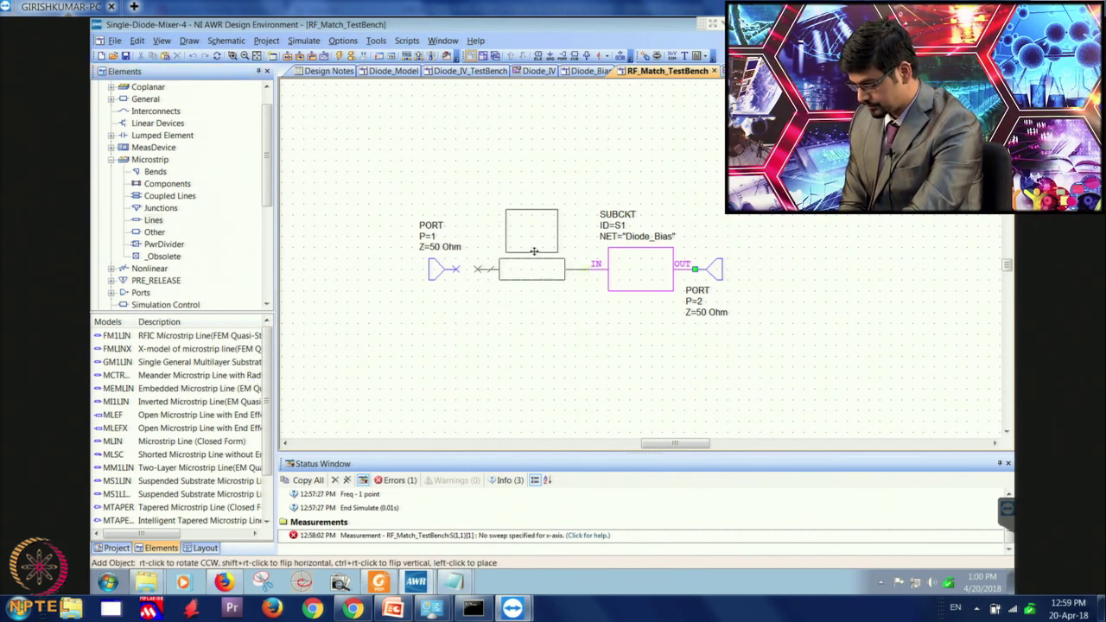
pyautogui.click(534, 250)
pyautogui.click(537, 322)
# - Move port 1 so that it connects to the free end of the MLIN line
pyautogui.click(432, 268)
pyautogui.moveTo(451, 268); pyautogui.dragTo(453, 266)
pyautogui.click(466, 325)
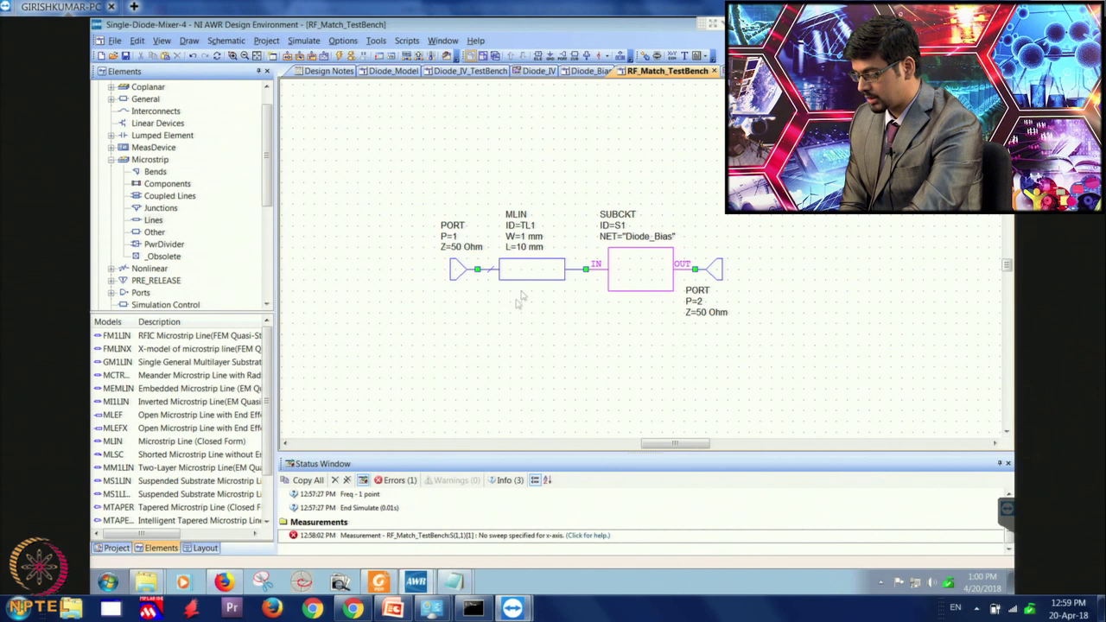
# - Add an MSUB microstrip substrate definition to the project's Global Definitions
pyautogui.click(119, 548)
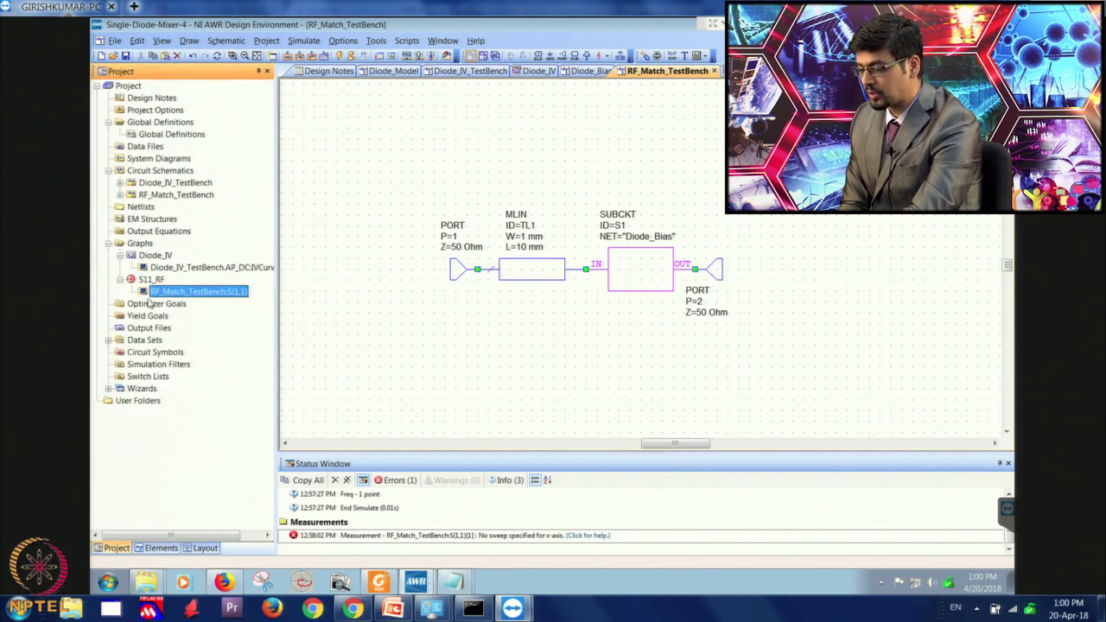
pyautogui.doubleClick(170, 135)
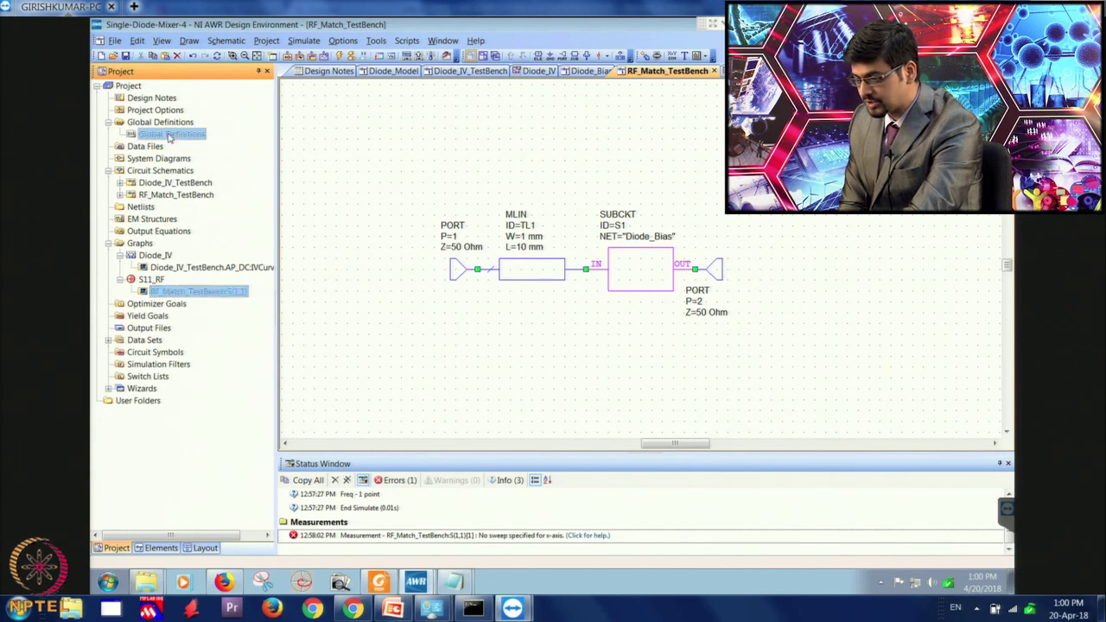
pyautogui.rightClick(530, 181)
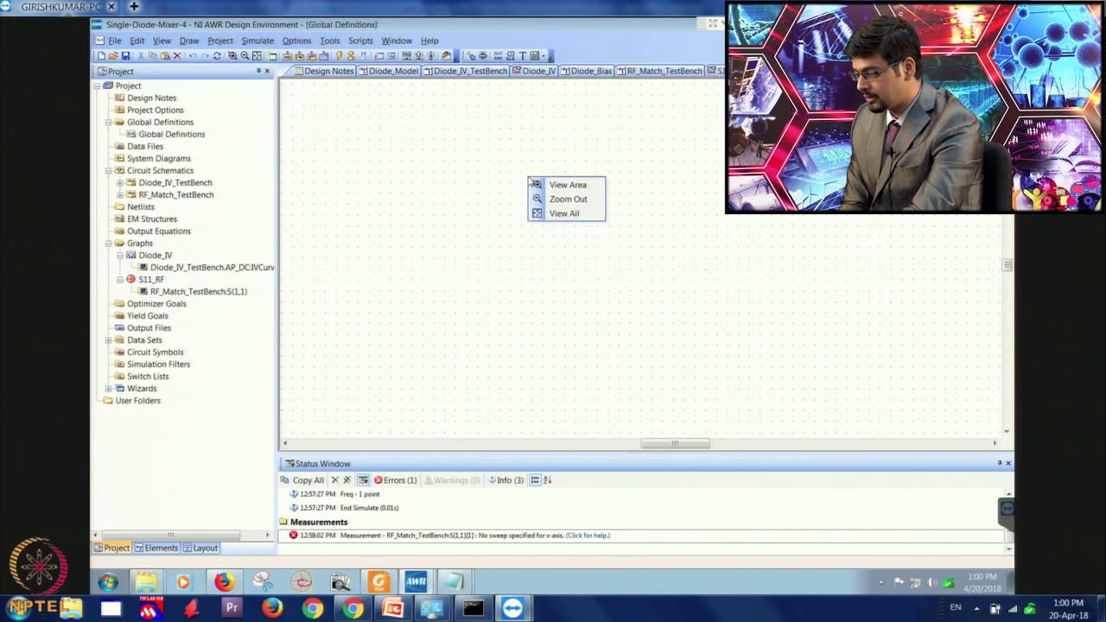
pyautogui.click(484, 177)
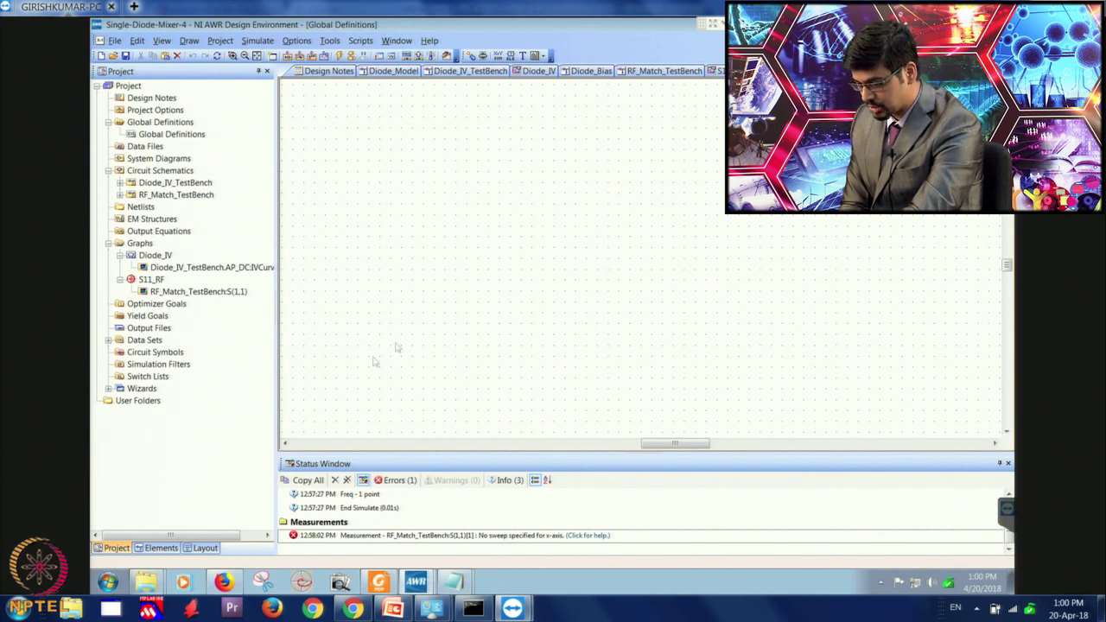
pyautogui.click(169, 551)
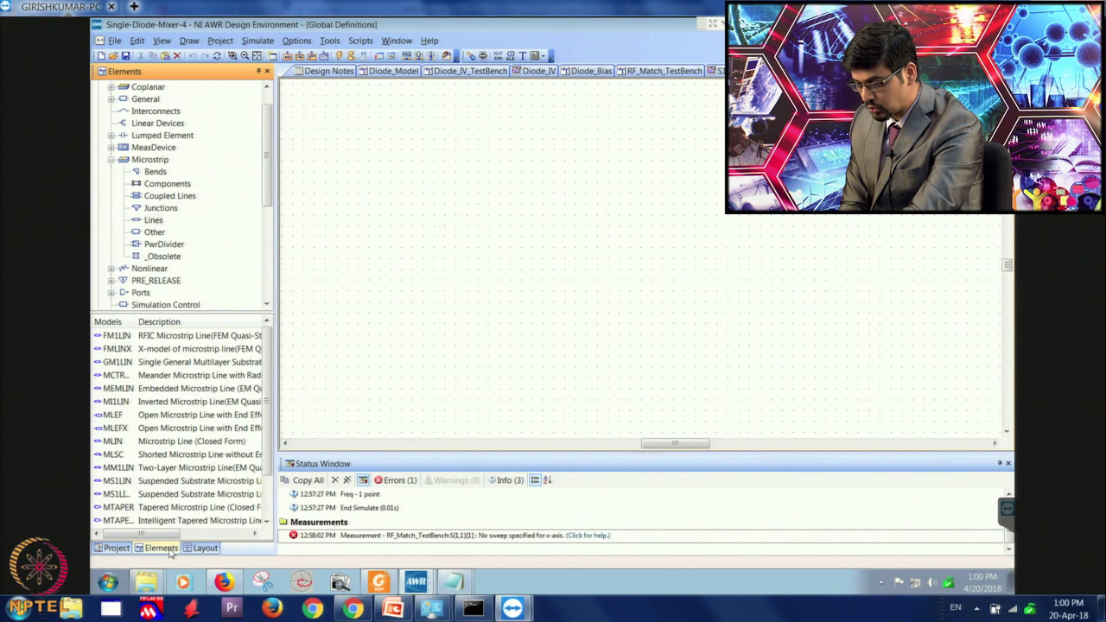
pyautogui.click(110, 160)
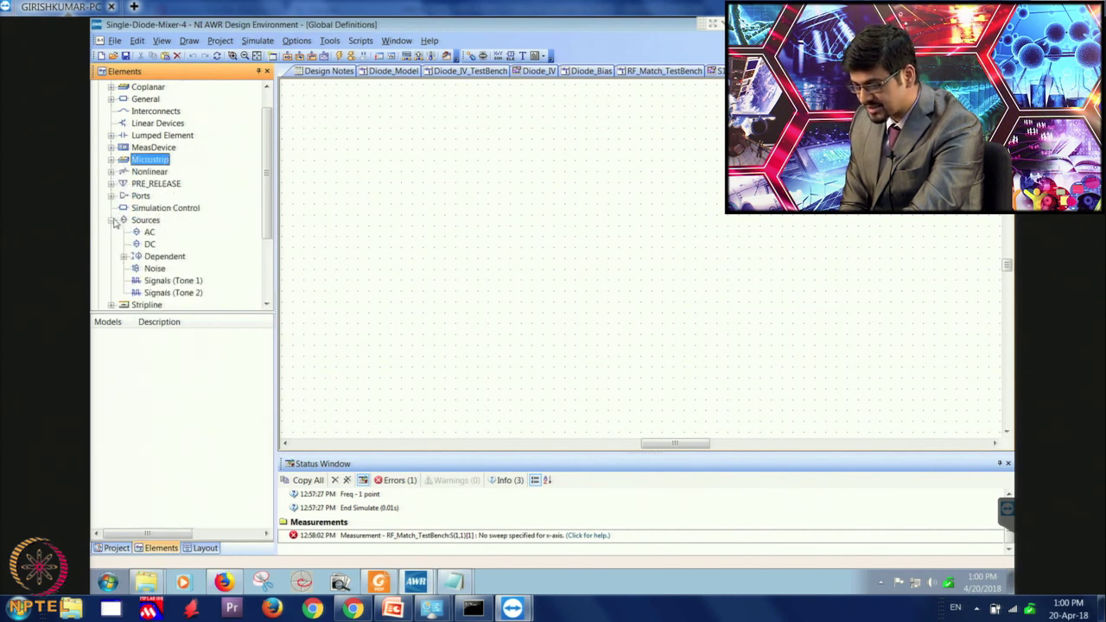
pyautogui.click(111, 220)
pyautogui.click(110, 244)
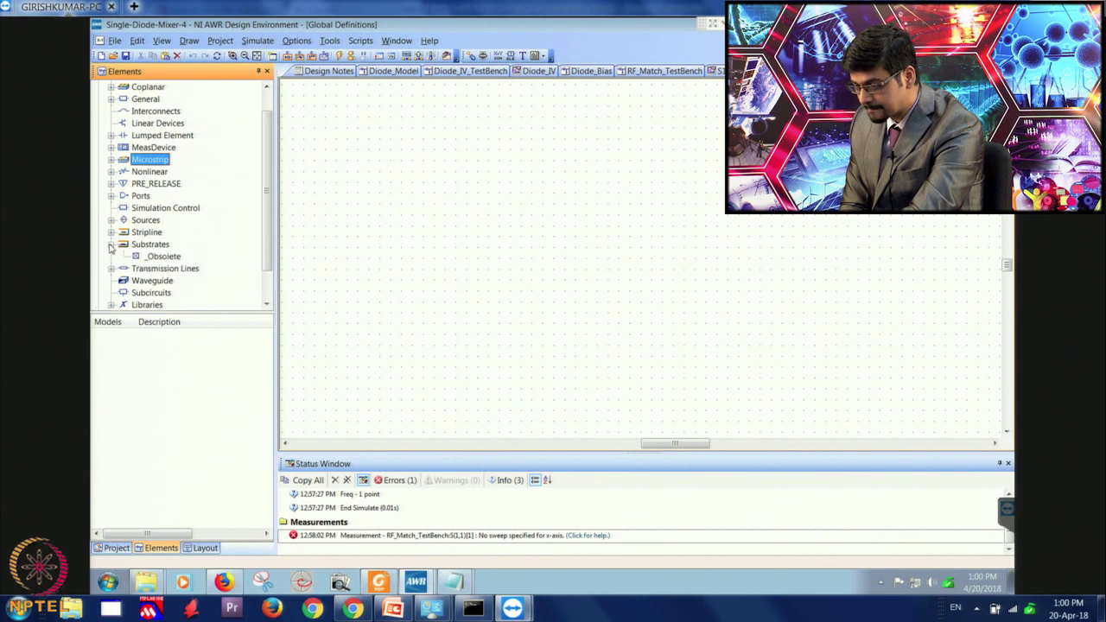
pyautogui.click(143, 248)
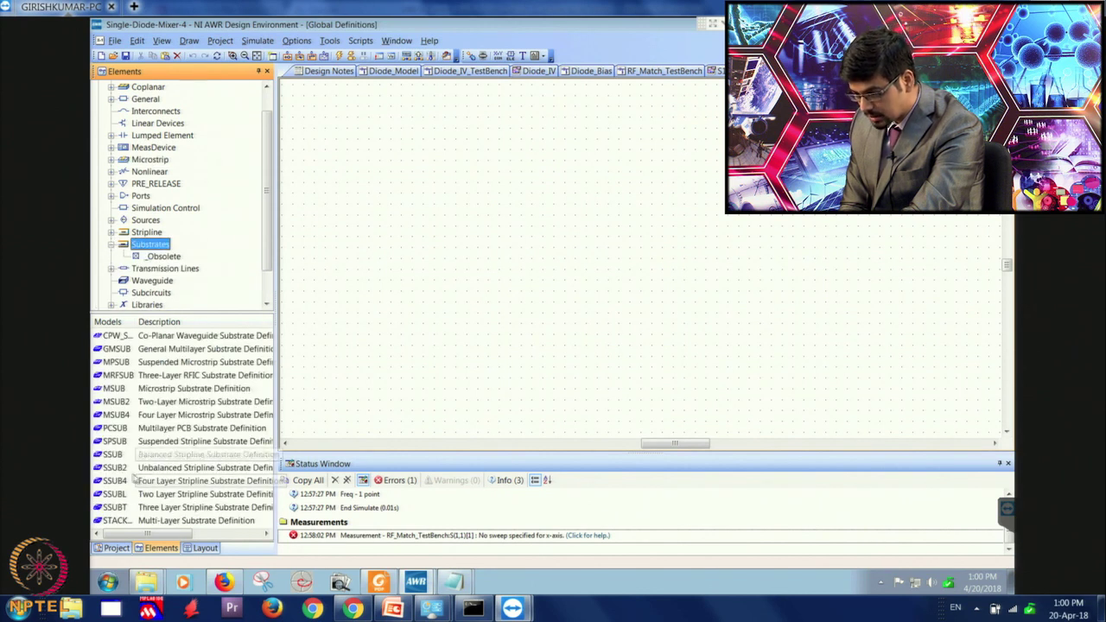
pyautogui.click(117, 389)
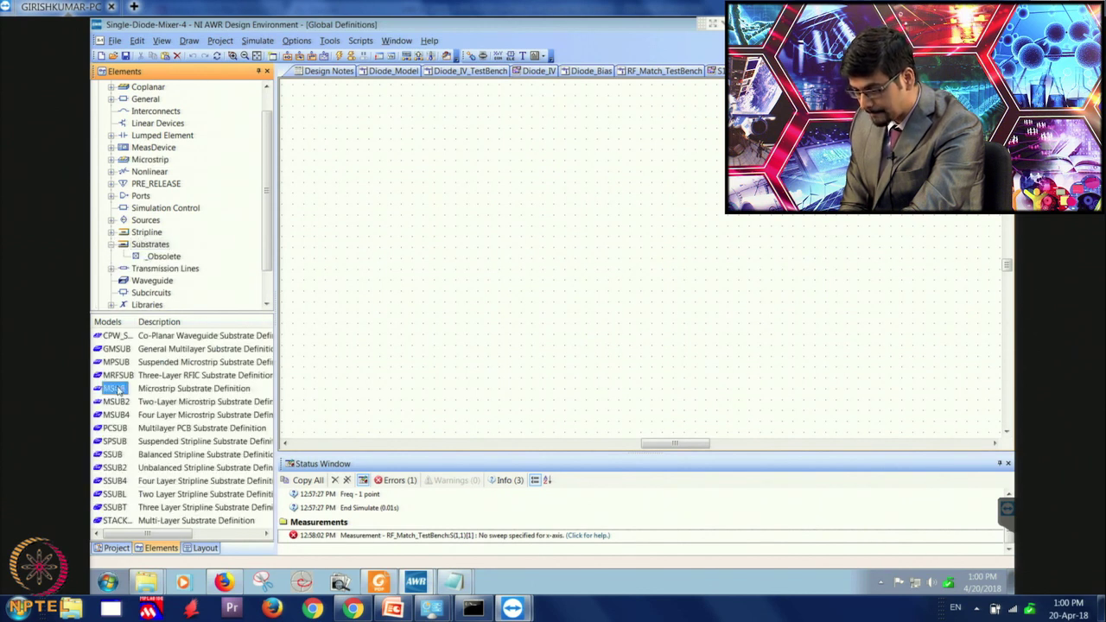
pyautogui.moveTo(117, 389); pyautogui.dragTo(602, 248)
pyautogui.click(602, 248)
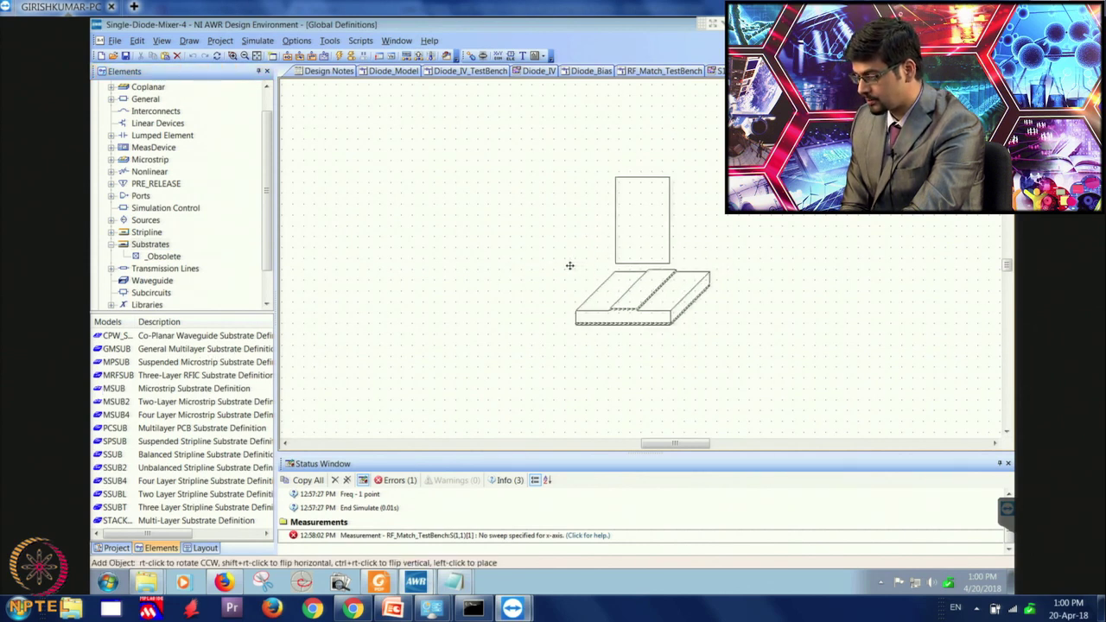
pyautogui.click(567, 269)
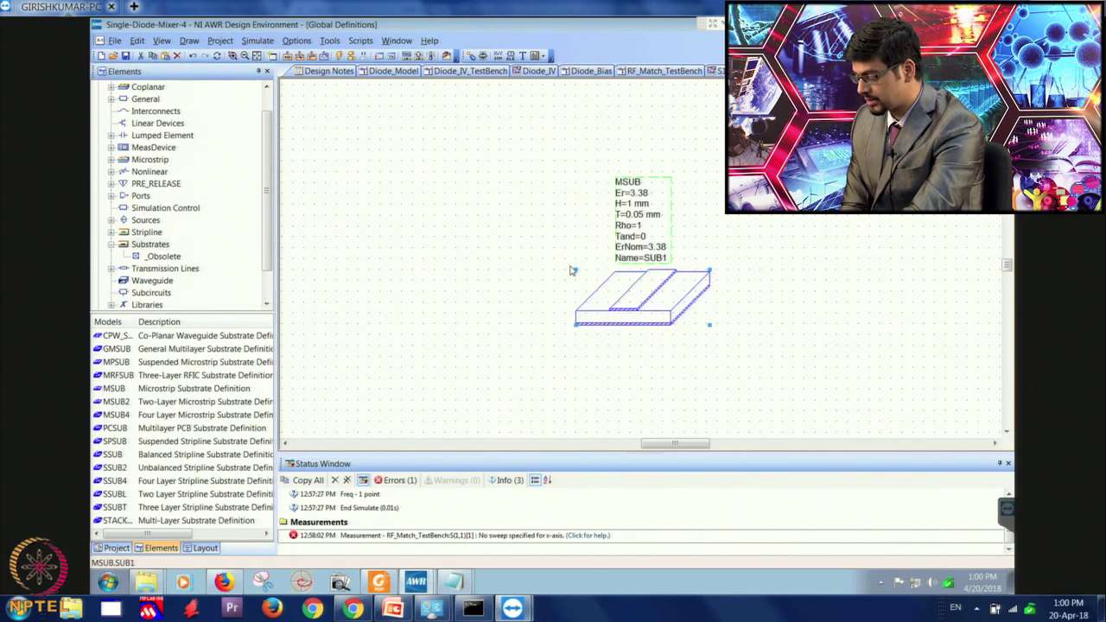
# - Set the MSUB substrate's Er to 2.2, its height H to 0.787 mm and its conductor thickness T to 0.035 mm
pyautogui.doubleClick(640, 193)
pyautogui.write('2.2')
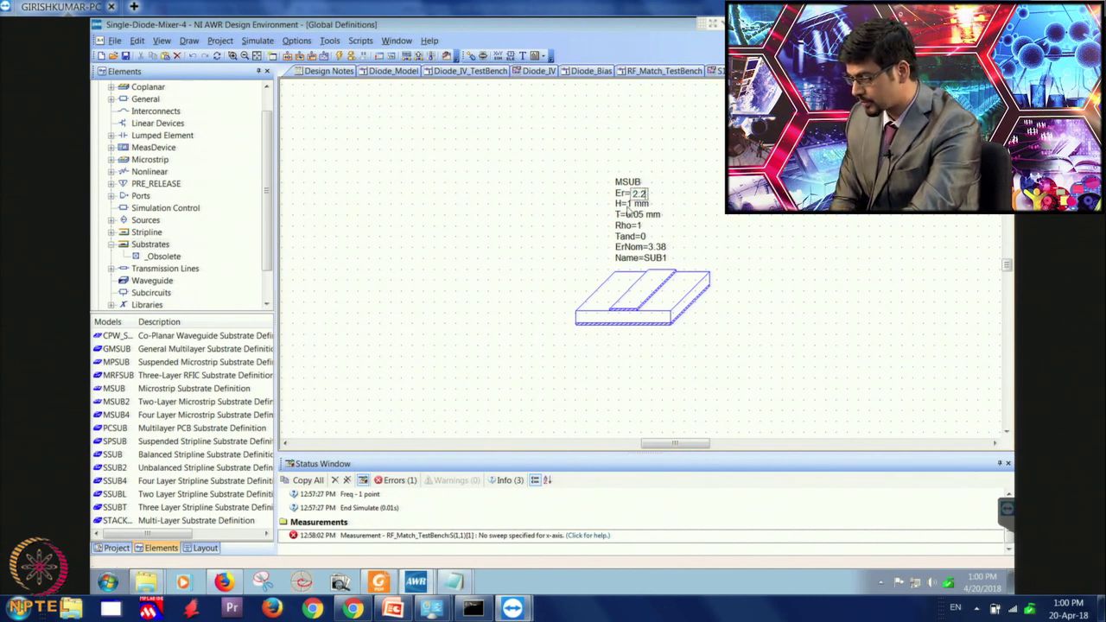
pyautogui.doubleClick(633, 204)
pyautogui.write('0.787')
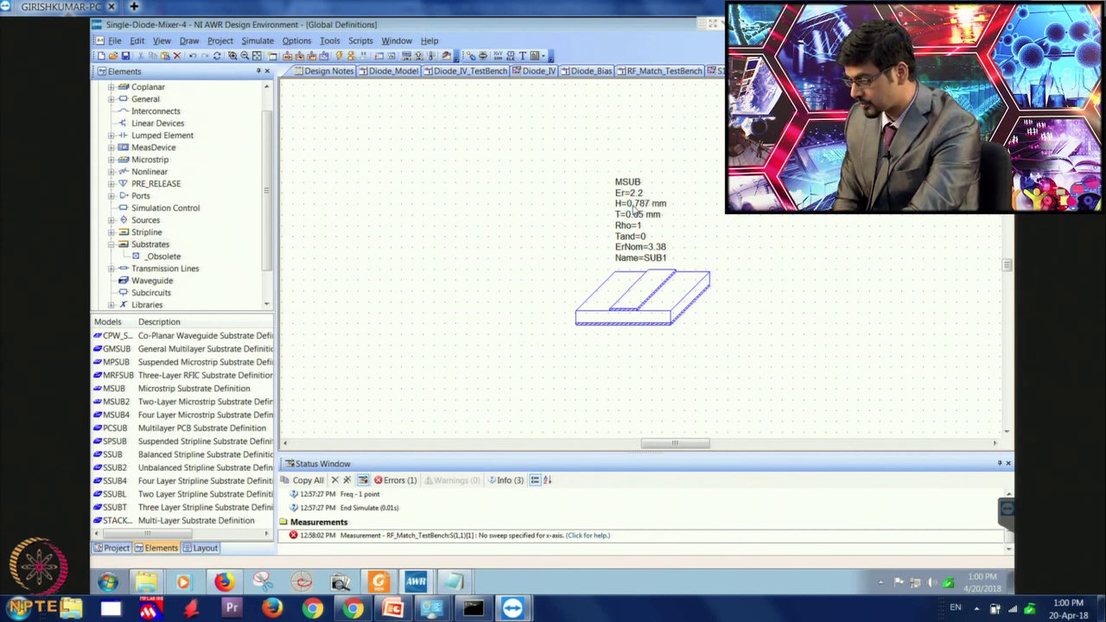
pyautogui.doubleClick(634, 214)
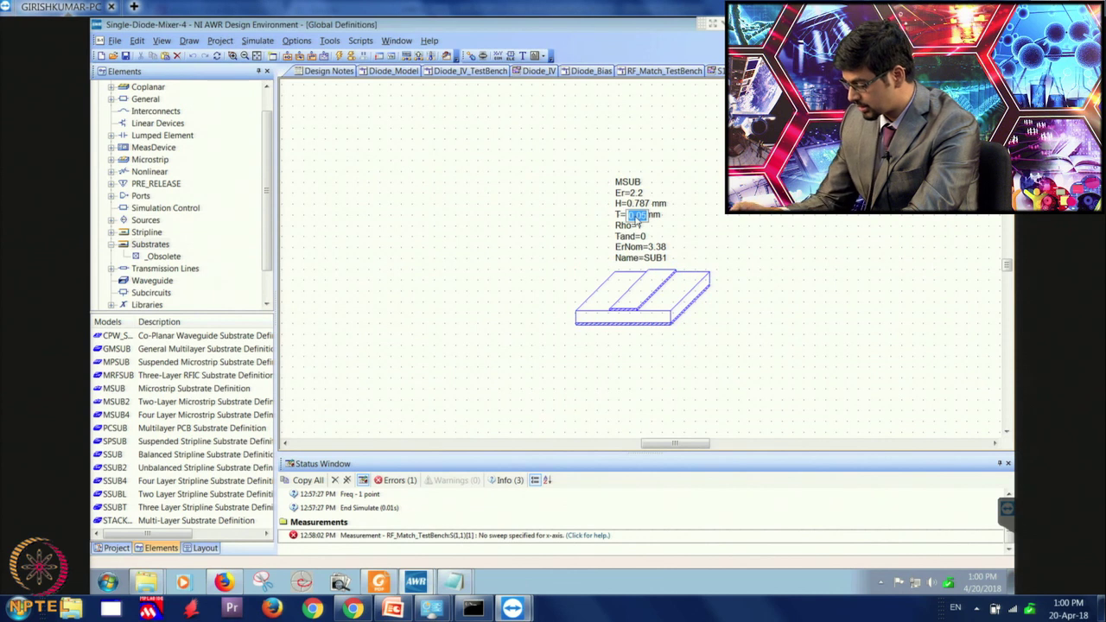
pyautogui.write('0.035')
pyautogui.press('Return')
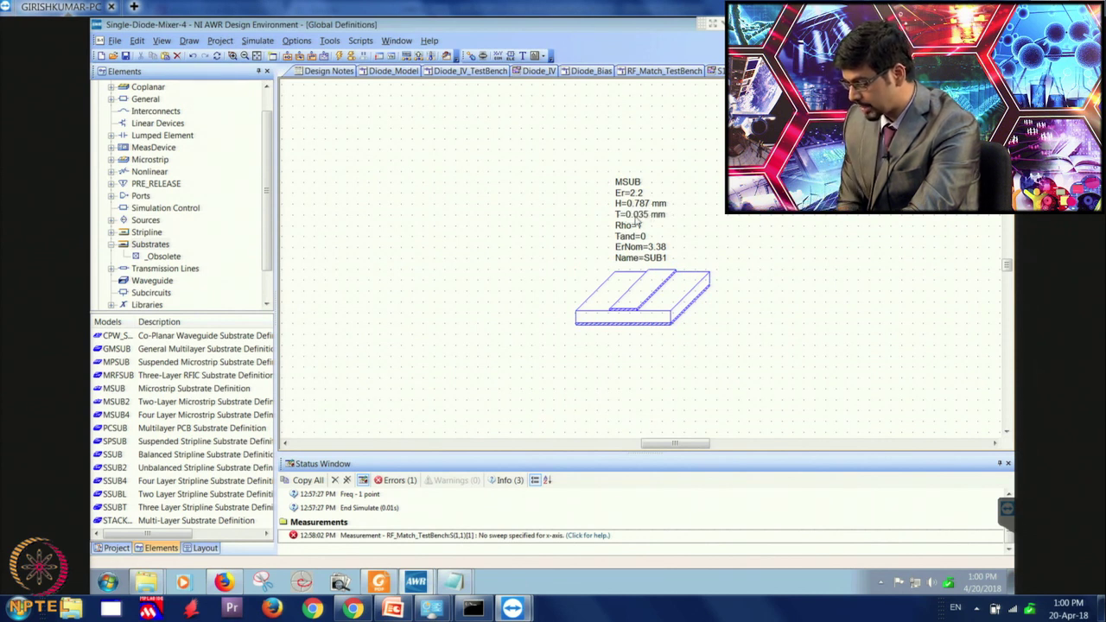
# - Set the MSUB substrate's loss tangent Tand to 0.0007 and its ErNom to 2.2
pyautogui.doubleClick(646, 238)
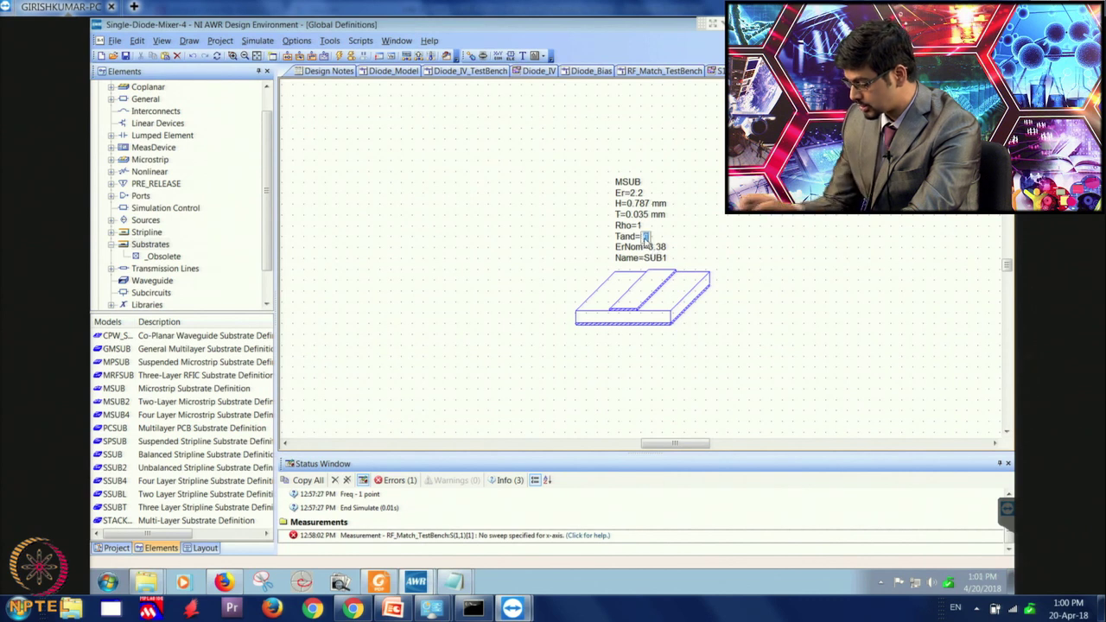
pyautogui.write('0.000')
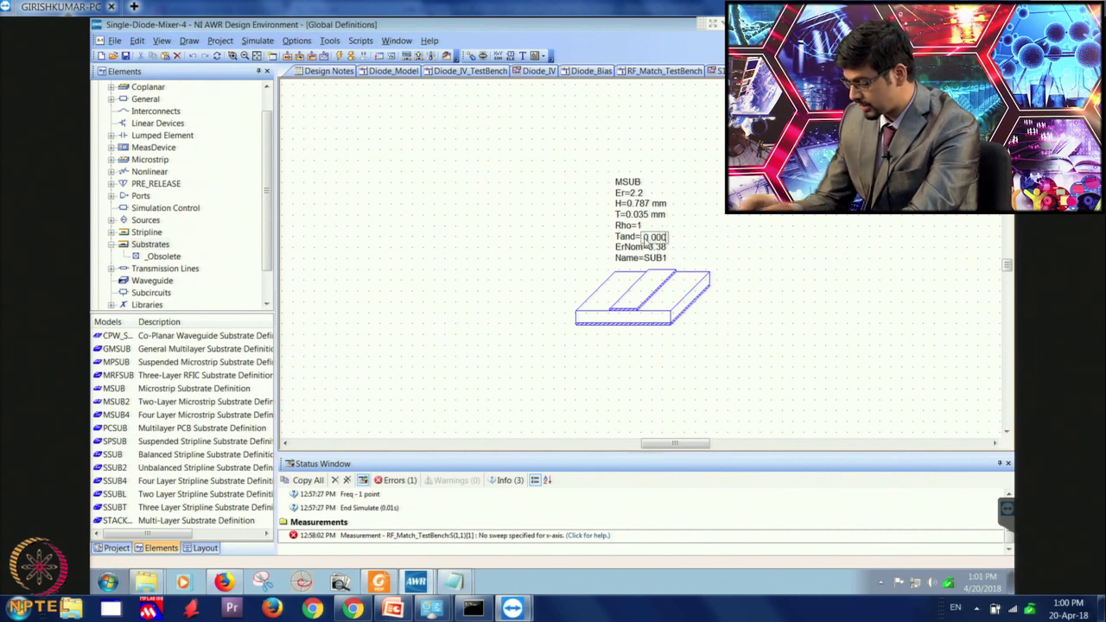
pyautogui.write('7')
pyautogui.press('Return')
pyautogui.doubleClick(658, 247)
pyautogui.write('2.2')
pyautogui.press('Return')
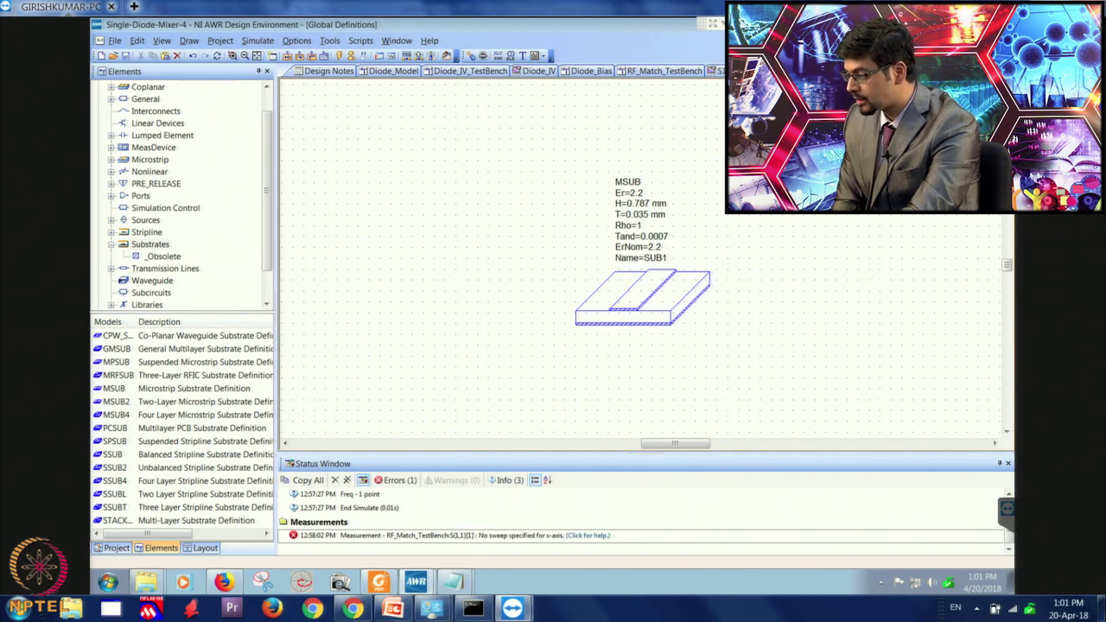
# - Assign substrate SUB1 to the MLIN line in RF_Match_TestBench and shift its parameter text up, clear of the symbol
pyautogui.click(663, 70)
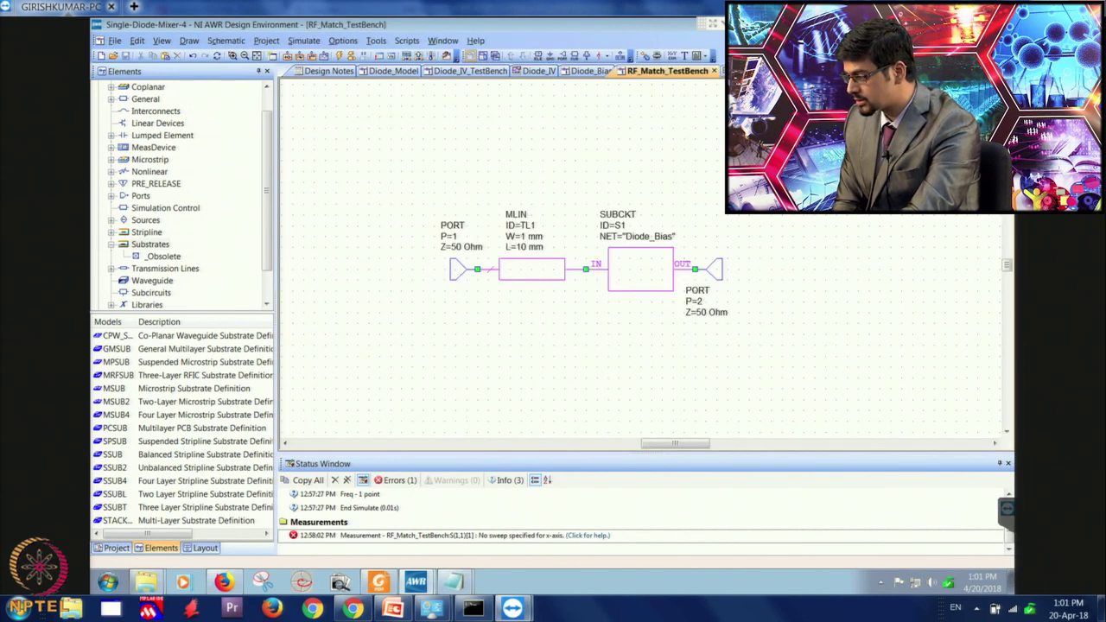
pyautogui.rightClick(511, 272)
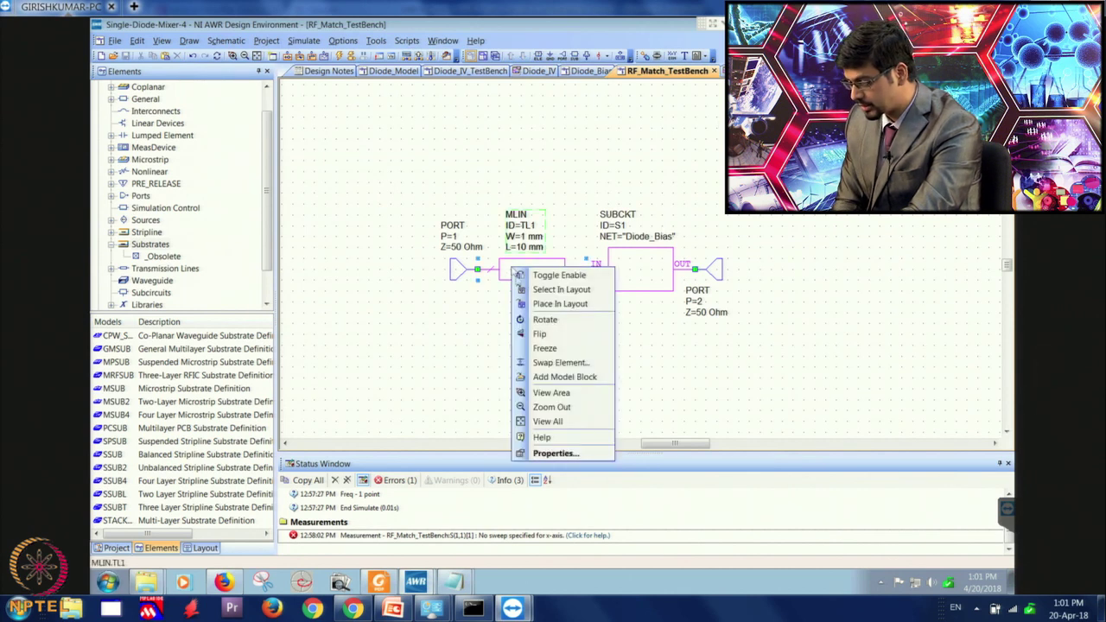
pyautogui.click(557, 457)
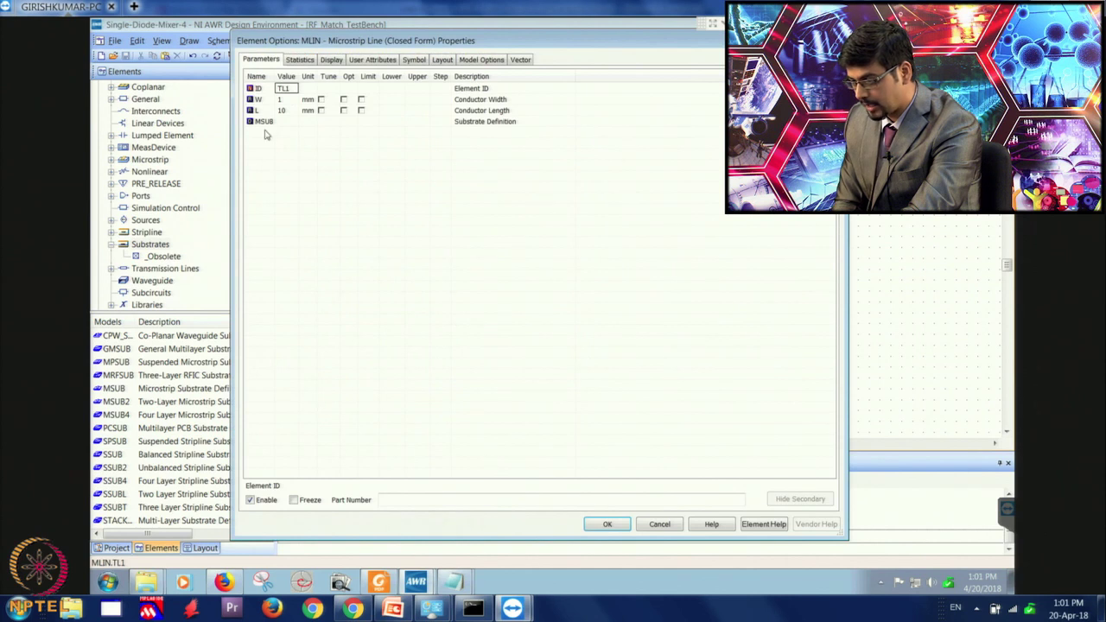
pyautogui.click(293, 122)
pyautogui.click(300, 122)
pyautogui.click(287, 133)
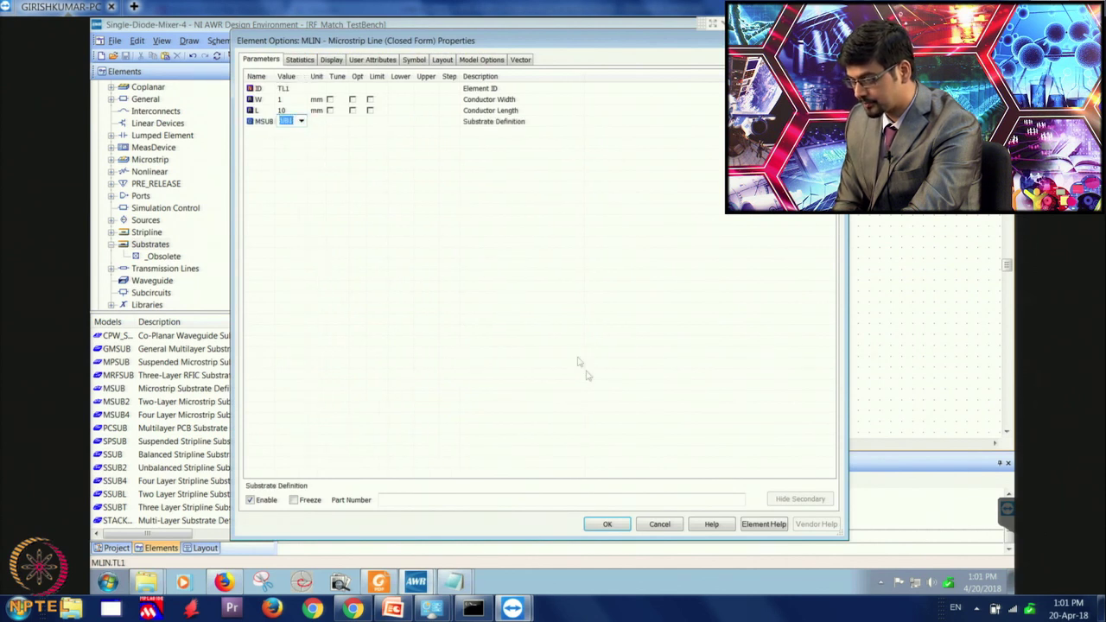
pyautogui.click(607, 525)
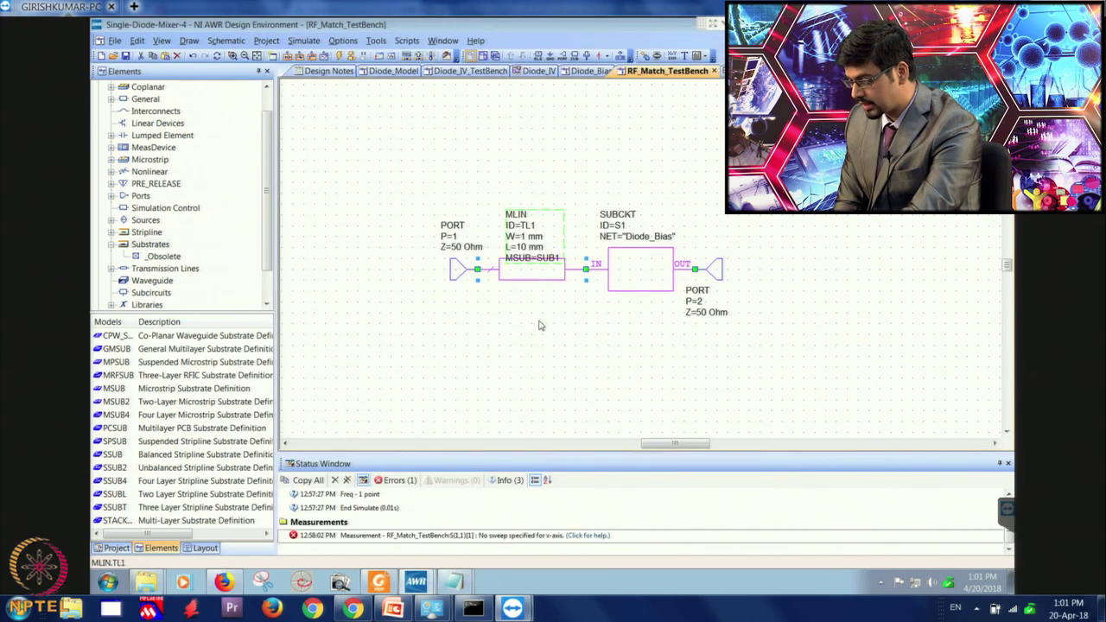
pyautogui.click(531, 235)
pyautogui.moveTo(525, 235); pyautogui.dragTo(522, 224)
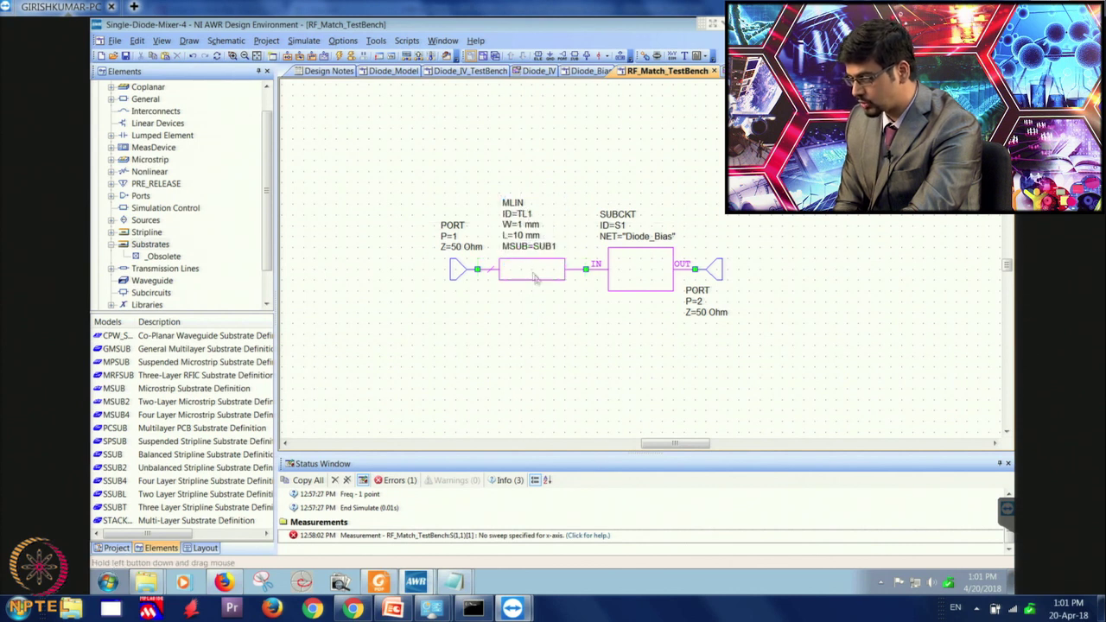
# - Set the MLIN line's width W to the variable w_50 and its length L to the variable l_line
pyautogui.doubleClick(521, 224)
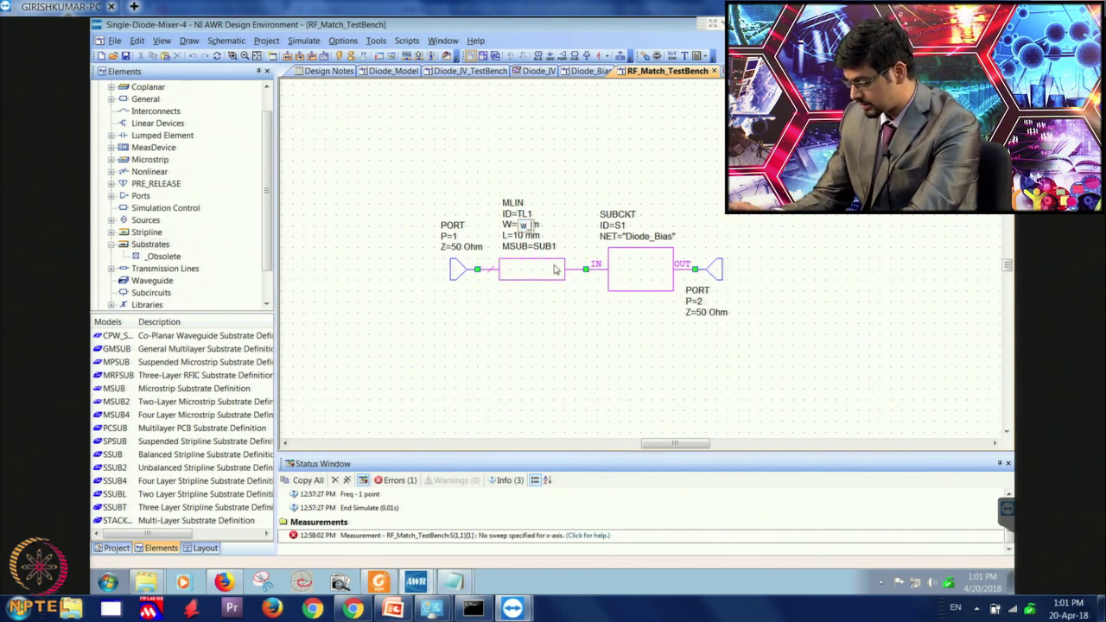
pyautogui.write('w_50')
pyautogui.press('Return')
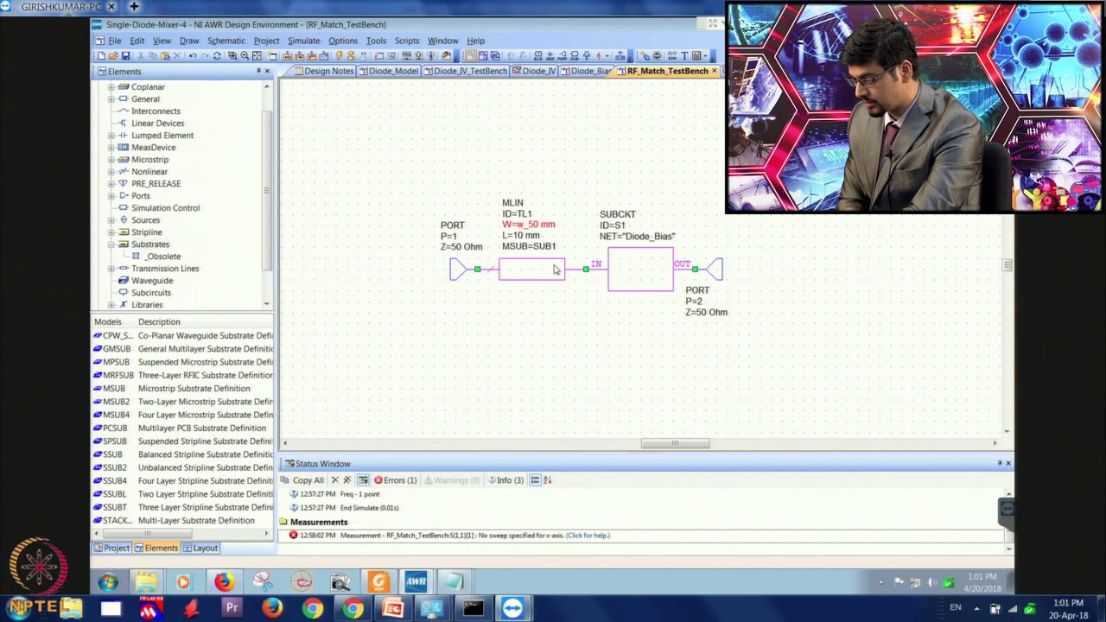
pyautogui.doubleClick(516, 239)
pyautogui.write('l_line')
pyautogui.press('Return')
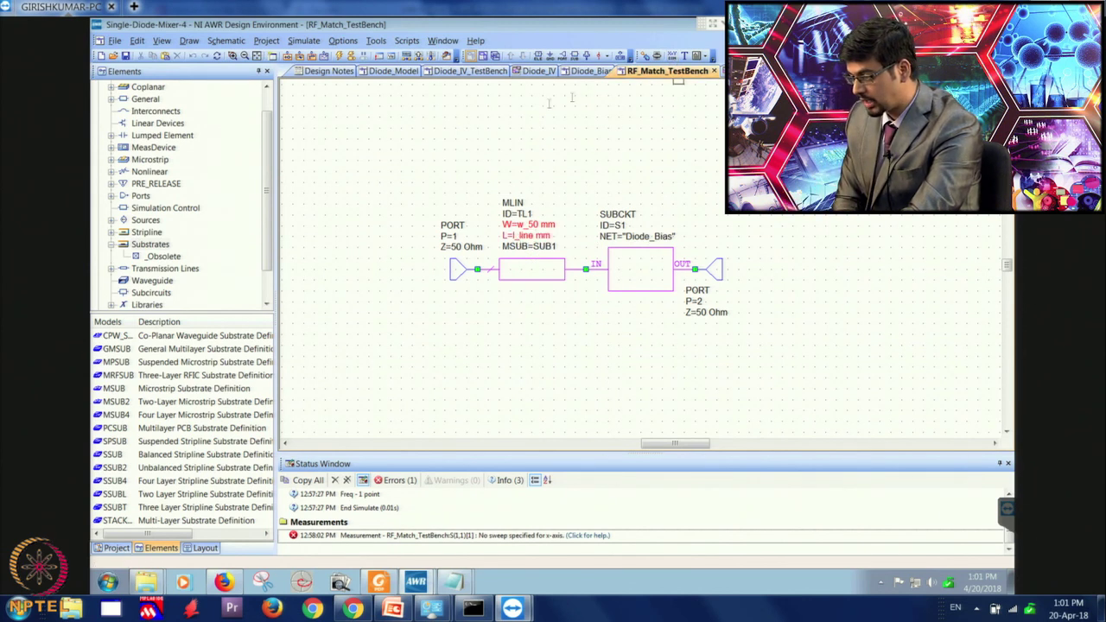
# - Place an equation above the MLIN line in RF_Match_TestBench and enter its left-hand side, w_50 =
pyautogui.hotkey('ctrl', 'e')
pyautogui.click(478, 136)
pyautogui.write('w_50 =')
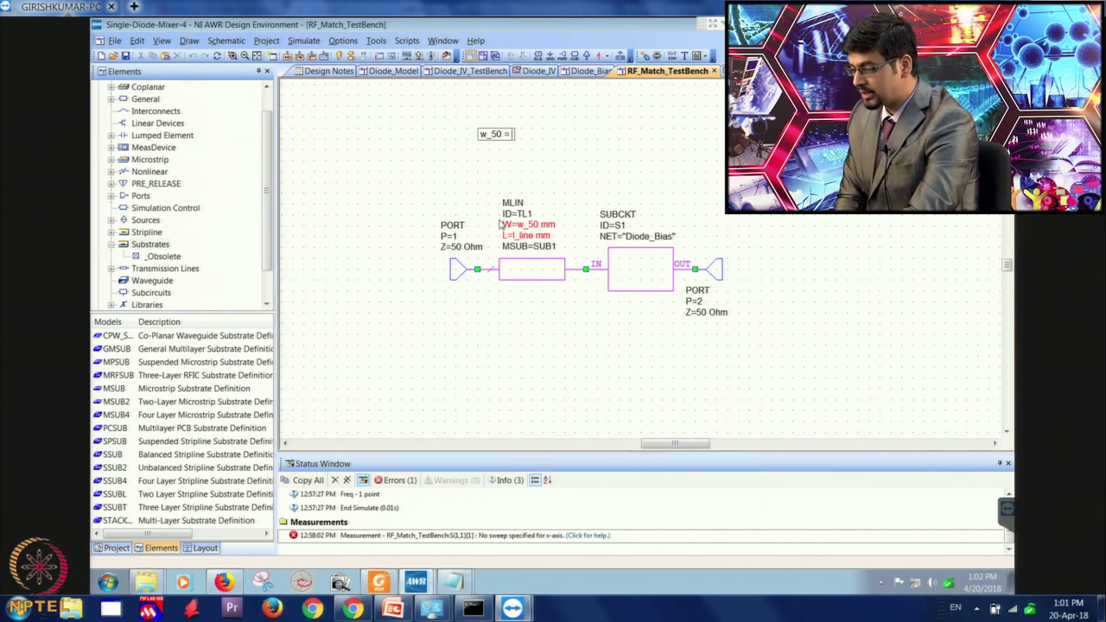
# - Open the TXLINE calculator, set the conductor to Copper and the frequency to 4.25 GHz, and calculate the 50 Ohm microstrip line's physical dimensions
pyautogui.click(377, 42)
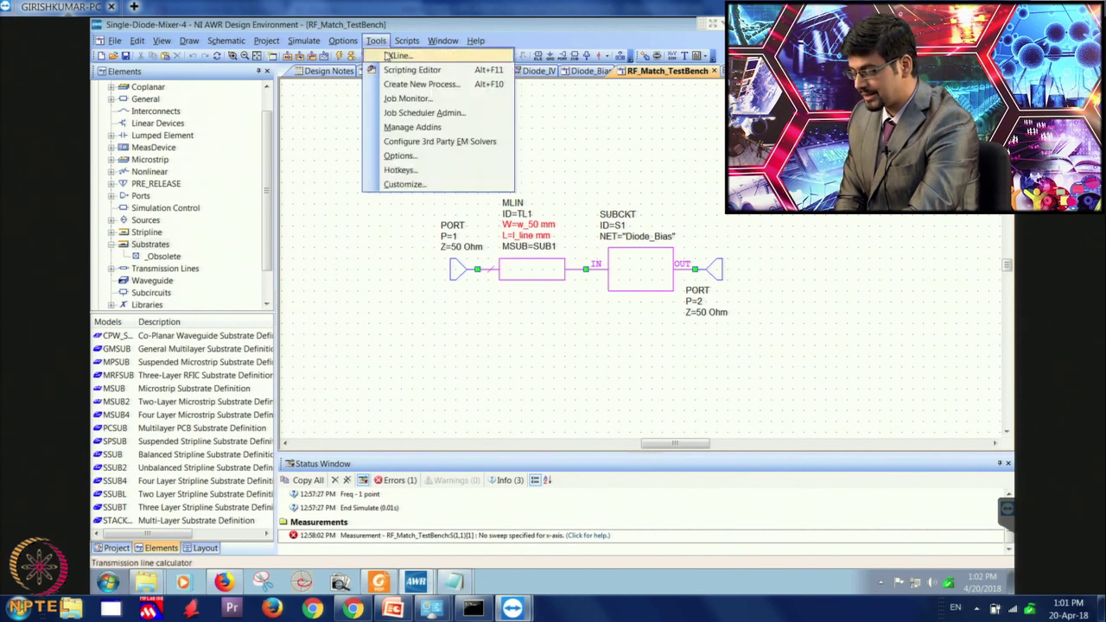
pyautogui.click(380, 41)
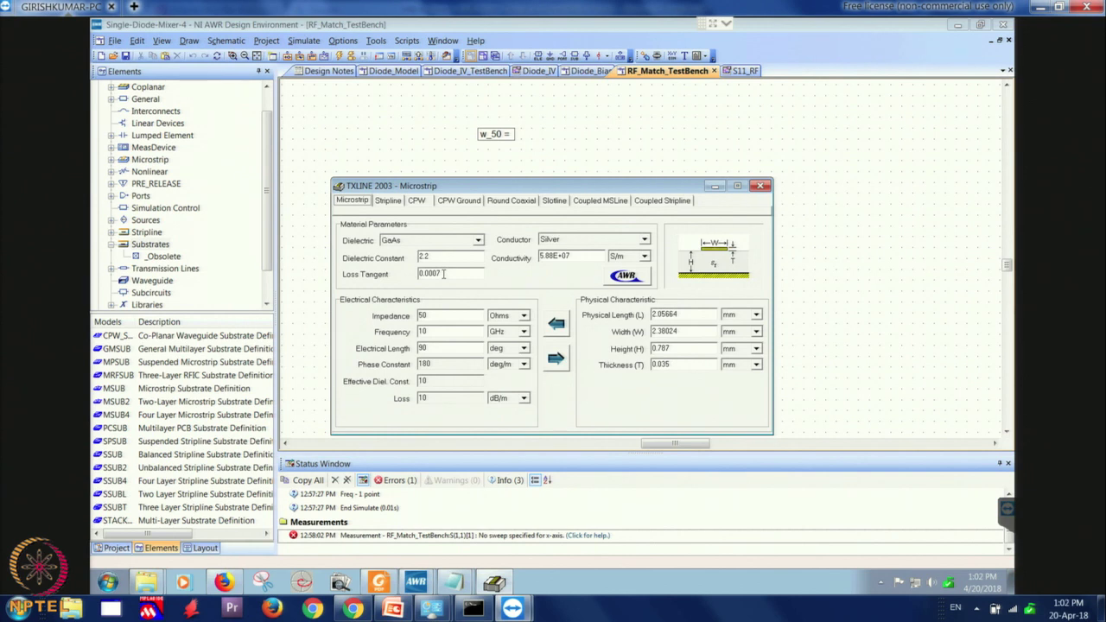
pyautogui.click(644, 242)
pyautogui.click(597, 258)
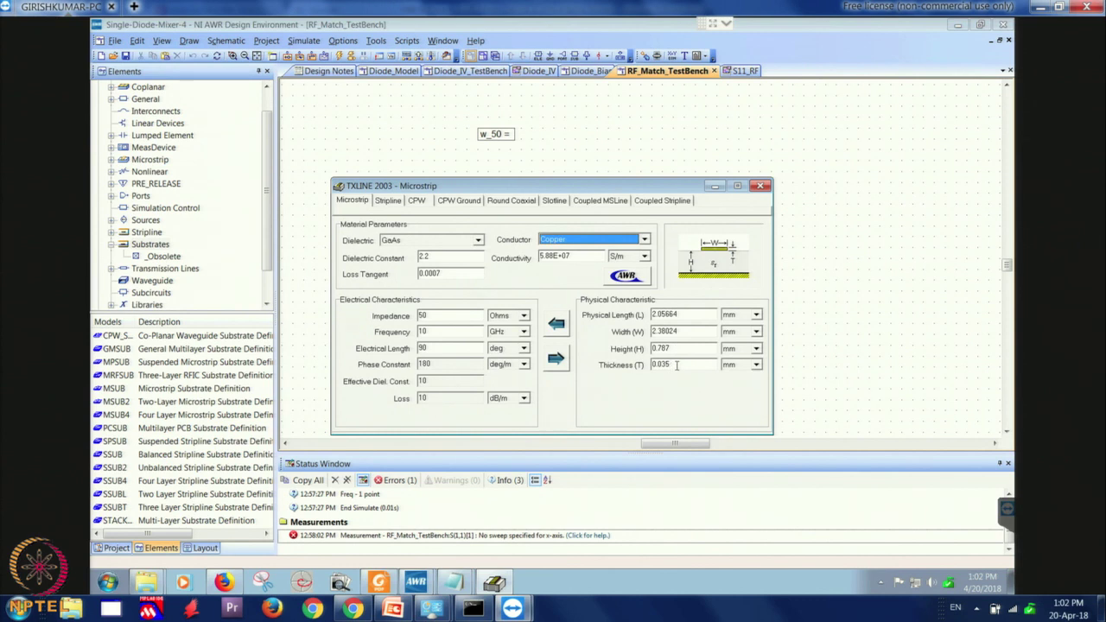
pyautogui.click(420, 332)
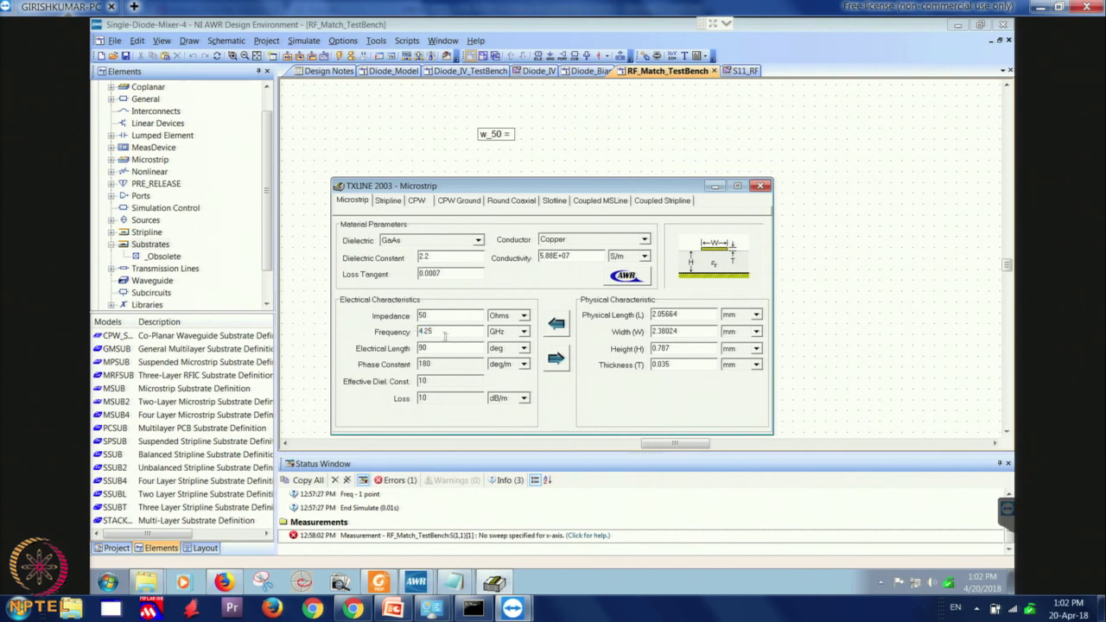
pyautogui.click(556, 361)
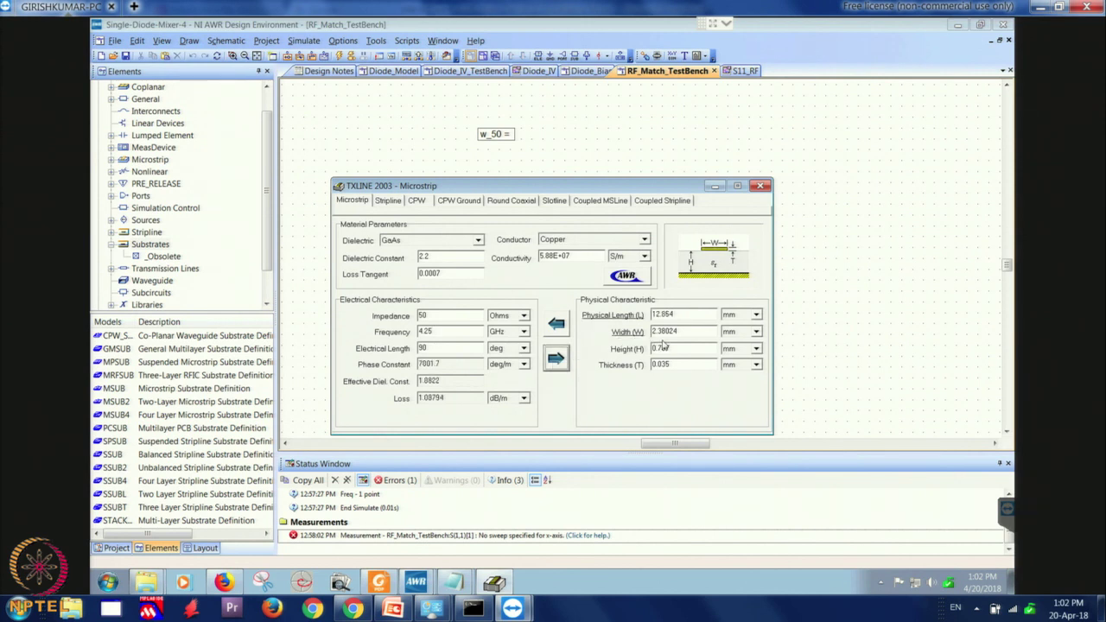
# - Complete the w_50 equation in the schematic with the value 2.38 and define l_line=16.85 below it
pyautogui.click(832, 286)
pyautogui.click(506, 136)
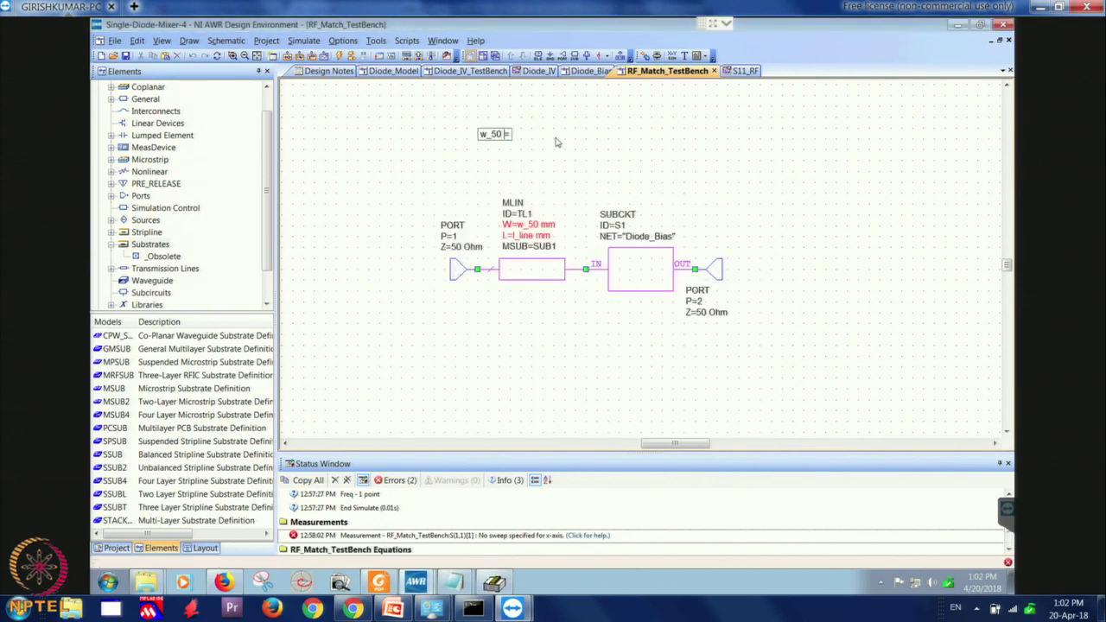
pyautogui.write('2.38')
pyautogui.click(557, 142)
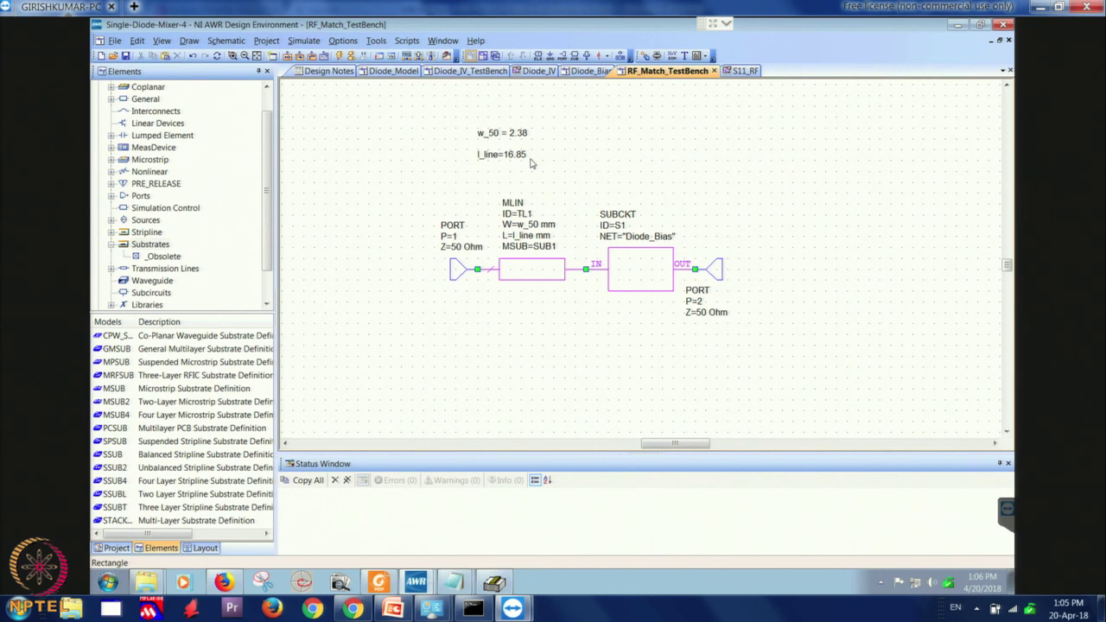
# - Move port 1 away from the MLIN line to make room, and delete the wire that connects them
pyautogui.moveTo(455, 268); pyautogui.dragTo(346, 268)
pyautogui.click(433, 269)
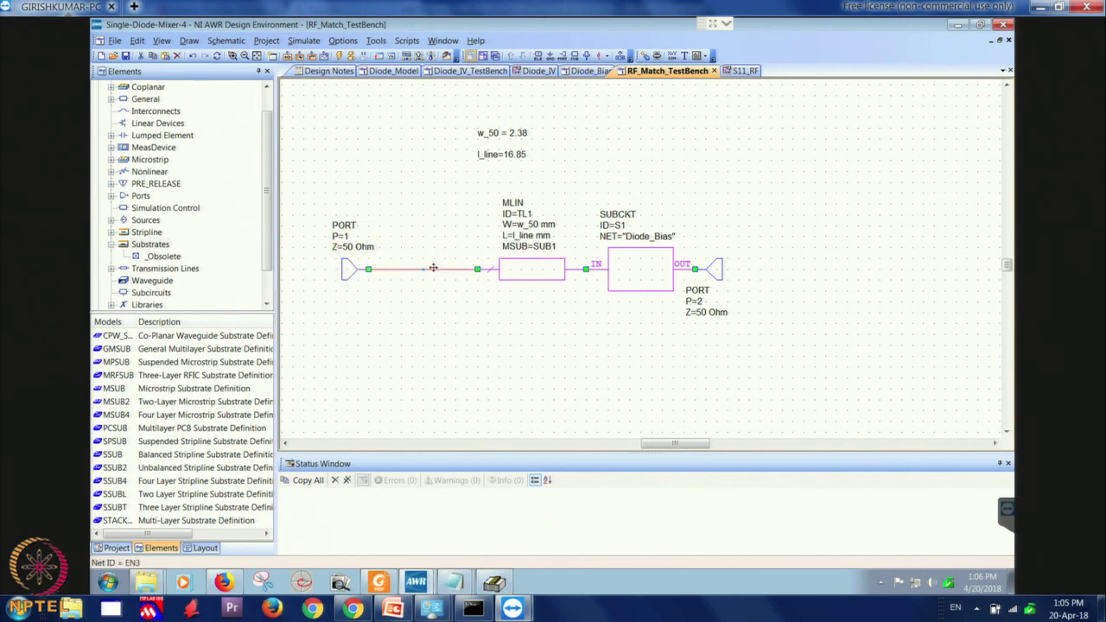
pyautogui.press('Delete')
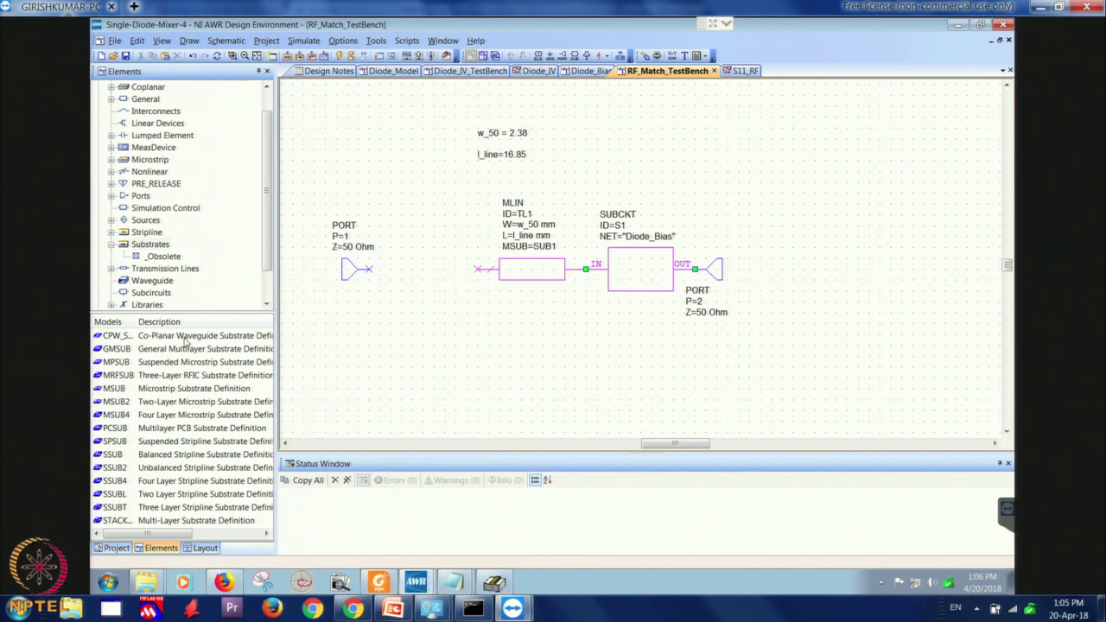
# - Place an MLEF open-ended microstrip line as a vertical shunt stub at the MLIN line's input, and wire port 1 to that node
pyautogui.click(111, 161)
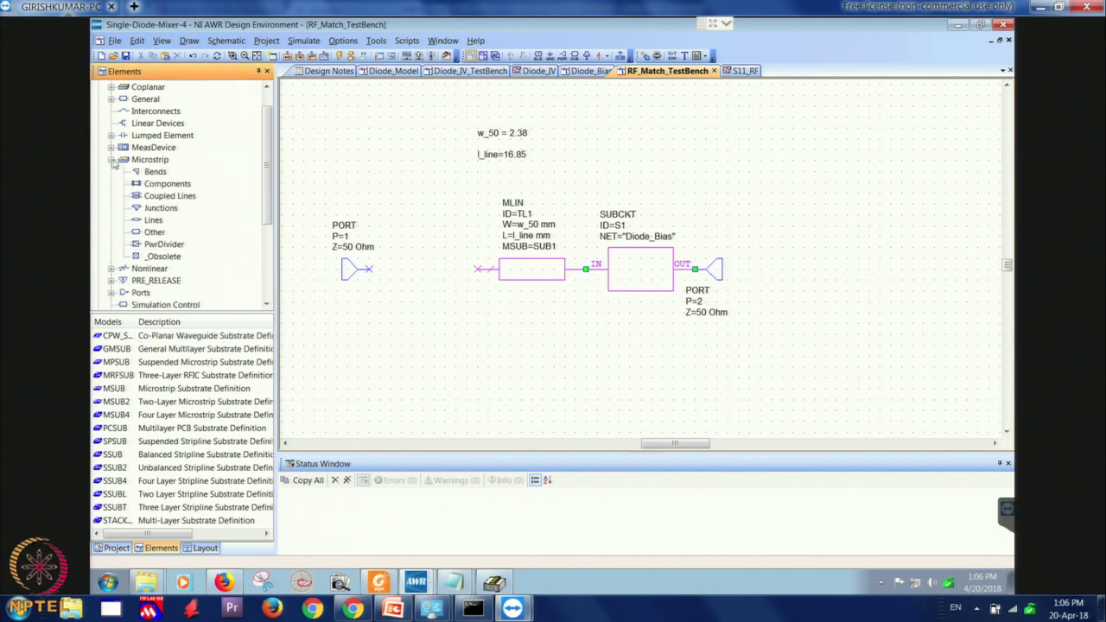
pyautogui.click(153, 220)
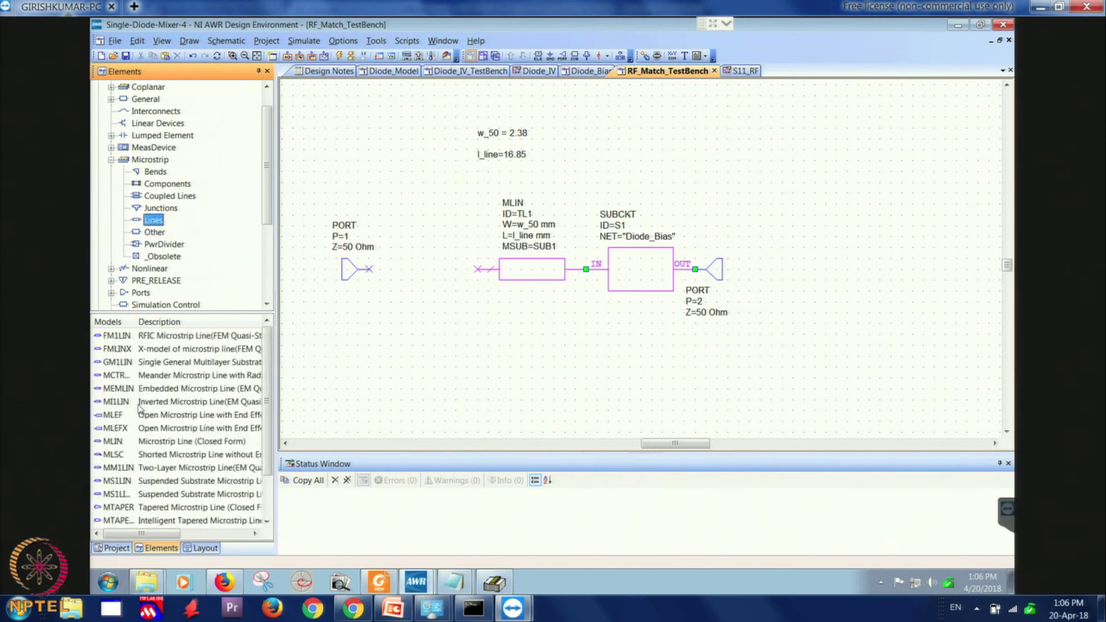
pyautogui.click(114, 415)
pyautogui.moveTo(114, 416); pyautogui.dragTo(451, 356)
pyautogui.moveTo(114, 416); pyautogui.dragTo(413, 349)
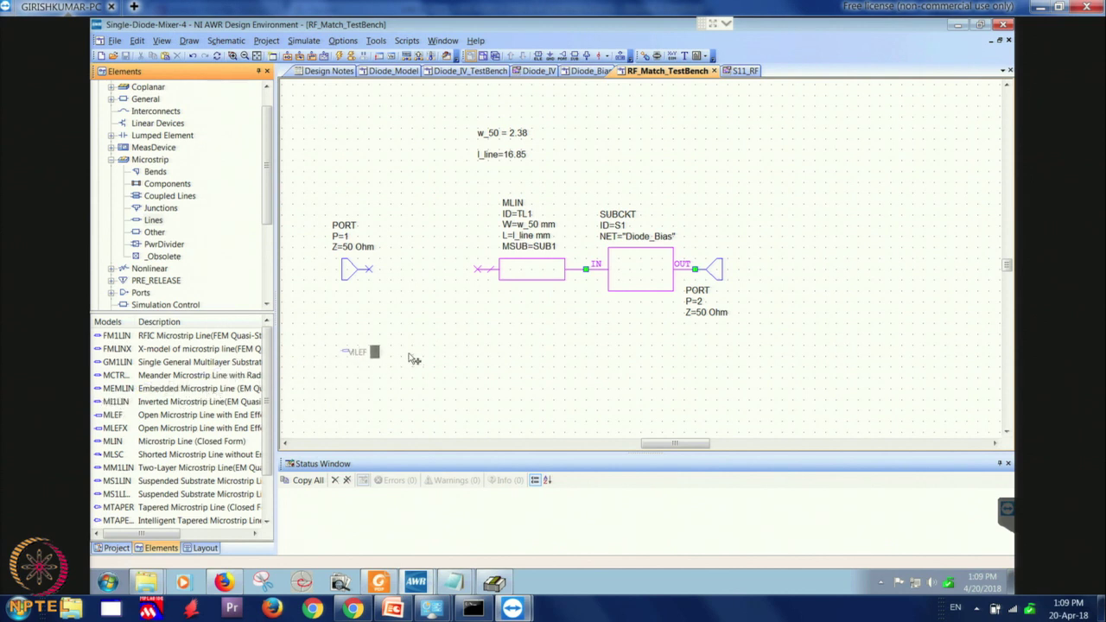
pyautogui.rightClick(432, 321)
pyautogui.rightClick(432, 321)
pyautogui.rightClick(432, 321)
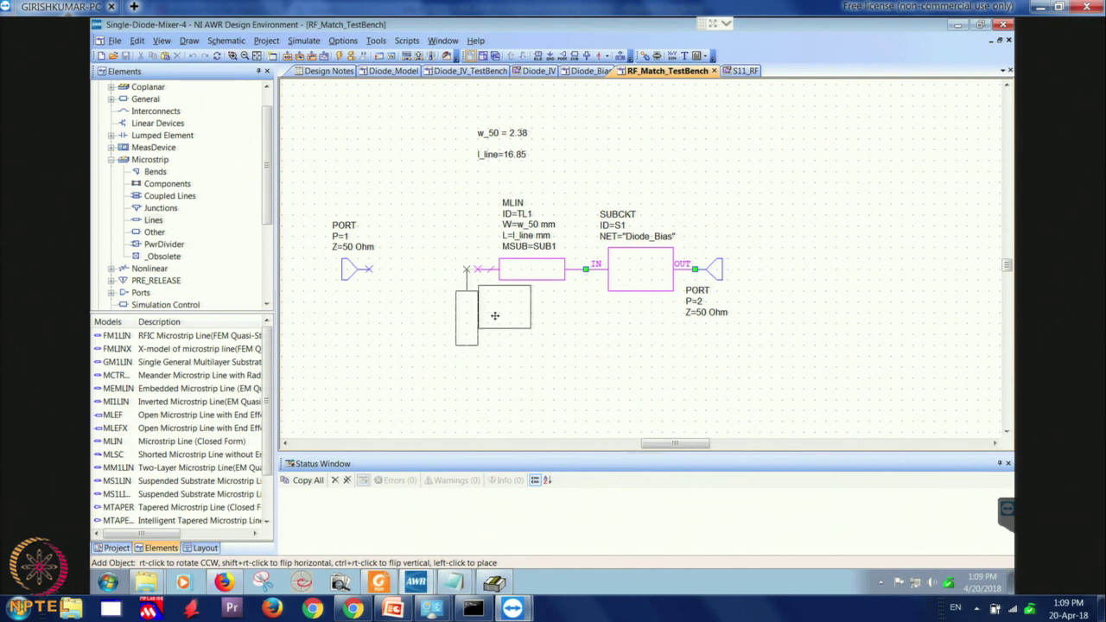
pyautogui.click(496, 315)
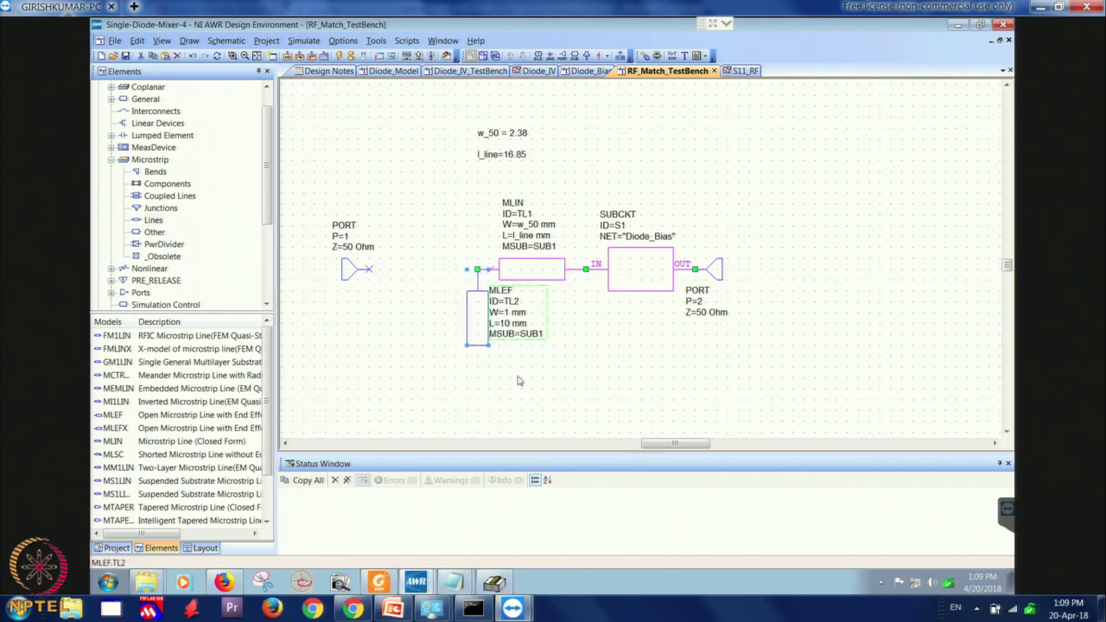
pyautogui.click(367, 271)
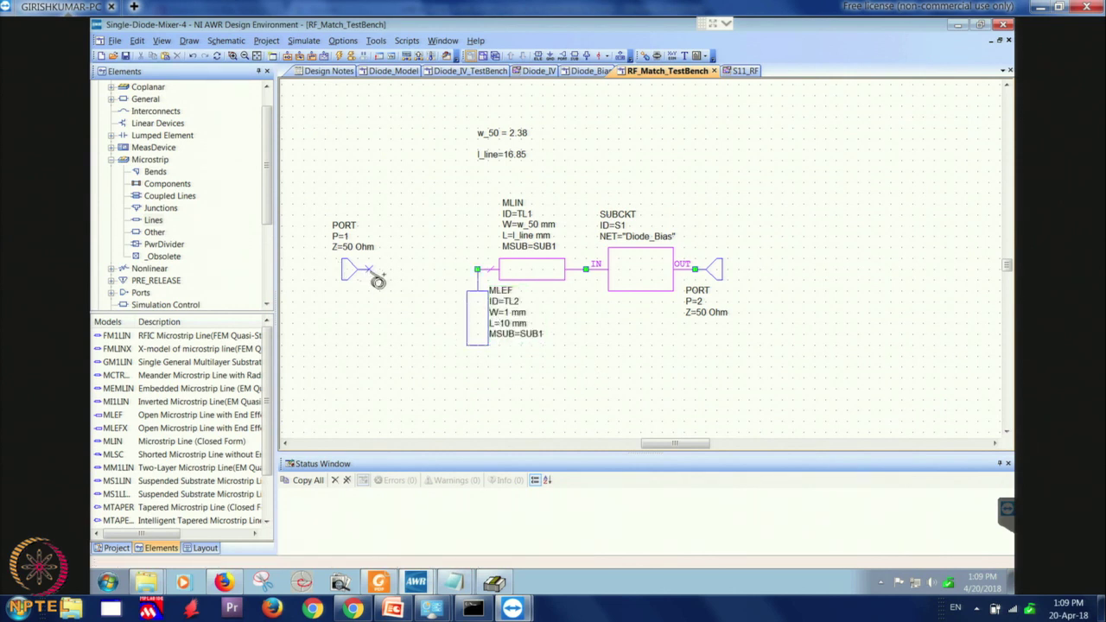
pyautogui.click(480, 275)
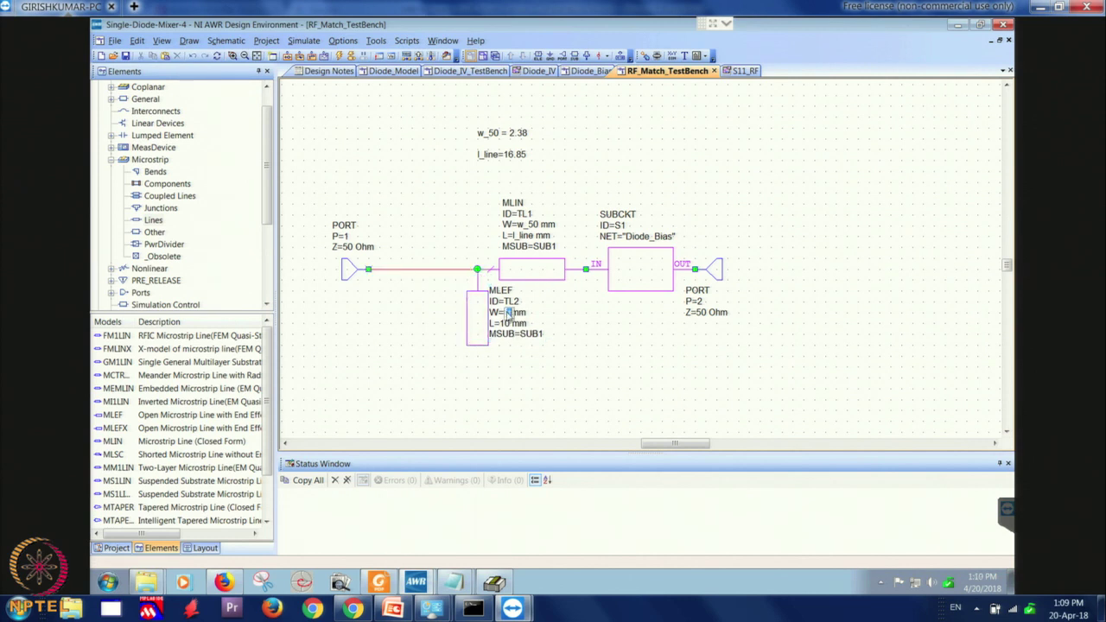
# - Set the MLEF stub's width W to w_50 and its length L to l_stub, and define l_stub=19.5
pyautogui.write('w_50')
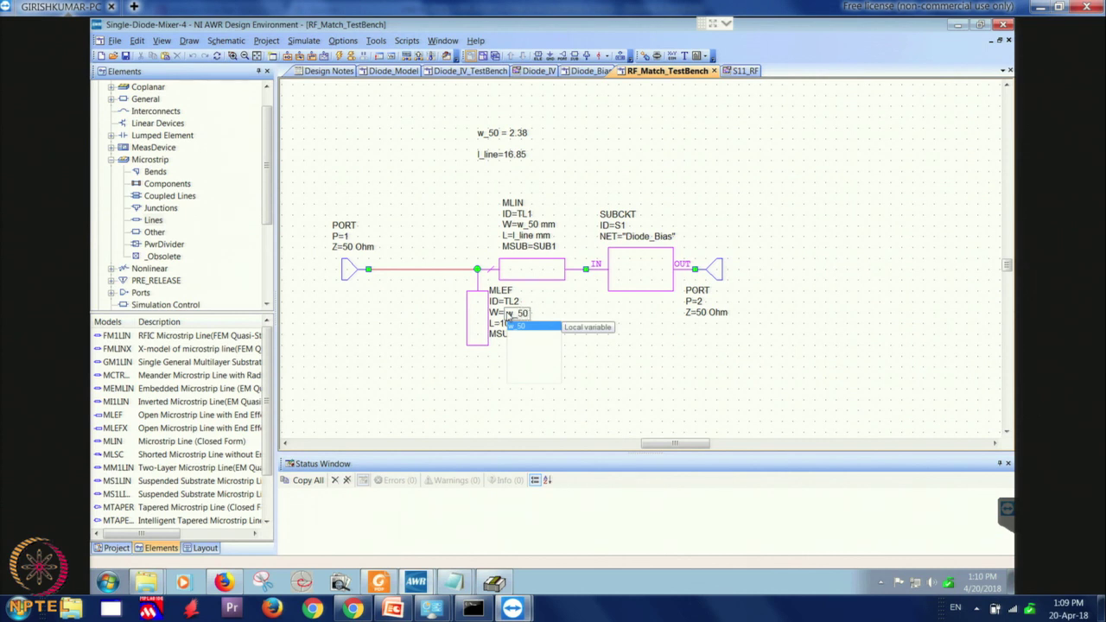
pyautogui.click(483, 393)
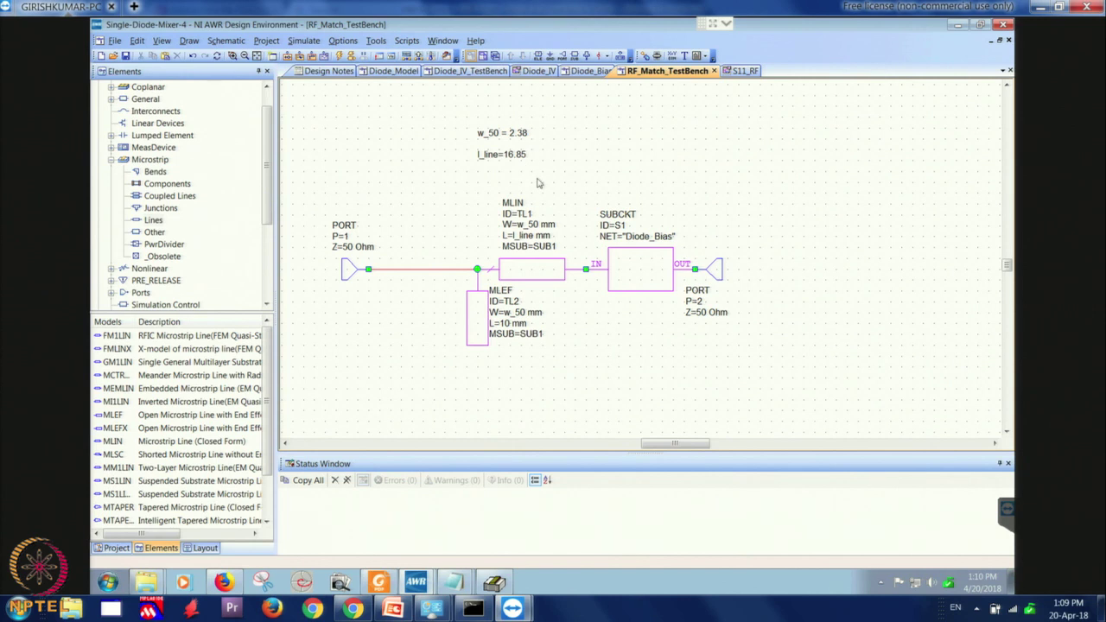
pyautogui.doubleClick(510, 324)
pyautogui.write('l_l')
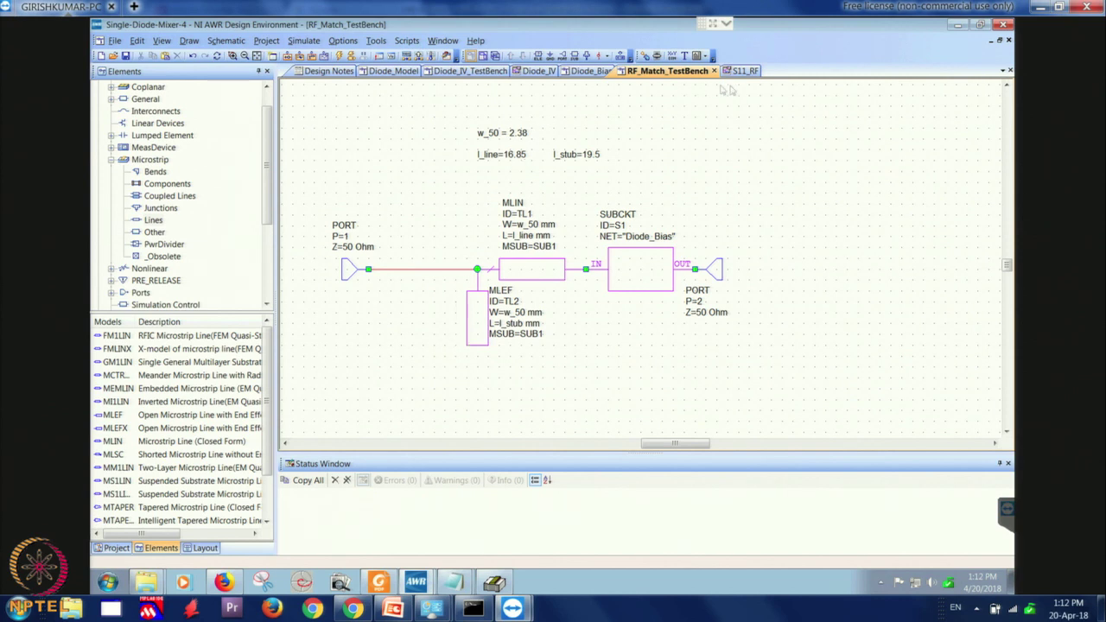
# - Open the S11_RF Smith chart to examine the matched S(1,1) at 4.25 GHz
pyautogui.click(743, 72)
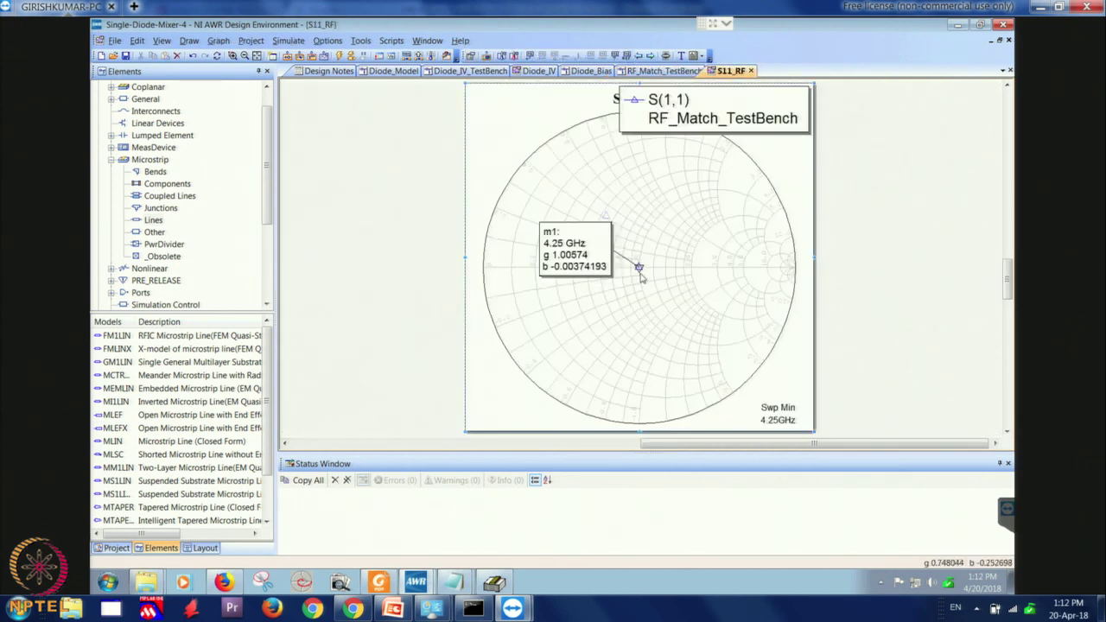